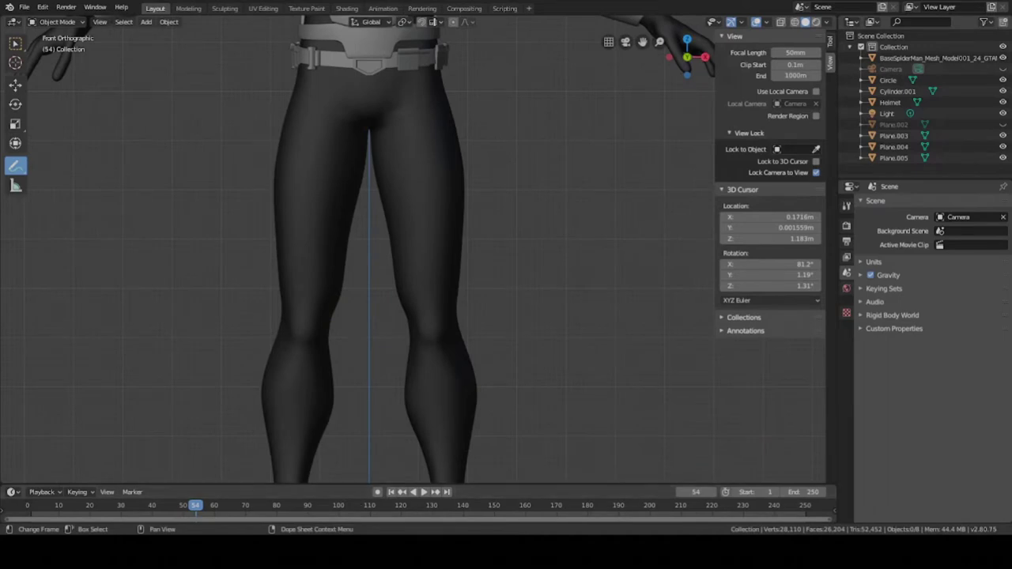
click(15, 45)
key(t)
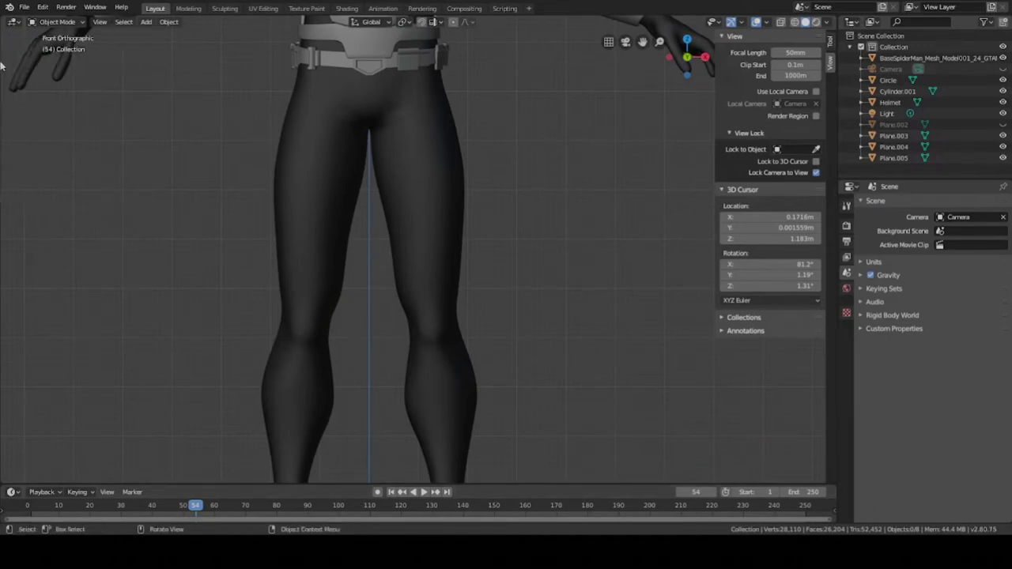
key(t)
key(t)
key(t)
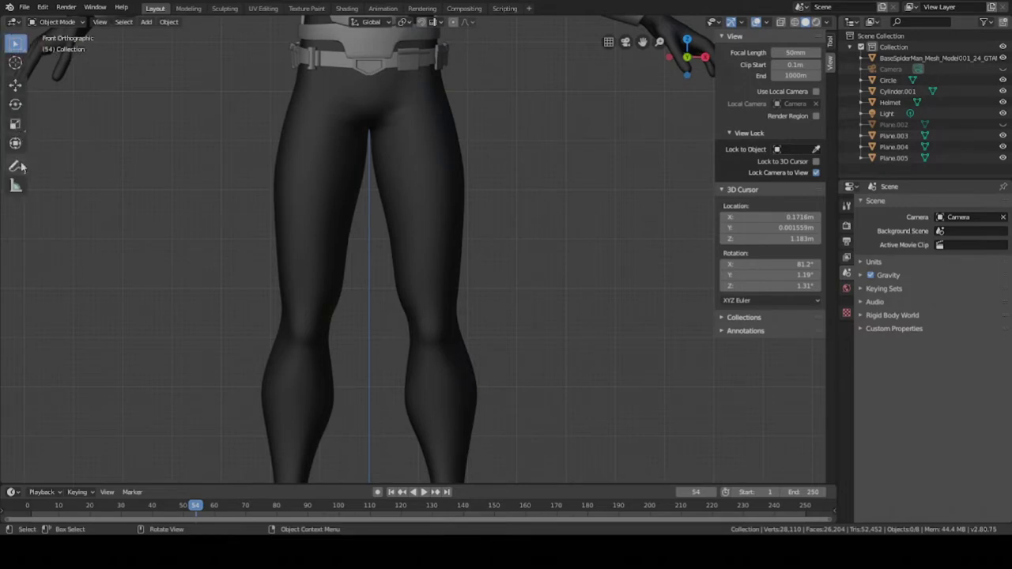
Step: Annotate a closed thigh armor outline on the character's left leg, from the hip to just above the knee
click(15, 166)
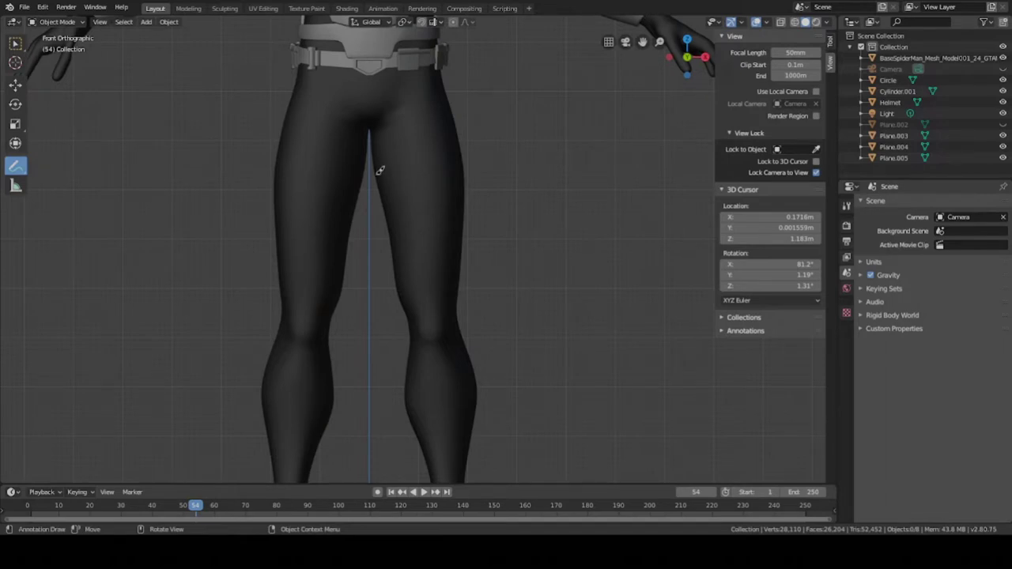
drag(370, 132, 400, 303)
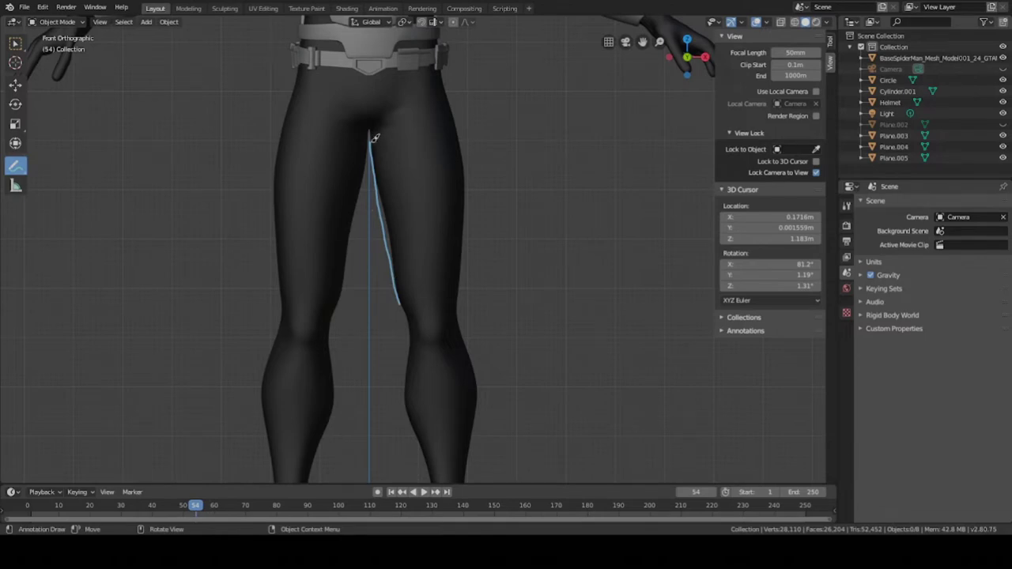
mouse_move(377, 137)
mouse_down()
mouse_move(419, 99)
mouse_move(448, 93)
mouse_up()
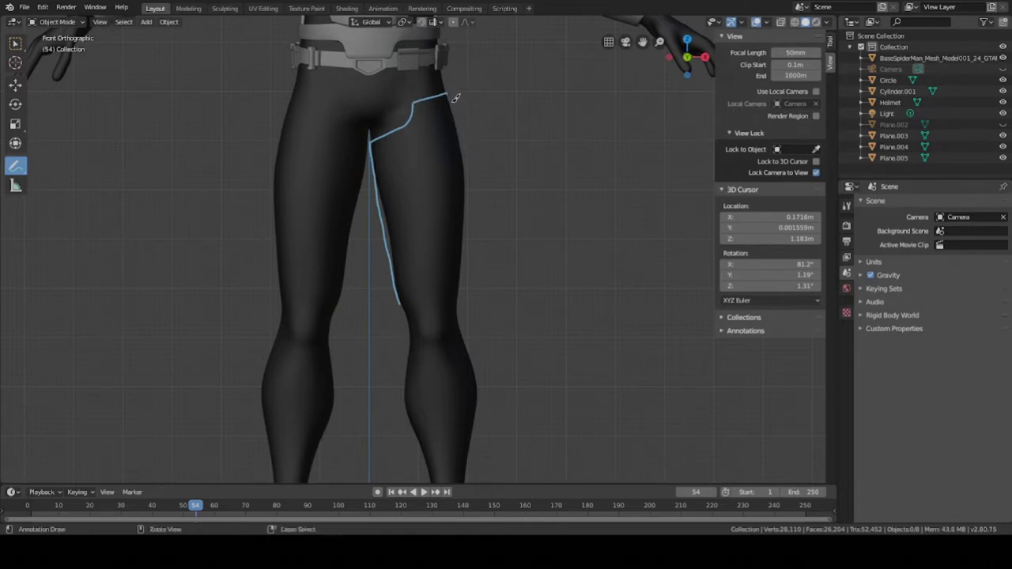
mouse_move(448, 93)
mouse_down()
mouse_move(465, 142)
mouse_move(461, 294)
mouse_up()
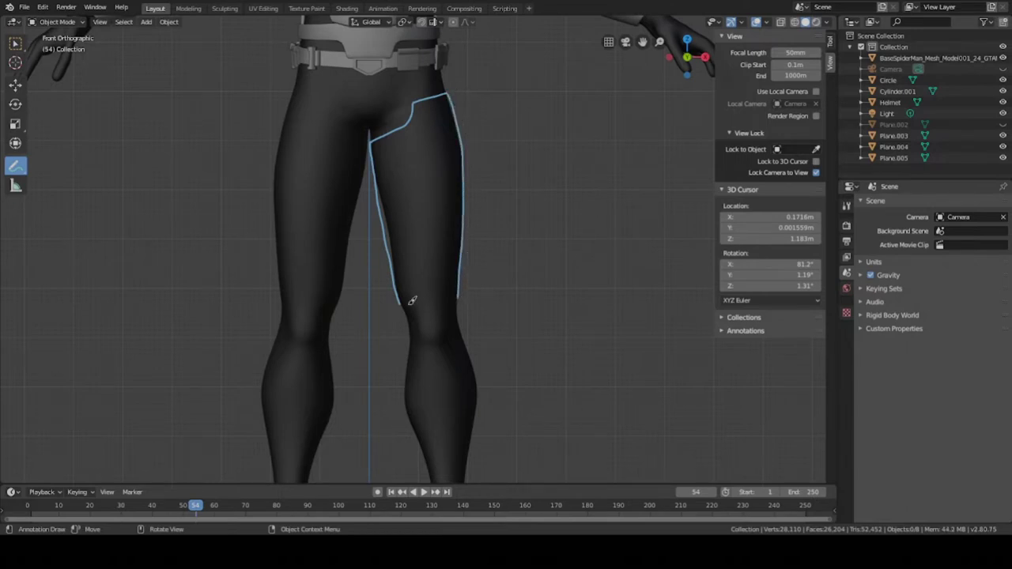
drag(403, 300, 458, 298)
Step: Erase the thigh outline's upper inner part, save the file, and redraw that part as a deeper curve down the inner thigh
shift+middle_drag(436, 121, 435, 195)
scroll(485, 171, down, 1)
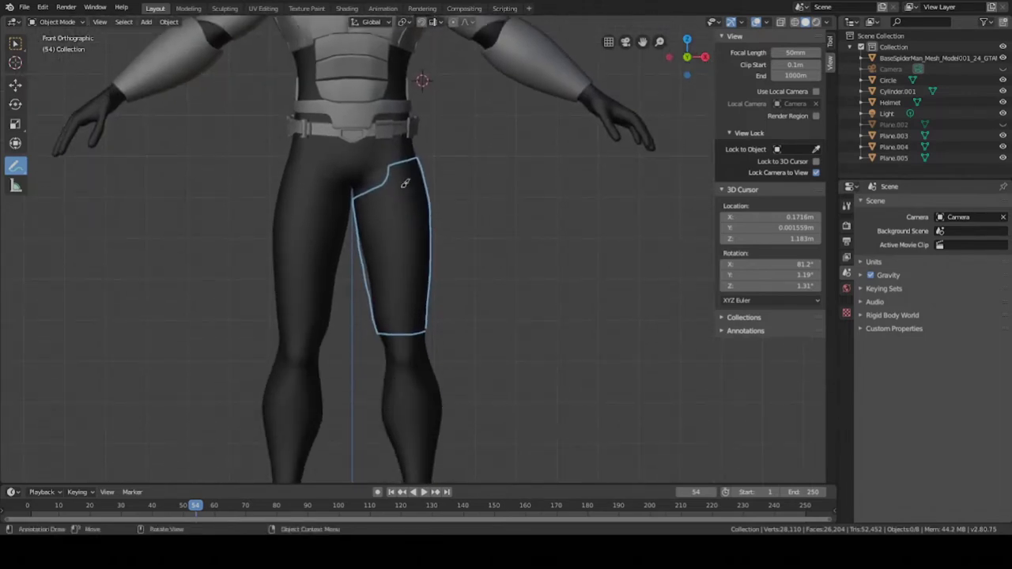
mouse_move(379, 201)
ctrl+mouse_down()
mouse_move(353, 198)
mouse_move(377, 188)
mouse_move(396, 213)
mouse_move(356, 219)
ctrl+mouse_up()
key(ctrl+s)
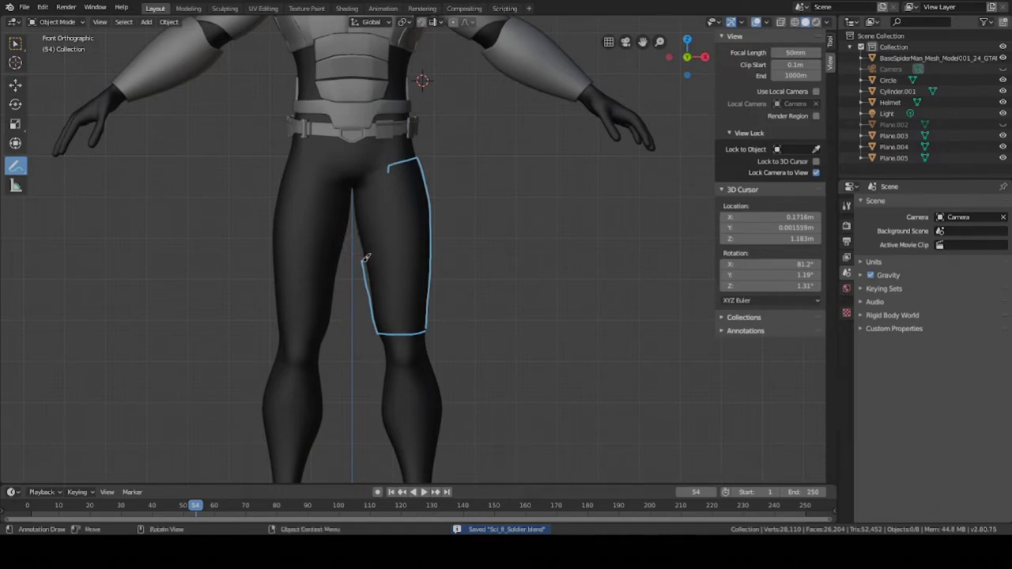
mouse_move(363, 255)
mouse_down()
mouse_move(360, 230)
mouse_move(388, 198)
mouse_move(389, 164)
mouse_up()
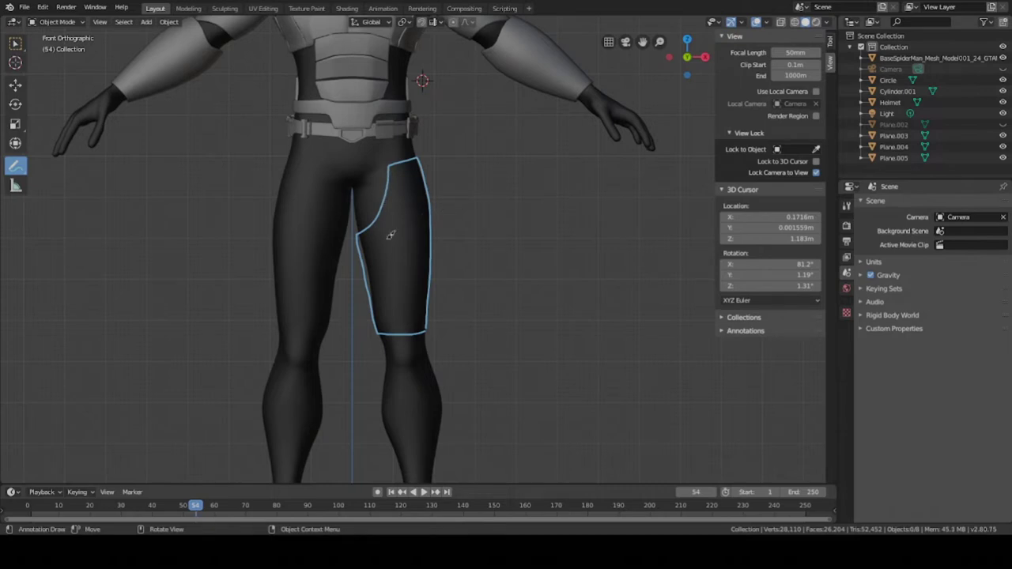
scroll(453, 262, down, 3)
scroll(451, 270, up, 5)
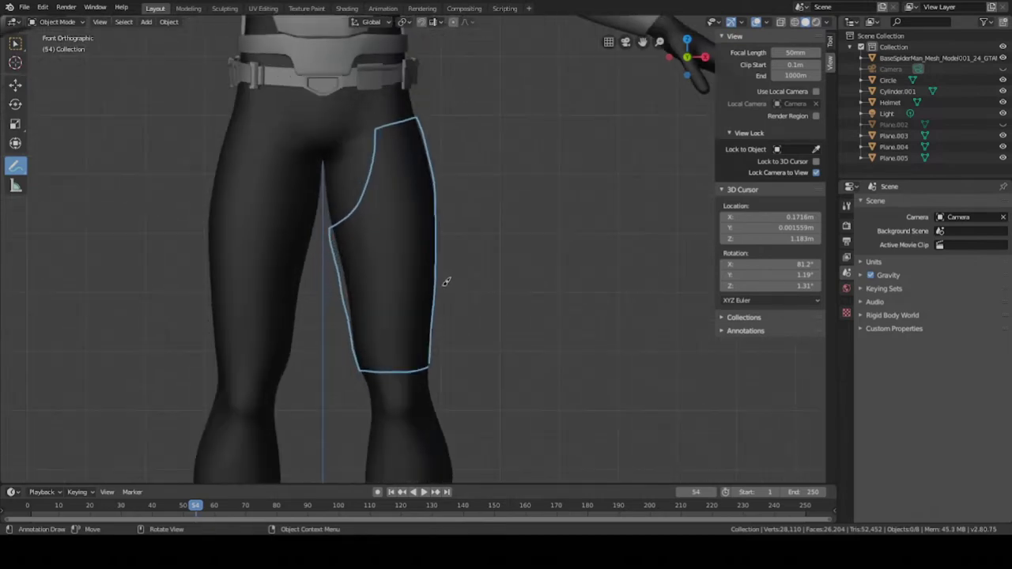
mouse_move(451, 255)
ctrl+mouse_down()
mouse_move(424, 365)
mouse_move(419, 299)
mouse_move(437, 249)
ctrl+mouse_up()
scroll(479, 320, down, 3)
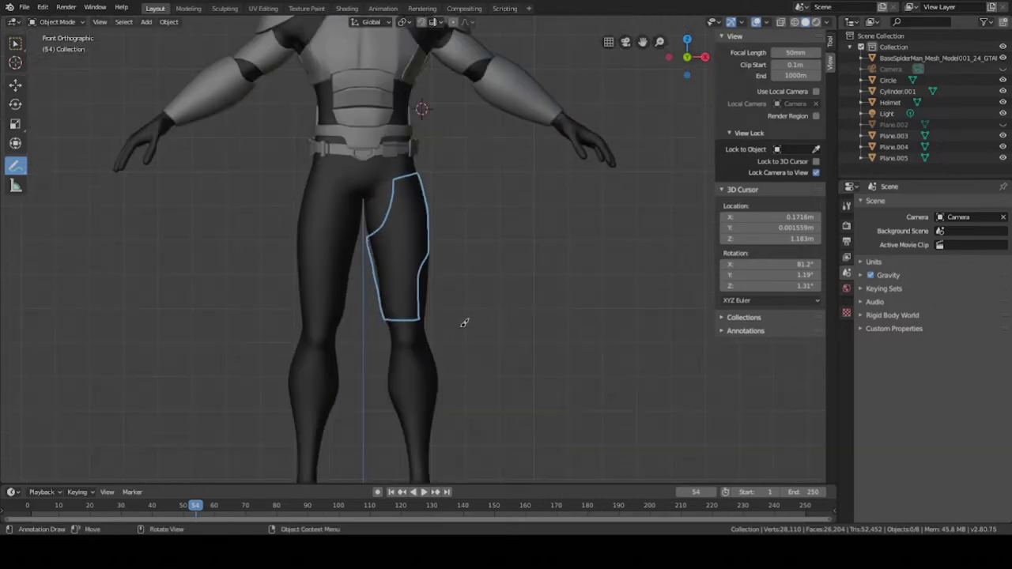
scroll(465, 320, down, 4)
scroll(465, 321, up, 6)
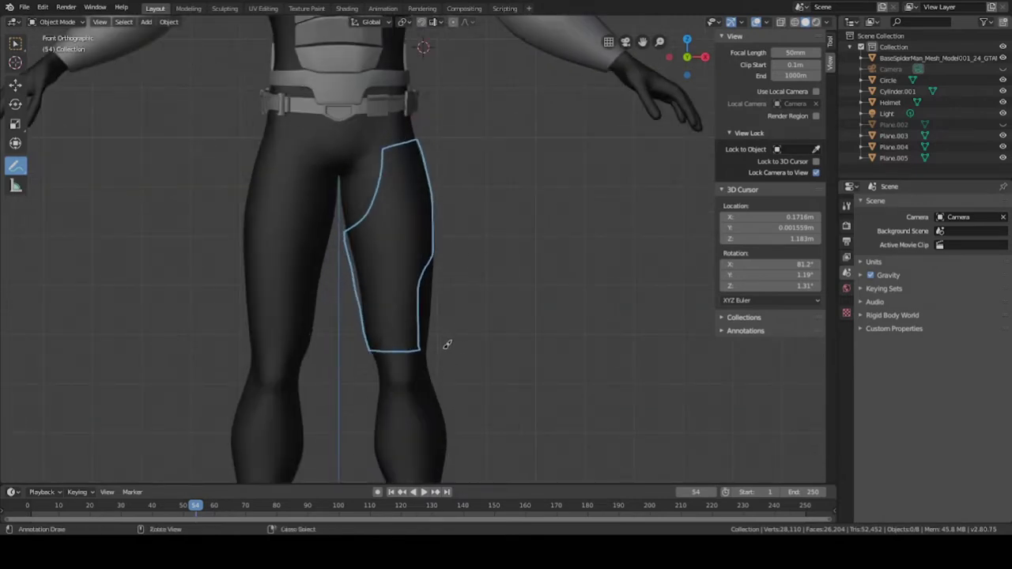
key(ctrl+z)
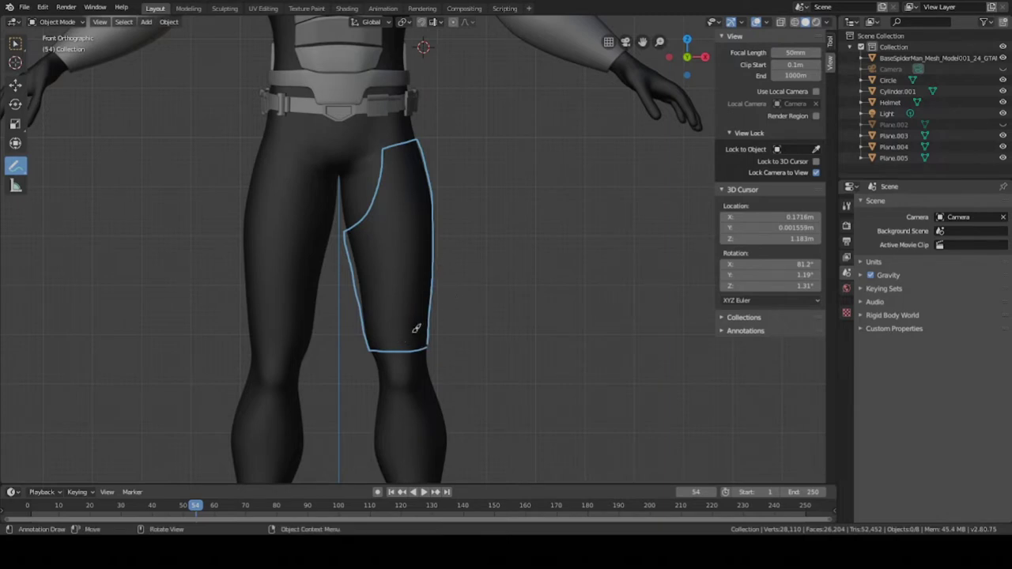
Step: Reshape the thigh outline's lower inner corner into a curved notch and outline knee and shin plates on the same leg
mouse_move(368, 329)
ctrl+mouse_down()
mouse_move(345, 316)
mouse_move(377, 364)
mouse_move(380, 339)
mouse_move(362, 310)
mouse_move(402, 351)
ctrl+mouse_up()
scroll(475, 312, down, 4)
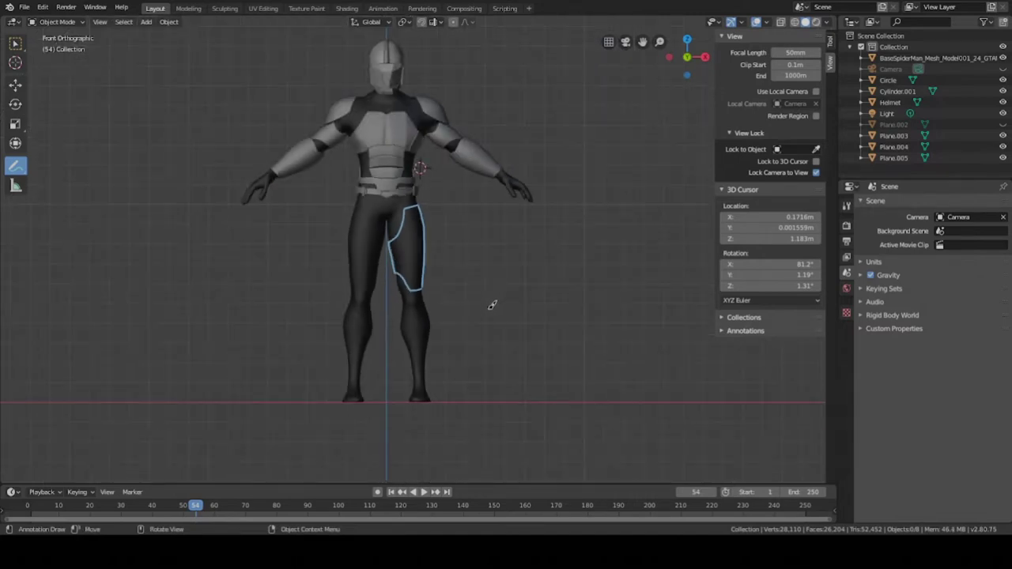
scroll(491, 305, up, 2)
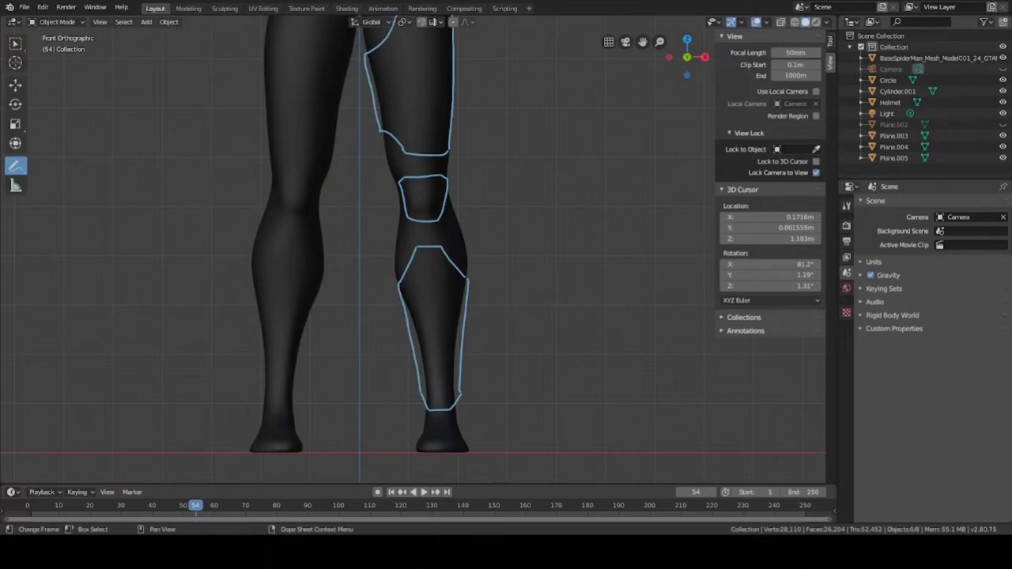
scroll(492, 241, down, 2)
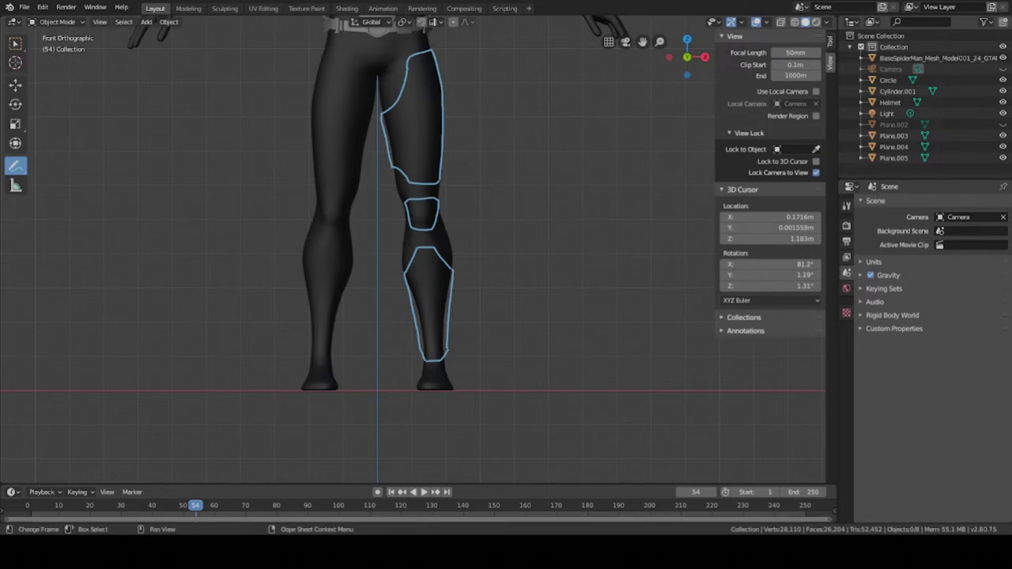
shift+middle_drag(427, 237, 419, 268)
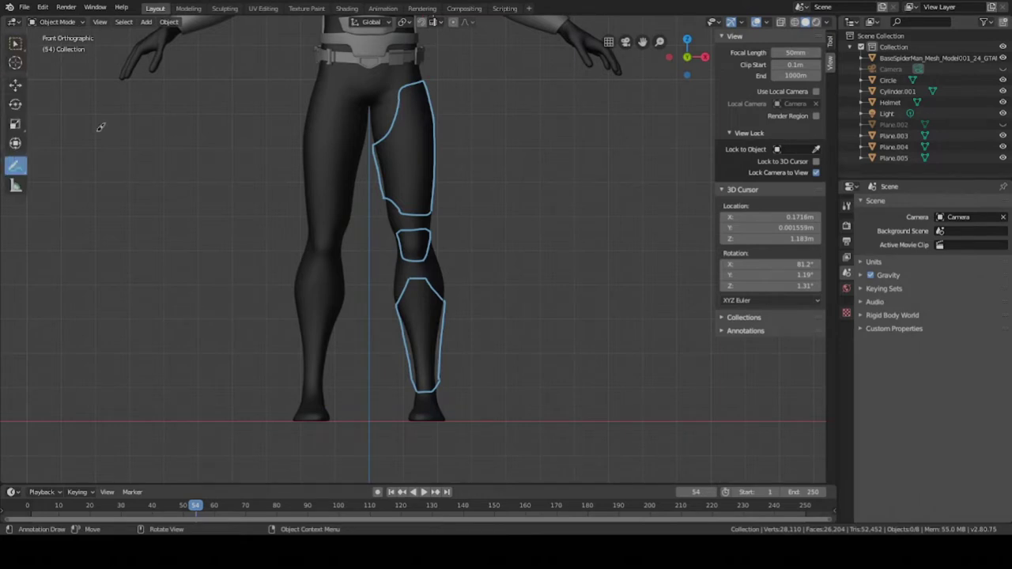
Step: Return to the selection tool, add a mesh plane at the 3D cursor, and save the file
scroll(53, 92, up, 2)
click(16, 43)
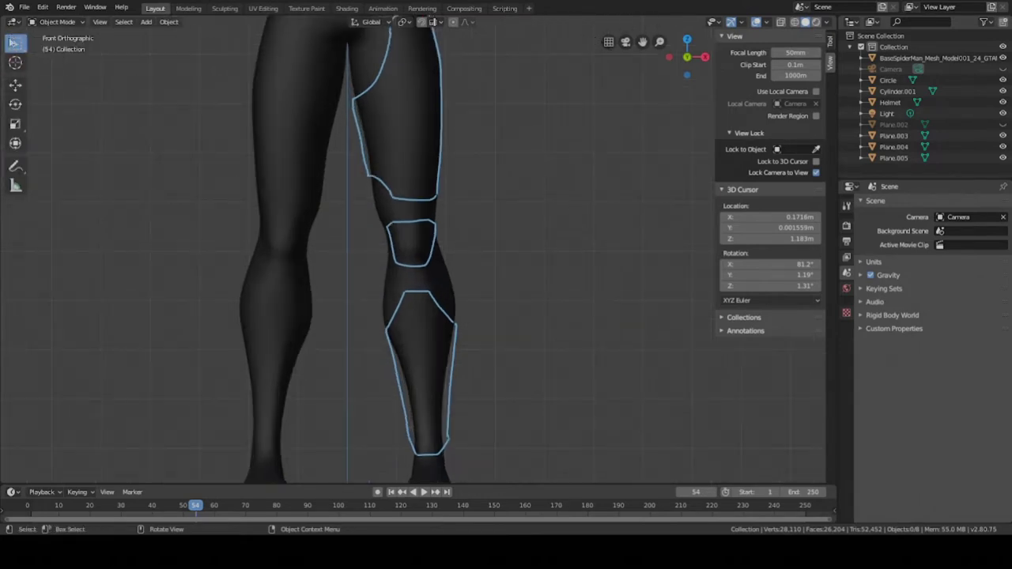
shift+middle_drag(361, 142, 356, 269)
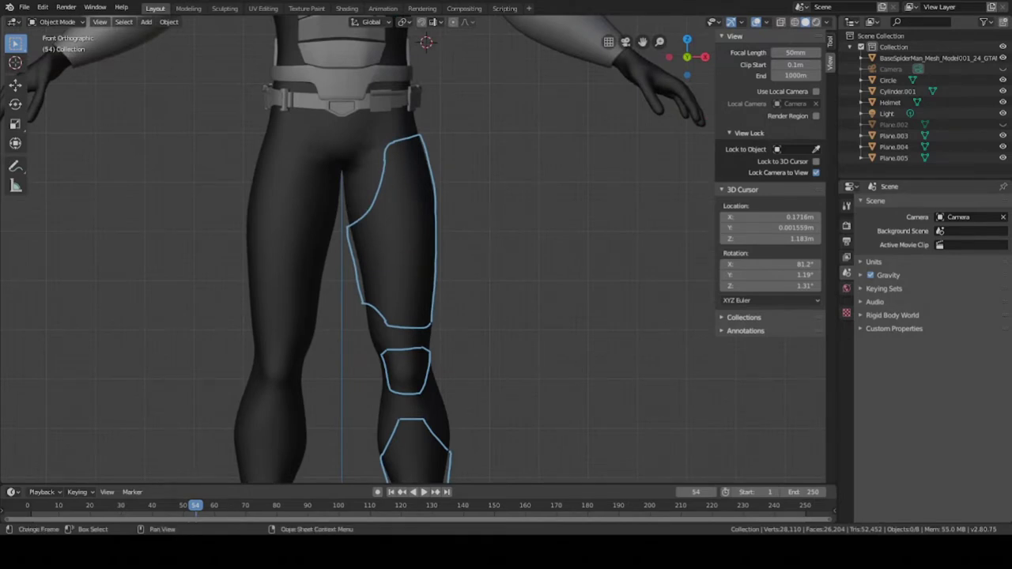
key(shift+a)
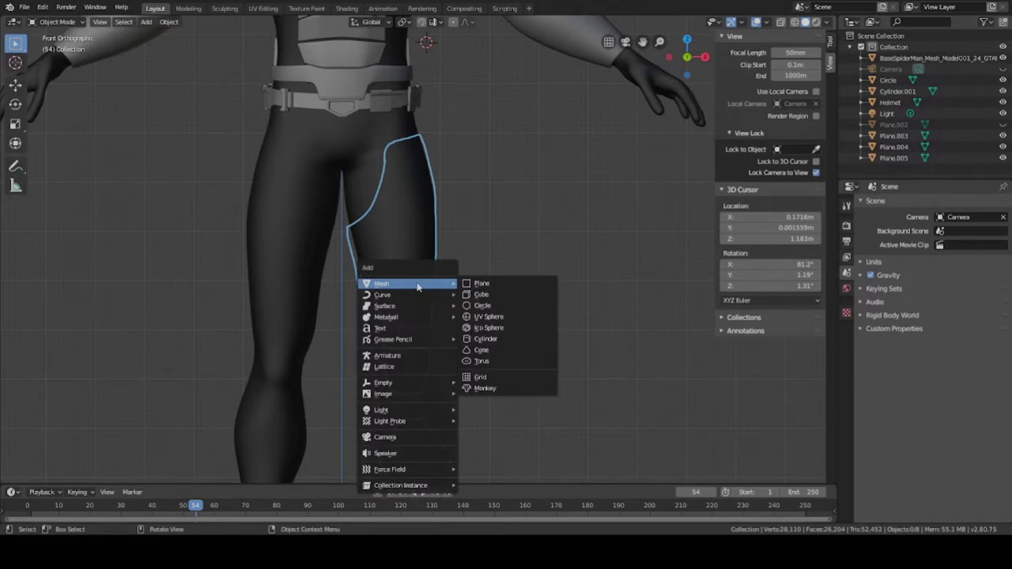
click(484, 284)
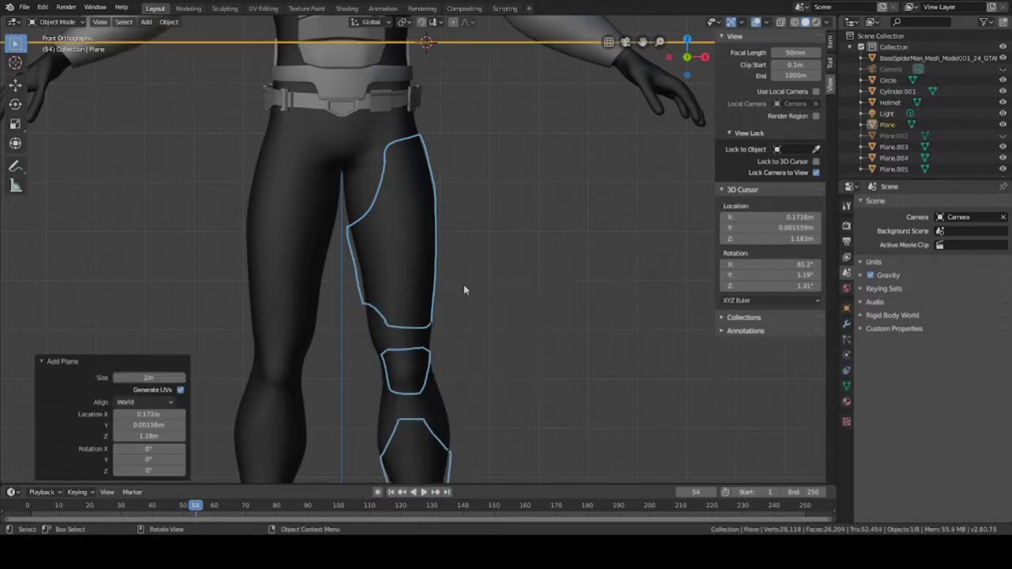
scroll(438, 235, down, 2)
key(ctrl+s)
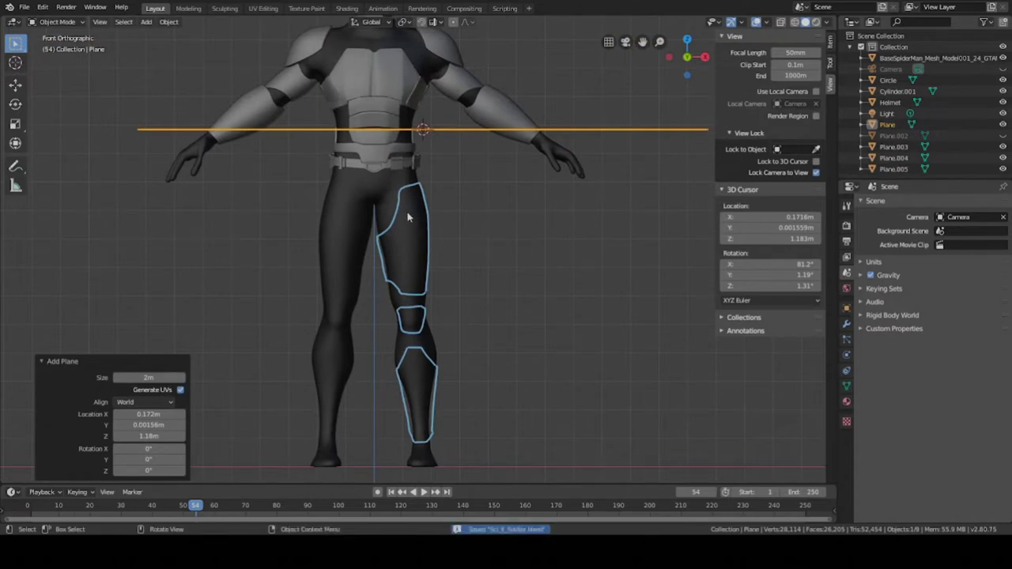
Step: Move the plane down about 0.44 m to the middle of the outlined thigh and scale it to about 0.062
scroll(424, 150, up, 2)
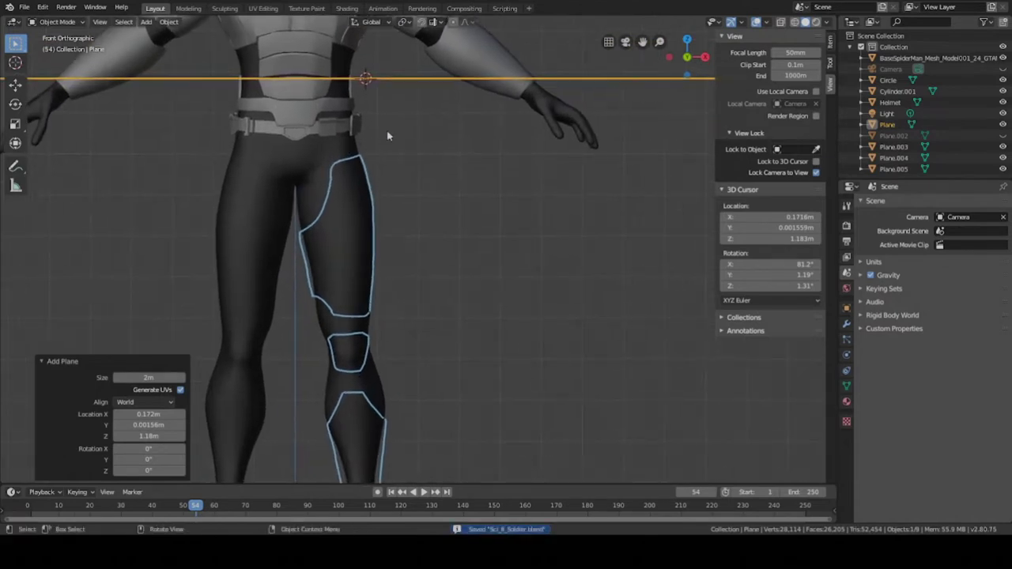
key(g)
click(386, 307)
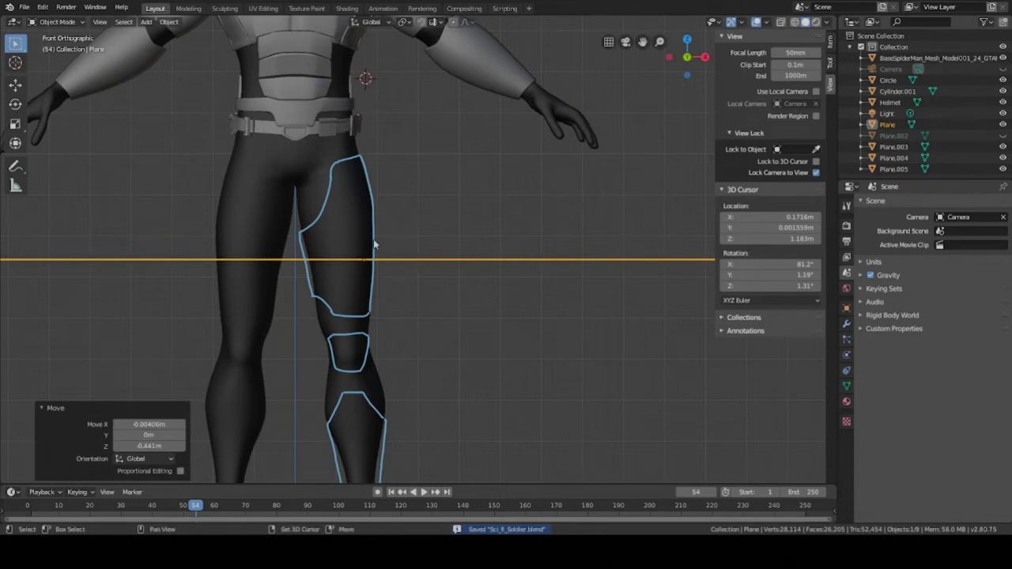
shift+middle_drag(372, 248, 443, 256)
key(g)
click(434, 259)
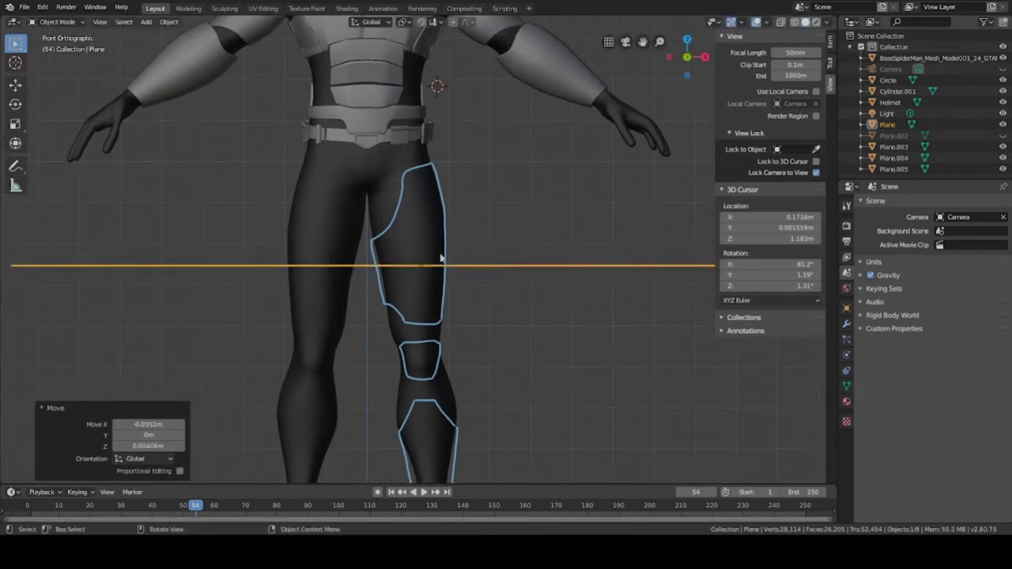
key(s)
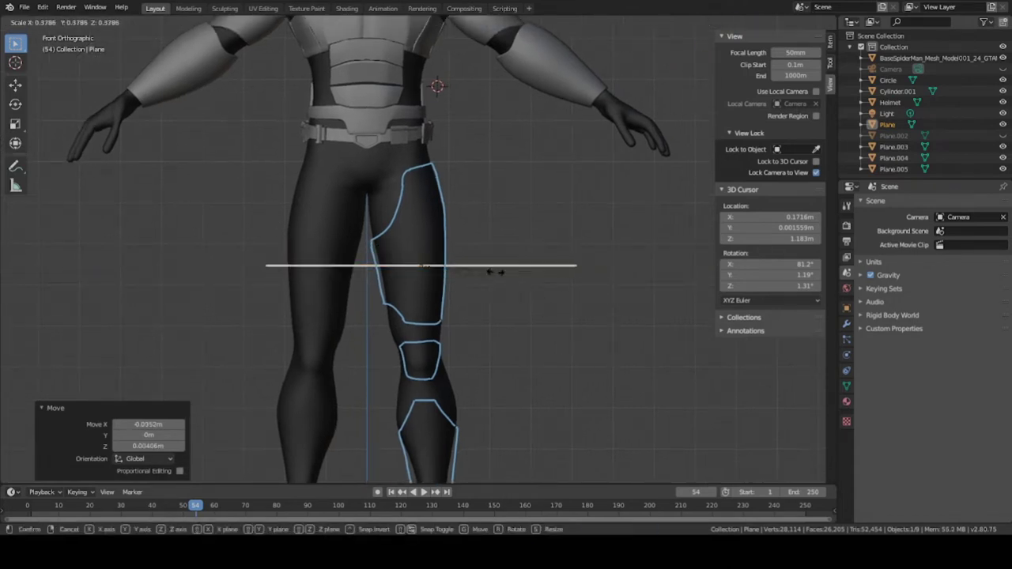
click(435, 265)
Step: Raise the plane about 0.217 m along Z to the upper end of the thigh outline and save the file
key(g)
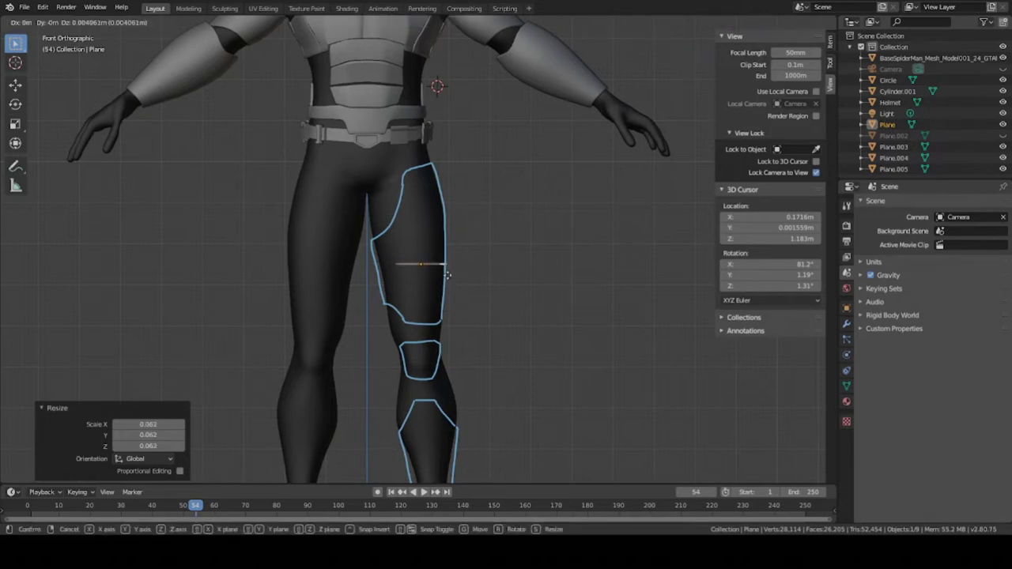
key(z)
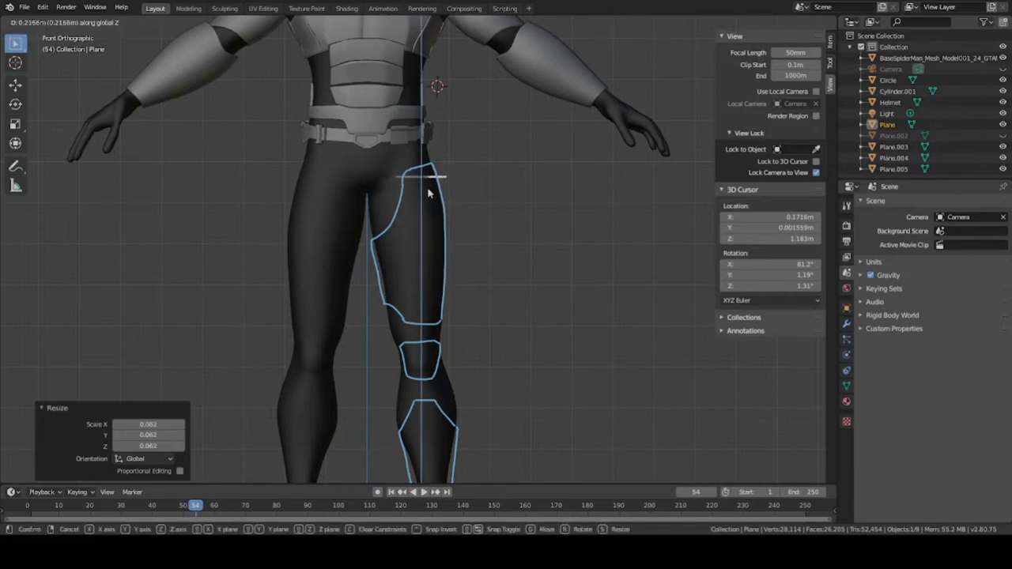
click(429, 198)
key(KP_3)
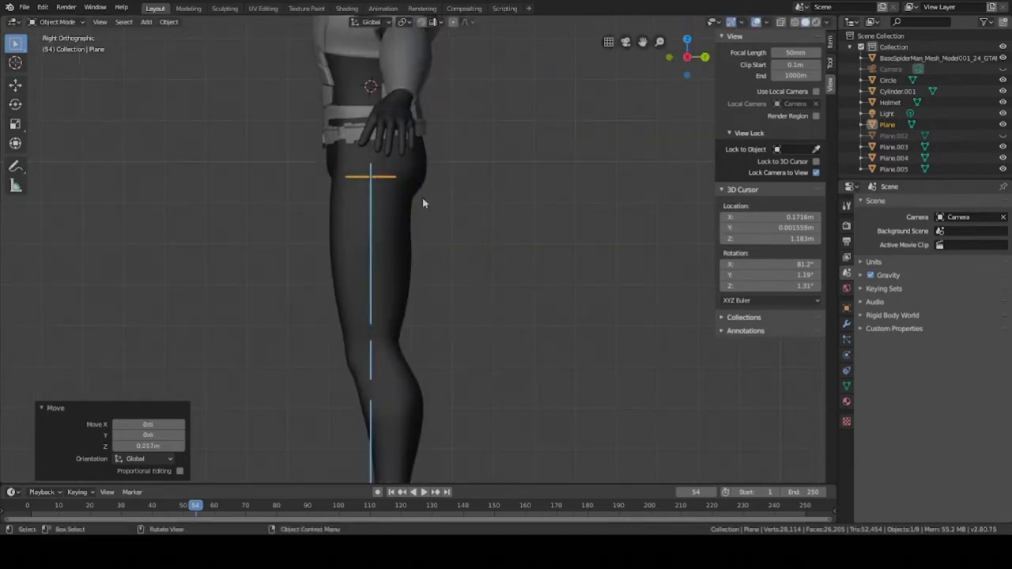
key(ctrl+s)
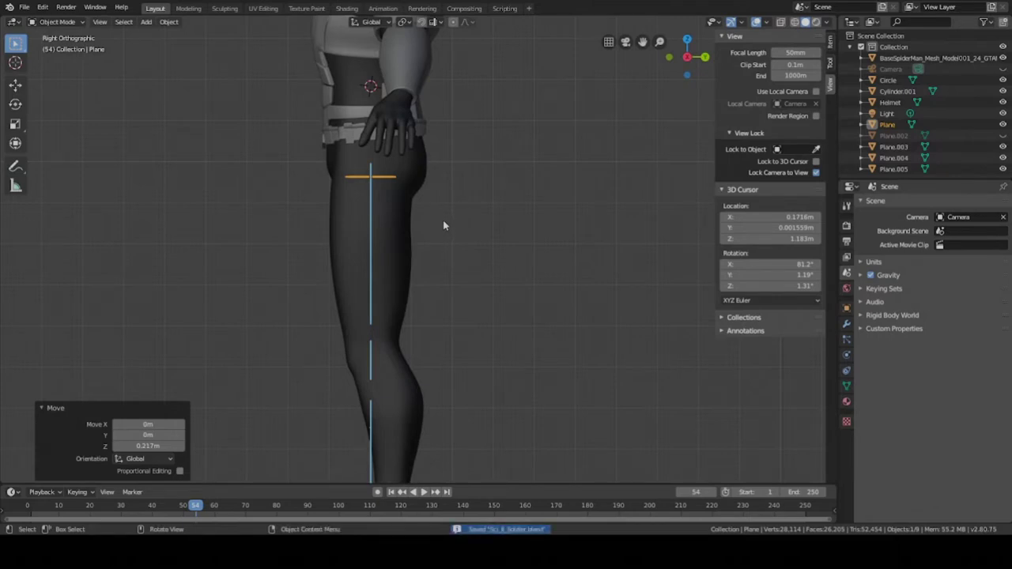
Step: Rotate the plane about 81° around X and move it about 0.108 m forward and slightly down, in front of the upper thigh
scroll(443, 238, up, 3)
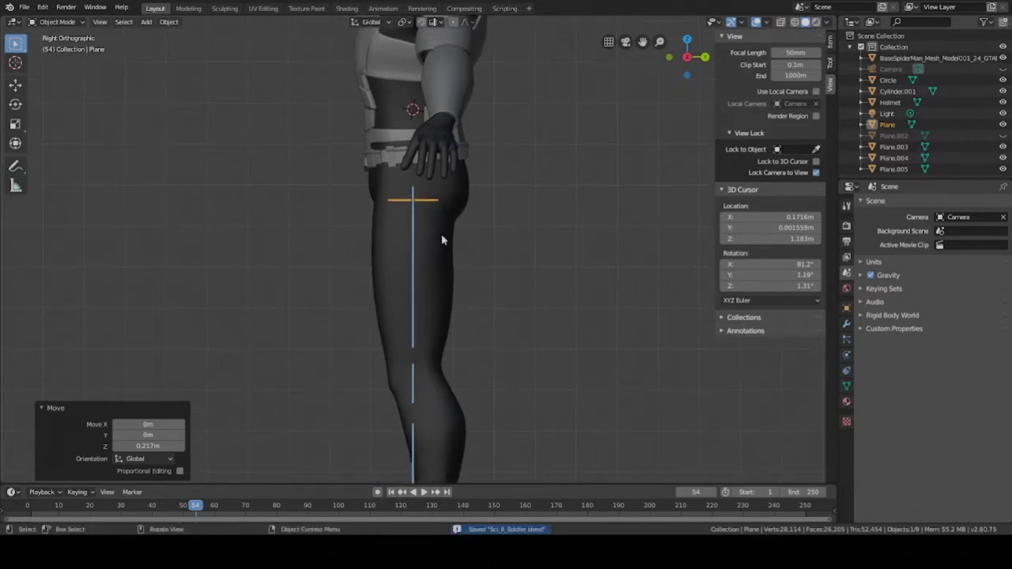
key(r)
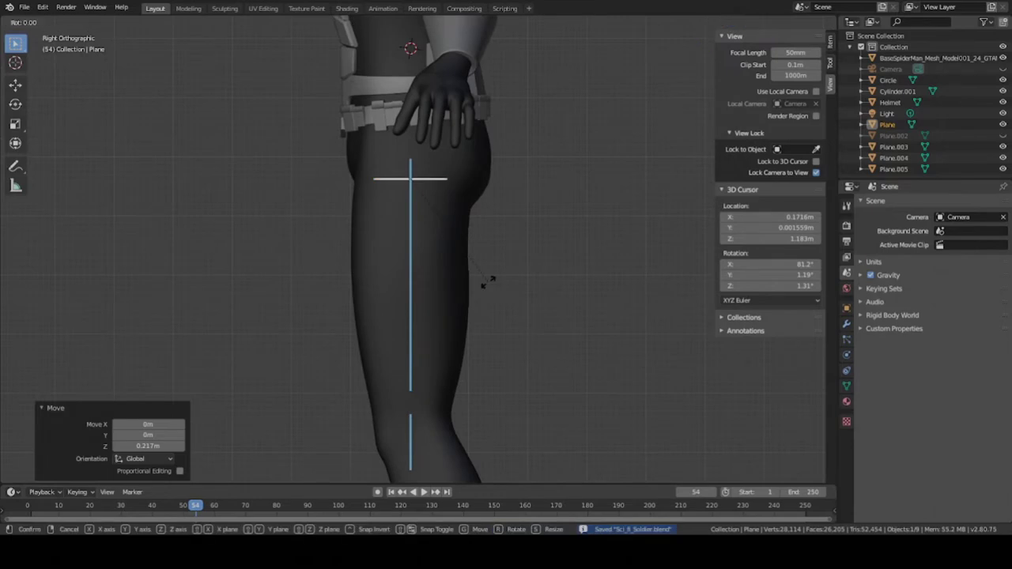
key(x)
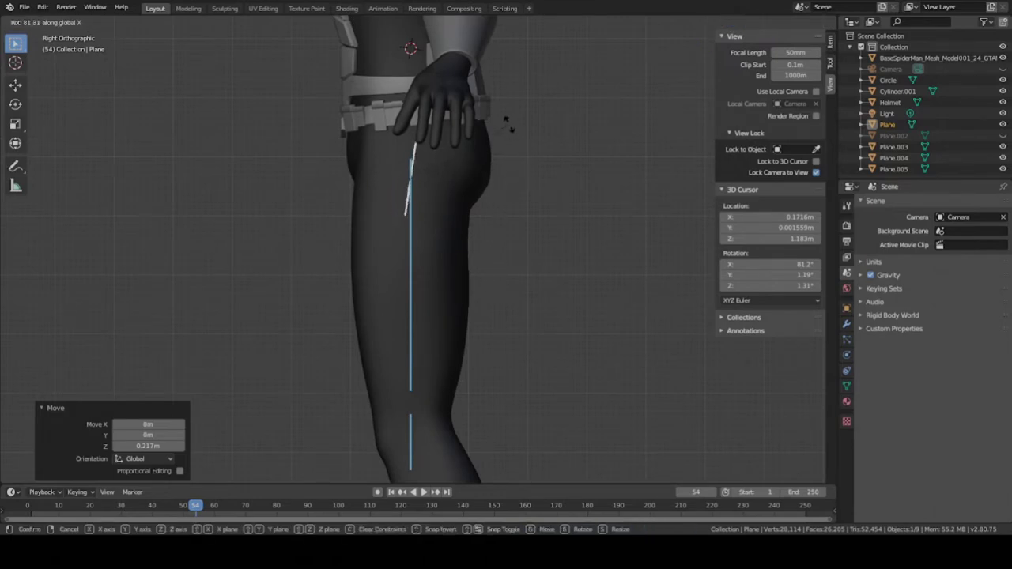
click(499, 225)
key(g)
click(432, 268)
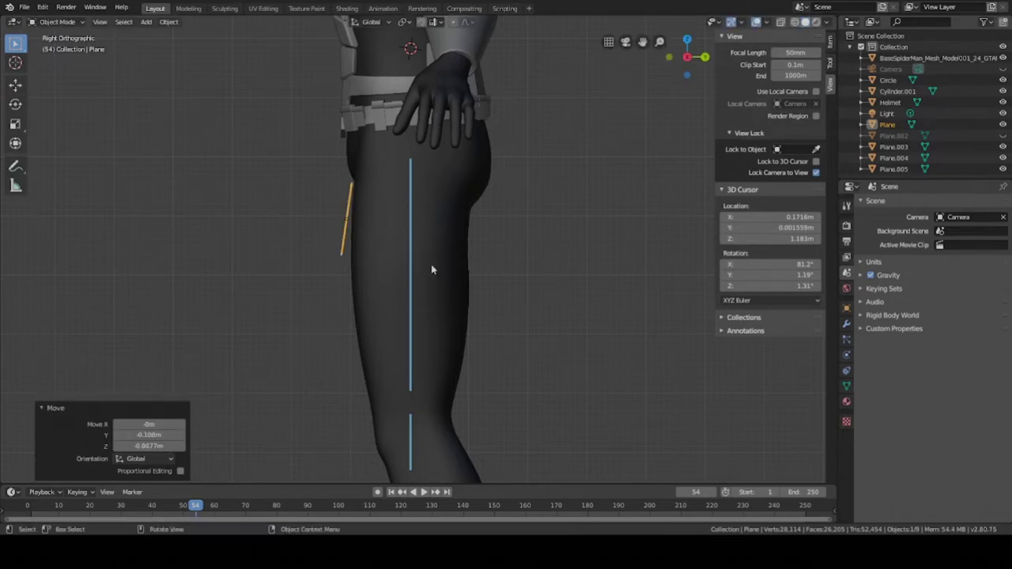
middle_drag(419, 265, 457, 255)
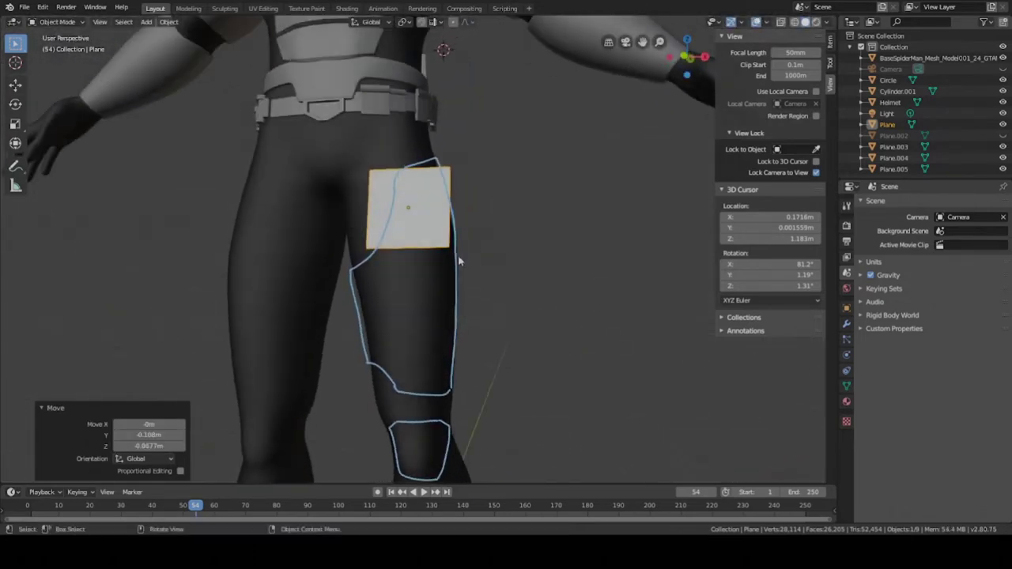
Step: Save the file and put the plane into Edit Mode, seen from the front
key(KP_1)
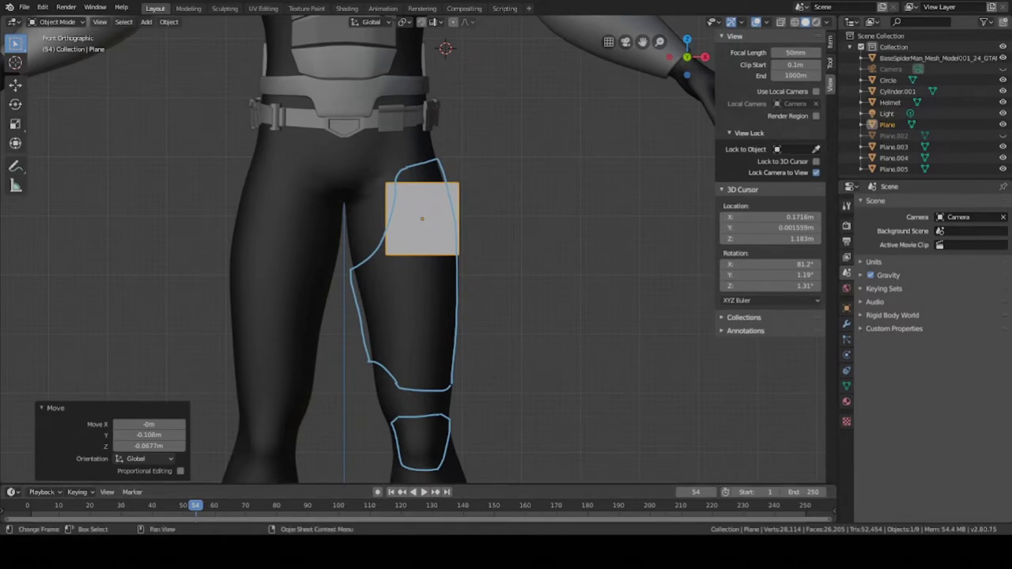
key(ctrl+s)
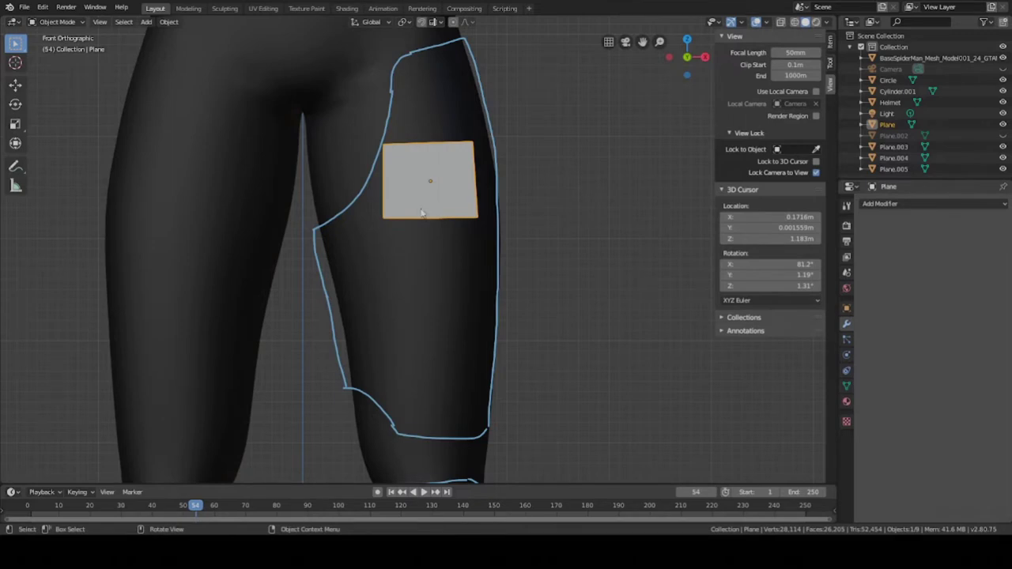
scroll(425, 205, up, 2)
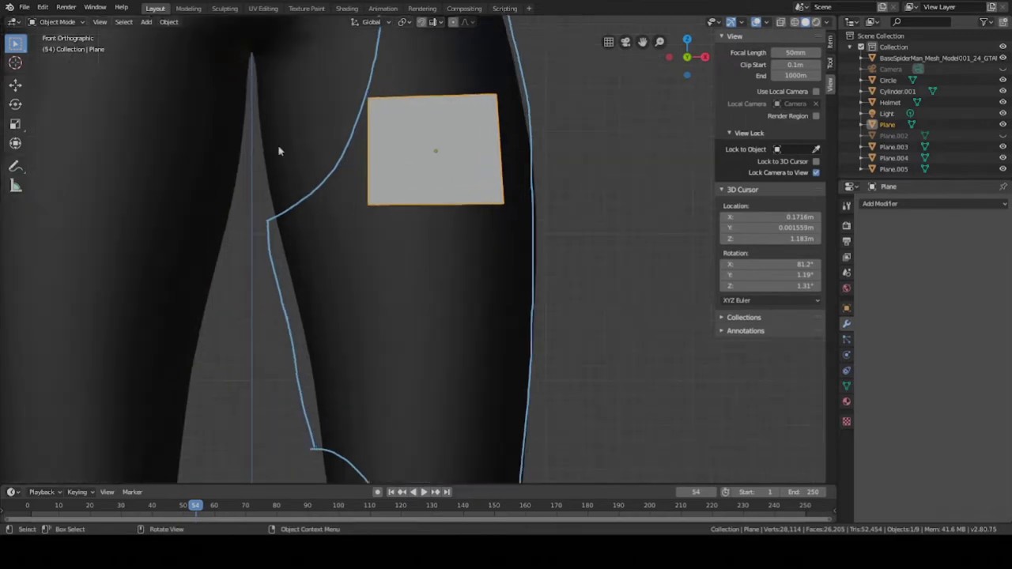
click(57, 21)
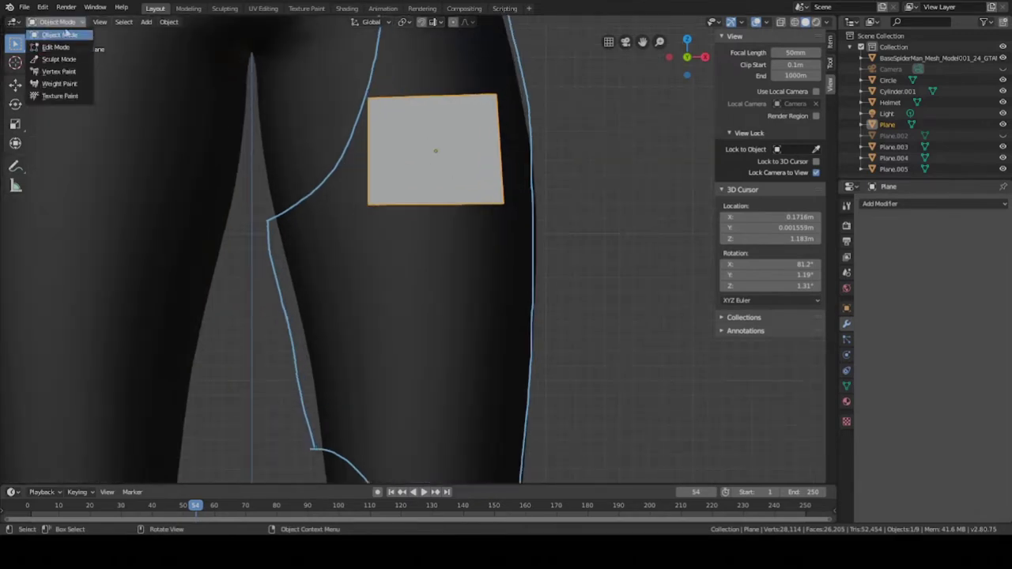
click(66, 46)
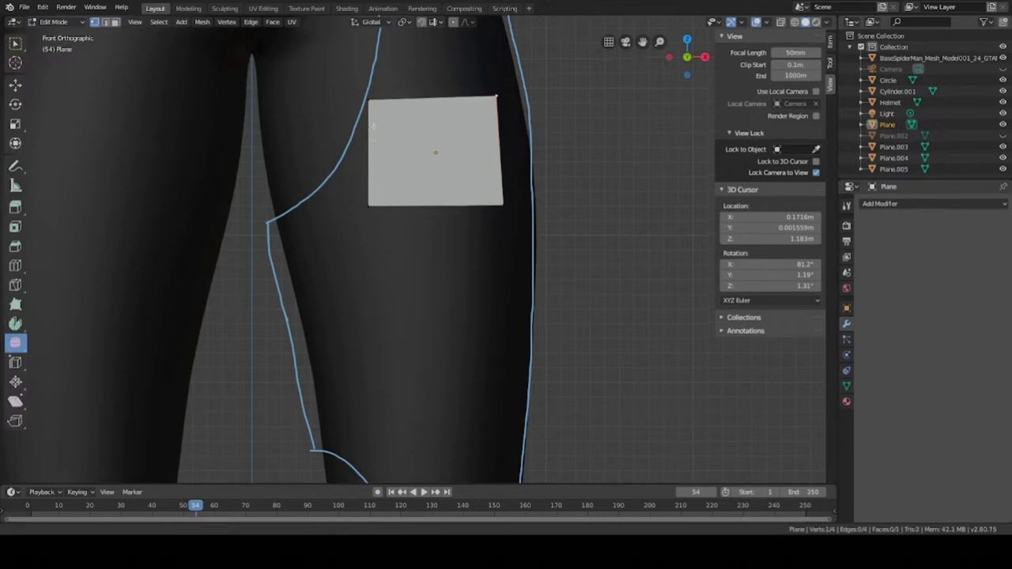
Step: Save the file, shift the plane's upper inner vertex onto the thigh outline, and move the upper outer vertex to the outline's bend above it
shift+scroll(380, 166, up, 3)
key(ctrl+s)
click(368, 178)
key(g)
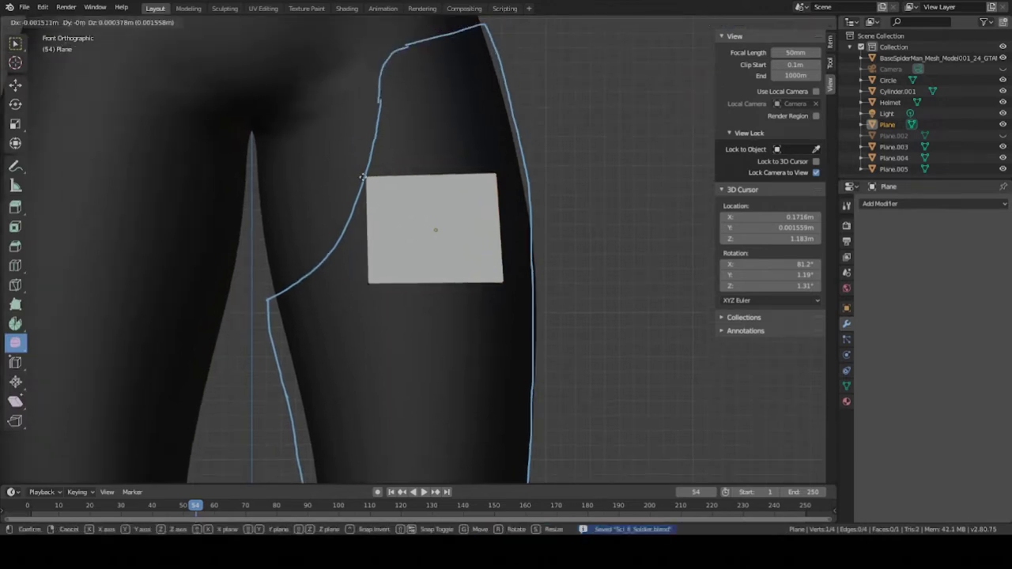
click(364, 177)
click(496, 172)
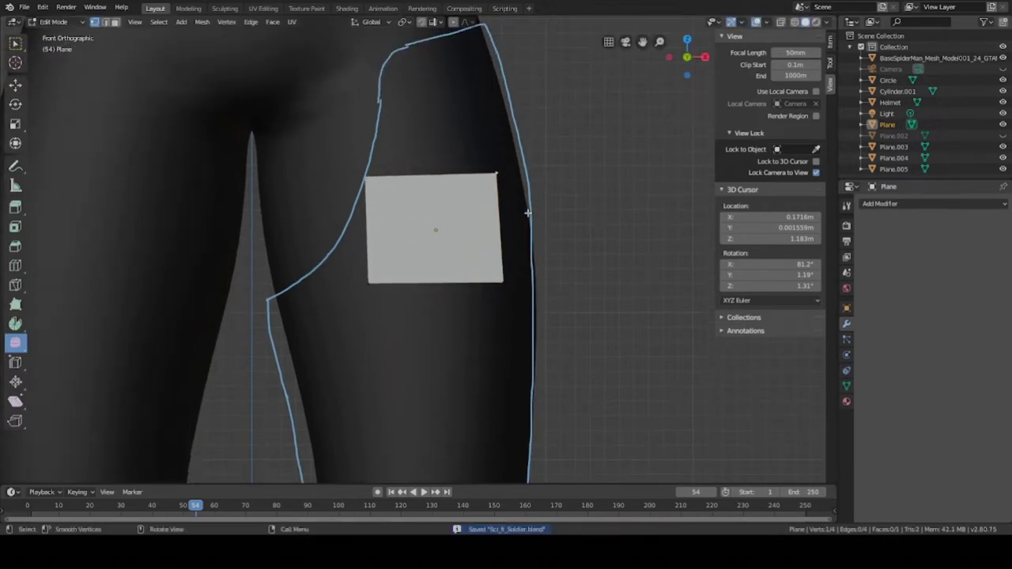
key(g)
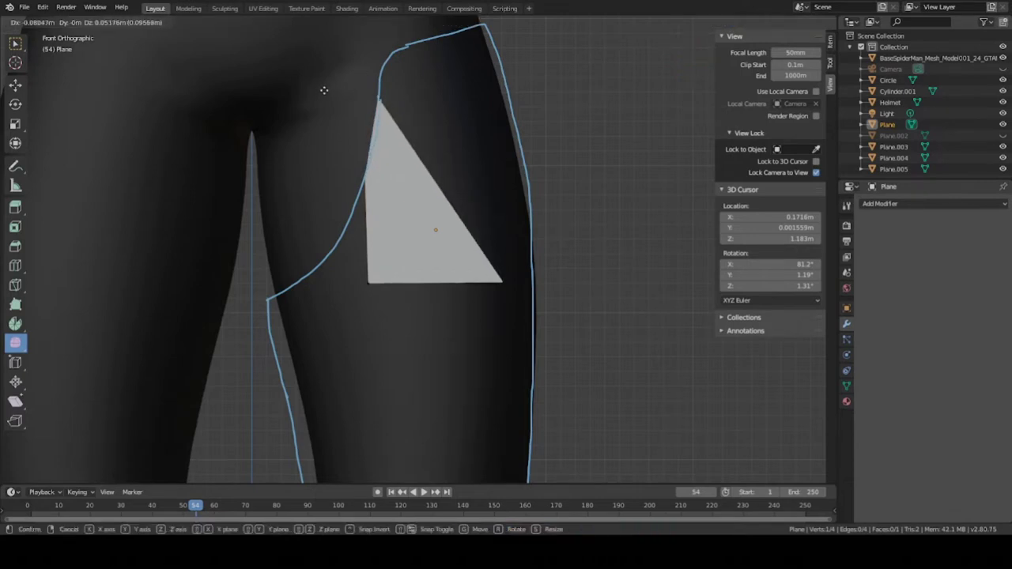
click(345, 122)
Step: Move the two lower vertices to form a narrow quad along the upper inner outline, nudge its outer corner outward, and save the file
click(493, 267)
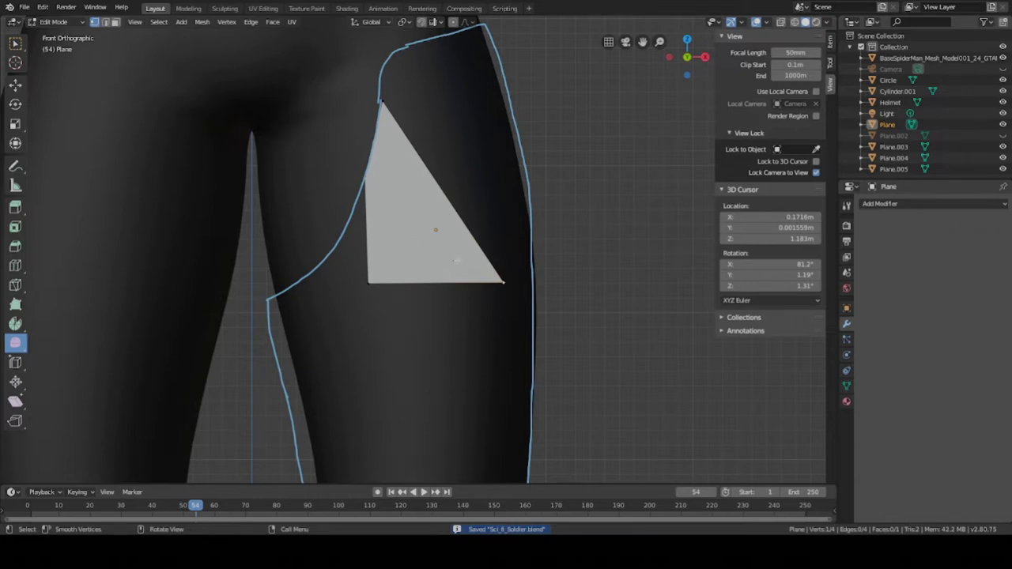
key(g)
click(430, 137)
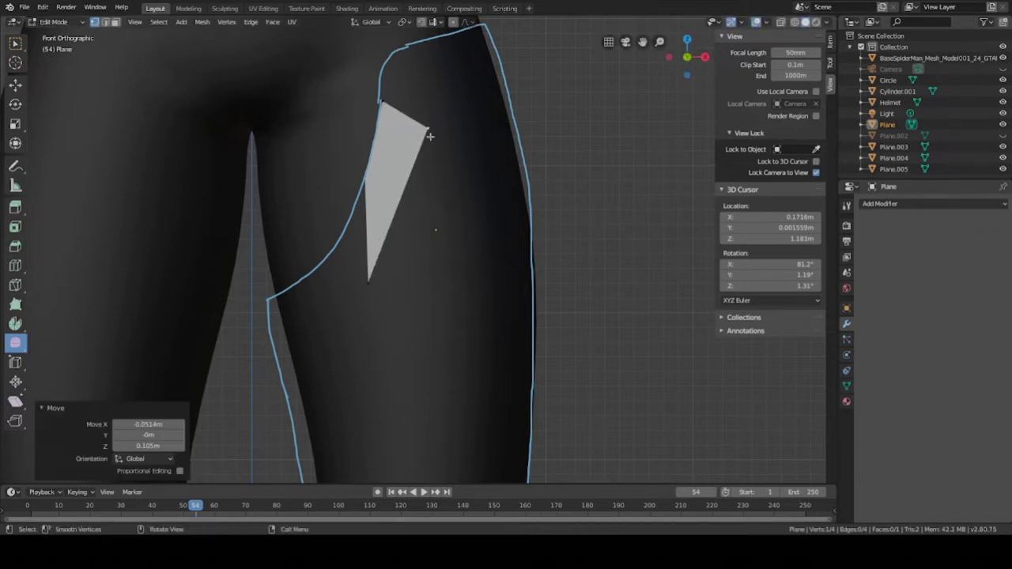
click(382, 262)
key(g)
click(430, 196)
click(428, 124)
key(g)
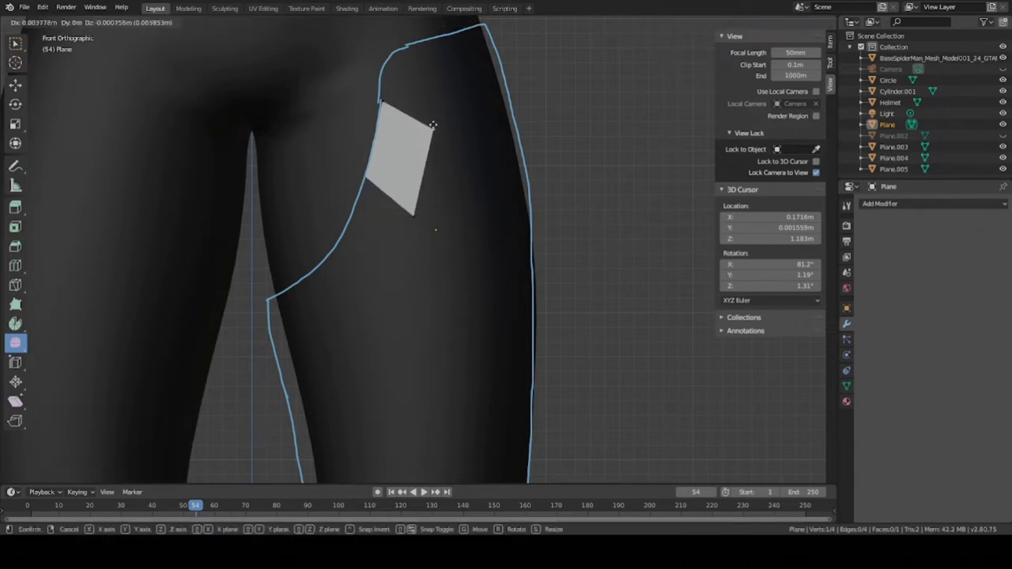
click(433, 126)
key(ctrl+s)
Step: Save the file, extrude the quad's lower edge down along the inner outline, and scale that edge to about 0.789
scroll(433, 143, down, 2)
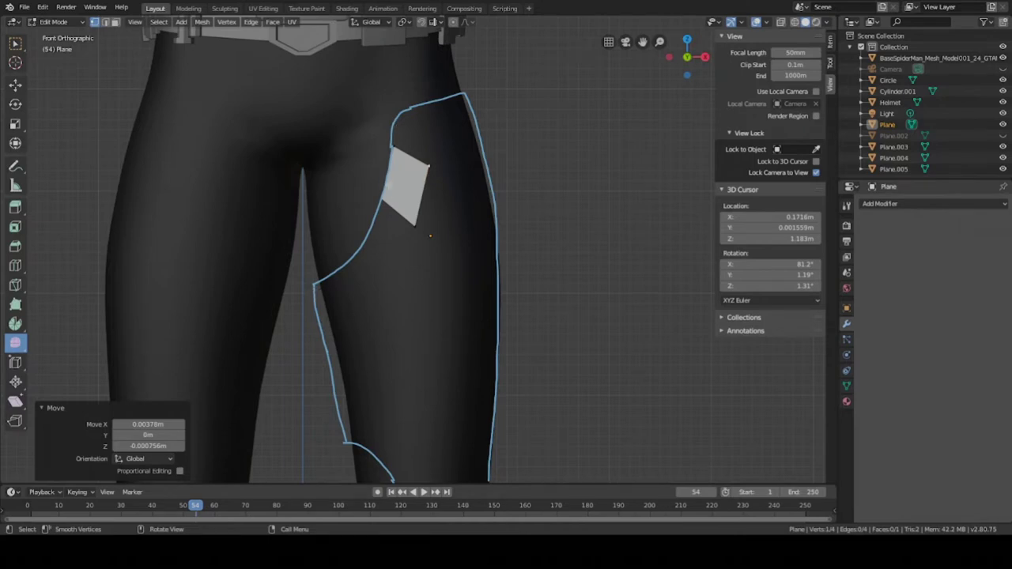
shift+middle_drag(333, 290, 342, 226)
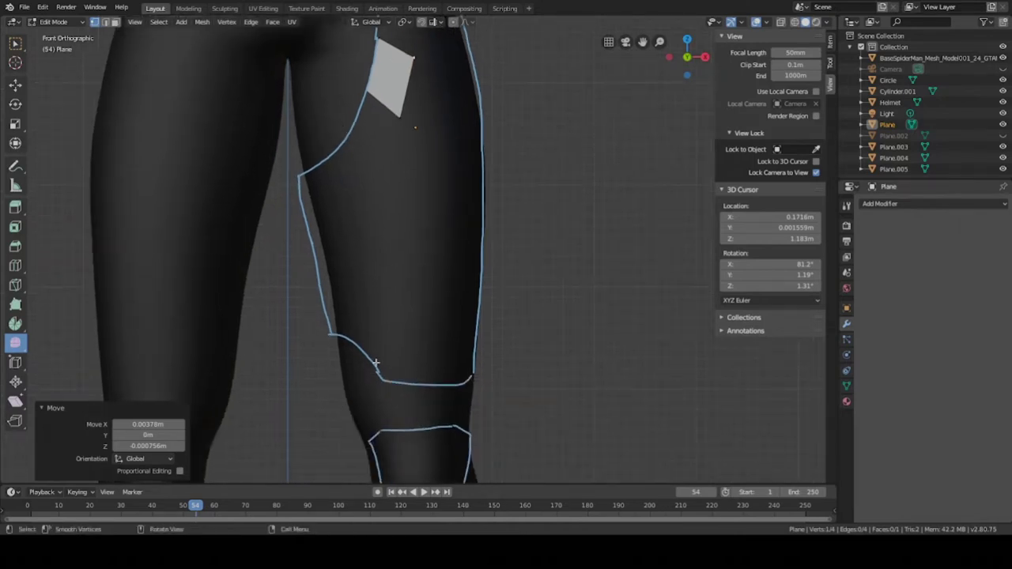
shift+middle_drag(370, 177, 389, 239)
key(ctrl+s)
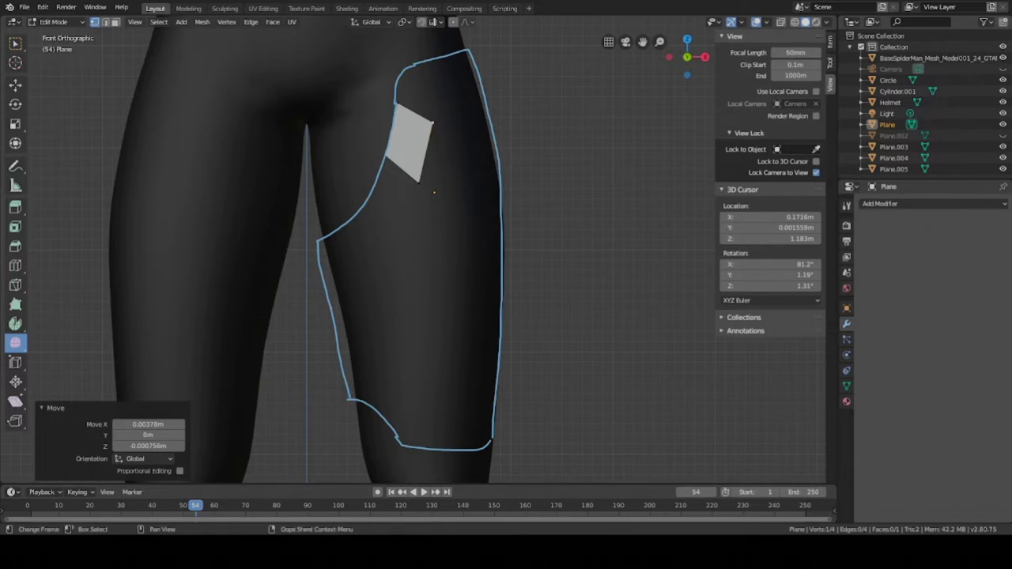
key(ctrl+s)
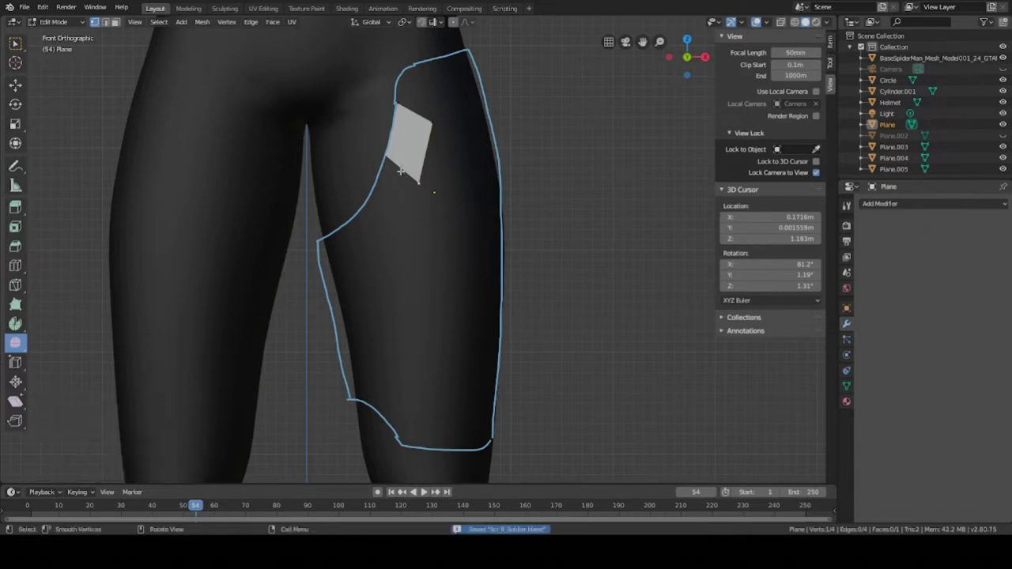
shift+middle_drag(402, 167, 411, 150)
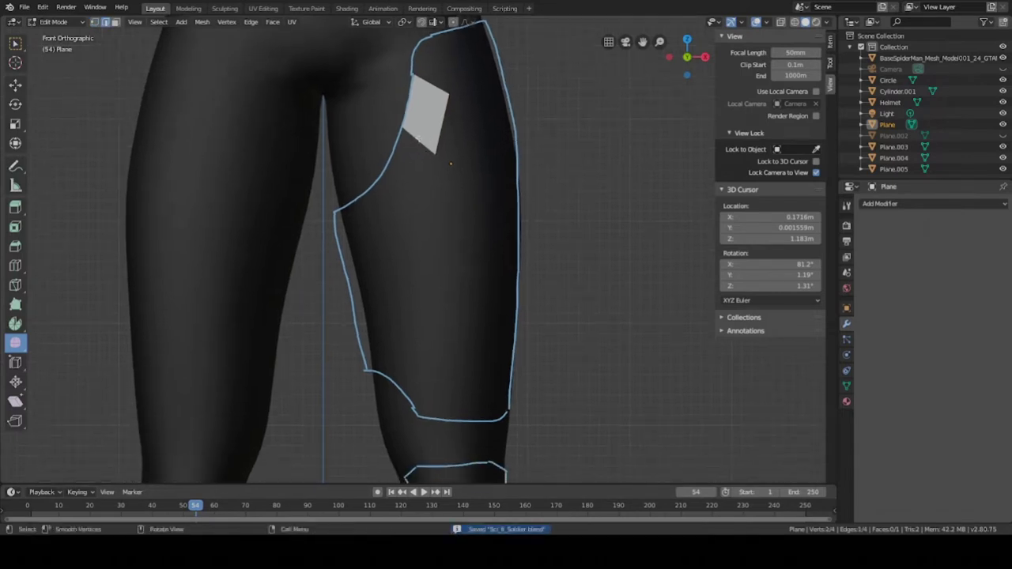
key(e)
click(399, 197)
key(s)
click(442, 207)
key(g)
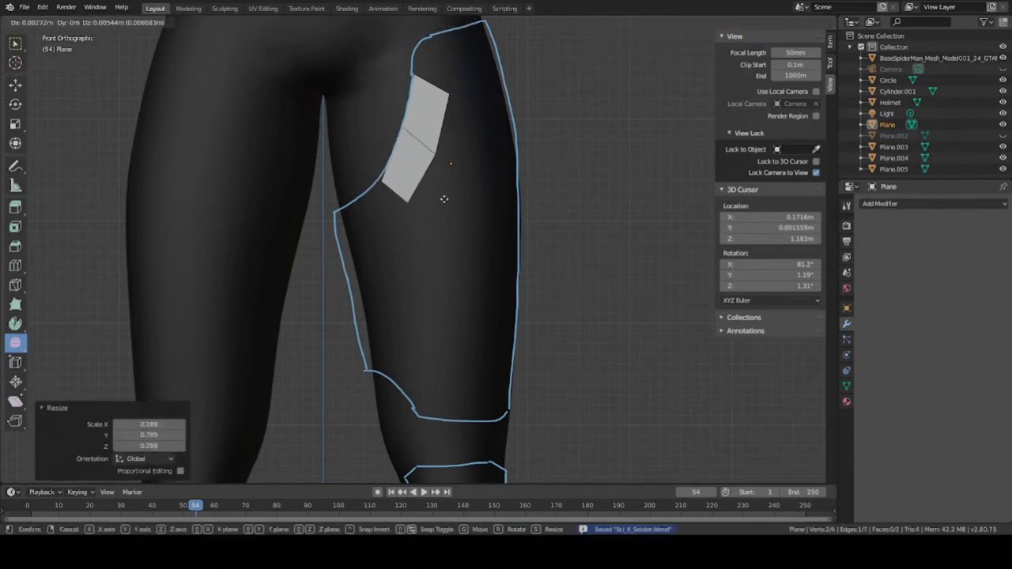
click(453, 198)
Step: Rotate, enlarge and shift the extruded lower edge so its inner end sits on the curved thigh outline
key(r)
click(452, 218)
key(g)
click(455, 223)
key(s)
click(469, 236)
key(g)
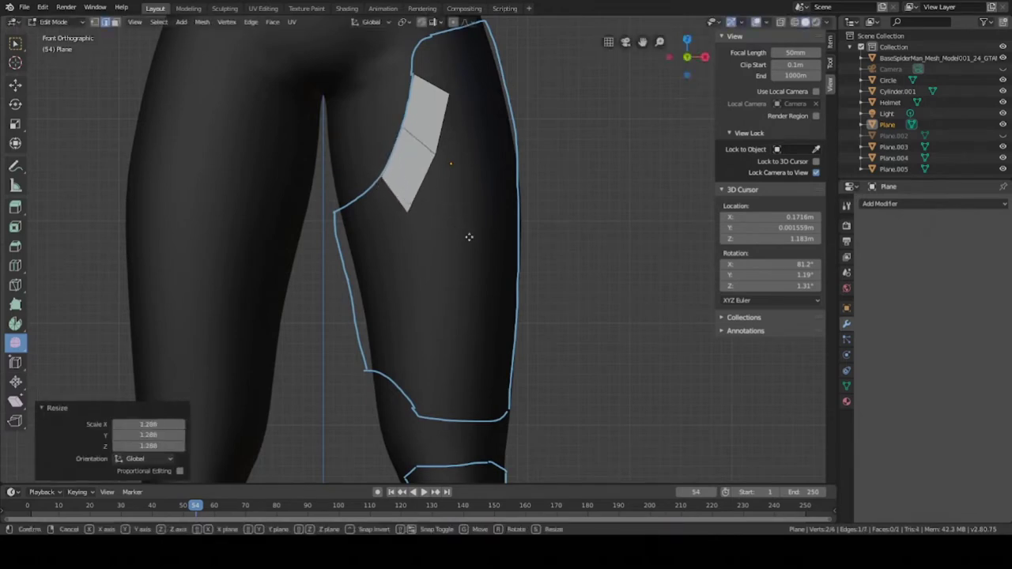
click(468, 238)
key(s)
click(463, 235)
key(g)
click(466, 236)
Step: Extrude the strip's lower edge to the inner corner of the thigh outline, rotate it about 28°, and fit it to the outline
shift+middle_drag(456, 235, 482, 190)
key(e)
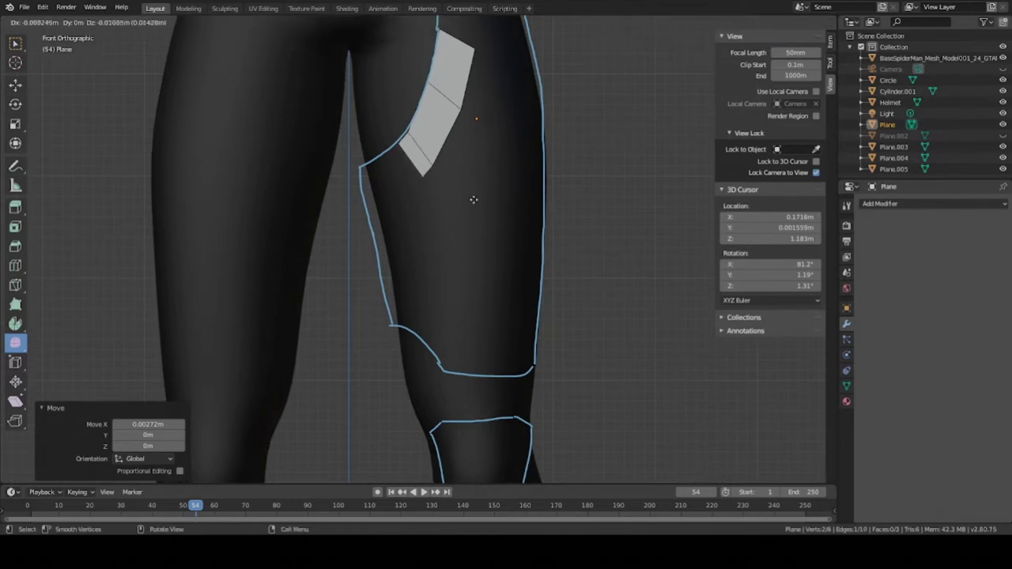
click(437, 220)
key(e)
click(440, 219)
key(r)
click(414, 261)
key(g)
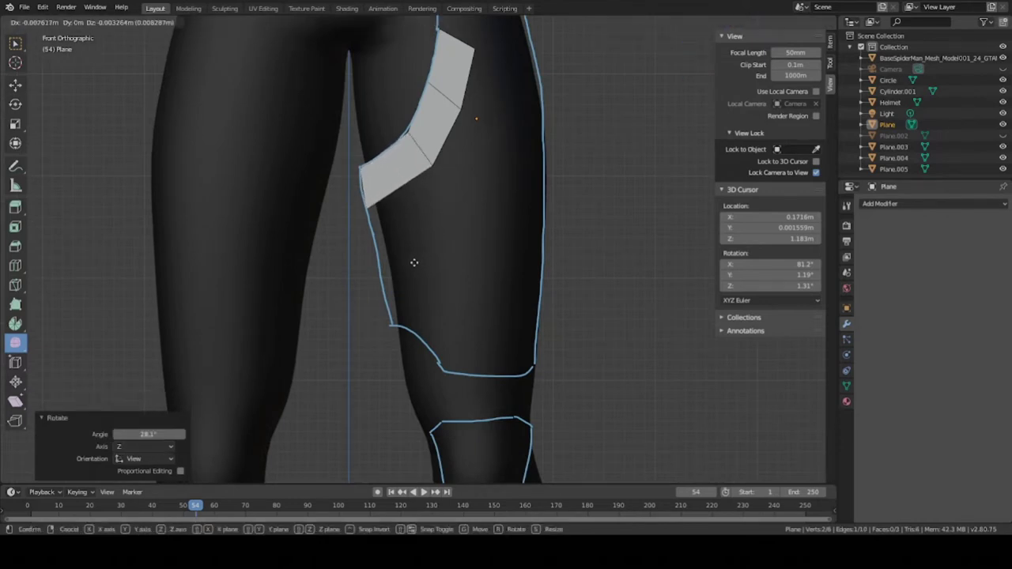
click(412, 262)
scroll(427, 208, down, 2)
shift+middle_drag(427, 208, 399, 281)
scroll(403, 273, up, 3)
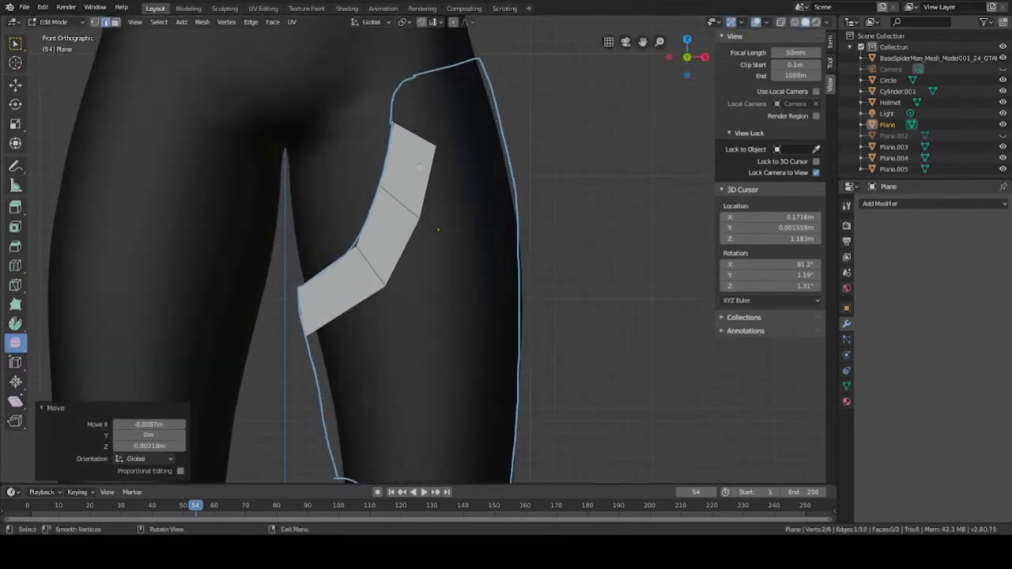
click(420, 136)
shift+middle_drag(419, 136, 434, 197)
key(g)
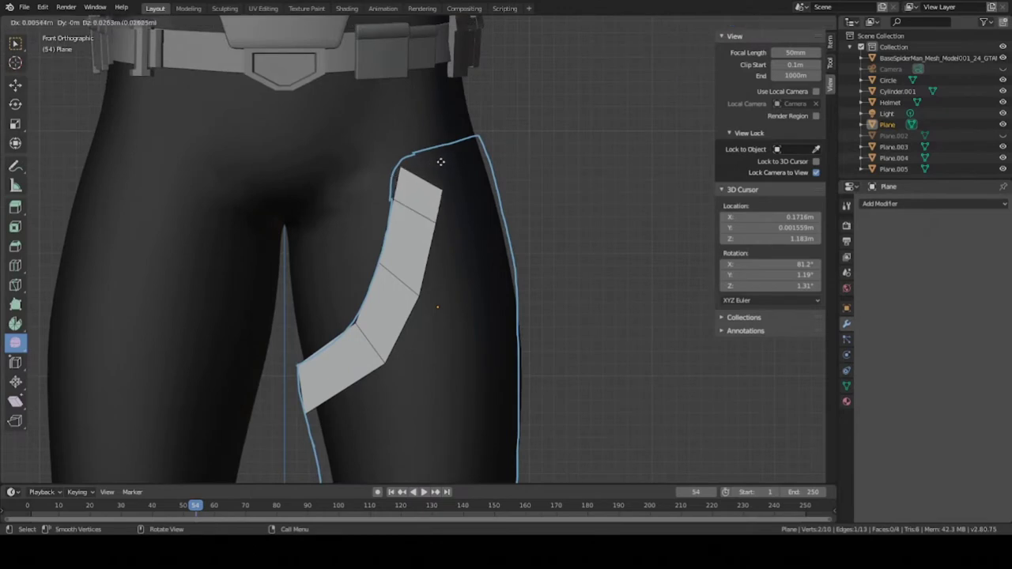
right_click(456, 166)
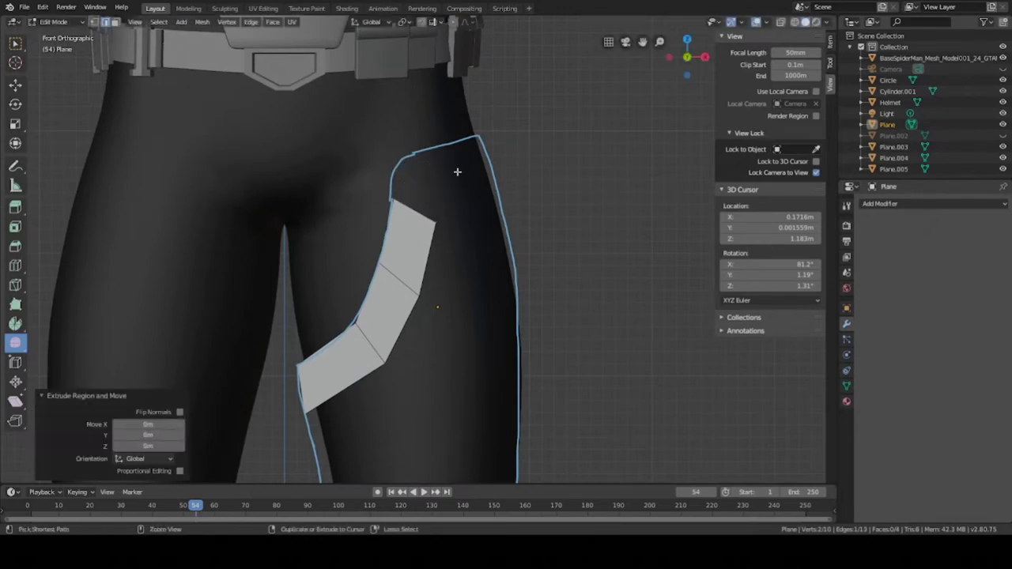
key(ctrl+z)
Step: Save the file and extrude the strip's upper edge a short distance up to the outline's rounded upper inner corner
scroll(455, 180, down, 4)
key(ctrl+s)
scroll(448, 188, up, 2)
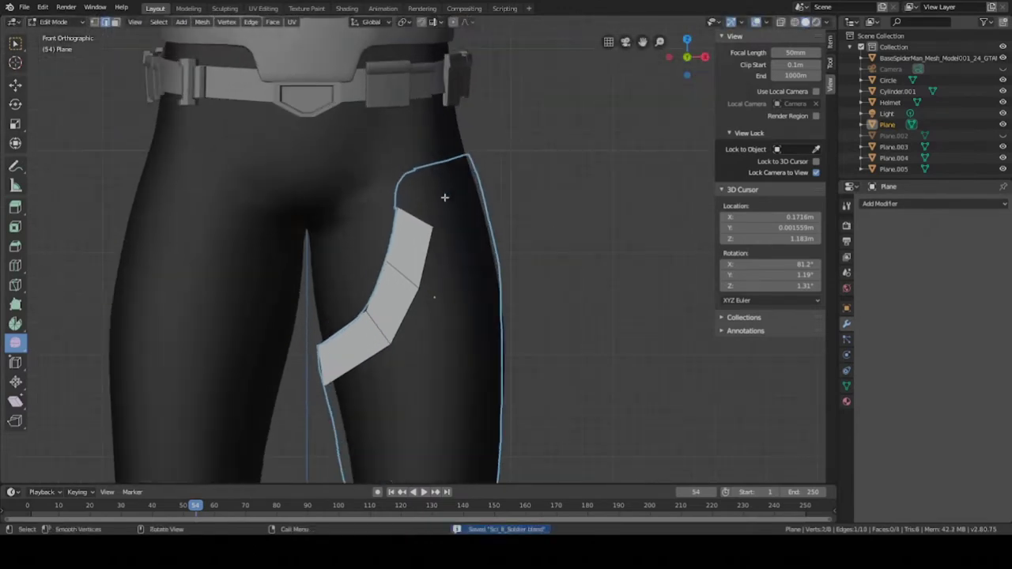
scroll(403, 313, down, 3)
scroll(407, 192, up, 2)
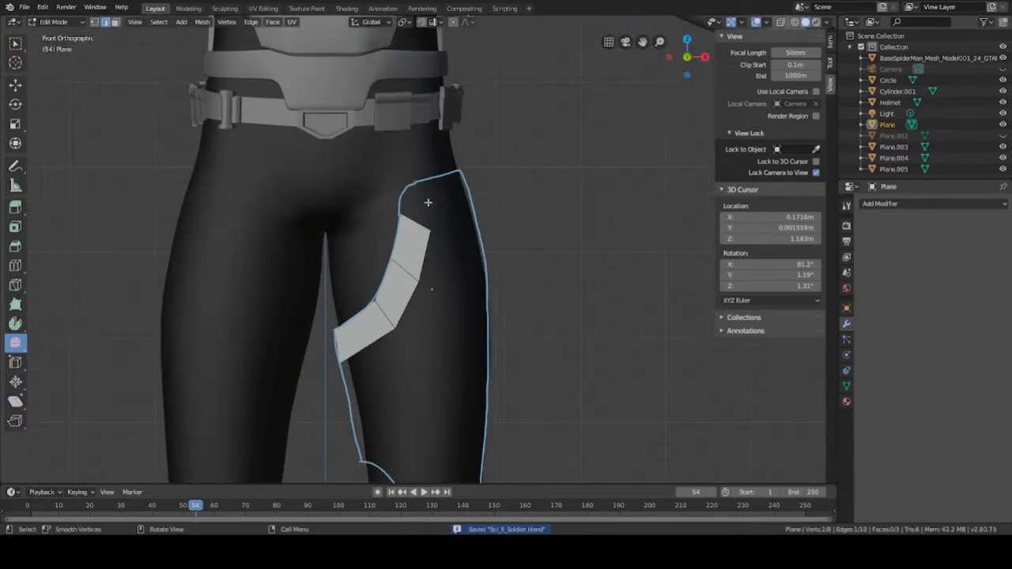
scroll(428, 203, up, 3)
scroll(428, 189, down, 2)
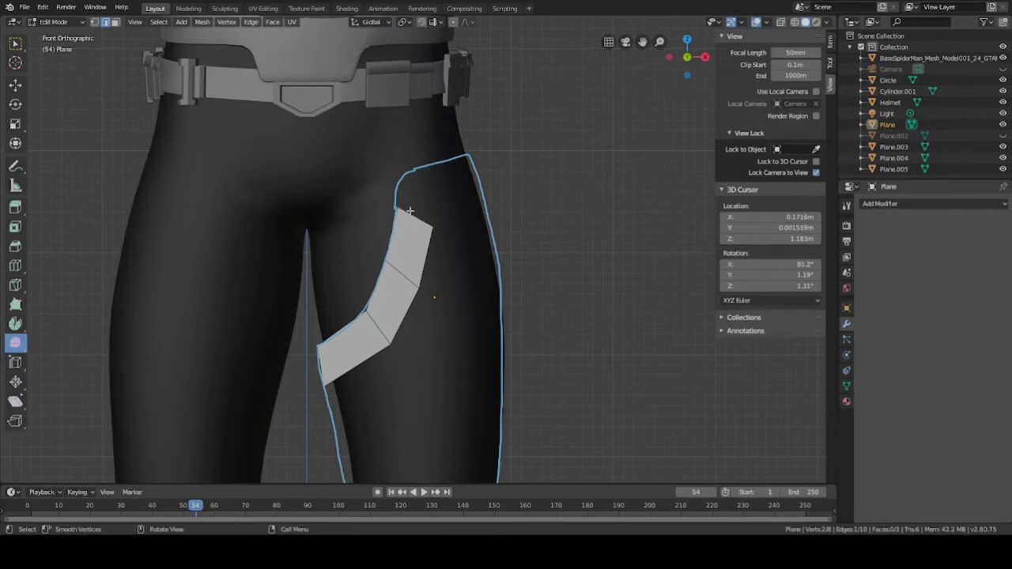
key(e)
click(456, 204)
Step: Move the inner vertex below the new upper edge onto the outline, and shift that edge's outer vertex slightly outward and down
key(1)
click(398, 208)
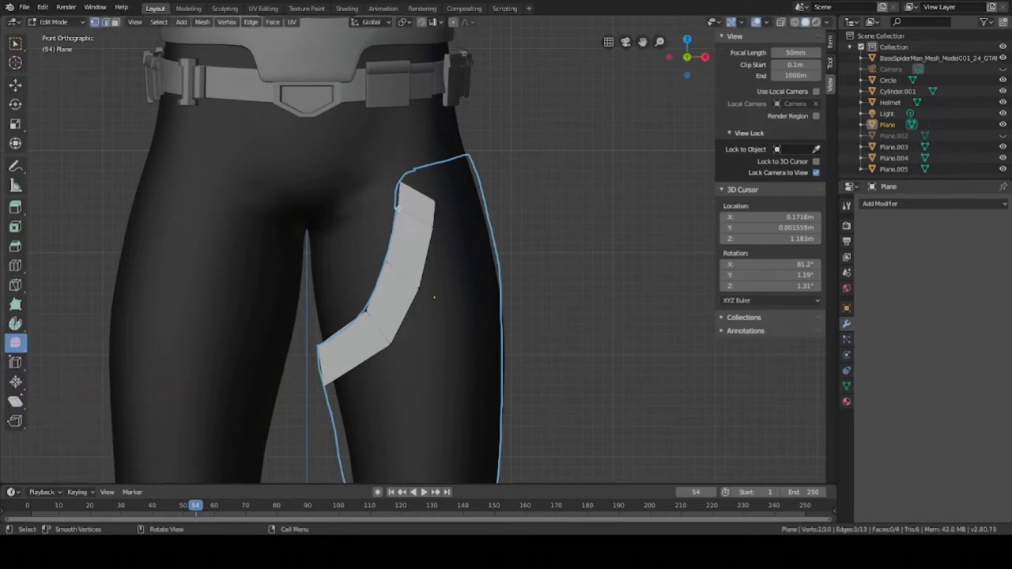
key(g)
click(396, 205)
click(443, 201)
key(g)
click(448, 204)
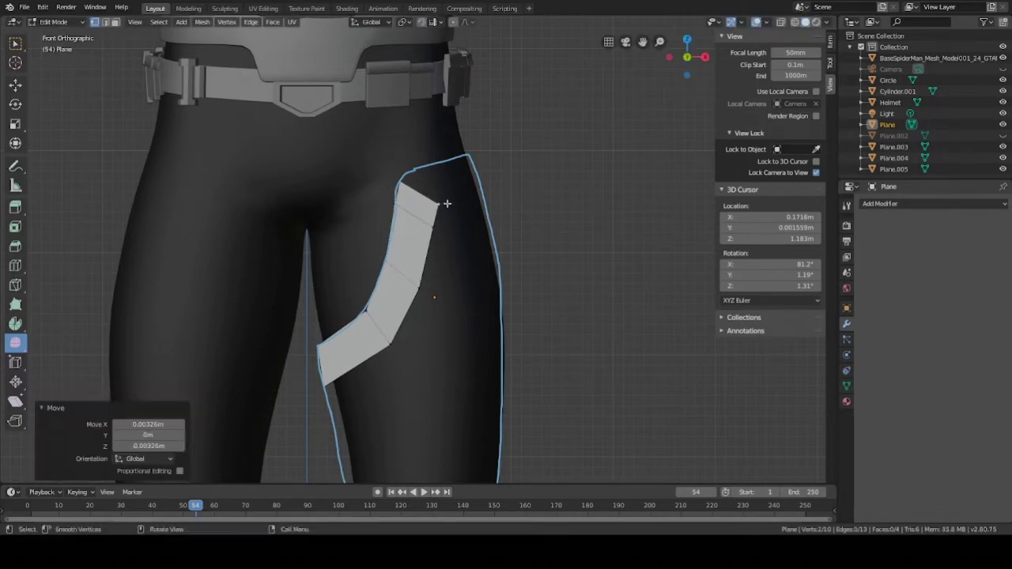
key(g)
click(449, 211)
Step: Extrude the upper edge outward to the outline's upper outer corner, fit its vertices to the outline, and save the file
key(2)
click(416, 191)
key(e)
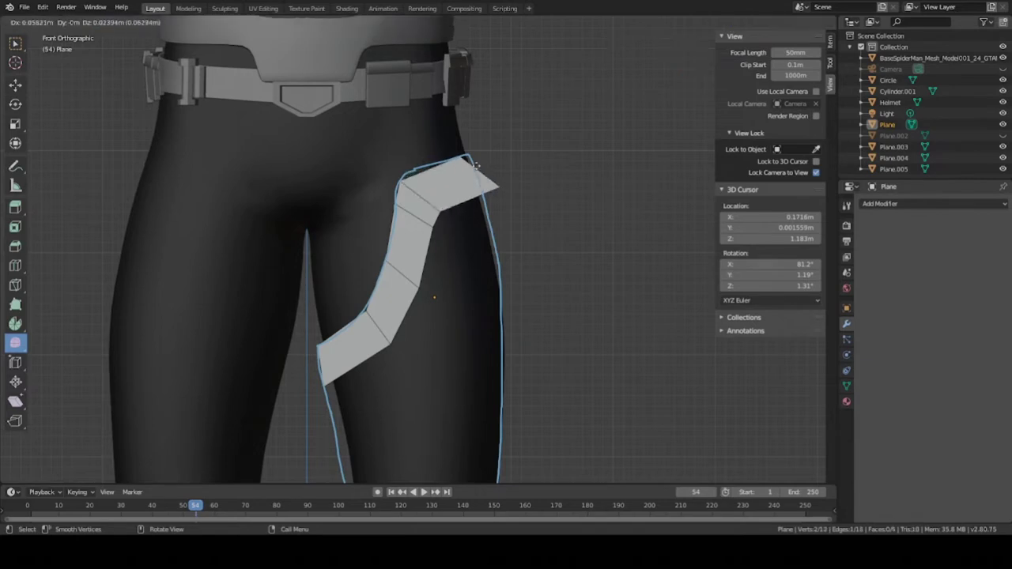
click(500, 183)
key(g)
click(481, 195)
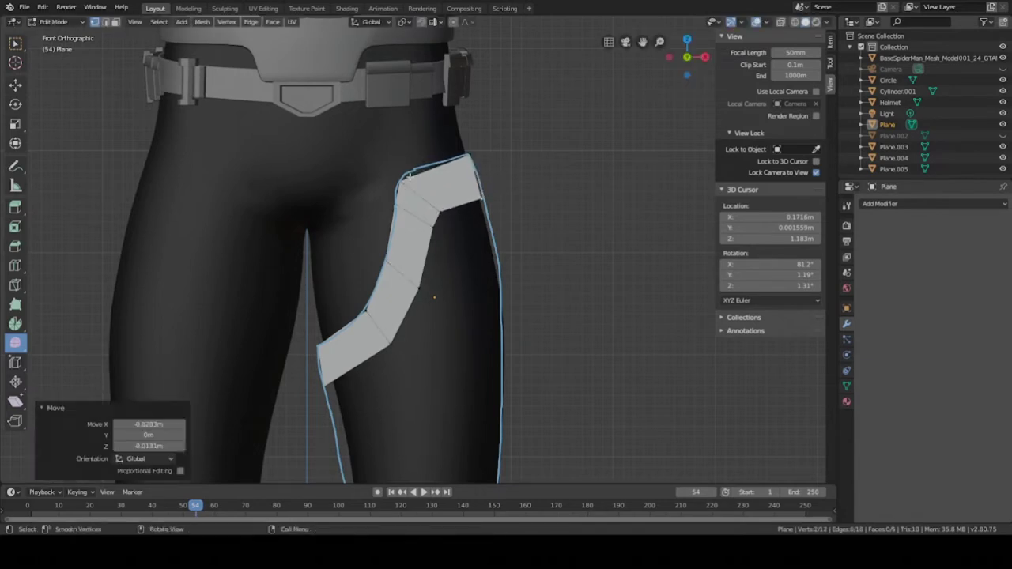
key(g)
click(431, 169)
scroll(453, 243, down, 2)
key(ctrl+s)
key(Tab)
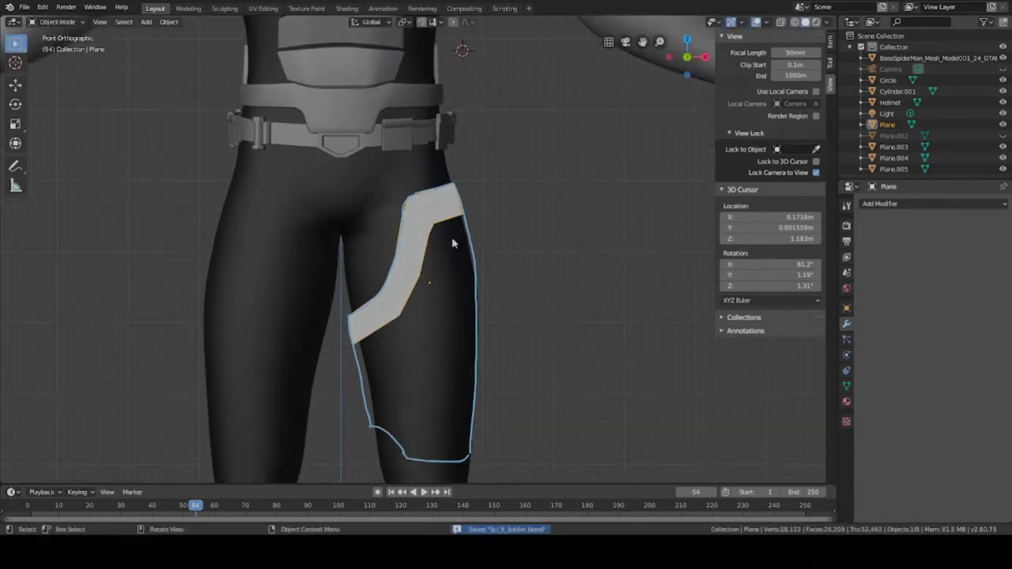
key(Tab)
Step: Switch to face selection, select the strip's lowest face at the inner thigh, and save the file
scroll(444, 277, up, 2)
shift+middle_drag(443, 277, 438, 151)
shift+middle_drag(425, 313, 436, 235)
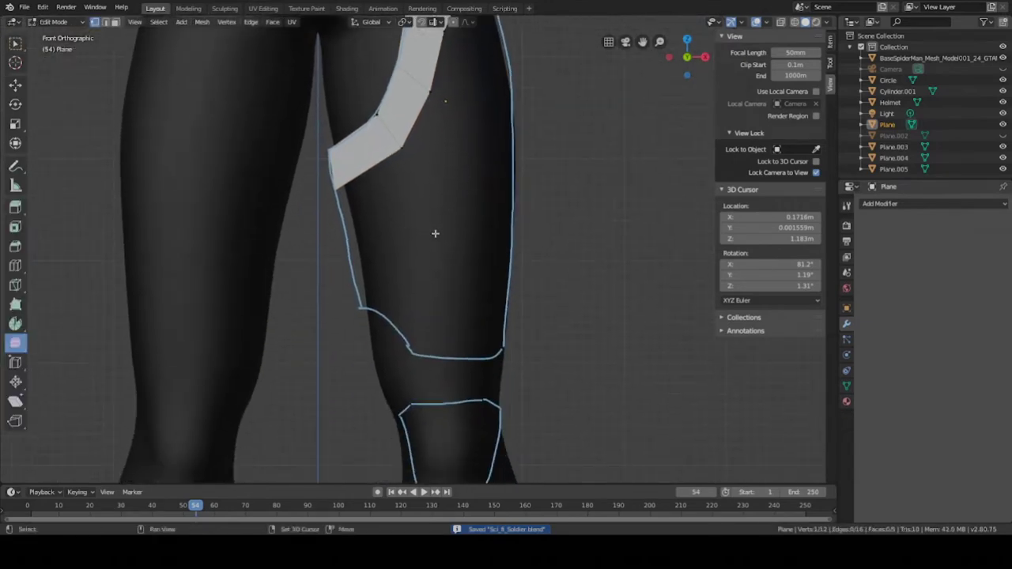
key(3)
click(400, 181)
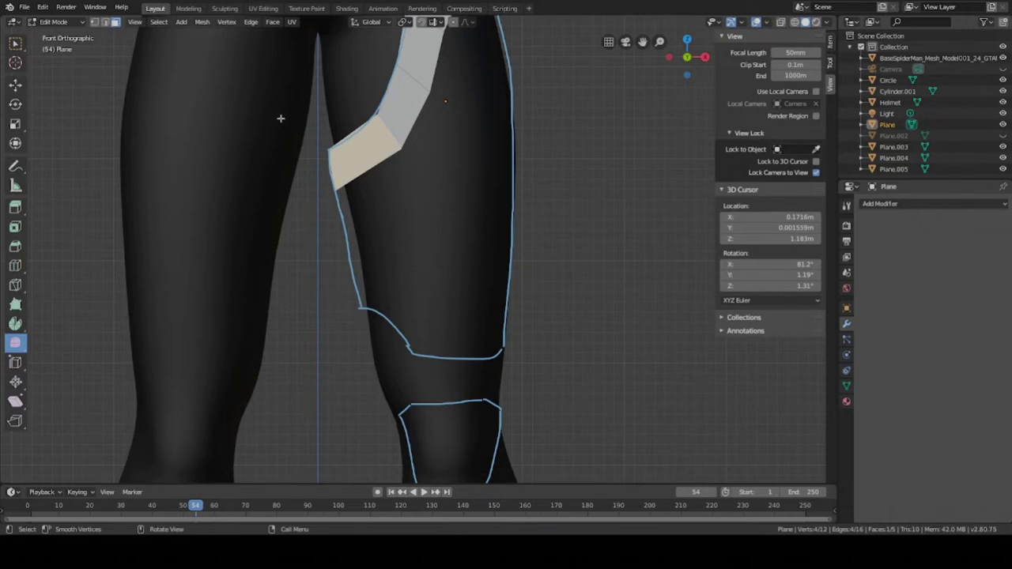
key(ctrl+s)
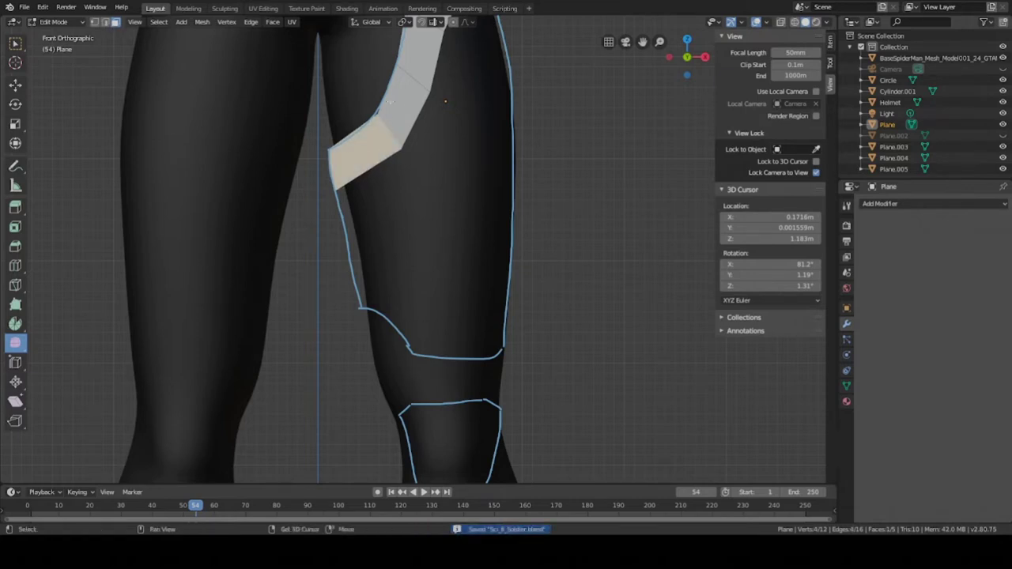
shift+middle_drag(389, 102, 403, 152)
shift+middle_drag(405, 228, 419, 203)
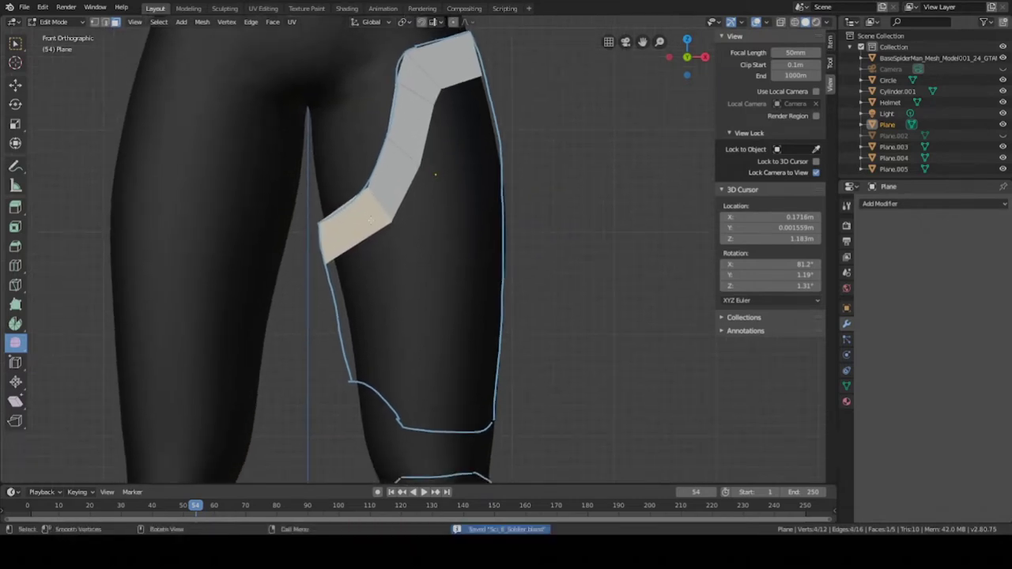
Step: Duplicate the selected inner-thigh face and place the copy at the outline's lower inner corner
shift+middle_drag(396, 267, 423, 192)
key(shift+d)
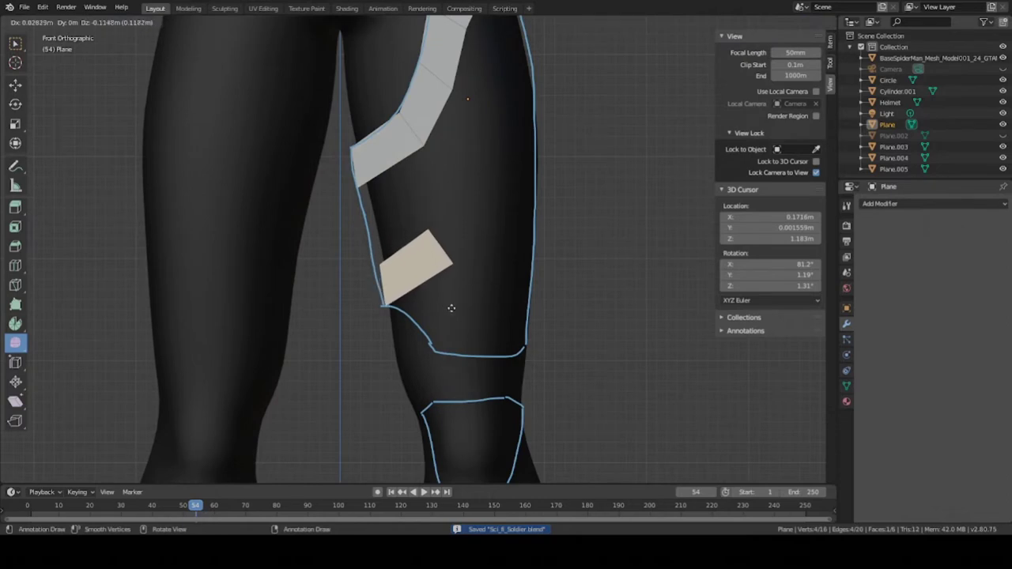
click(452, 288)
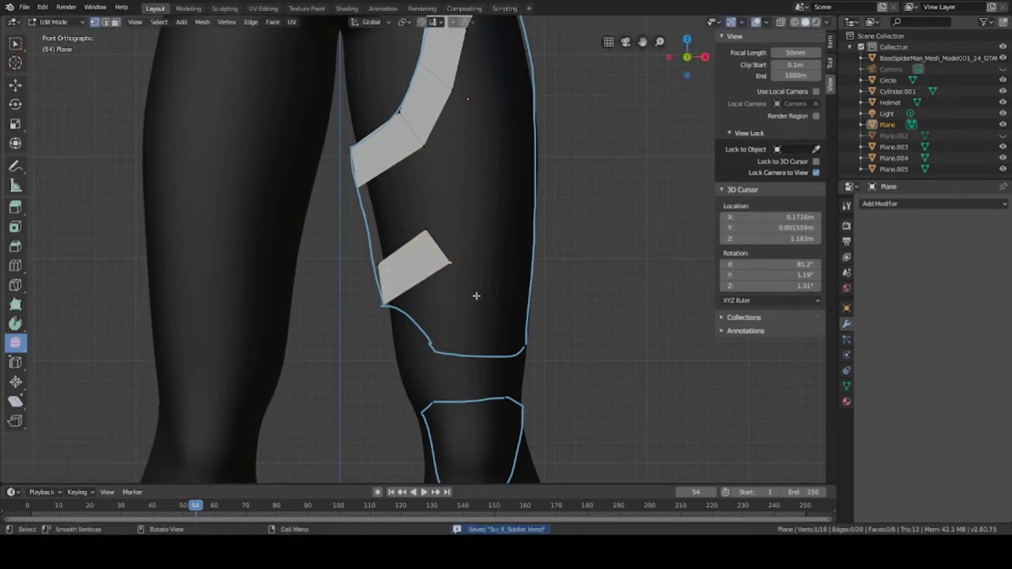
Step: Move the duplicated face's vertices so it becomes a short quad fitted to the outline's lower inner corner
key(g)
click(445, 231)
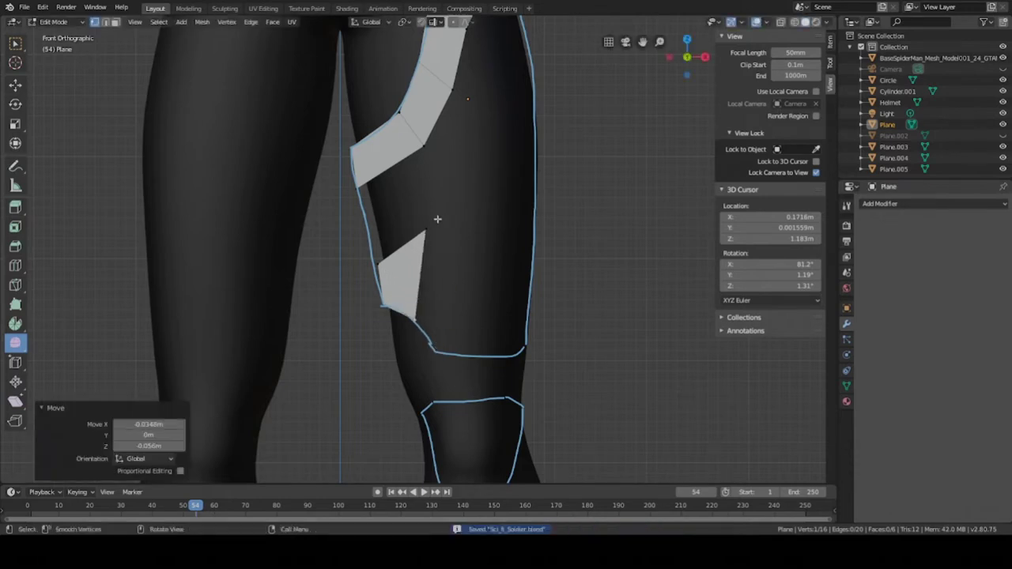
key(g)
click(430, 272)
key(g)
click(385, 268)
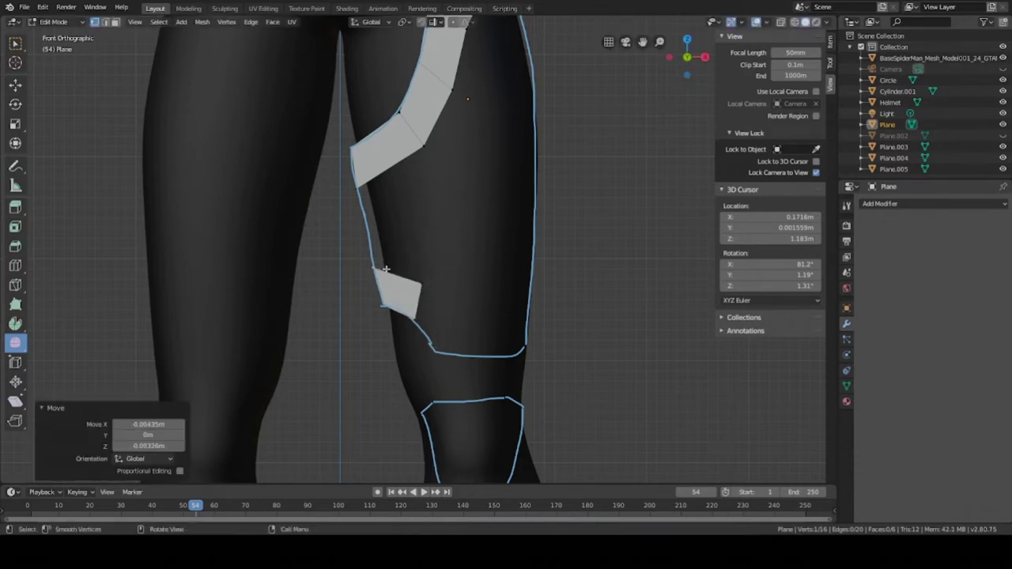
Step: Rotate the duplicated face's outer edge square to the sloping lower outline and save the file
key(2)
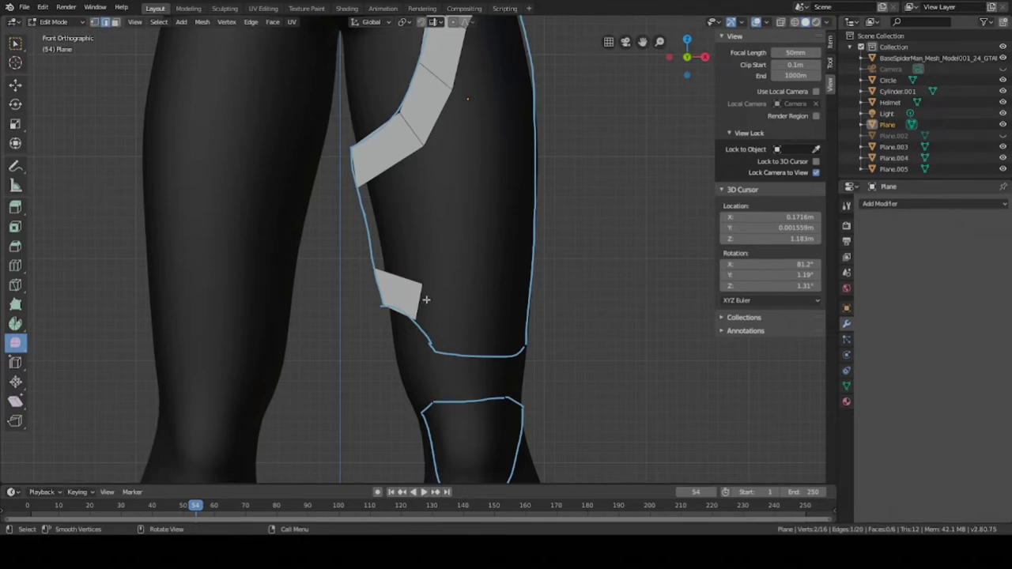
key(r)
click(459, 292)
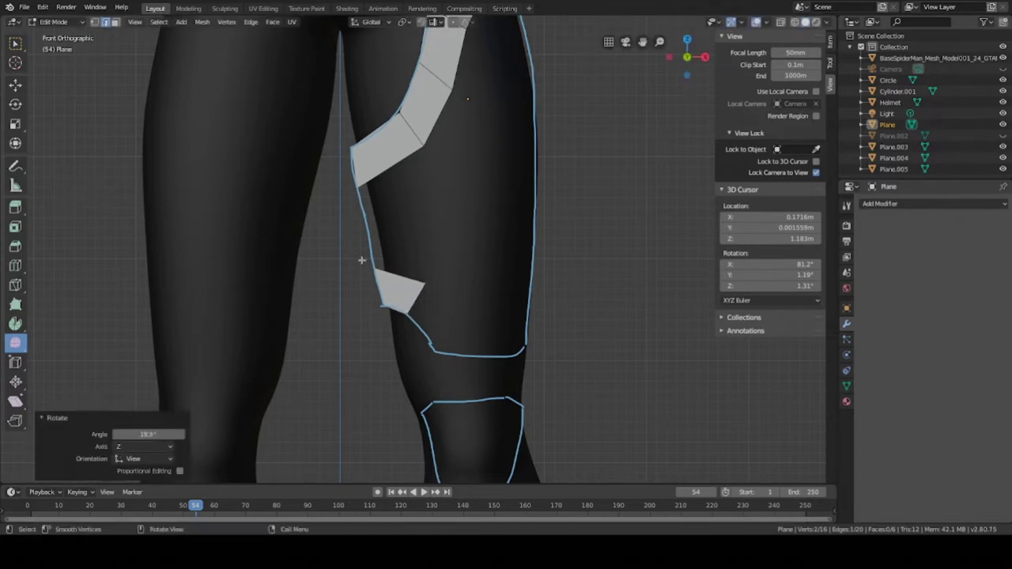
key(ctrl+s)
Step: Extrude that edge down the sloping outline to the start of the bottom line, rotating and moving it to fit
key(e)
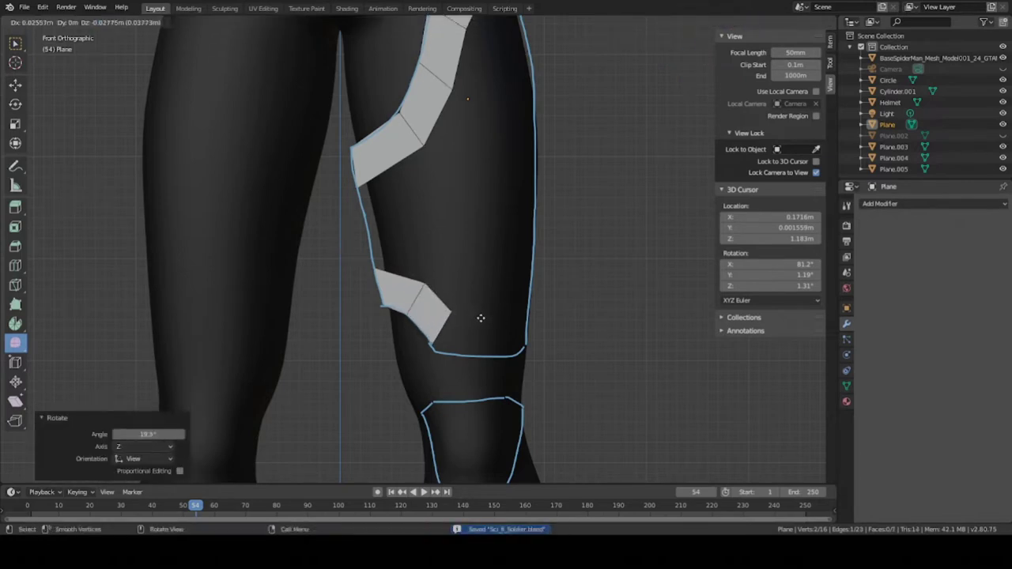
click(482, 321)
key(r)
click(492, 339)
key(g)
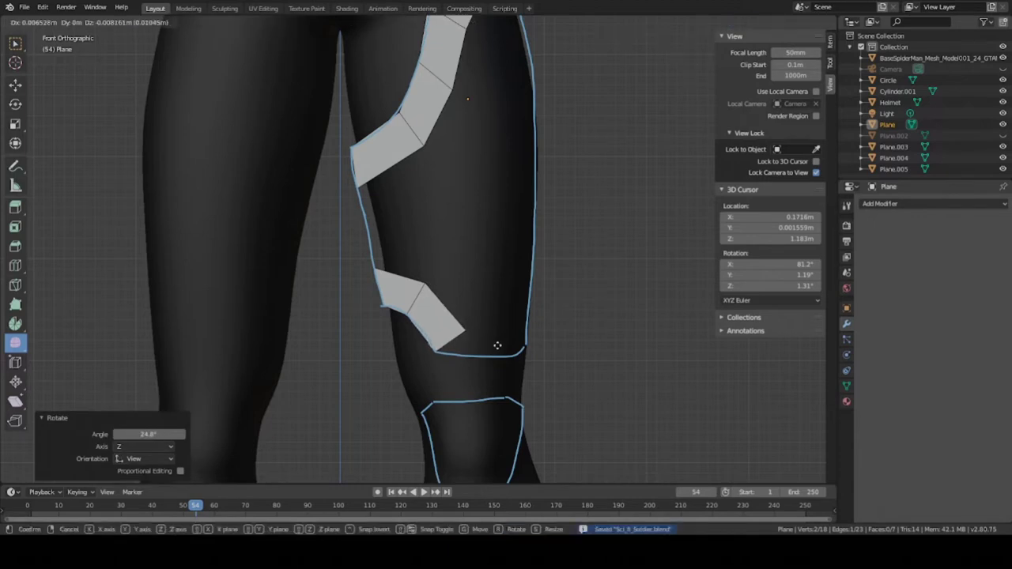
click(497, 346)
key(r)
click(500, 322)
key(g)
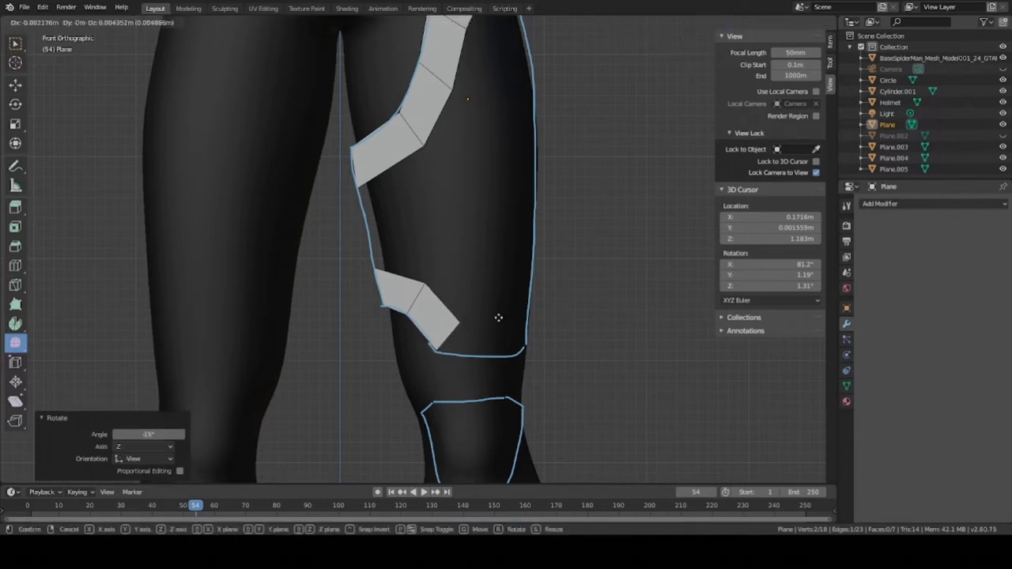
click(500, 322)
key(r)
click(480, 330)
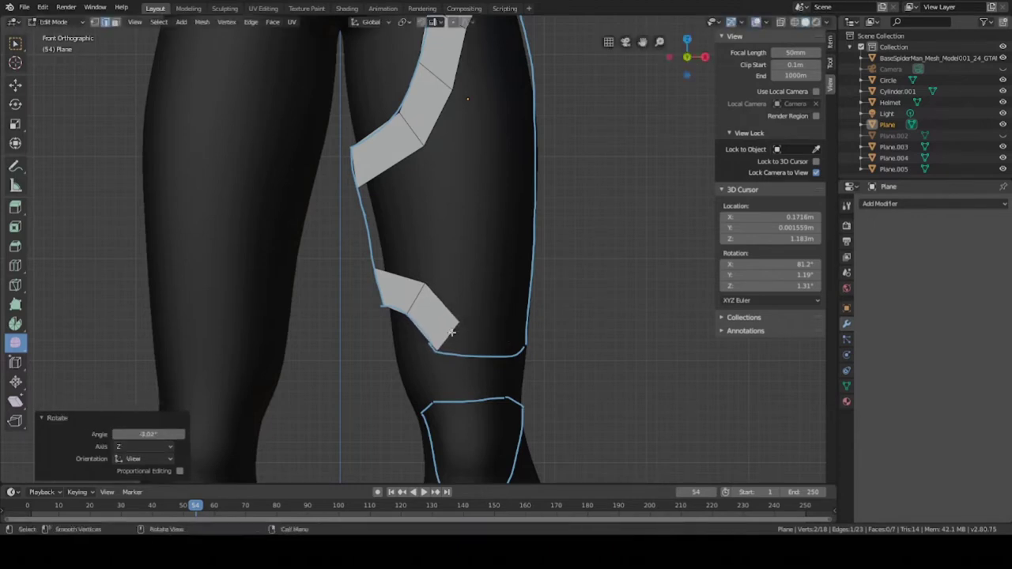
Step: Extrude the end edge outward along the outline's bottom line to just before the lower outer corner, adjusting its angle, size and position
click(451, 333)
key(e)
click(520, 340)
key(r)
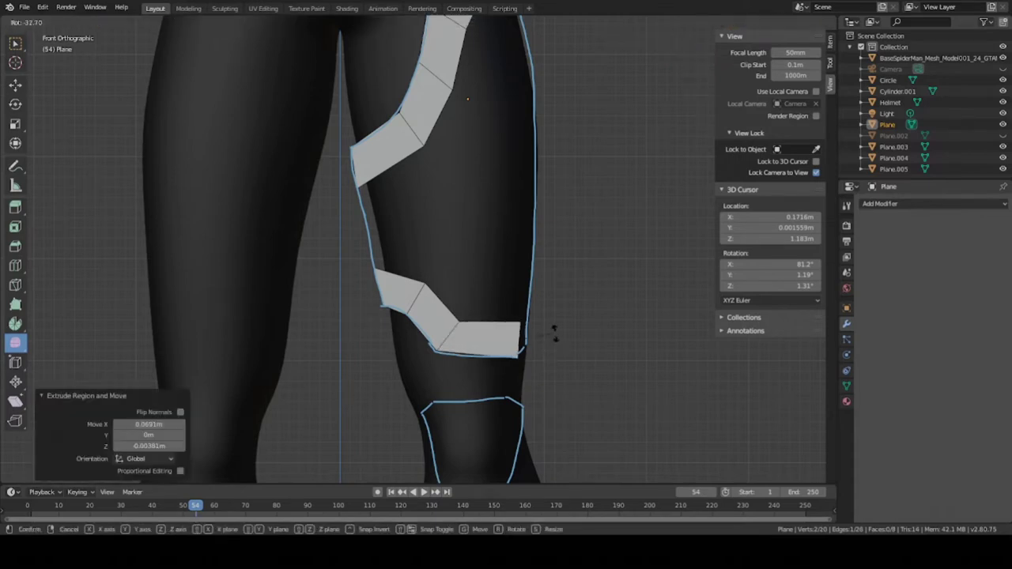
click(556, 317)
key(g)
click(549, 314)
key(s)
click(556, 352)
key(g)
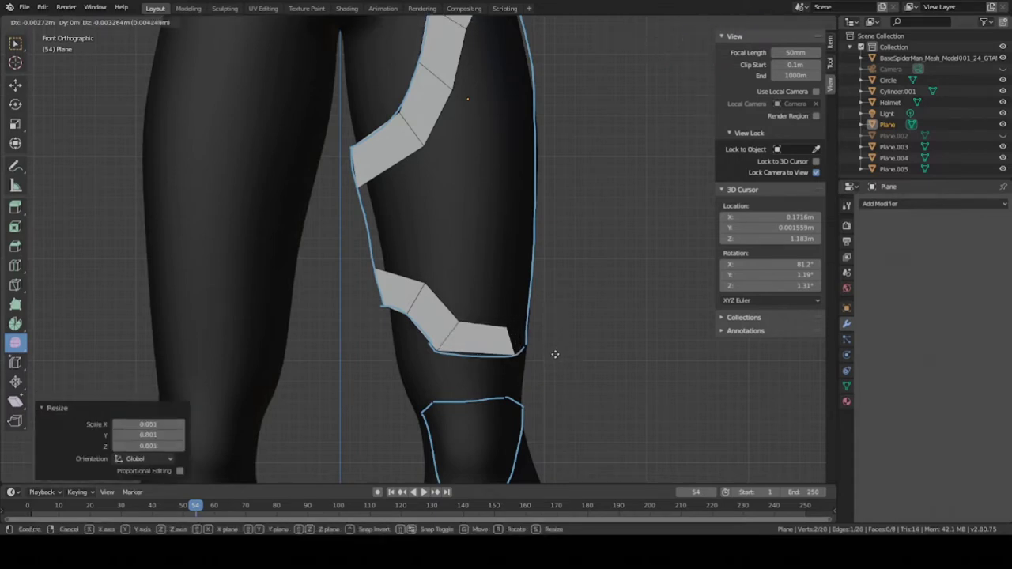
click(517, 328)
Step: Extrude the bottom strip's end edge a short distance around the lower outer corner, scale and rotate it to fit, and save the file
scroll(469, 330, down, 2)
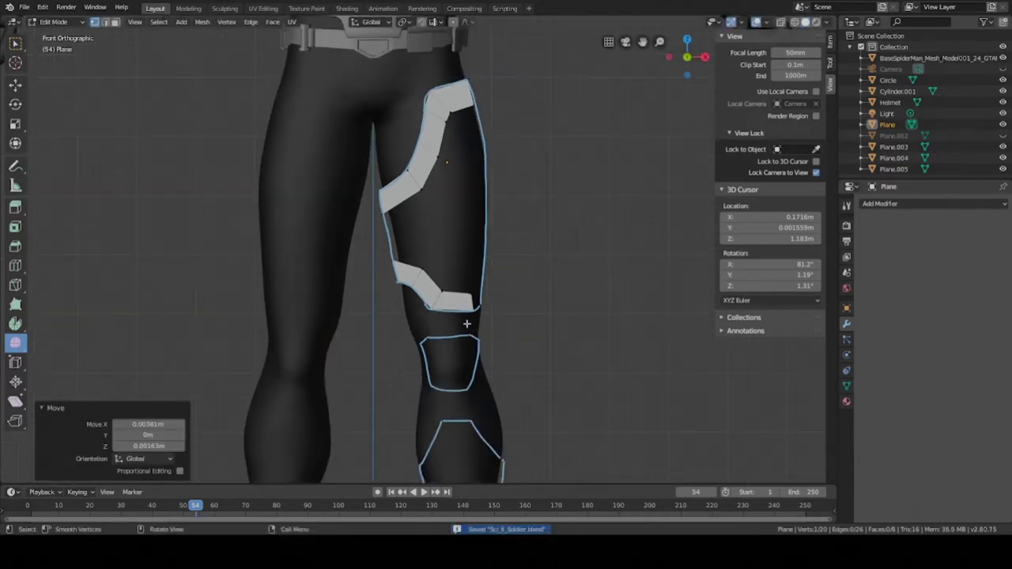
scroll(467, 323, up, 2)
key(alt+a)
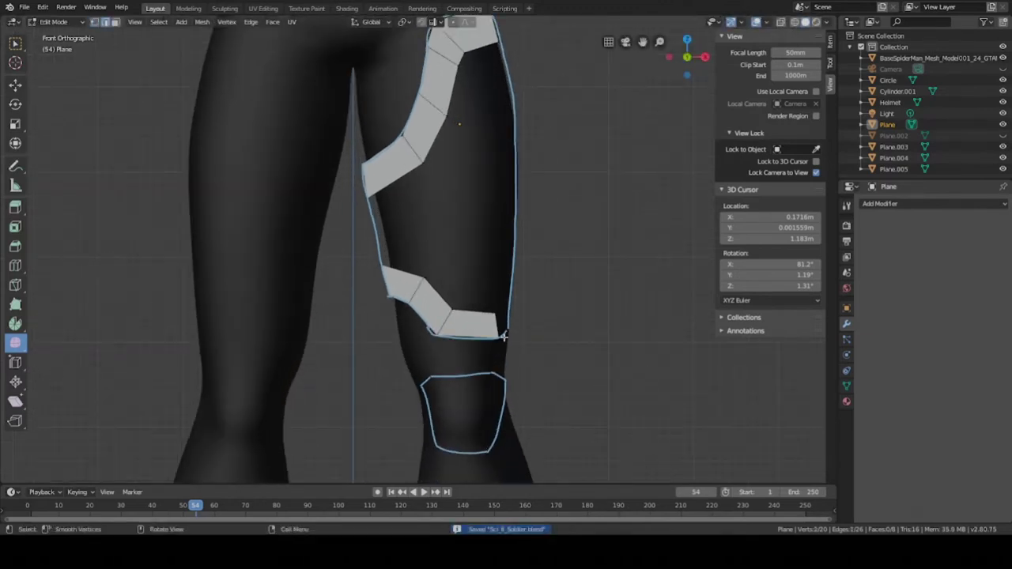
key(g)
click(515, 331)
key(s)
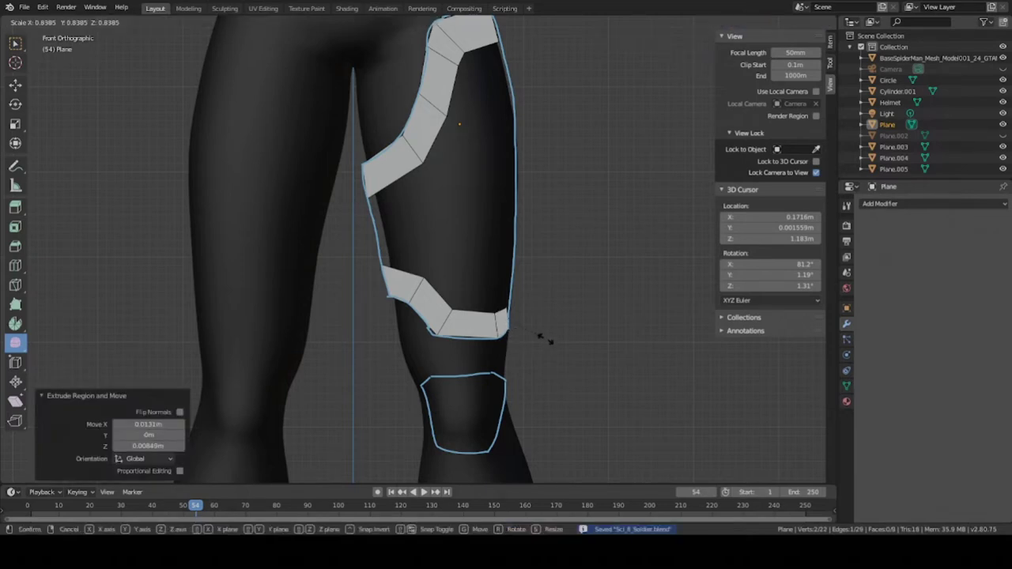
click(544, 340)
key(g)
click(550, 342)
key(r)
click(546, 336)
scroll(524, 313, down, 3)
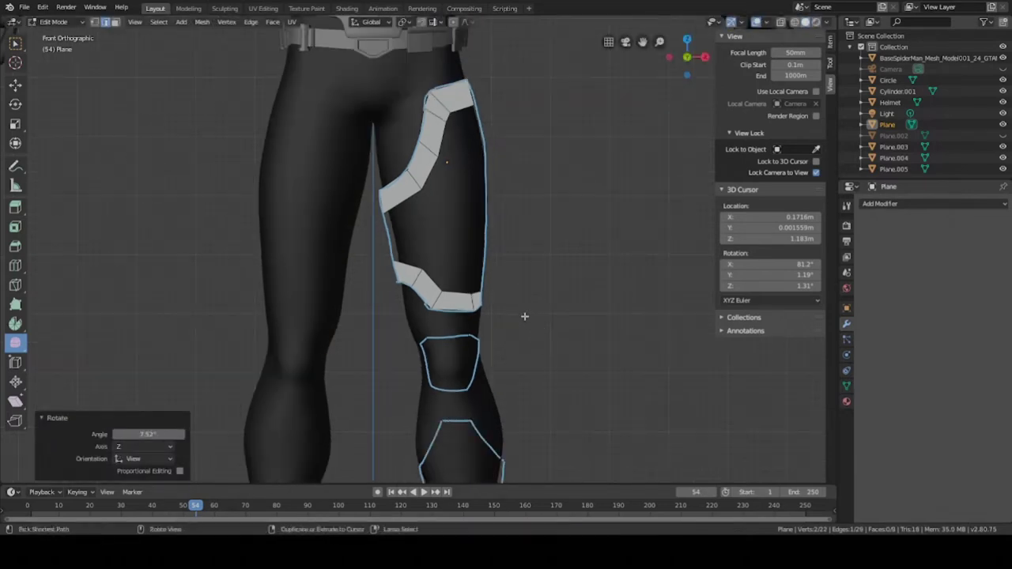
key(ctrl+s)
Step: Extrude the upper outer face's lower edge down the outer outline, and rotate, scale and raise the new edge to fit
scroll(447, 169, up, 2)
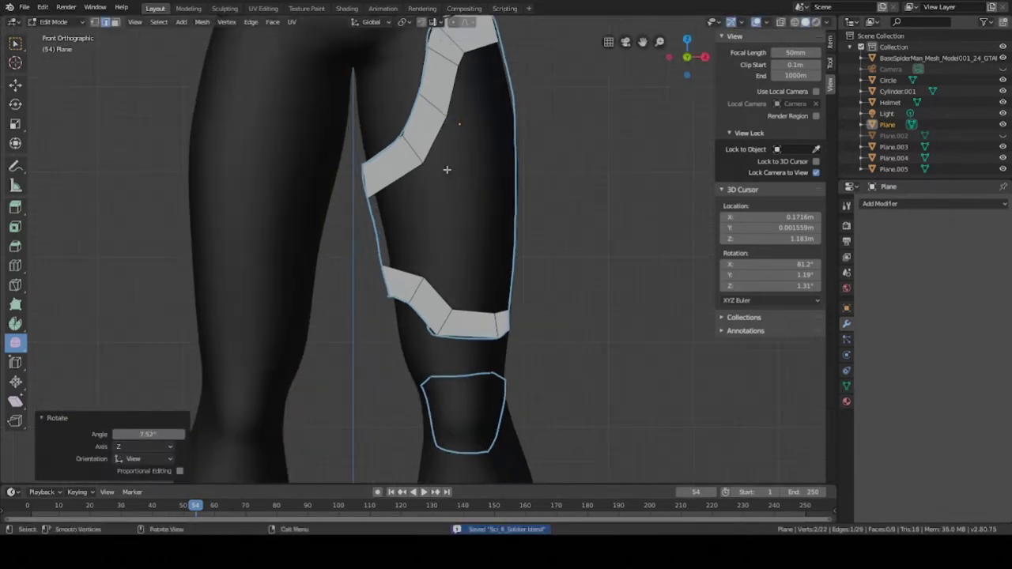
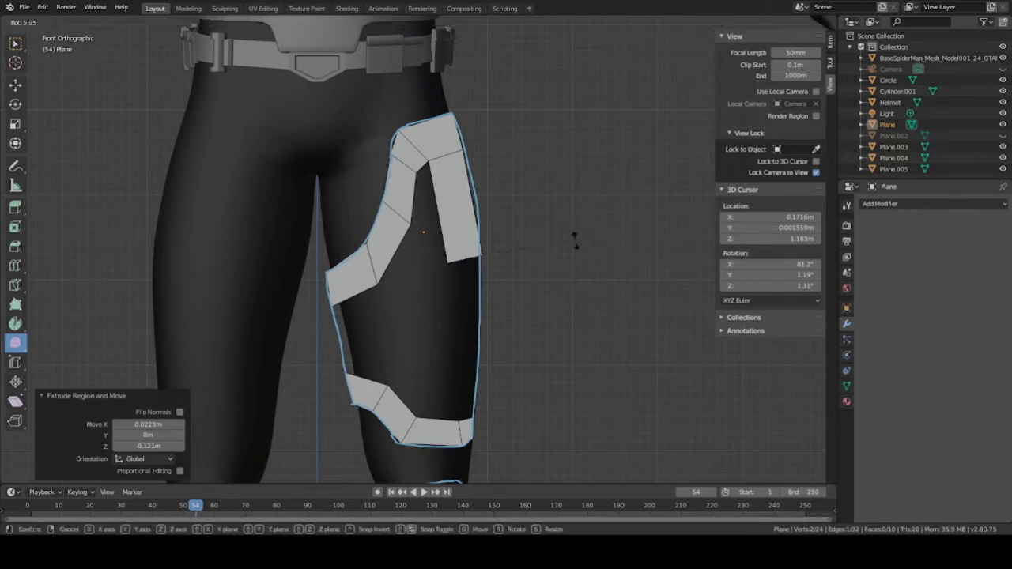
click(572, 239)
key(s)
click(552, 249)
key(g)
click(555, 206)
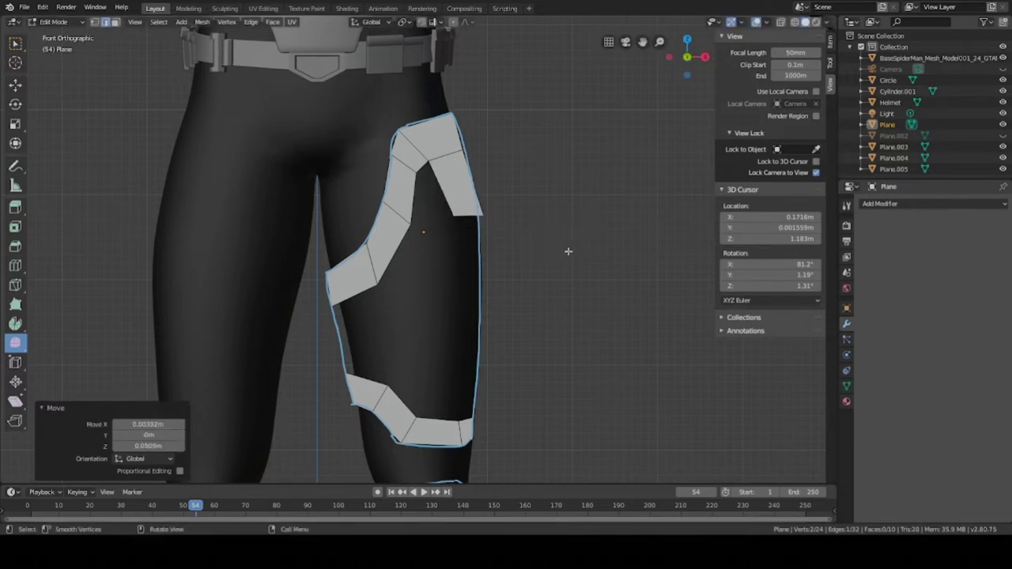
Step: Extrude the outer strip's lower edge about 0.14 m further down the outer outline, and rotate and move it to fit
key(e)
click(552, 364)
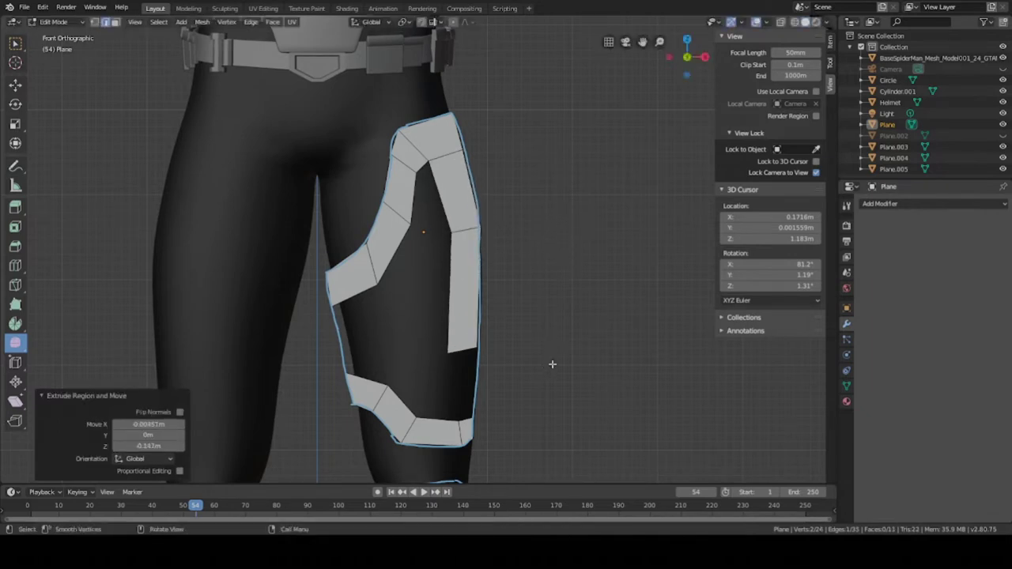
key(r)
click(552, 370)
key(g)
click(551, 366)
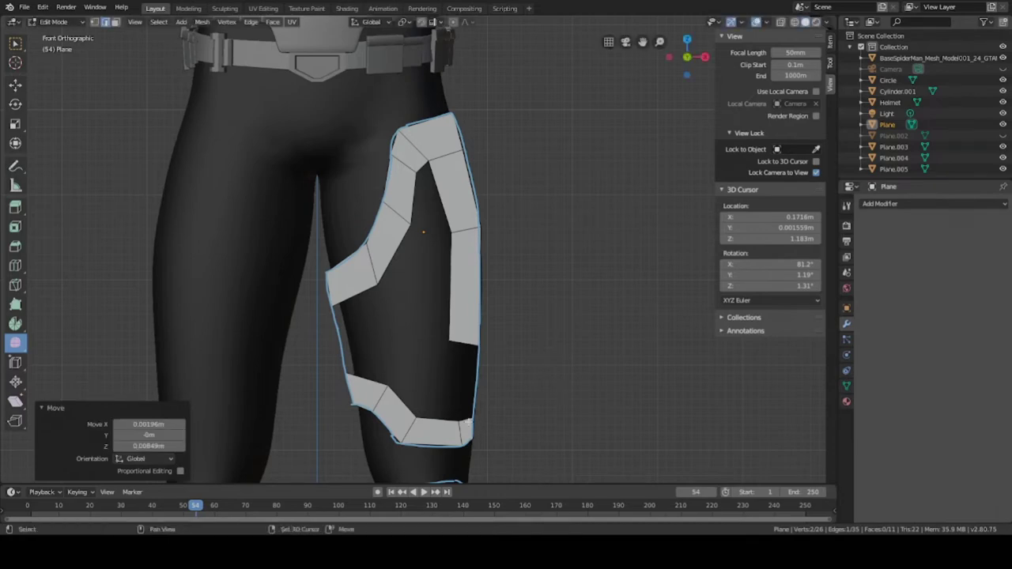
key(ctrl+z)
Step: Save the file and bridge the outer strip's lower edge to the bottom strip's corner edge with a new face
scroll(462, 346, up, 3)
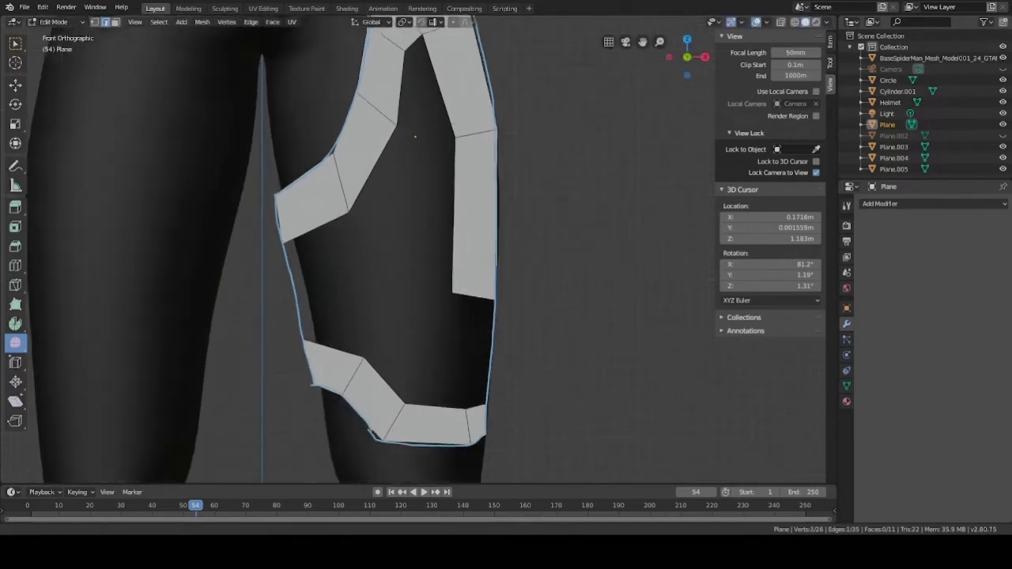
shift+middle_drag(463, 346, 463, 282)
click(466, 280)
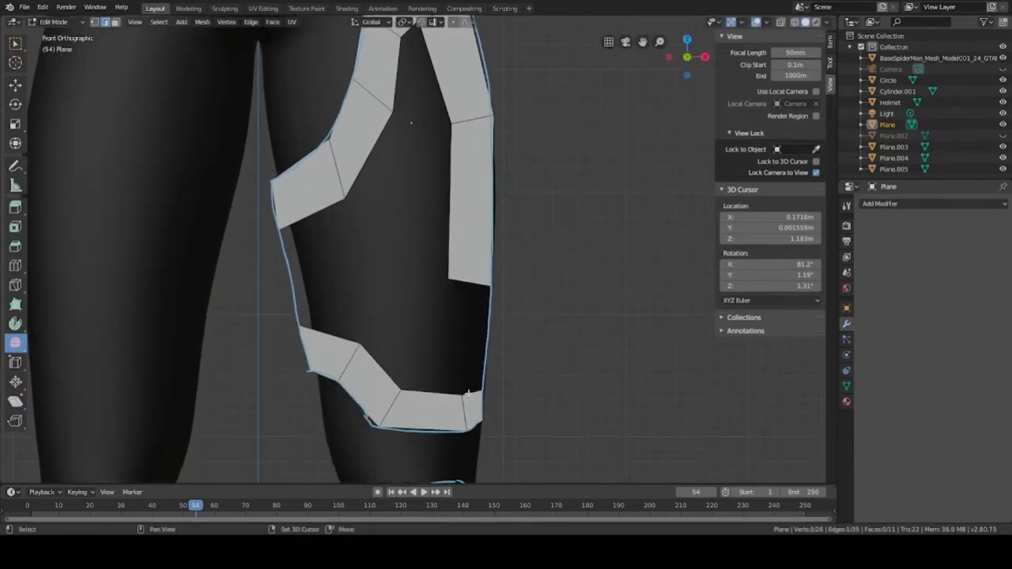
key(ctrl+s)
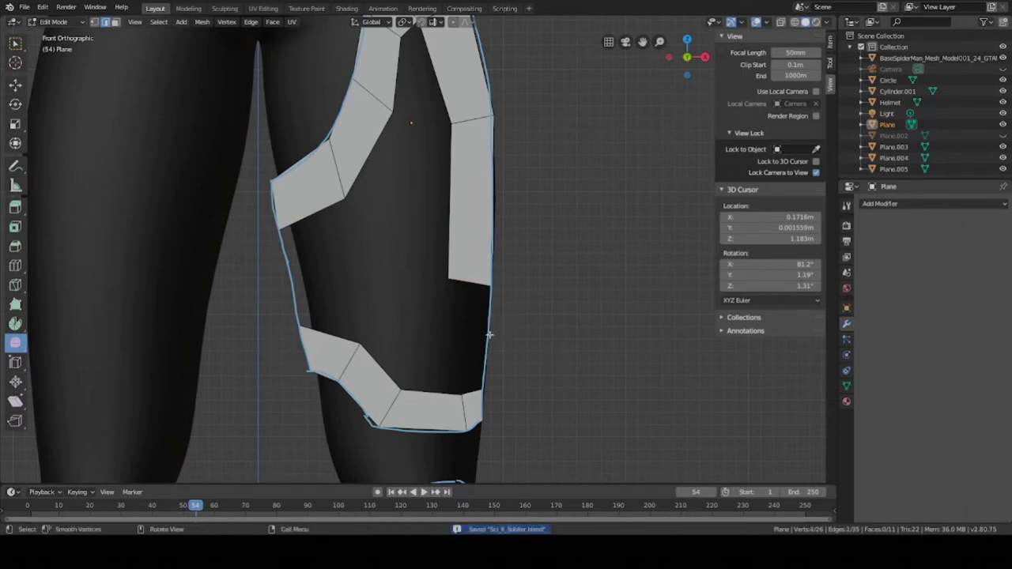
key(f)
scroll(490, 336, down, 1)
Step: Shift the lower outer corner face's inner edge 0.0103 m inward, lower its outer vertex 0.0049 m onto the outline, and save the file
click(450, 366)
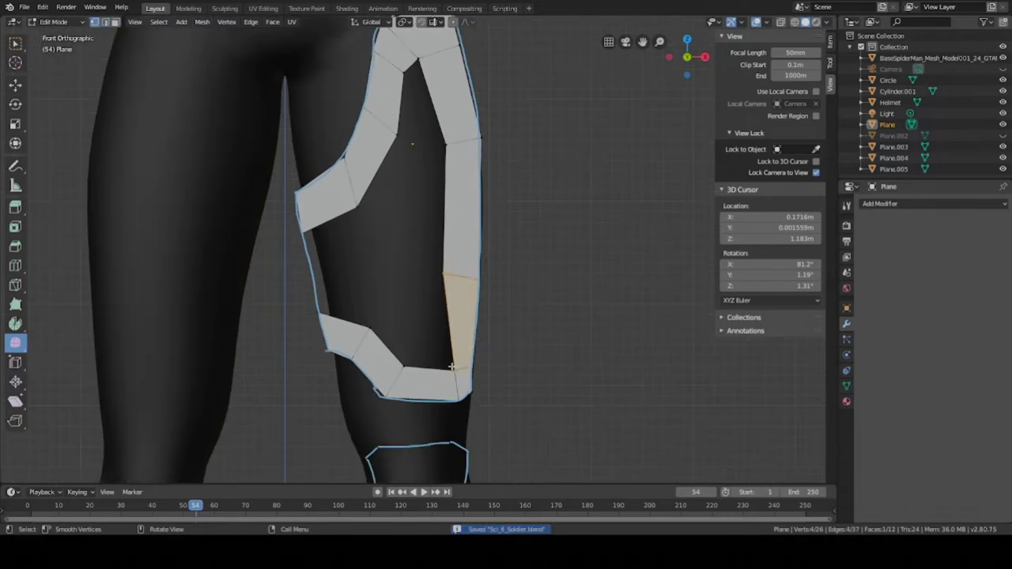
key(g)
key(Escape)
key(r)
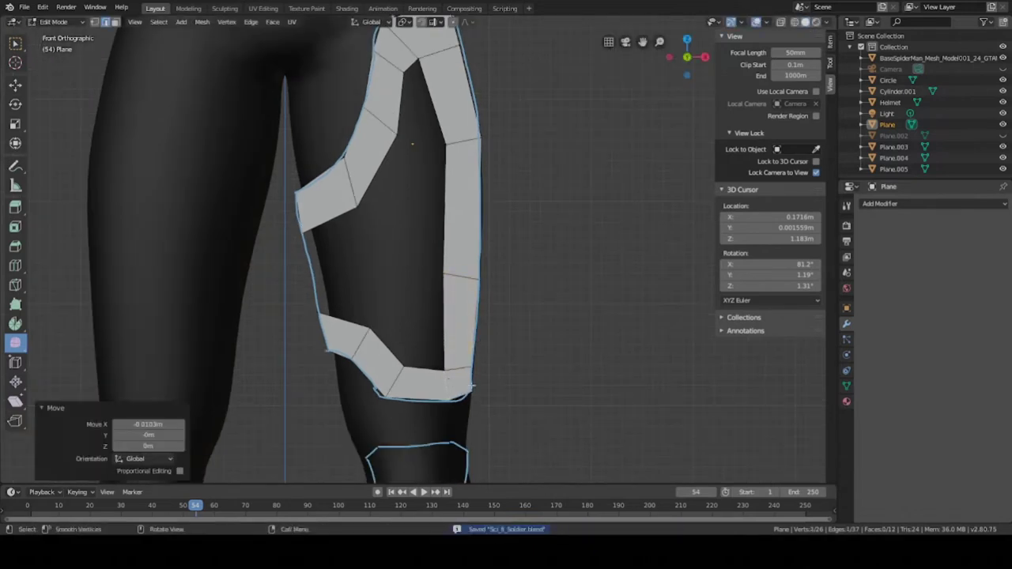
click(491, 400)
click(469, 397)
key(g)
key(z)
click(472, 397)
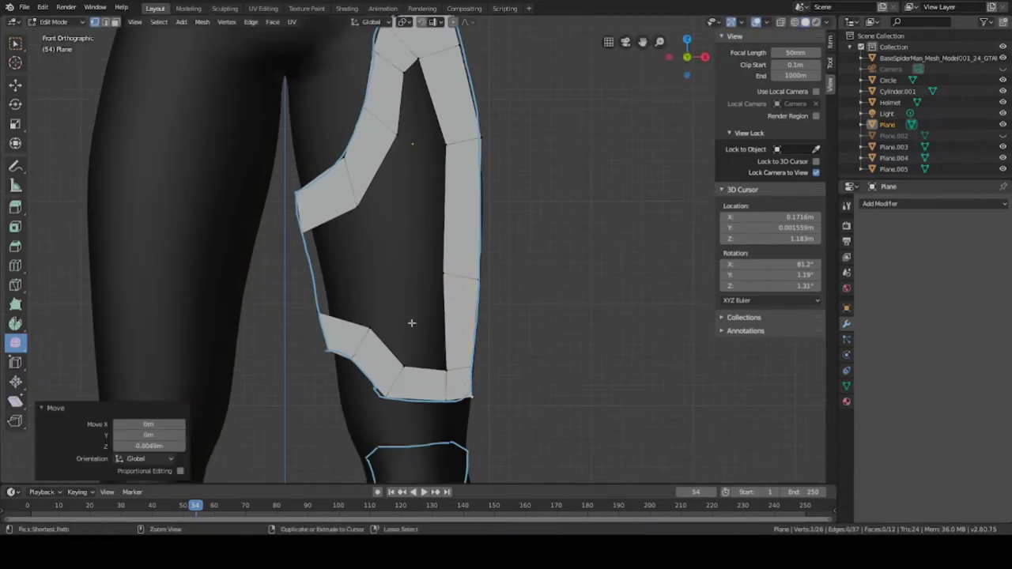
key(ctrl+s)
Step: Fill the gap along the inner thigh with a face joining the upper and lower strips
key(alt+a)
click(348, 317)
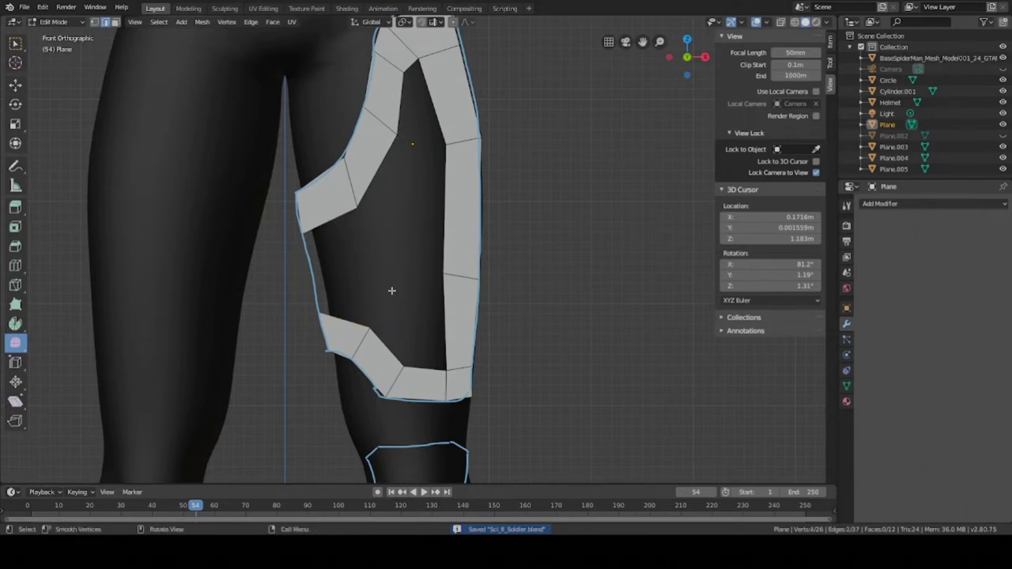
key(f)
scroll(395, 287, down, 4)
scroll(414, 267, up, 4)
Step: Save the file and fill the upper part of the central opening with two faces, one below the other
click(367, 259)
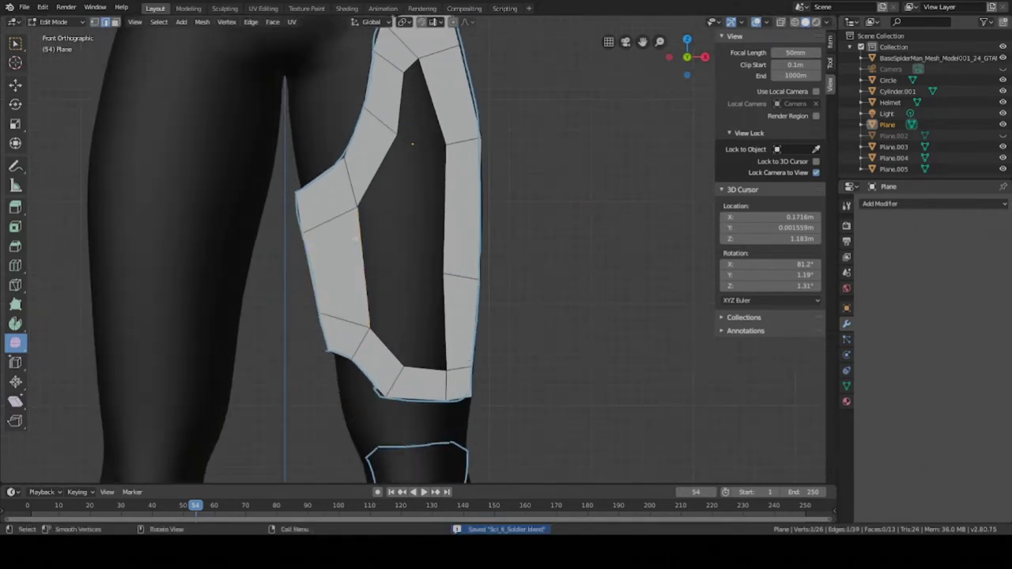
shift+middle_drag(380, 203, 392, 261)
shift+scroll(391, 260, up, 3)
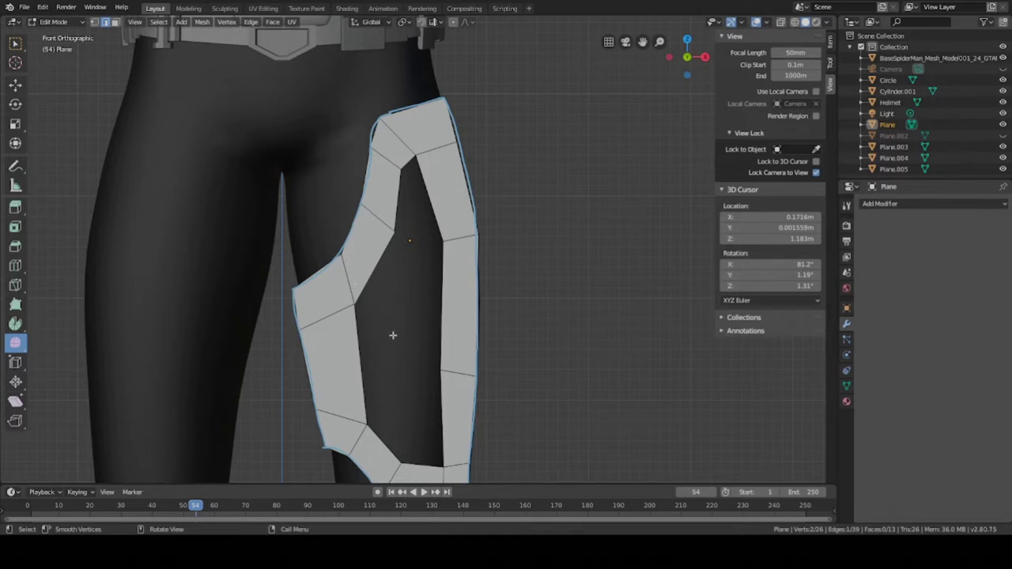
key(ctrl+s)
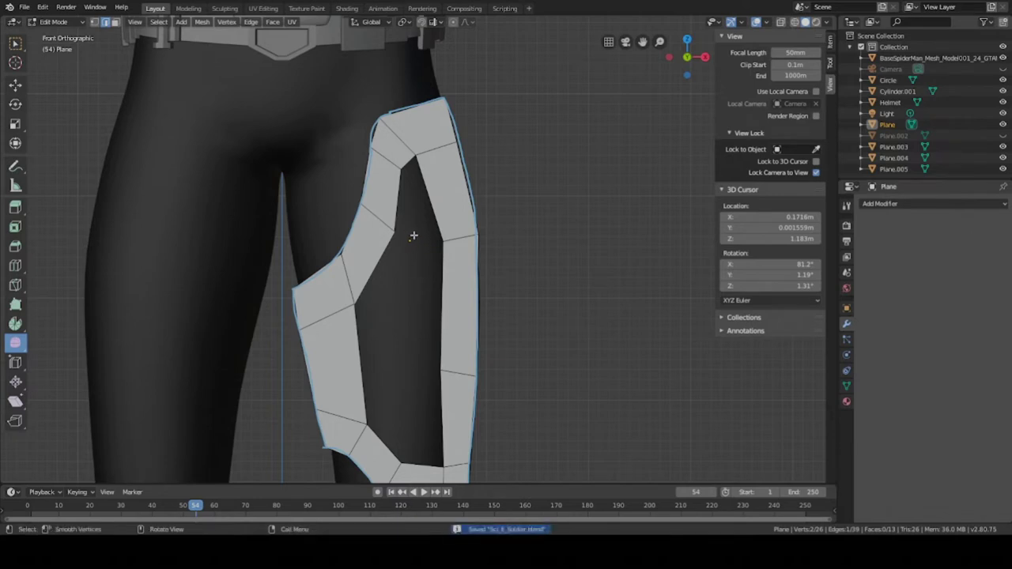
key(f)
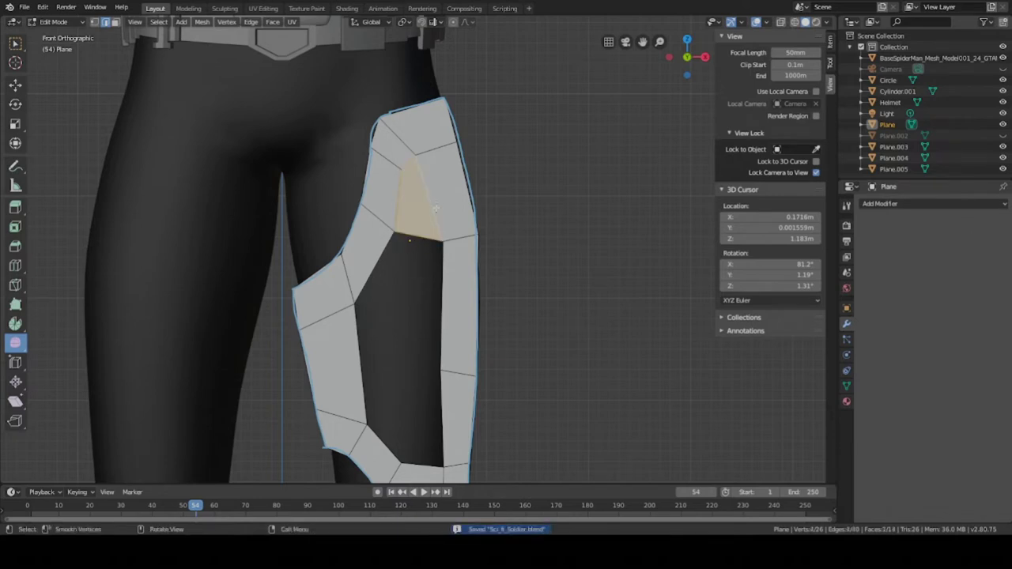
scroll(422, 256, down, 3)
key(f)
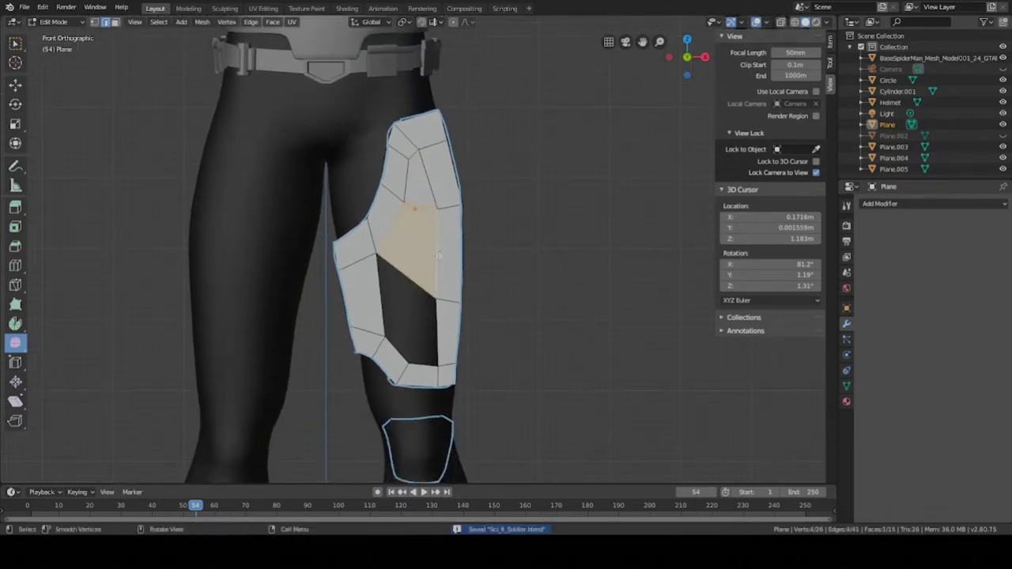
Step: Edge-slide the outer strip's lower cross edge upward by a factor of about 0.43, levelling the new face's lower side
click(451, 302)
scroll(451, 302, up, 2)
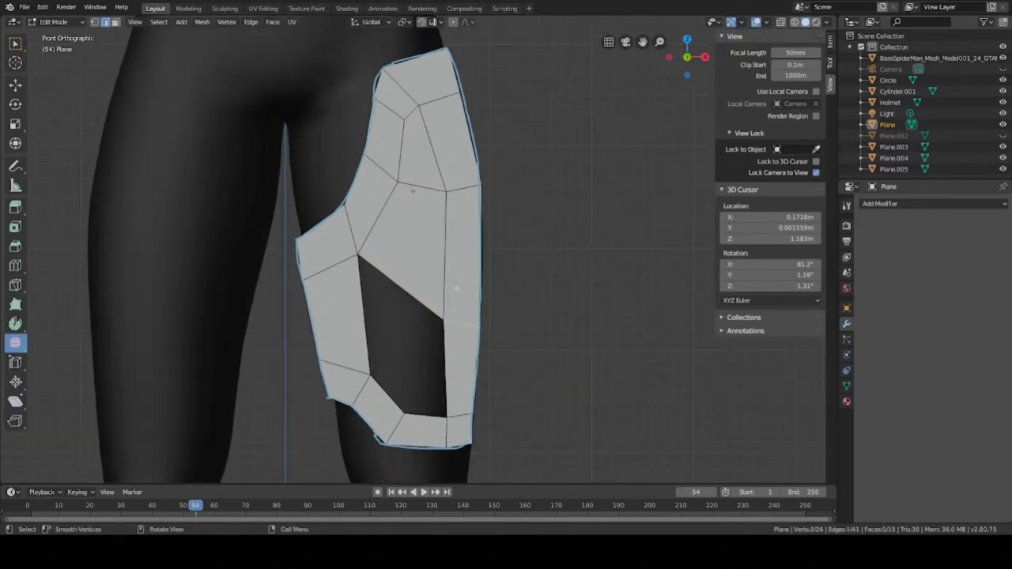
key(g)
key(g)
click(480, 245)
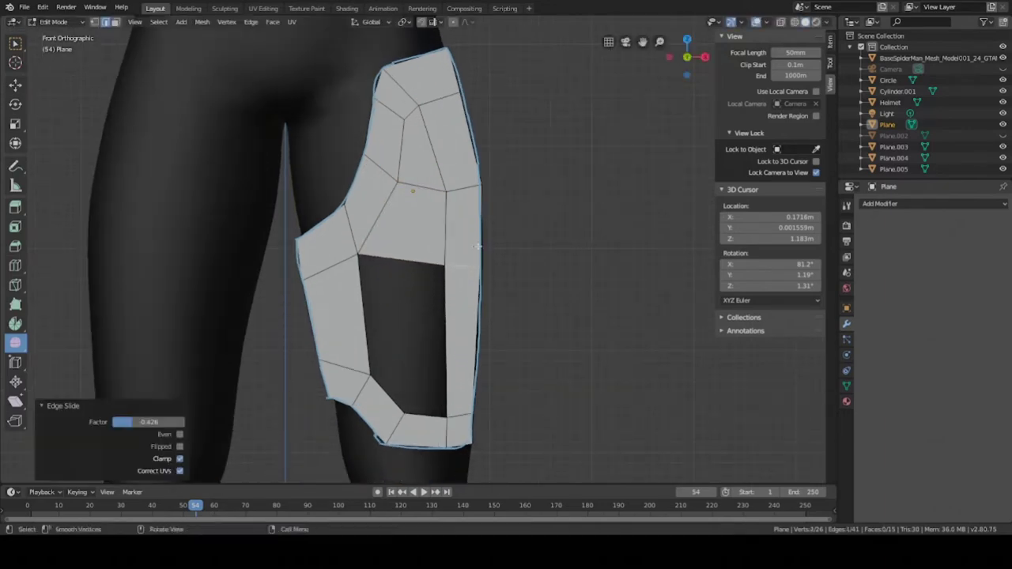
Step: Move the outer strip's cross edge 0.00163 m outward and 0.00109 m down, and save the file
key(g)
click(479, 245)
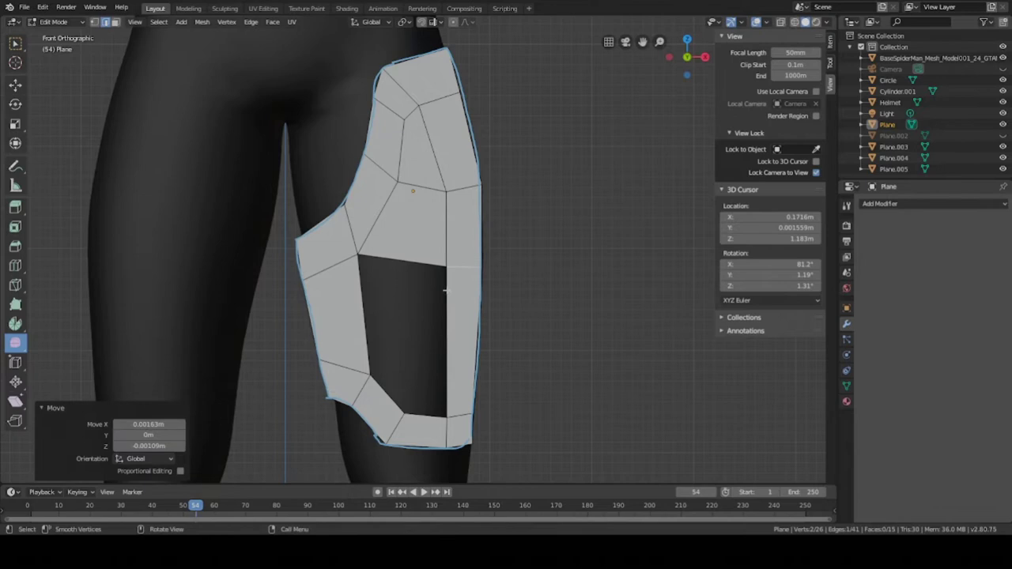
click(372, 298)
shift+middle_drag(428, 354, 436, 298)
key(ctrl+s)
Step: Add a loop cut across the lower outer strip, level with the opening's lower inner corner
key(1)
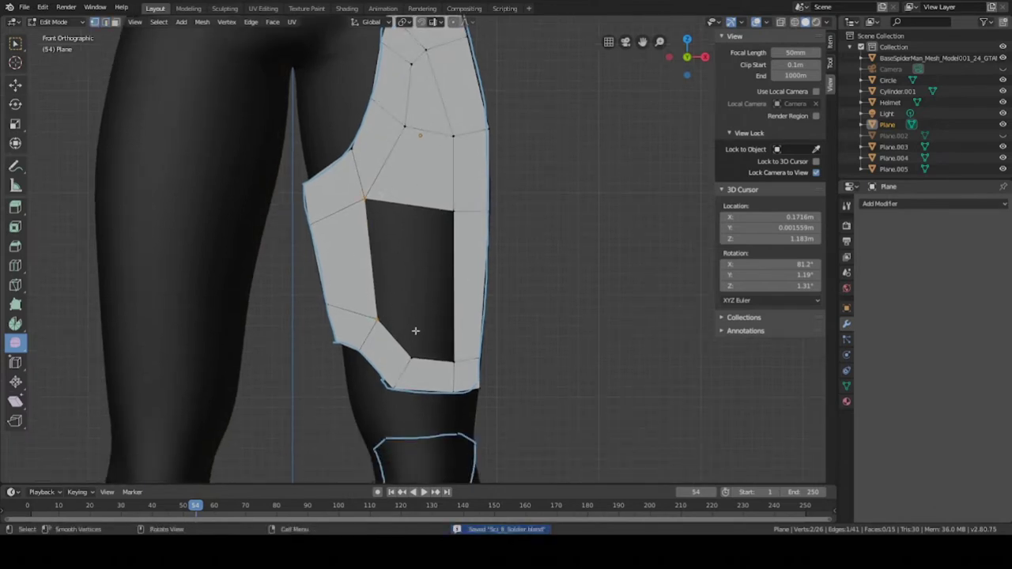
scroll(400, 347, up, 1)
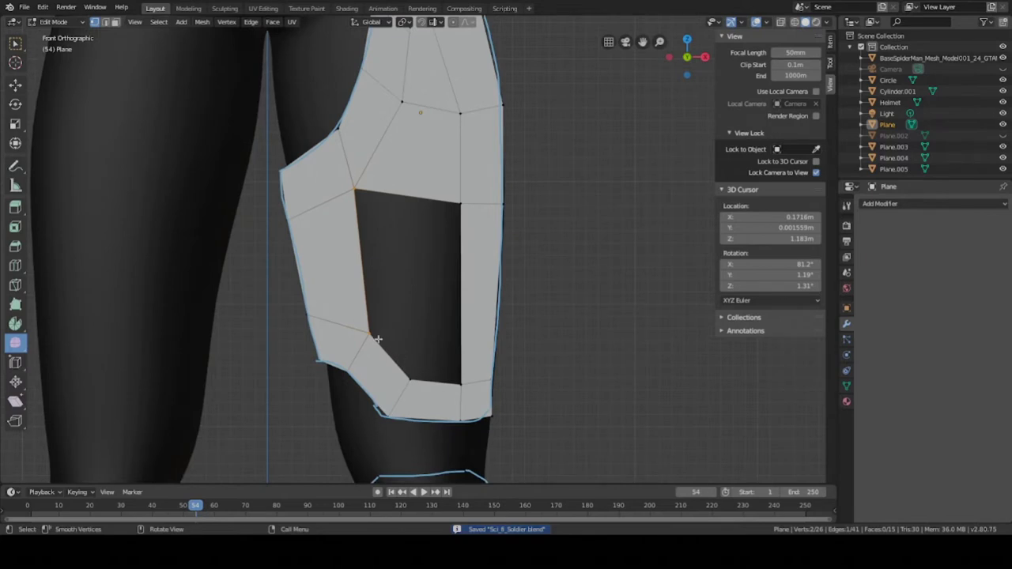
key(ctrl+r)
click(393, 343)
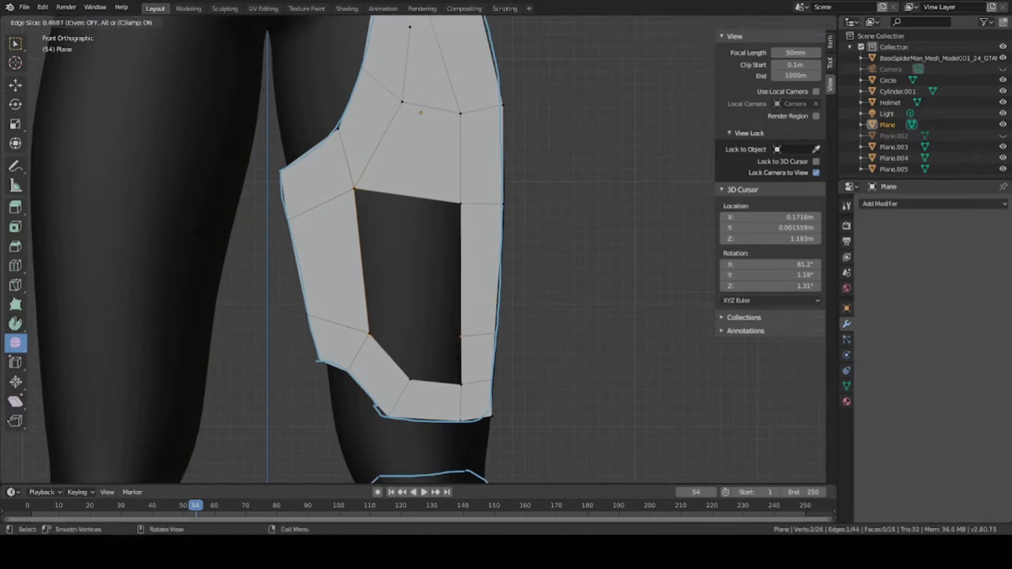
click(467, 340)
Step: Fill the lower end of the central opening with a face between the slanted inner edge and the outer strip
key(2)
click(392, 355)
shift+click(457, 352)
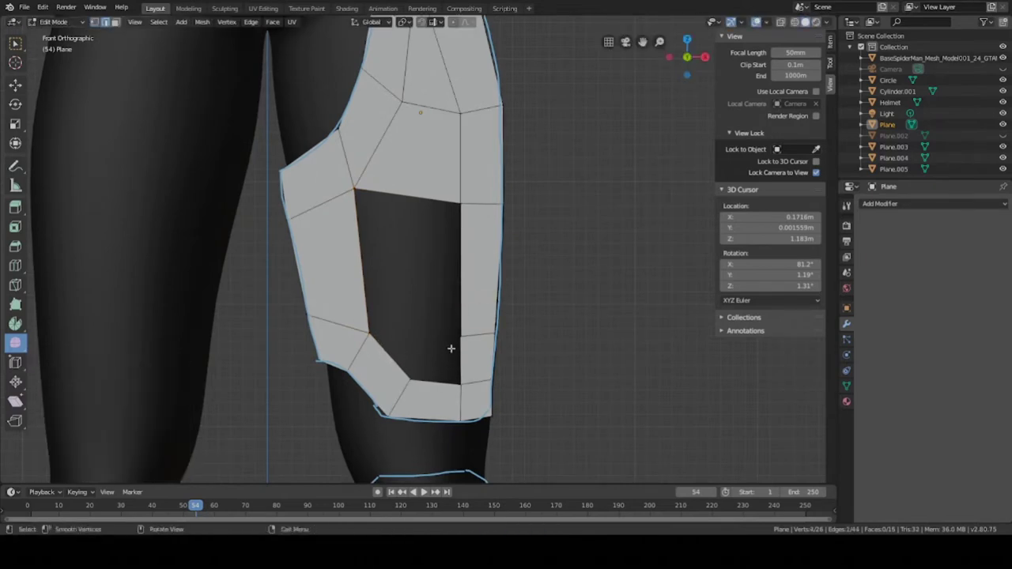
key(f)
Step: Close the remaining central opening with a face between its inner and outer side edges, and save the file
click(378, 270)
shift+click(459, 263)
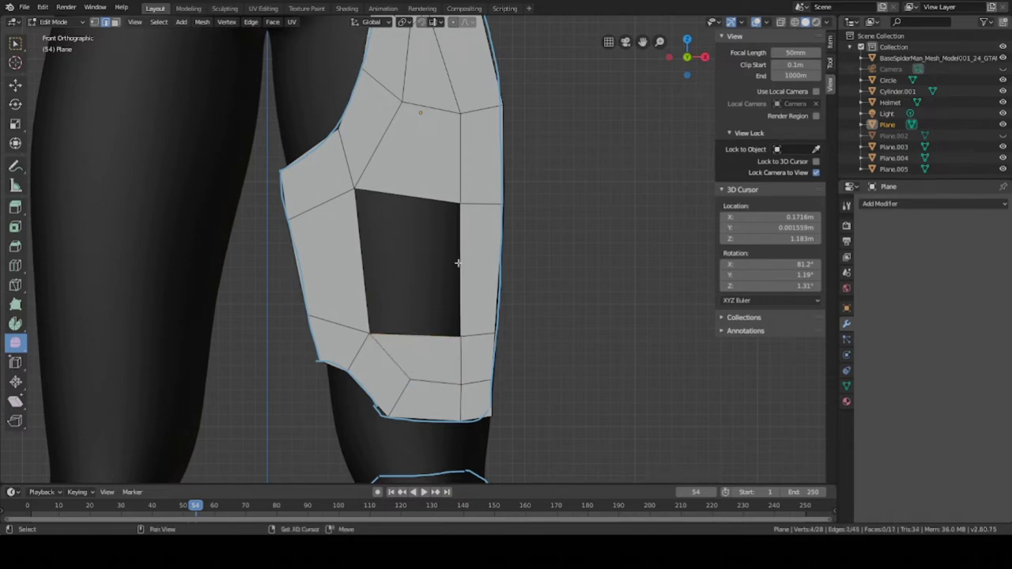
key(f)
scroll(461, 268, down, 2)
scroll(461, 273, down, 2)
key(ctrl+s)
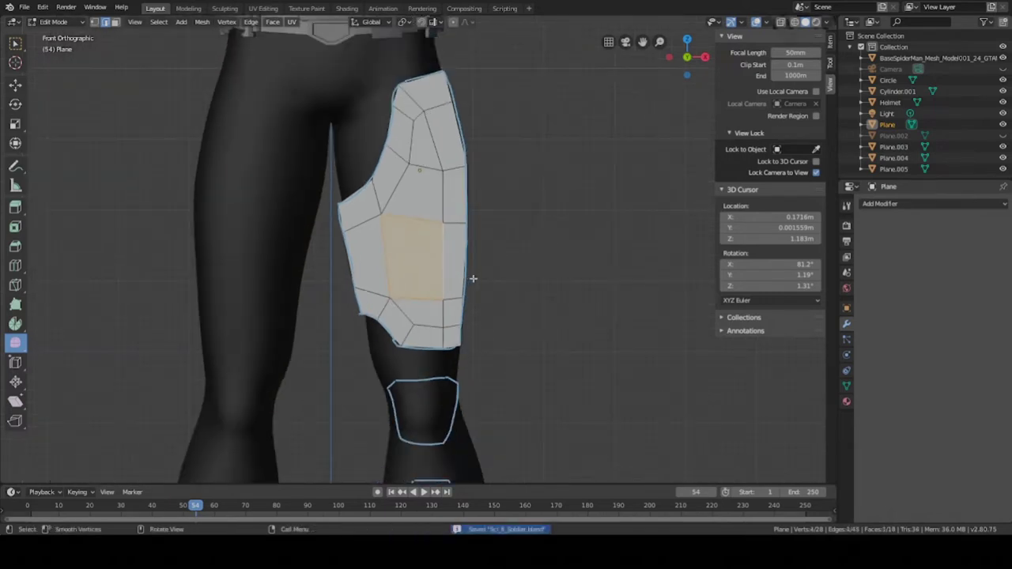
scroll(471, 281, up, 4)
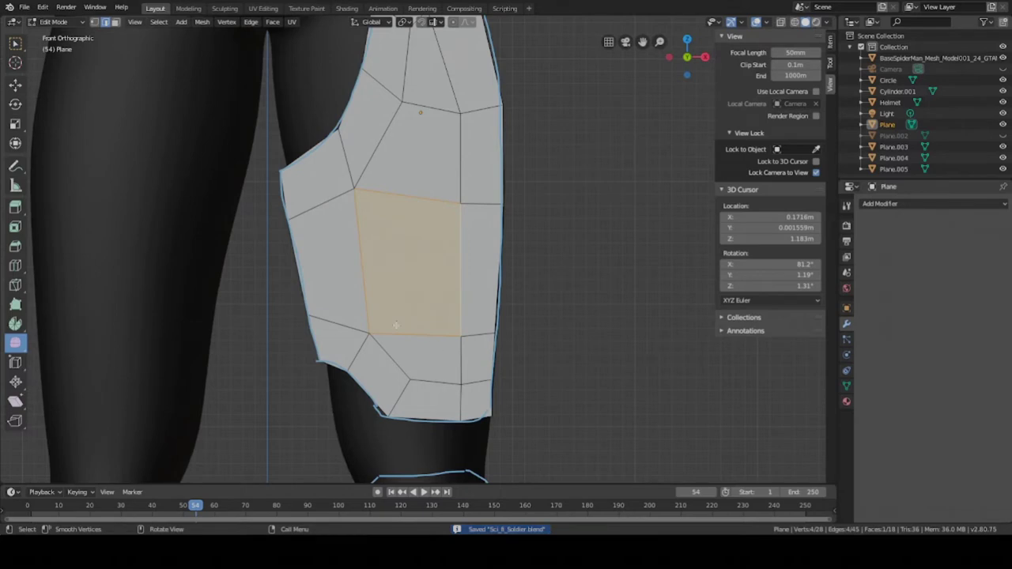
key(1)
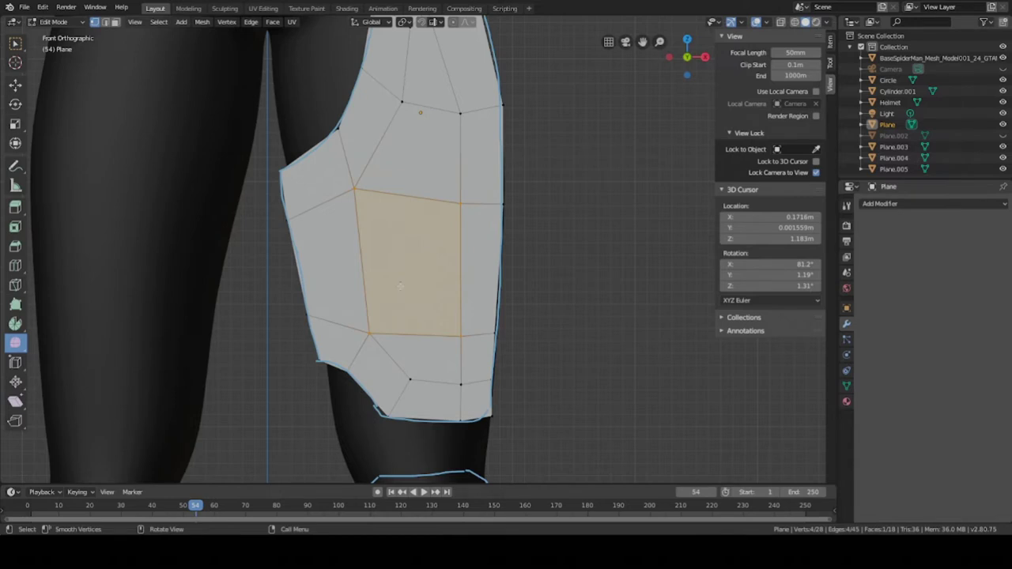
scroll(401, 285, down, 3)
scroll(391, 302, up, 2)
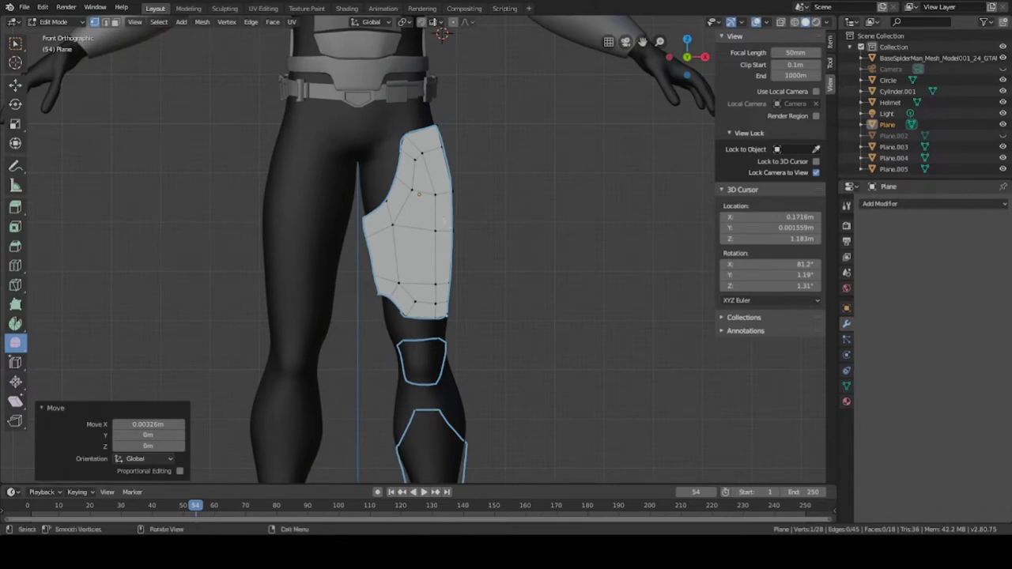
mouse_move(446, 220)
middle_down()
mouse_move(461, 219)
mouse_move(369, 227)
mouse_move(487, 236)
mouse_move(455, 237)
mouse_move(461, 227)
middle_up()
scroll(404, 229, up, 2)
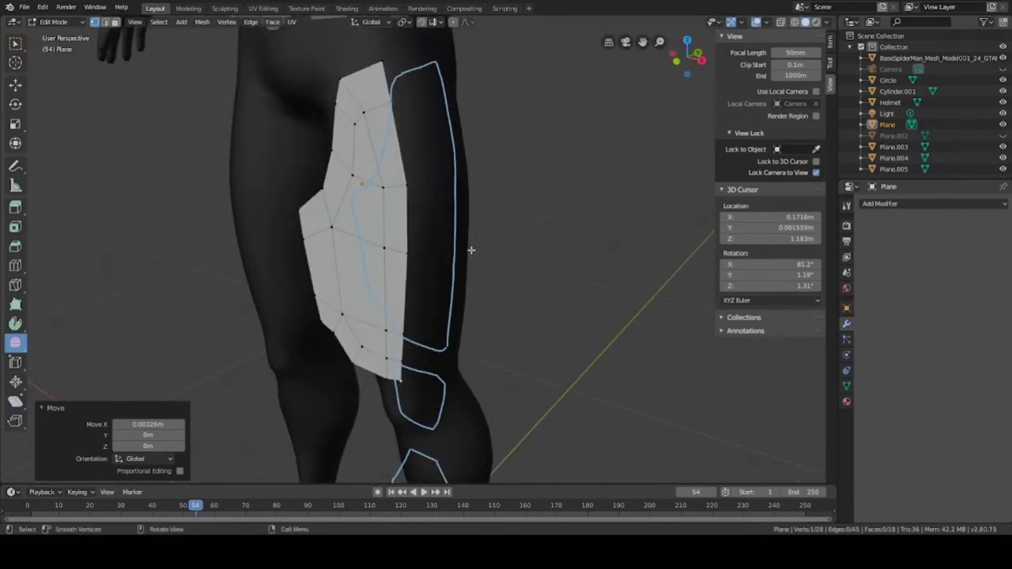
Step: Save the file, select the face loop along the thigh plate's outer side and turn on proportional editing
key(3)
shift+middle_drag(379, 184, 466, 232)
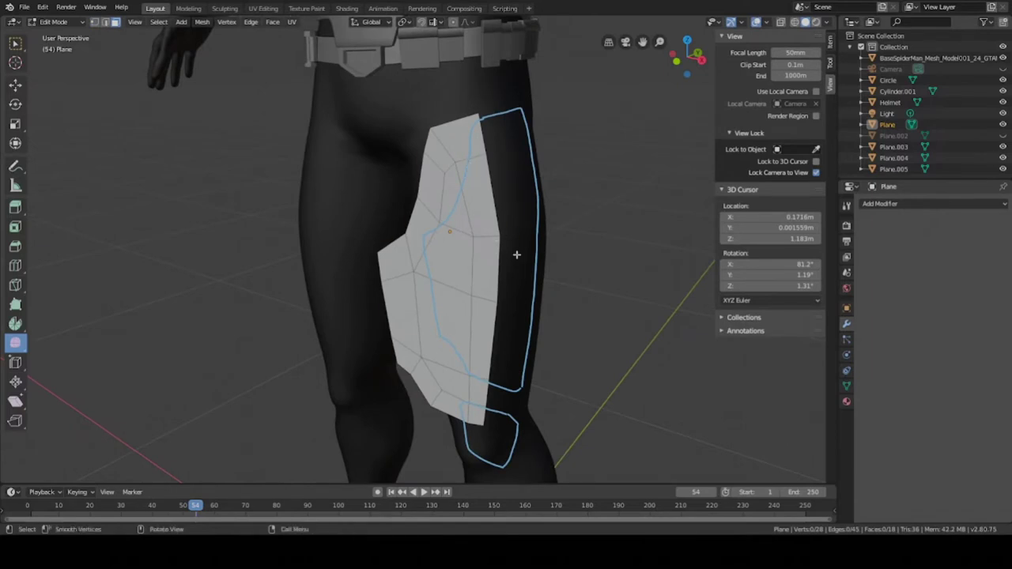
middle_drag(515, 255, 462, 270)
key(ctrl+s)
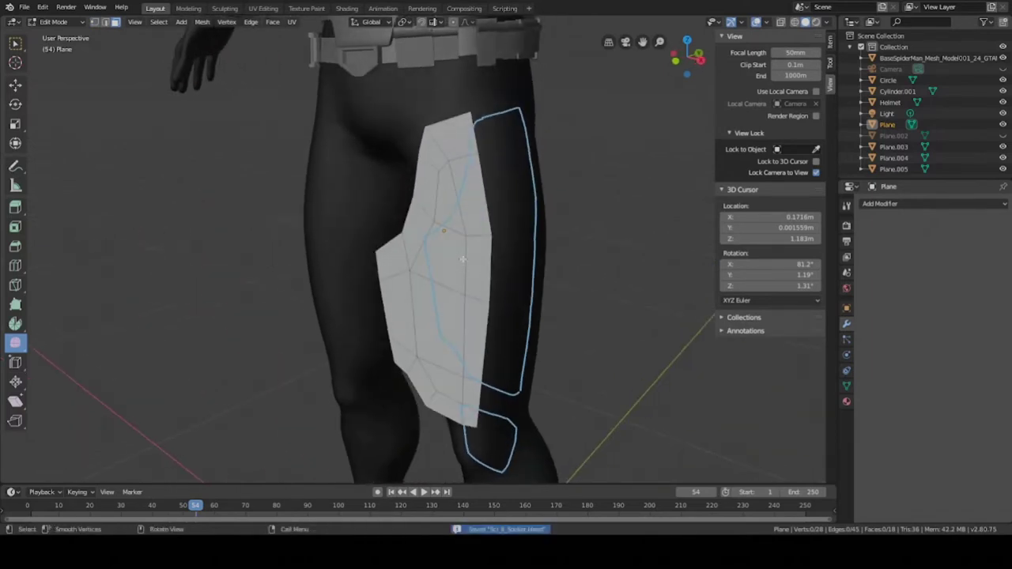
alt+click(460, 158)
middle_drag(477, 308, 493, 300)
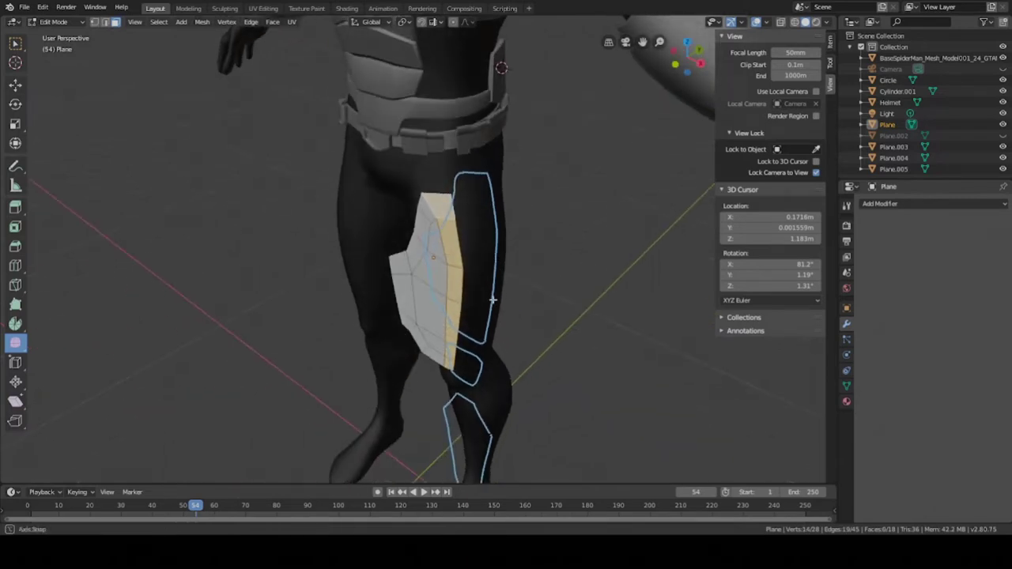
scroll(488, 274, up, 2)
key(ctrl+s)
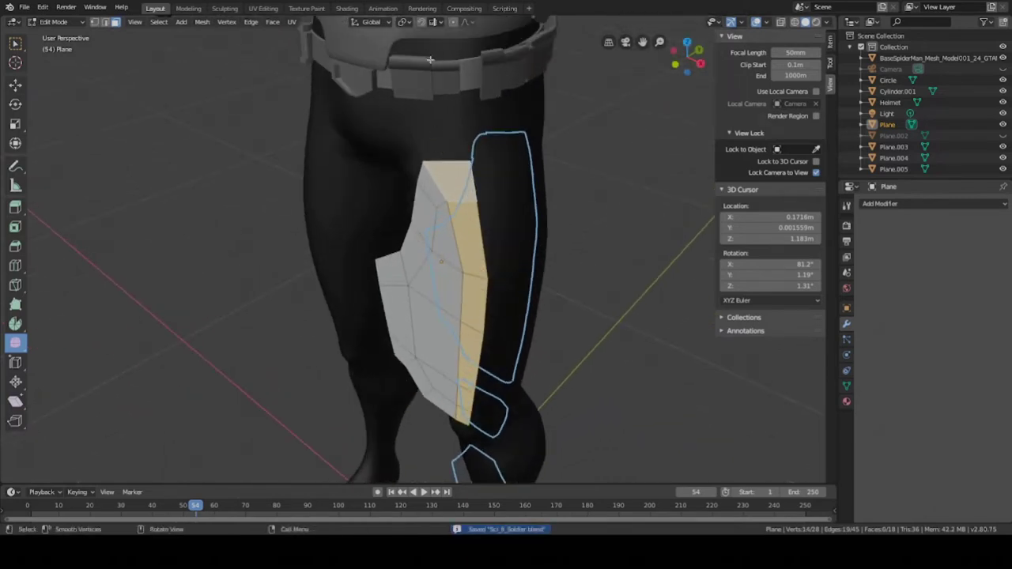
click(453, 23)
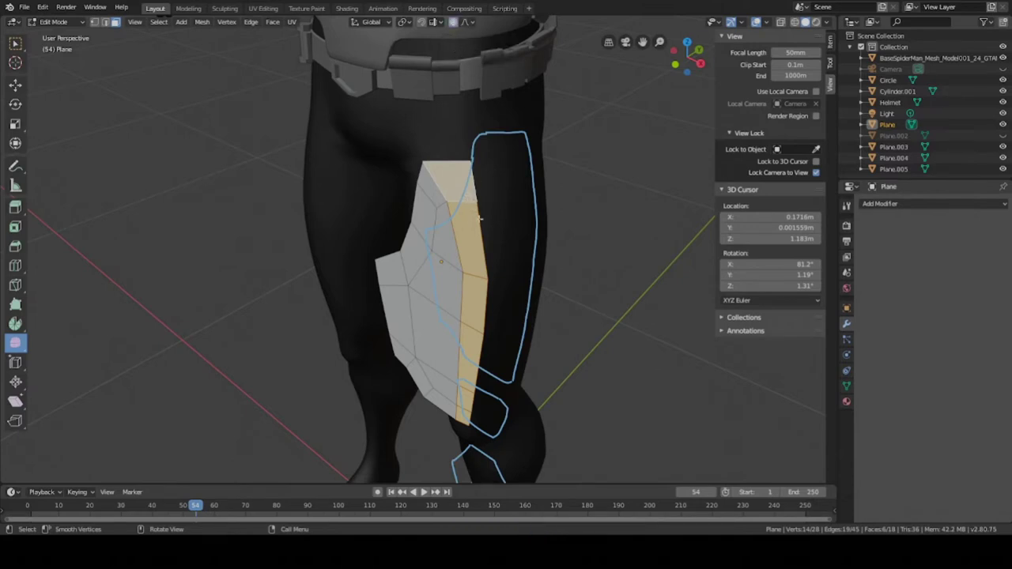
middle_drag(508, 223, 467, 277)
key(r)
key(z)
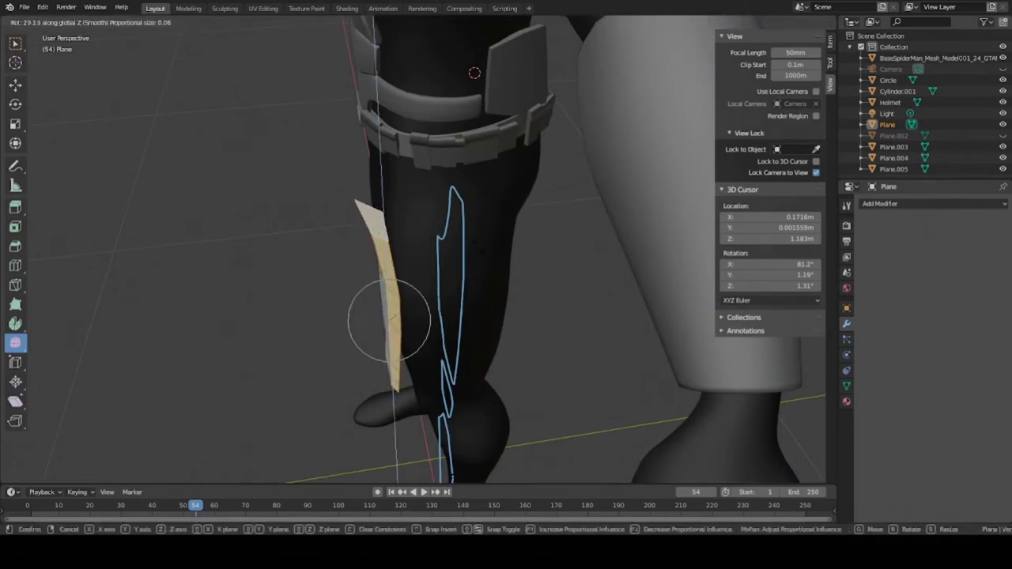
scroll(389, 320, down, 9)
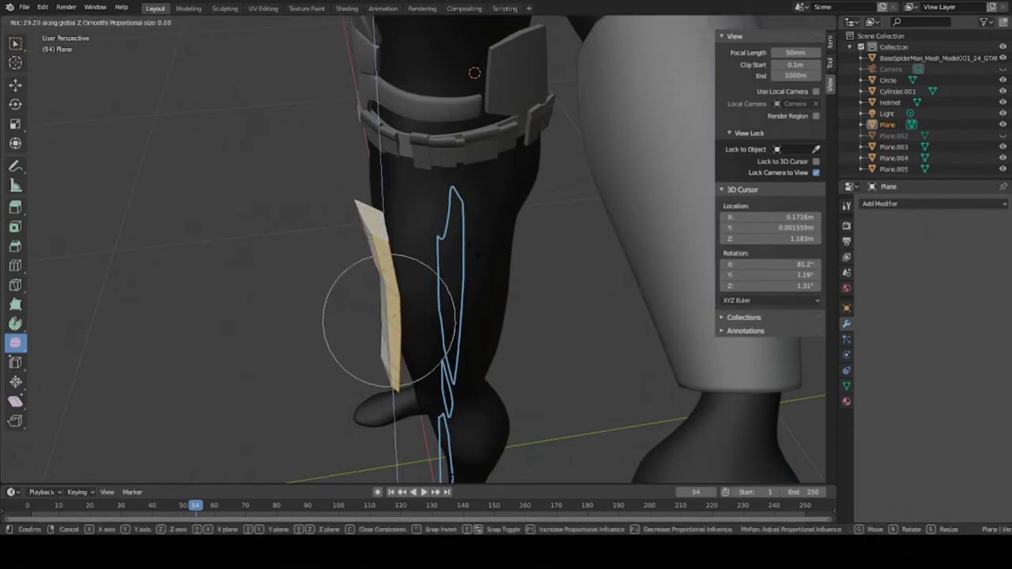
scroll(389, 320, down, 7)
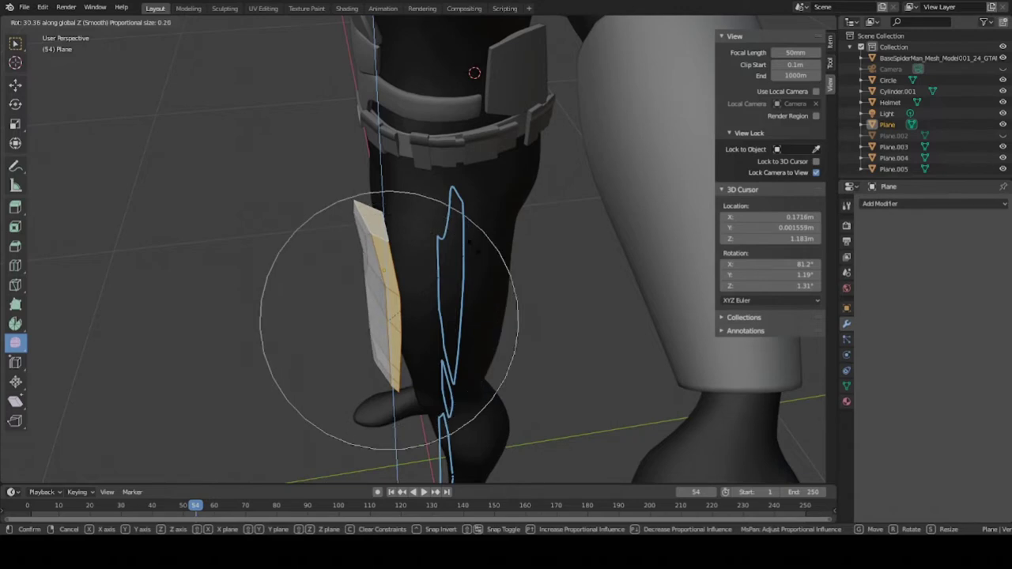
right_click(476, 242)
Step: Rotate the outer face loop about 16° around the global Z axis, using a reduced proportional editing radius
middle_drag(460, 246, 512, 230)
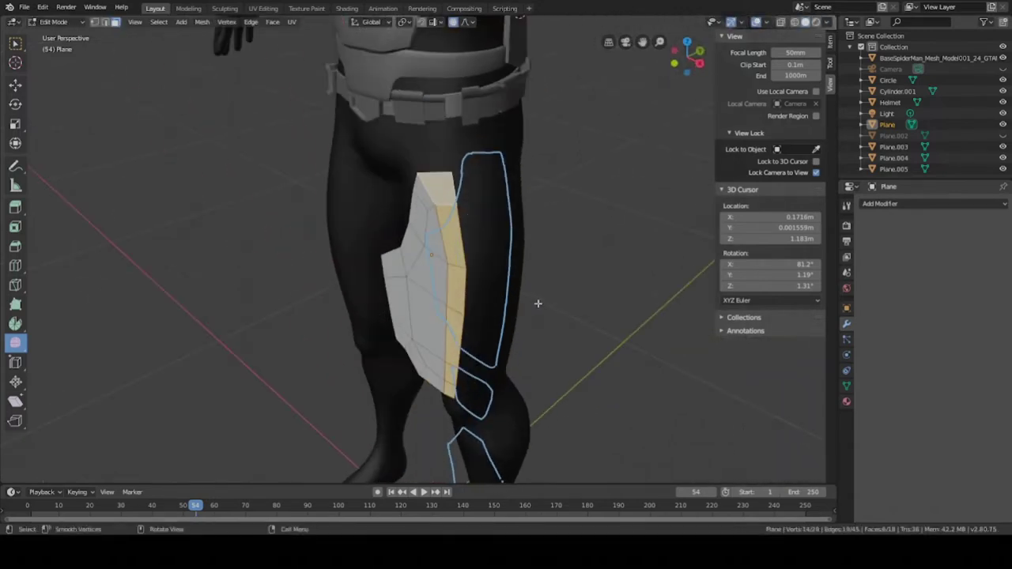
key(r)
key(z)
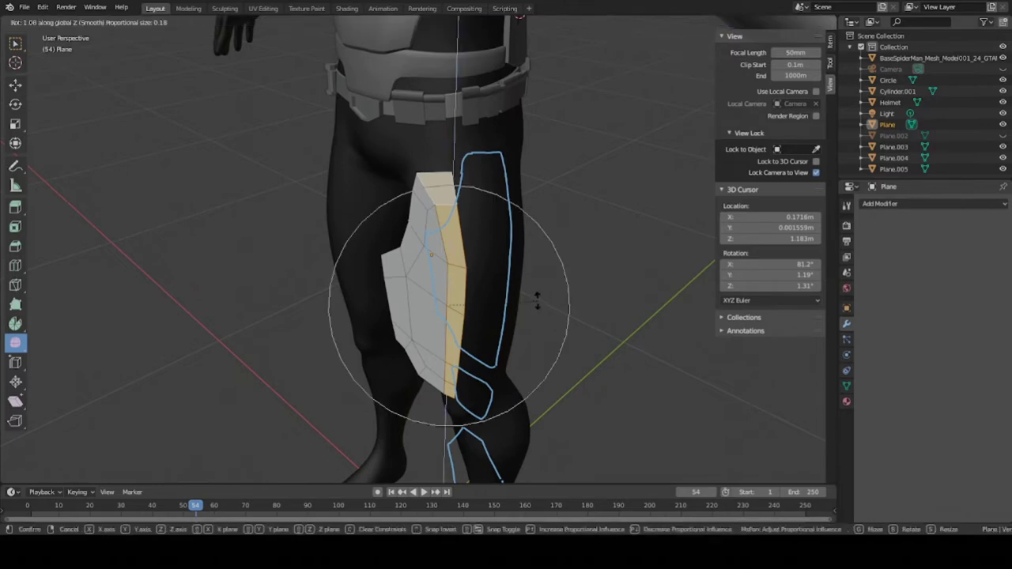
scroll(537, 278, up, 2)
scroll(538, 278, up, 4)
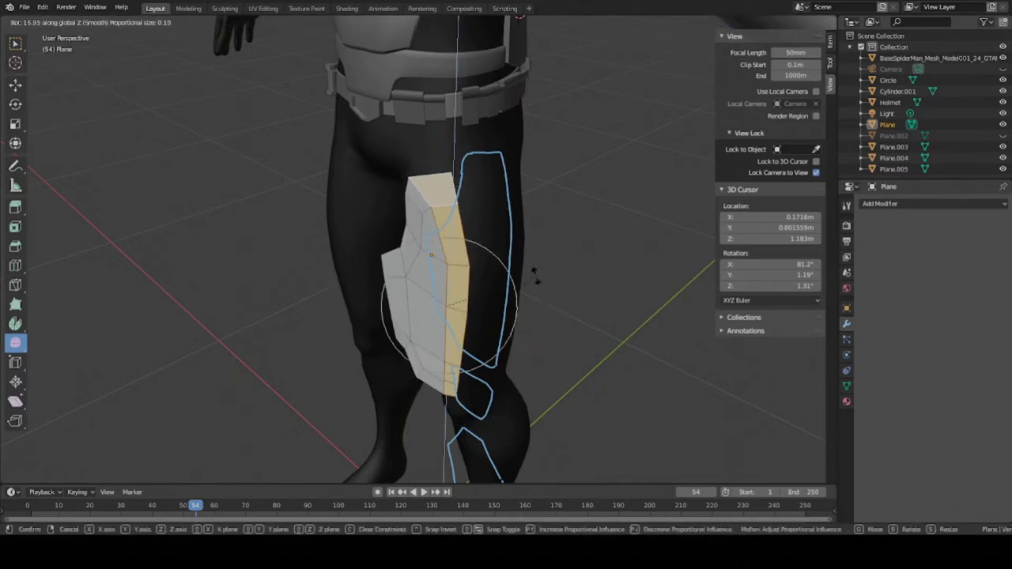
click(538, 272)
Step: Move the outer face loop toward the outer side of the leg and adjust it along the X axis
middle_drag(538, 272, 468, 277)
key(g)
click(508, 286)
key(g)
key(x)
click(534, 294)
Step: Rotate the outer face loop further around Z, and turn it slightly in the view plane with proportional size 0.102
key(r)
key(z)
click(570, 274)
key(r)
click(588, 257)
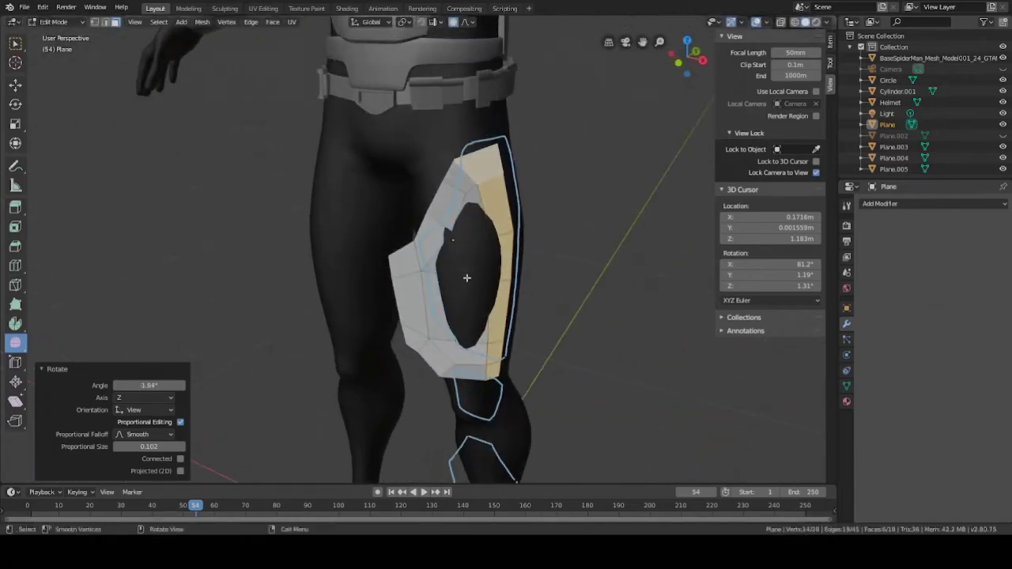
Step: Move the inner-thigh border face 0.0132 m forward along Y with proportional size 0.063, and save the file
key(alt+a)
alt+click(475, 228)
mouse_move(475, 227)
middle_down()
mouse_move(606, 253)
mouse_move(524, 271)
mouse_move(458, 255)
mouse_move(493, 245)
mouse_move(549, 250)
mouse_move(453, 222)
mouse_move(543, 239)
mouse_move(481, 244)
middle_up()
scroll(453, 223, up, 3)
click(475, 231)
key(g)
key(y)
click(546, 247)
key(g)
key(Escape)
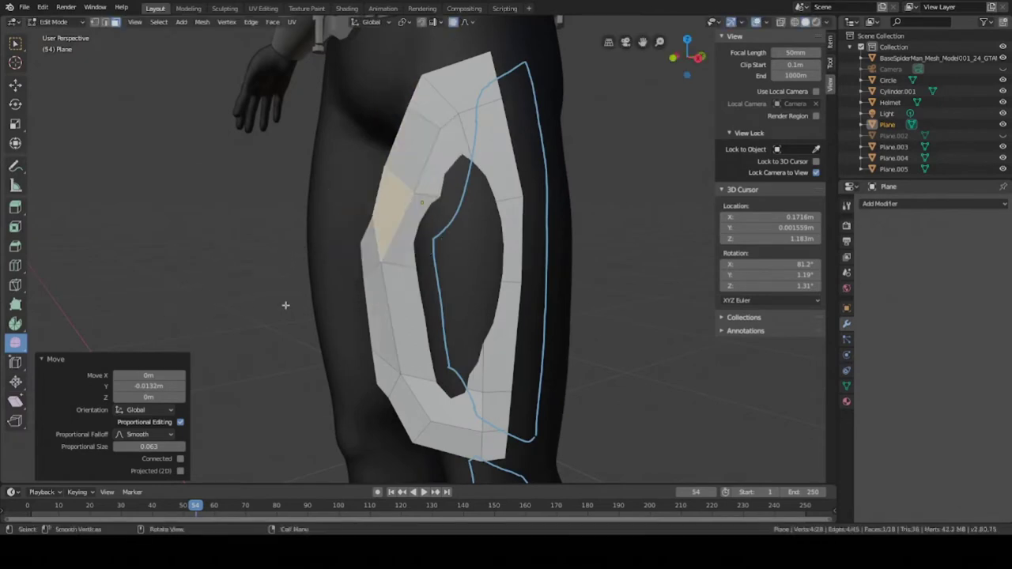
key(ctrl+s)
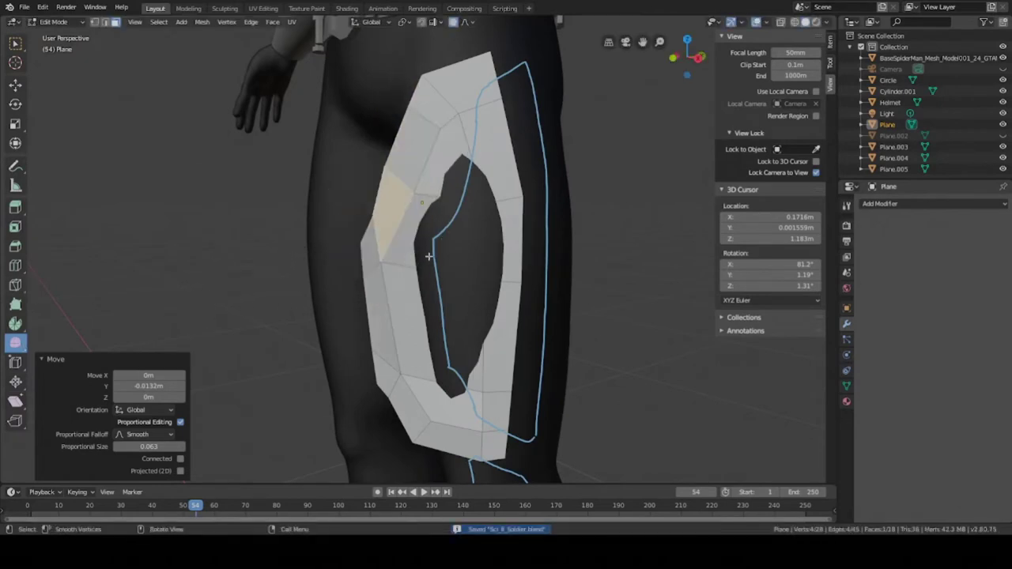
Step: Pull the edge in the sunken middle of the plate 0.0262 m forward along Y with proportional size 0.063
middle_drag(463, 222, 400, 255)
key(g)
key(y)
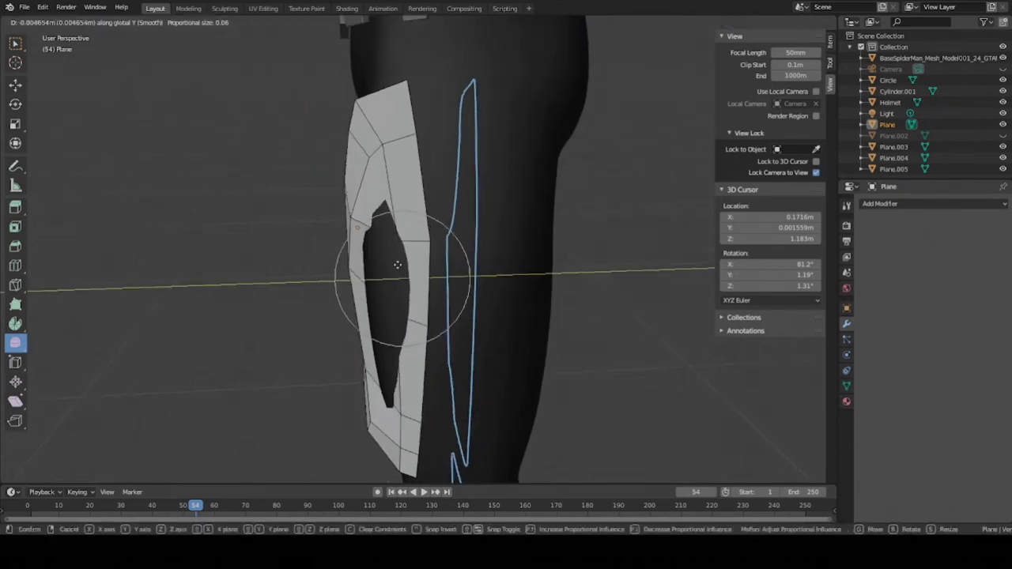
click(374, 264)
middle_drag(374, 265, 410, 287)
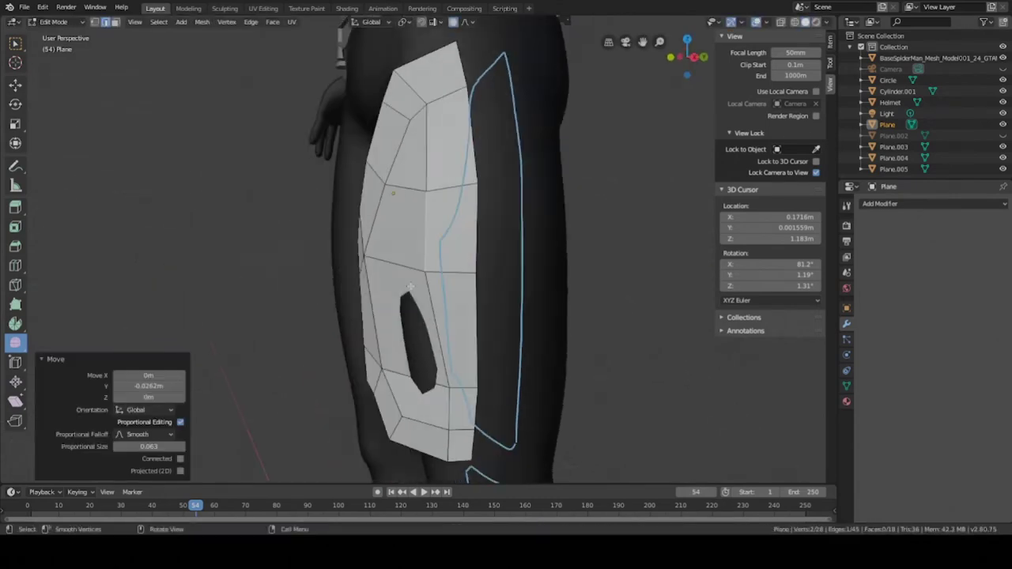
Step: Pull the lower cross edge beside the remaining sunken area forward along Y with proportional editing
middle_drag(411, 365, 388, 348)
key(g)
key(y)
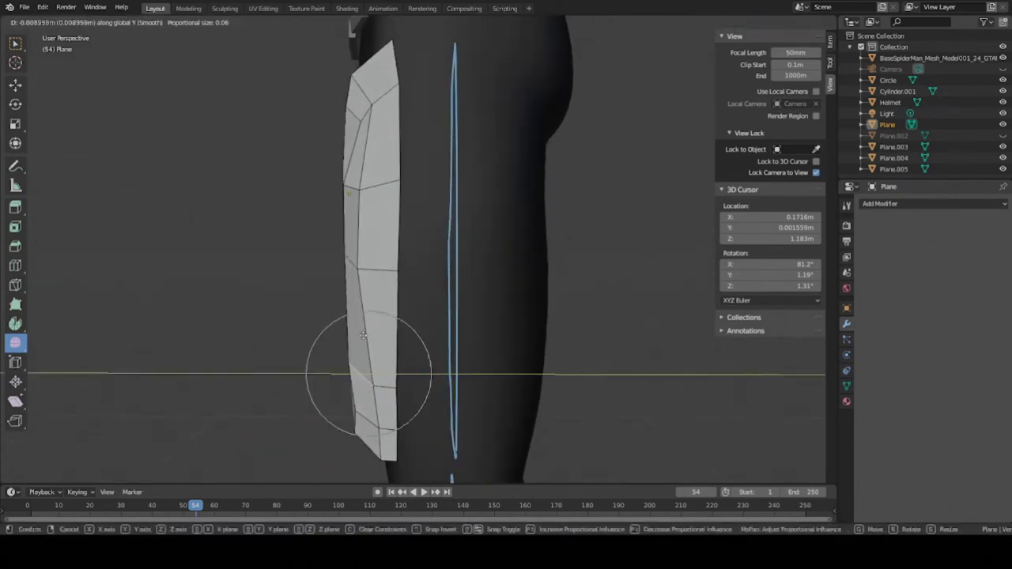
click(380, 336)
middle_drag(380, 336, 419, 332)
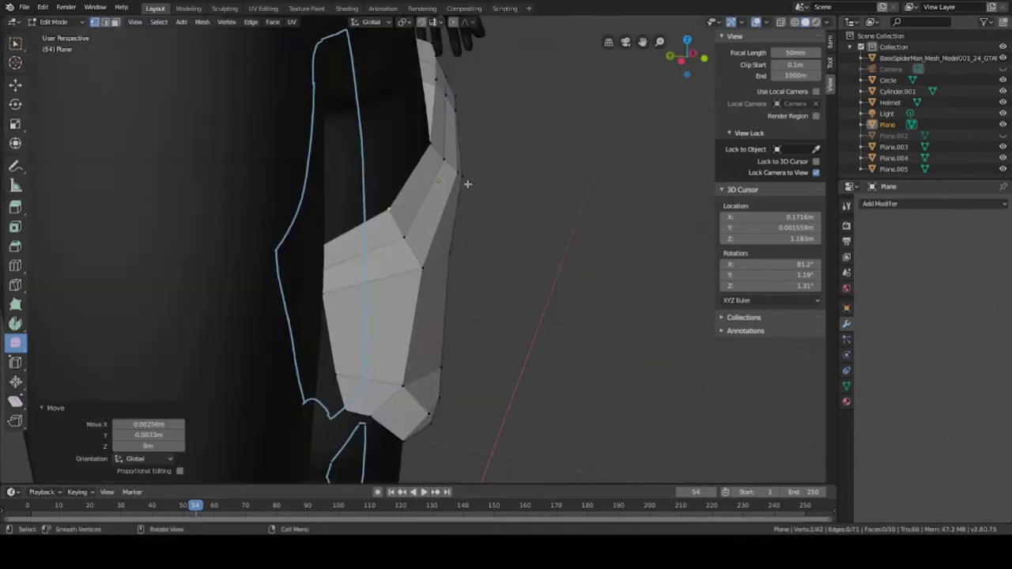
Step: Switch to face selection, clear the selection on the thigh plate and save the file
middle_drag(468, 183, 475, 243)
scroll(414, 215, down, 4)
key(3)
key(a)
key(alt+a)
key(ctrl+s)
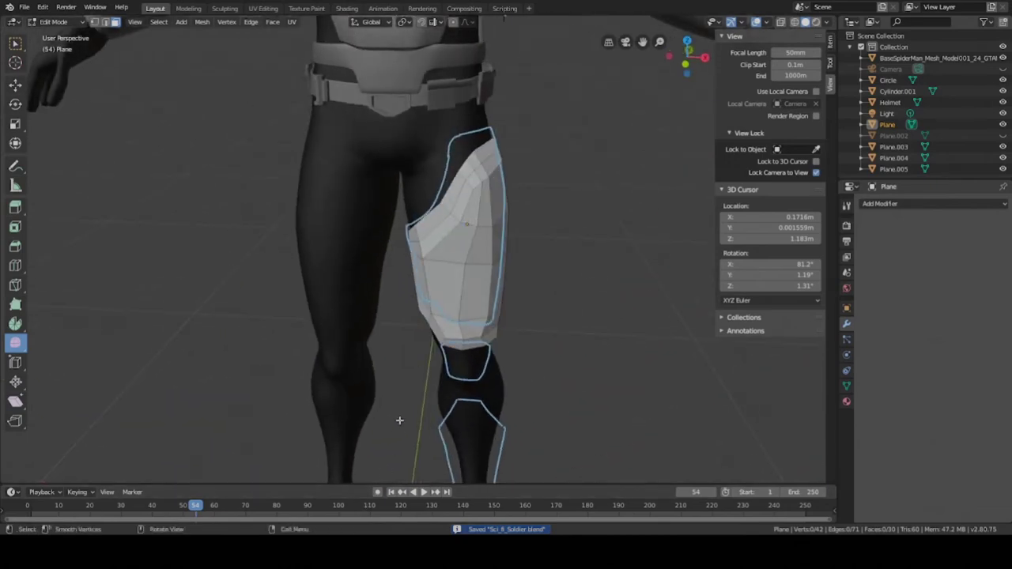
key(ctrl+s)
Step: Smooth all vertices of the thigh plate with the Smooth tool at a smoothing of 0.722
click(16, 344)
scroll(448, 279, up, 1)
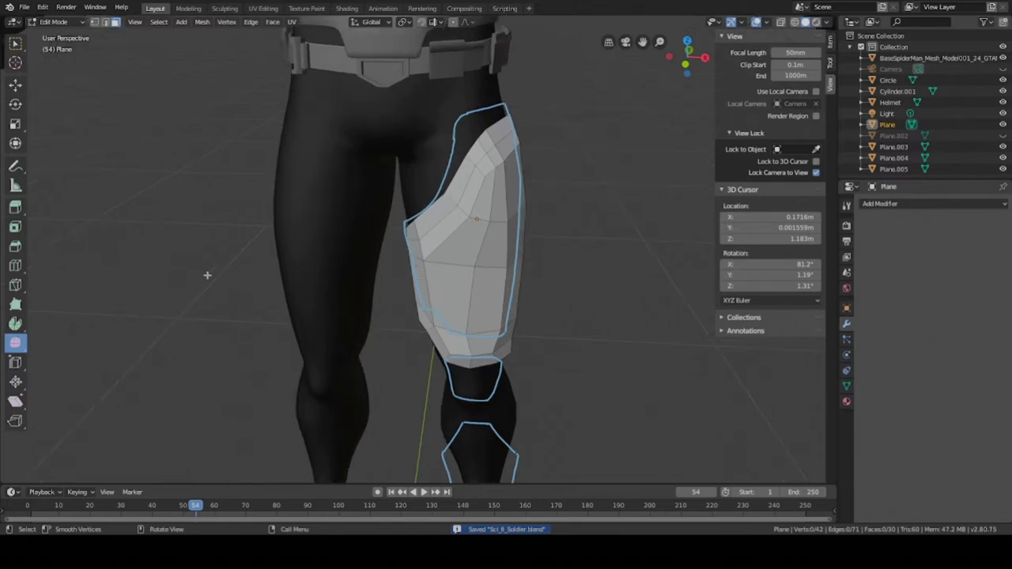
key(a)
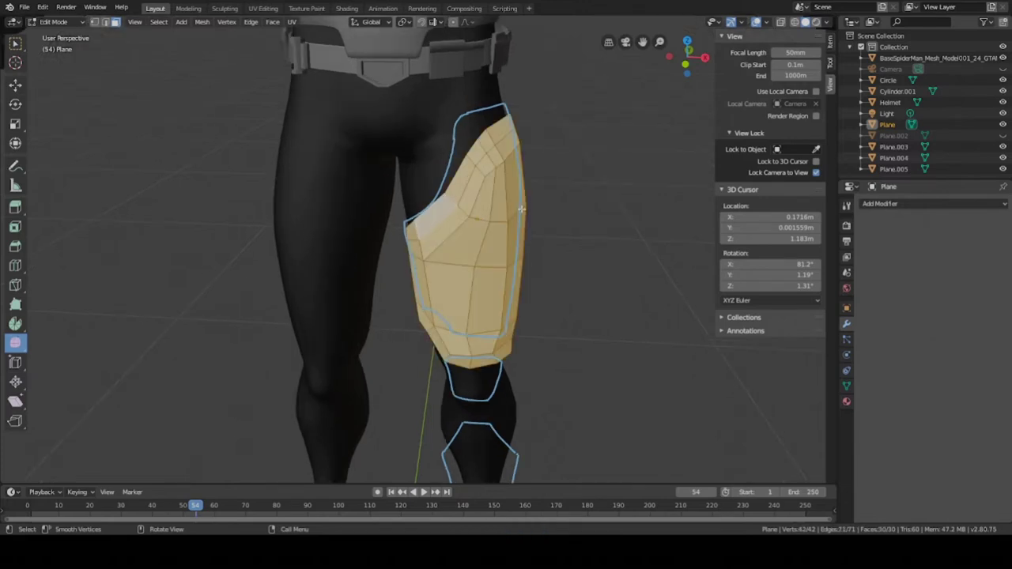
middle_drag(521, 207, 329, 274)
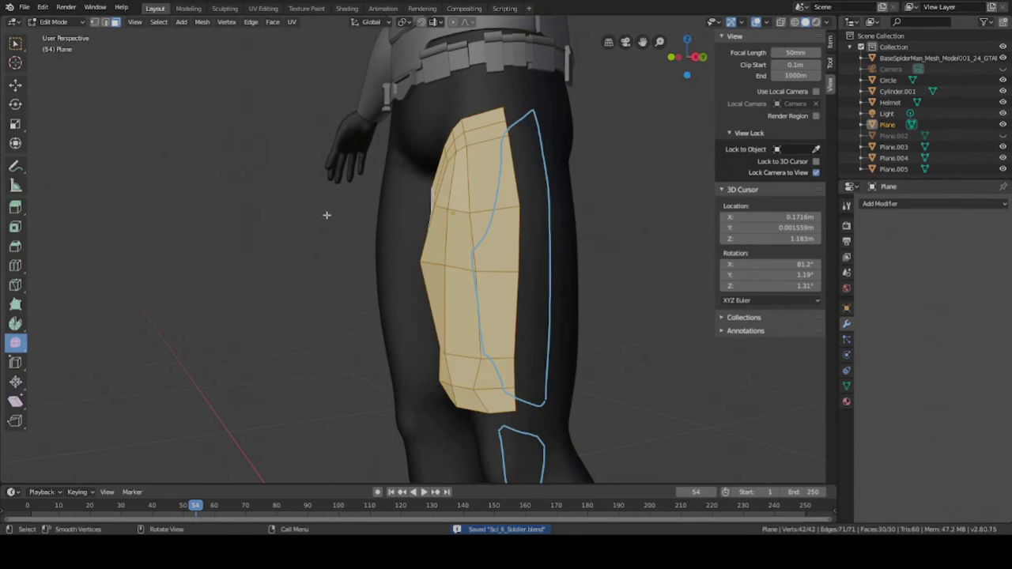
drag(327, 215, 476, 264)
middle_drag(476, 264, 522, 235)
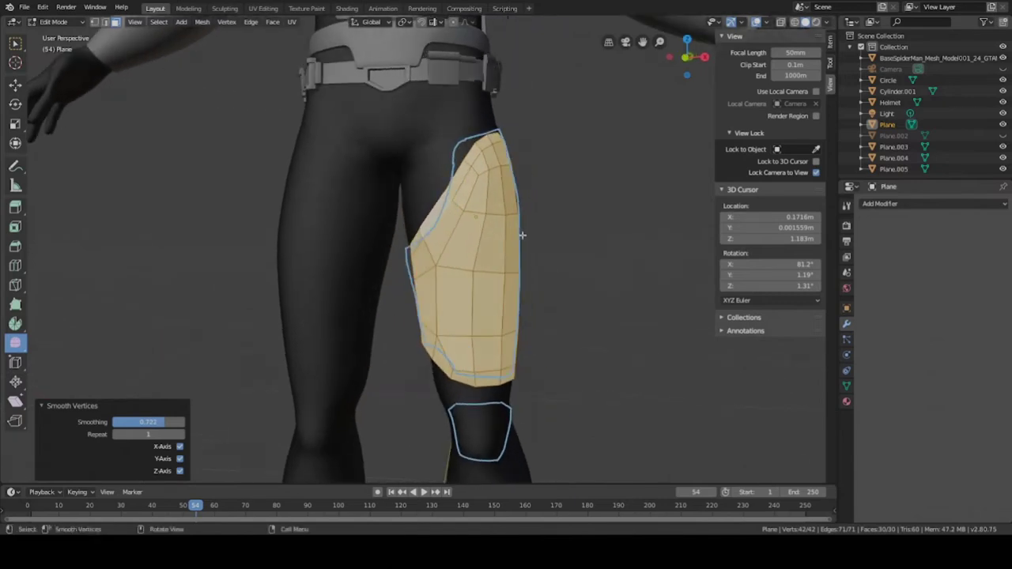
Step: Smooth the whole thigh plate once more, return to Object Mode and show it in front orthographic view
drag(522, 235, 567, 245)
key(Tab)
mouse_move(489, 249)
middle_down()
mouse_move(573, 251)
mouse_move(442, 245)
mouse_move(500, 254)
middle_up()
scroll(442, 245, down, 3)
scroll(500, 254, up, 3)
key(KP_1)
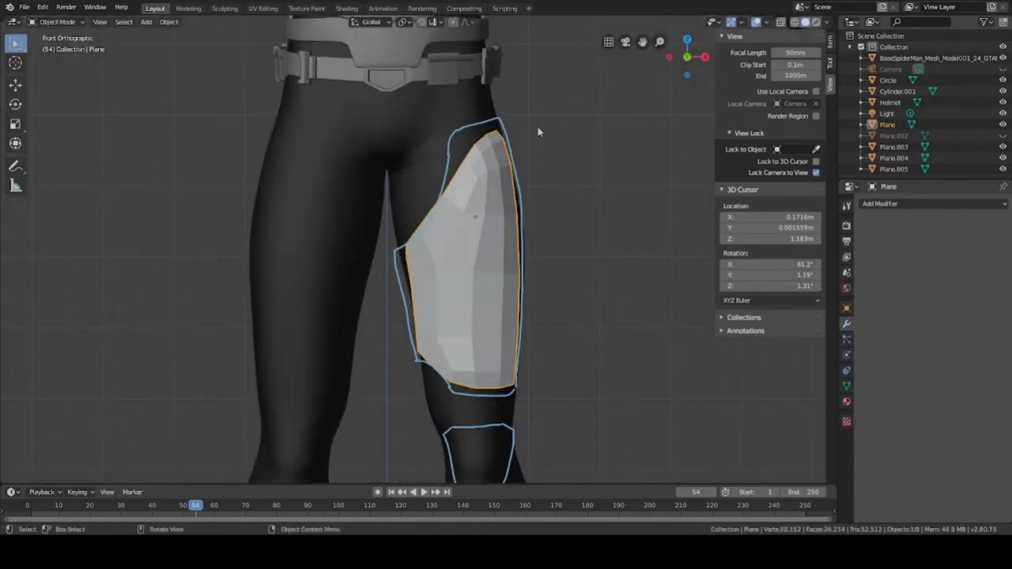
Step: Save the file and open the thigh plate in Edit Mode
key(ctrl+s)
scroll(474, 274, down, 3)
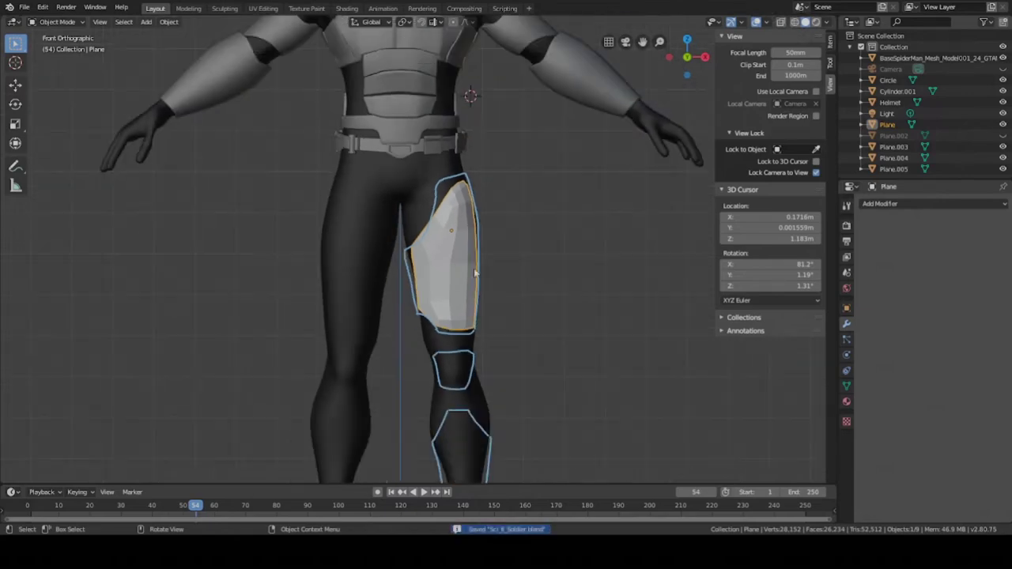
scroll(475, 179, up, 2)
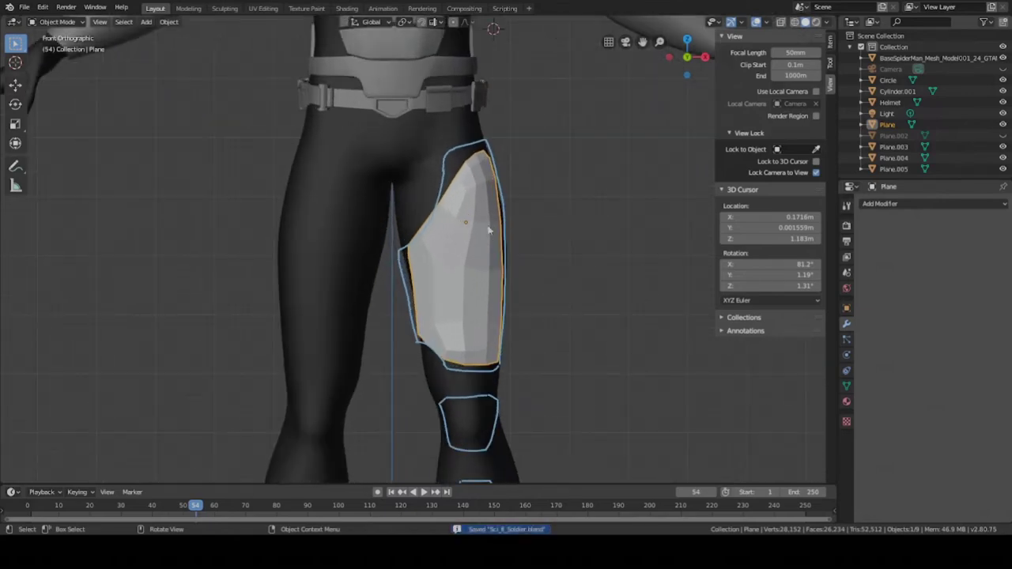
scroll(410, 334, down, 1)
key(KP_Decimal)
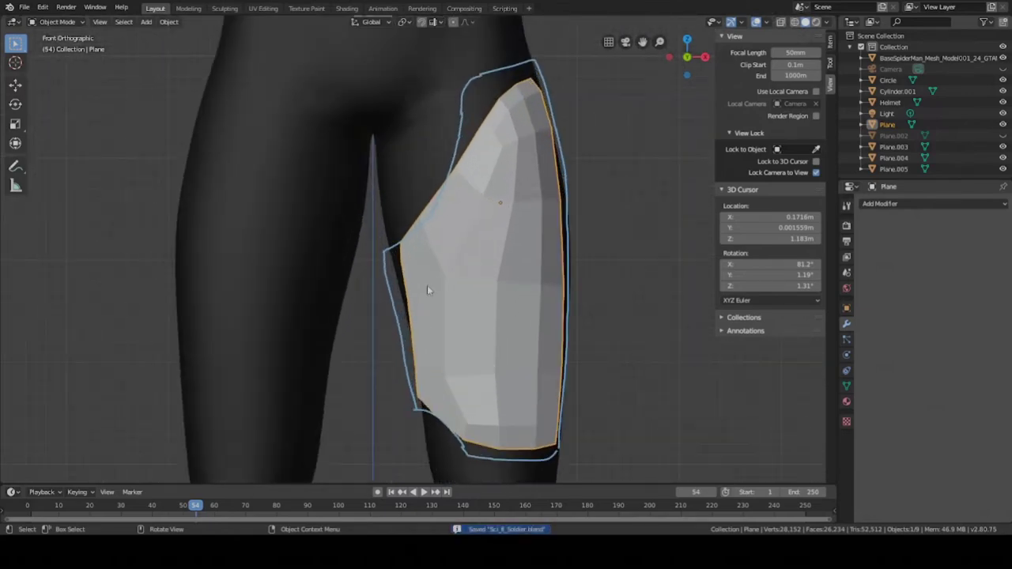
key(Tab)
drag(563, 304, 647, 327)
scroll(431, 283, down, 2)
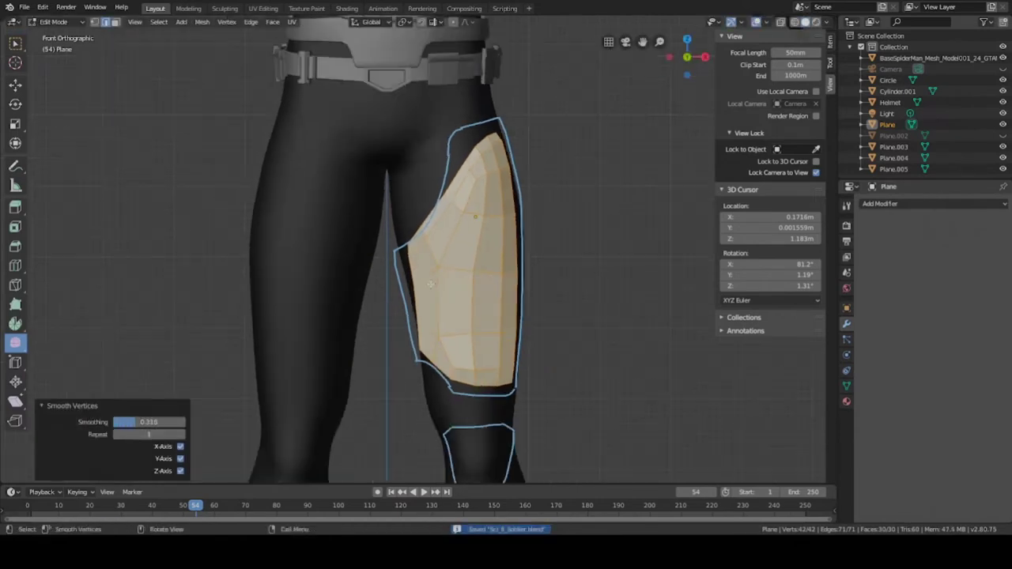
Step: Move the edge at the plate's inner corner onto the blue outline's inner corner with proportional editing, adjusting along X and Z
click(406, 256)
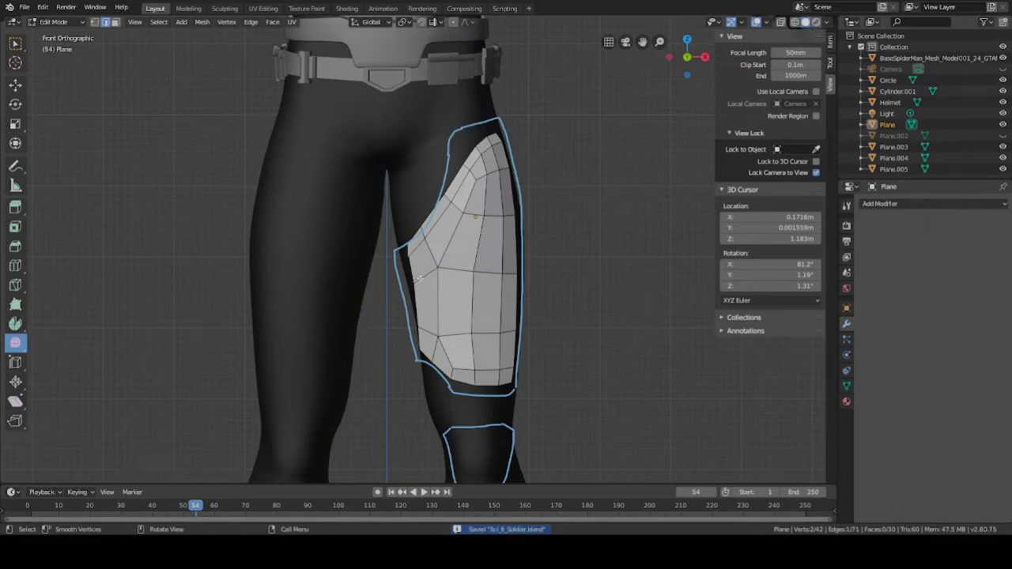
scroll(419, 279, up, 2)
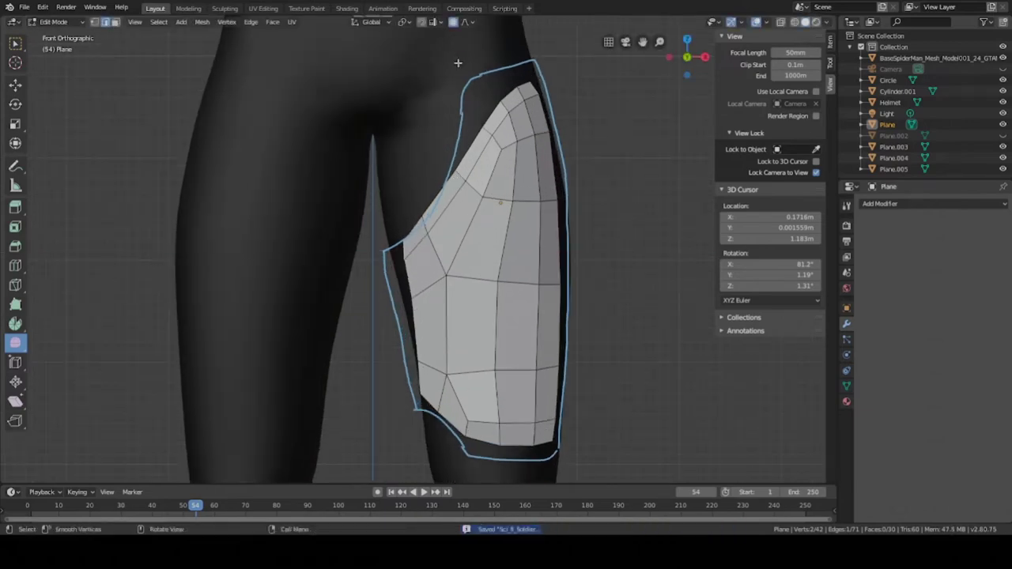
key(g)
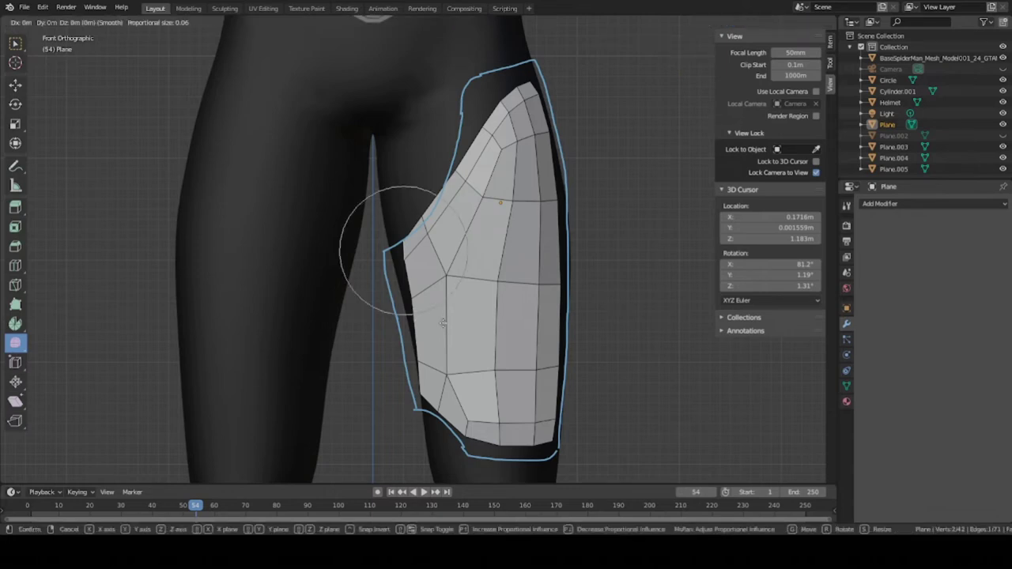
key(x)
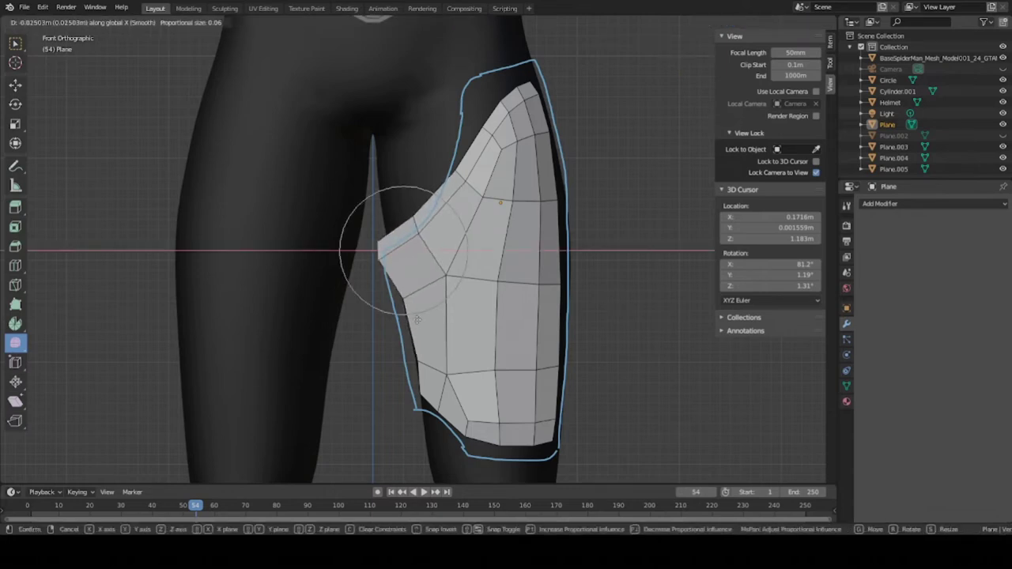
click(417, 319)
key(g)
key(z)
click(441, 324)
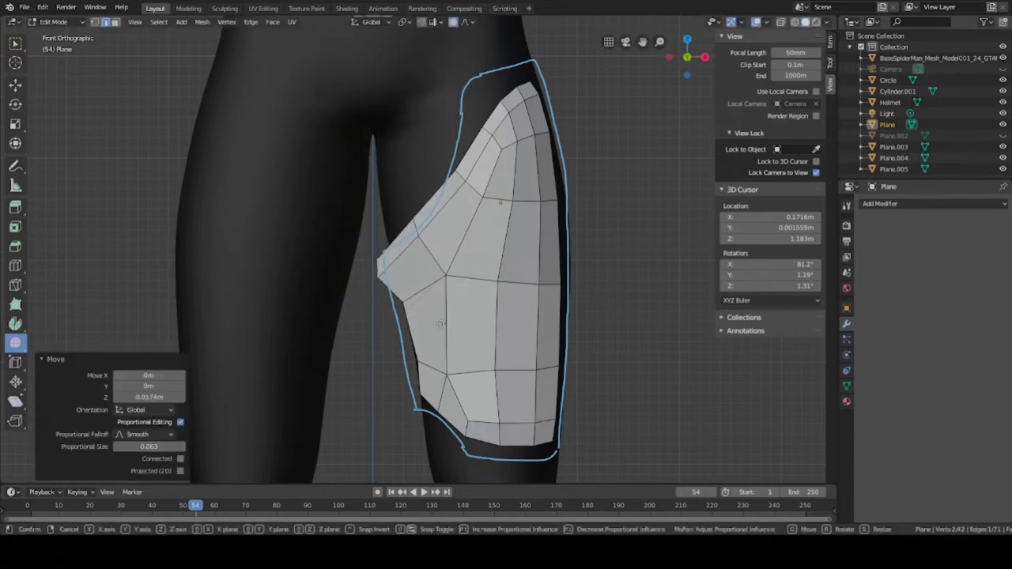
key(g)
click(446, 318)
Step: Move the inner rim vertex below that corner and the rim edge beneath it onto the outline
key(1)
click(407, 303)
key(g)
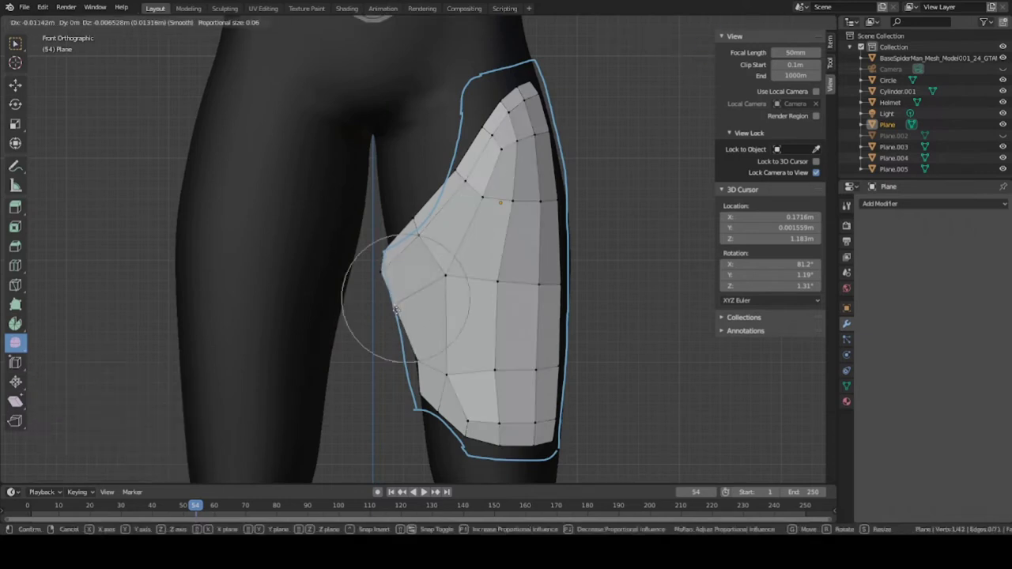
click(407, 317)
key(2)
click(415, 339)
key(g)
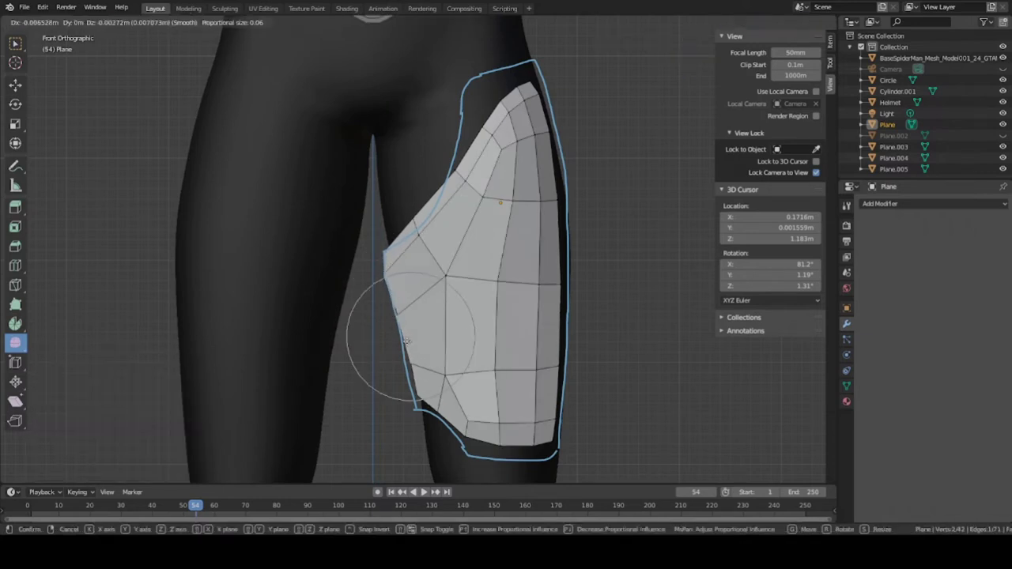
click(405, 342)
Step: Fit the lower inner corner vertex and its neighboring inner rim to the outline using a proportional size of 0.032
key(1)
key(g)
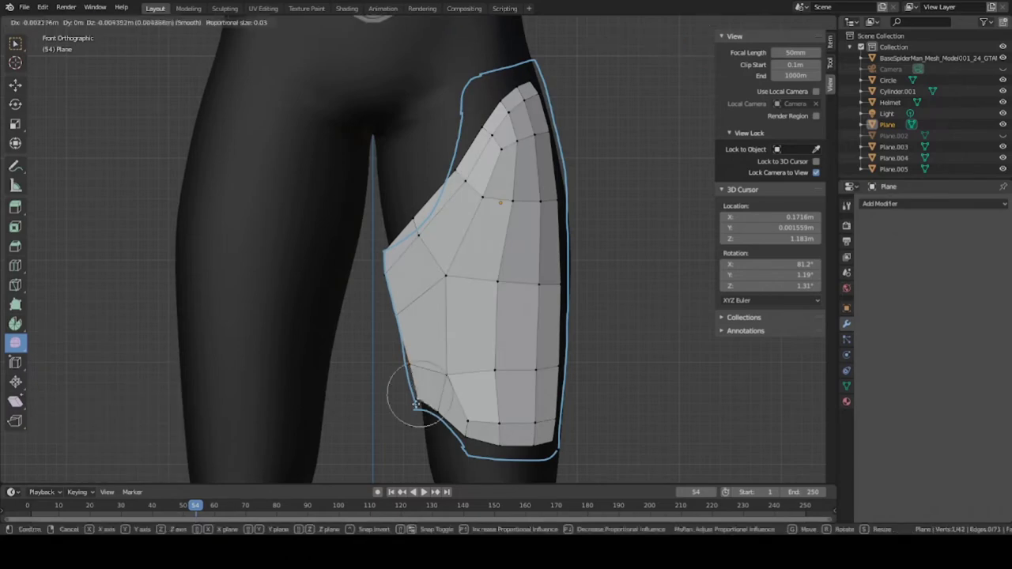
click(407, 412)
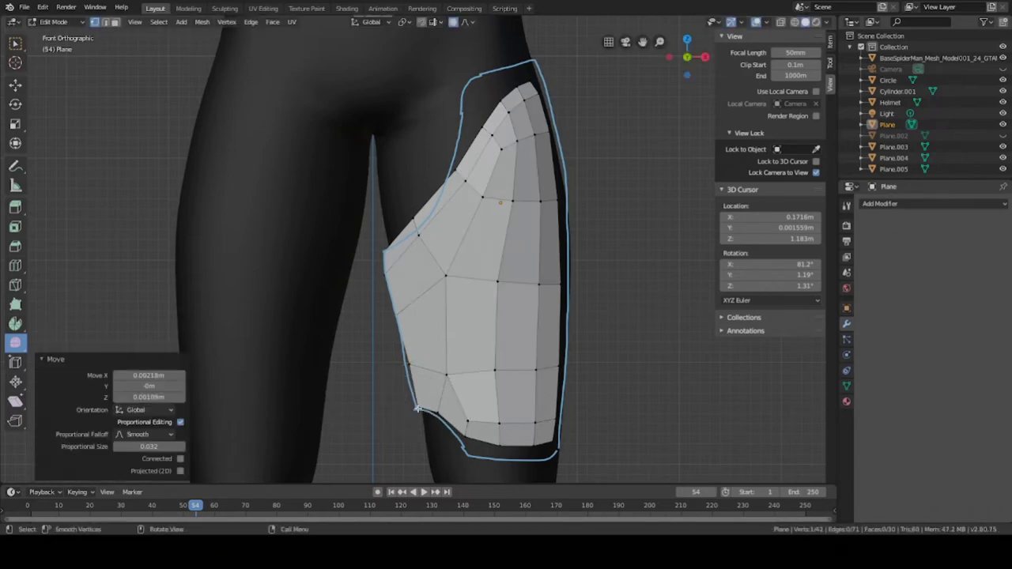
key(g)
click(406, 369)
middle_drag(459, 365, 522, 343)
key(KP_1)
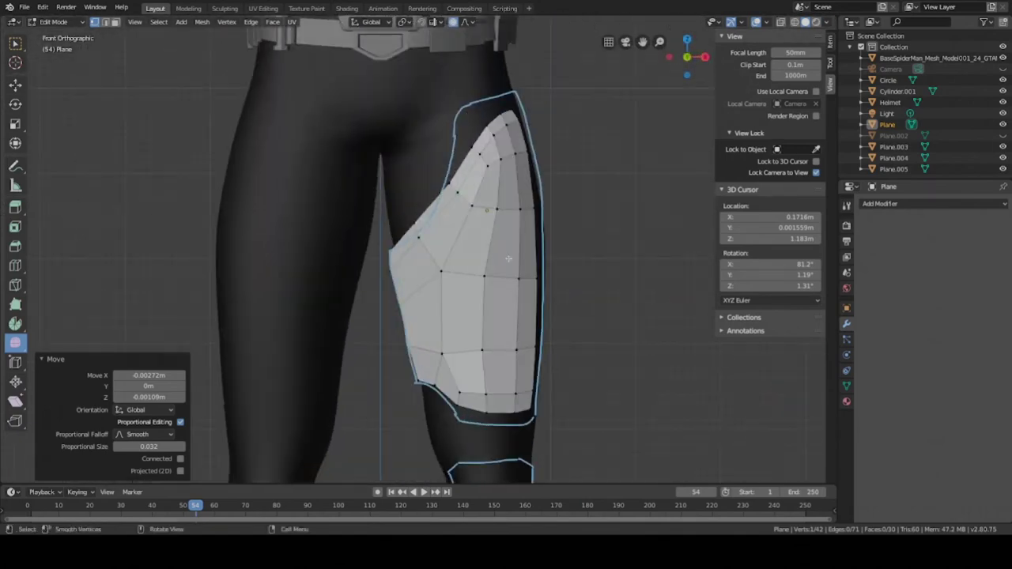
Step: Pull the inner rim vertex near the plate's top up to the outline's upper inner corner
click(475, 141)
key(g)
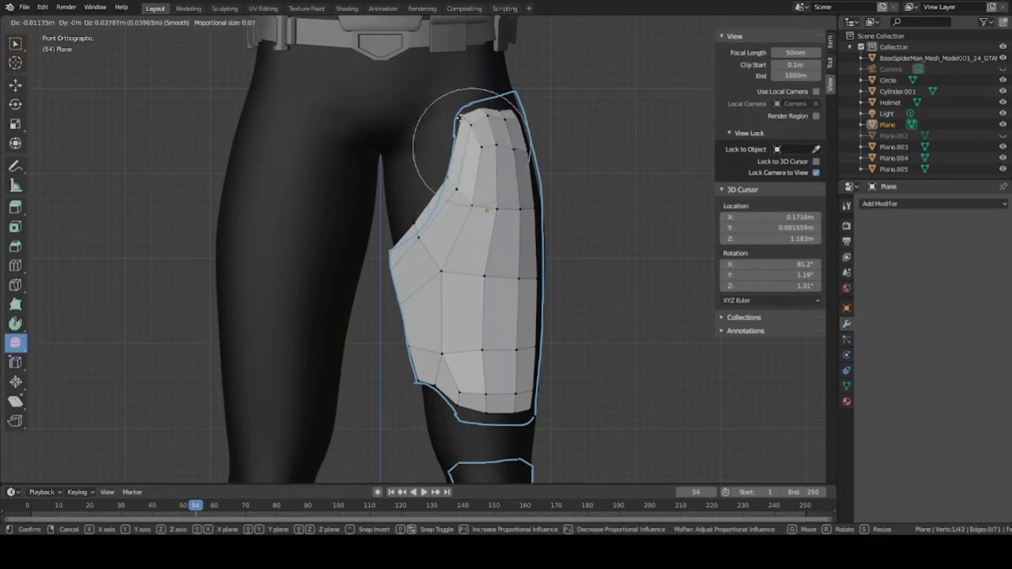
click(455, 118)
Step: Move the plate's top rim edge up to the outline and rotate it to follow the slanted upper line
click(503, 110)
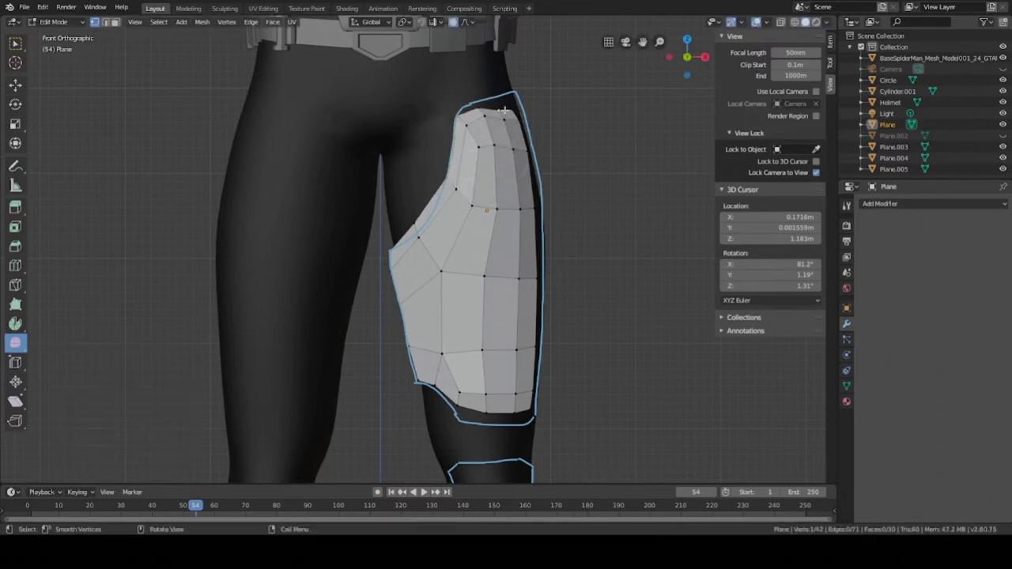
key(2)
click(505, 109)
key(g)
scroll(510, 94, up, 3)
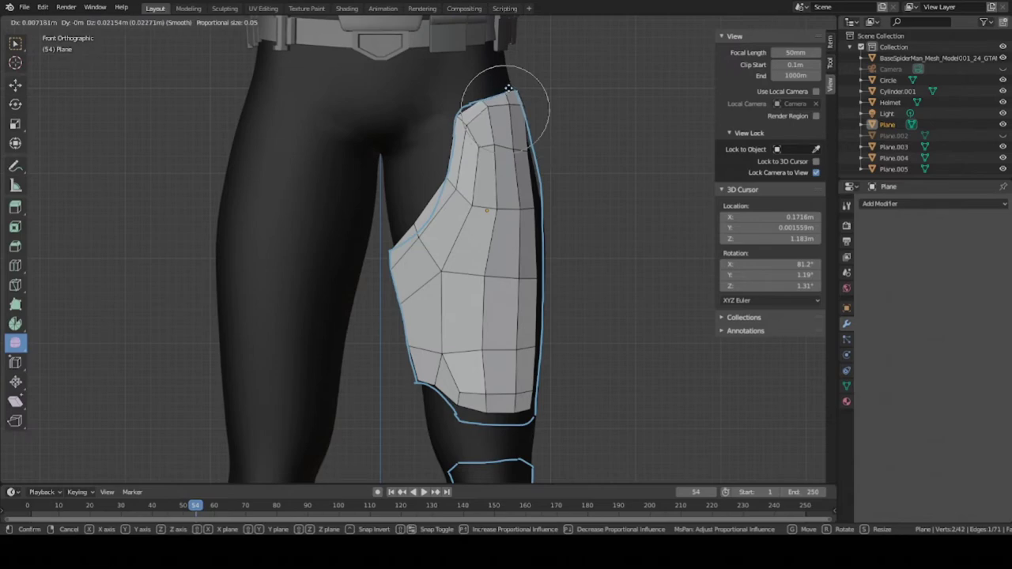
click(508, 88)
key(r)
click(582, 108)
key(g)
click(575, 104)
Step: Nudge the plate's upper inner corner vertex onto the outline
key(1)
click(455, 117)
key(g)
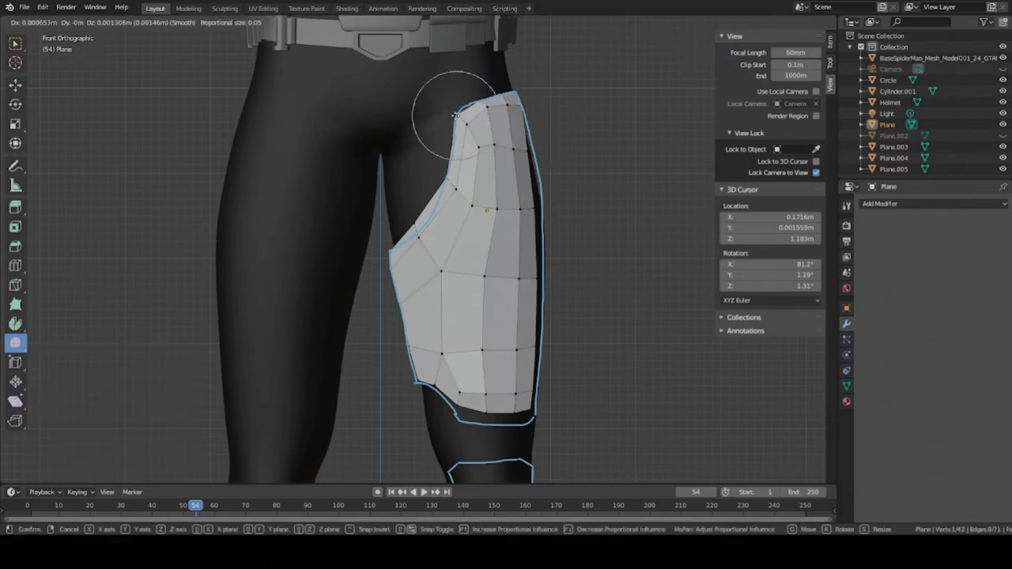
click(456, 114)
Step: Move the upper outer rim edge out to the outline and raise the vertex at the cross line above it
key(2)
click(533, 177)
key(g)
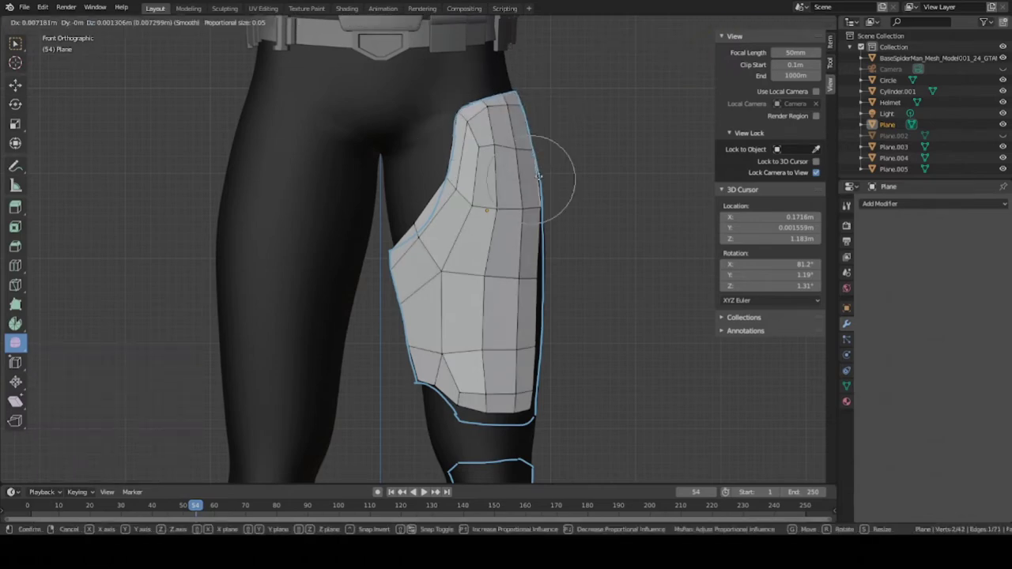
click(541, 175)
key(1)
click(518, 150)
key(g)
scroll(519, 145, up, 1)
click(518, 144)
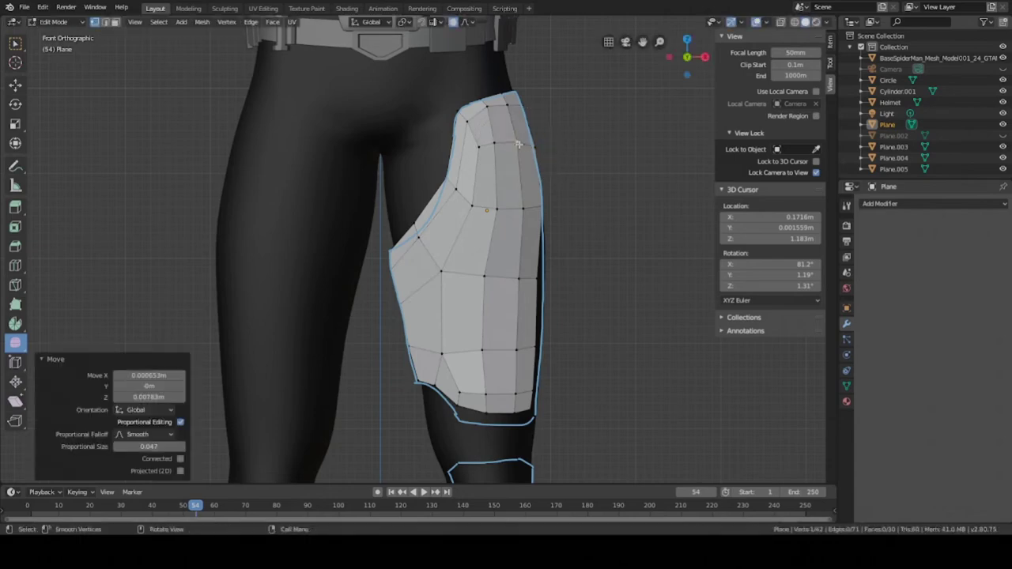
Step: Move the outer rim at mid and lower thigh out to the outline, rotating the edges to match its curve
shift+click(537, 283)
key(g)
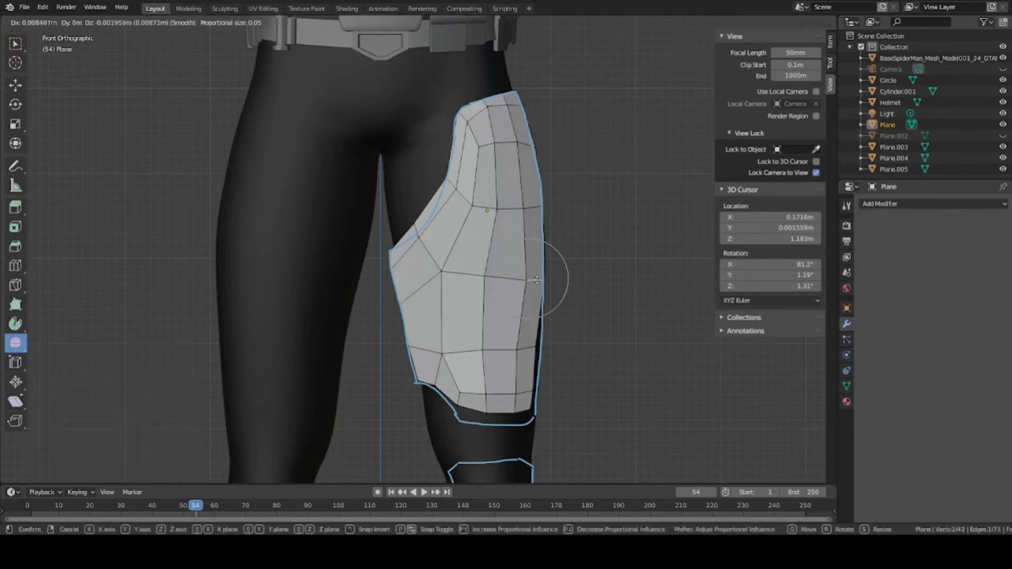
click(537, 280)
key(r)
click(563, 355)
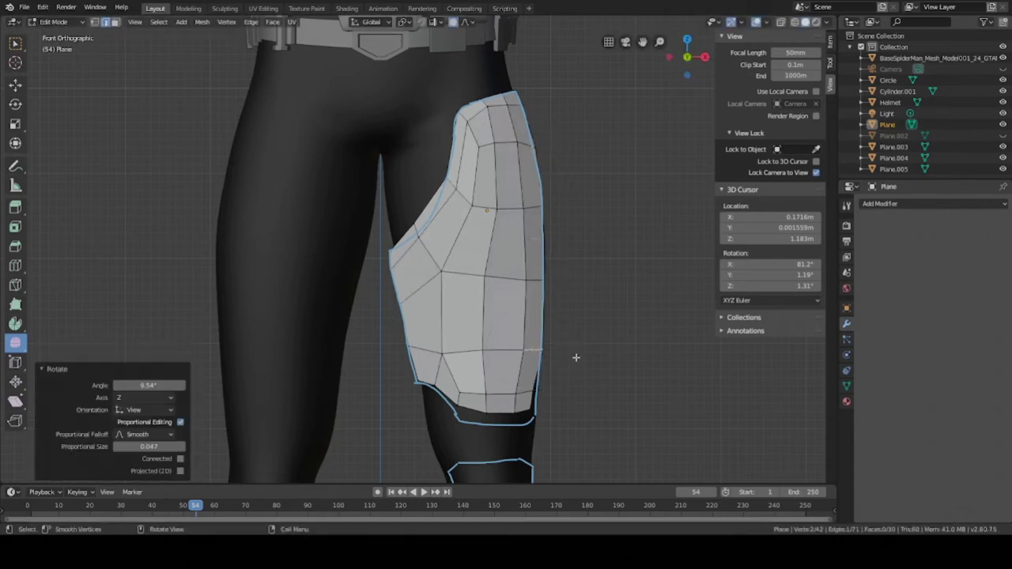
key(r)
click(572, 355)
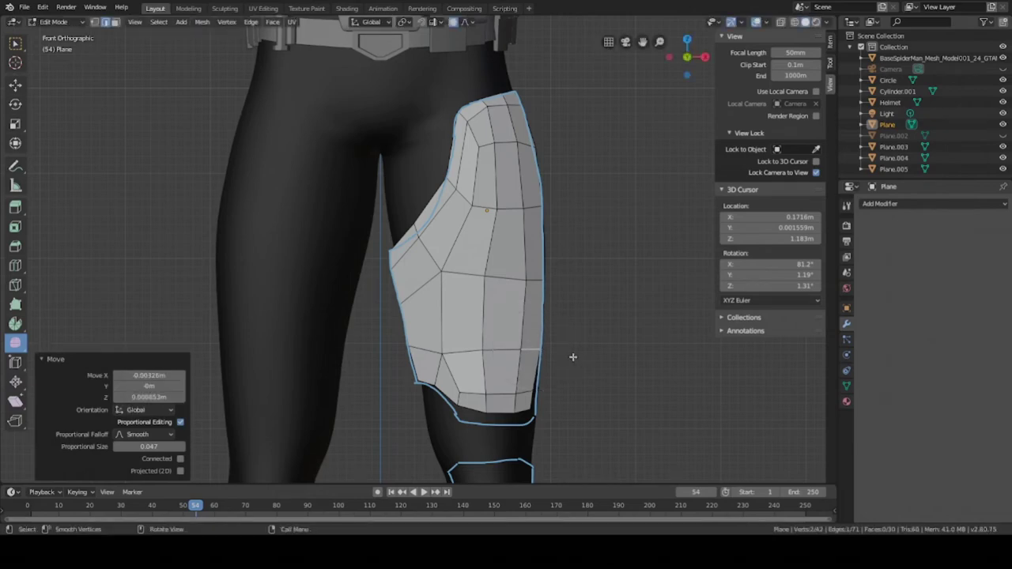
Step: Move the plate's bottom rim edges down to the outline's lower line and rotate them to follow it
click(527, 410)
key(g)
click(577, 399)
key(1)
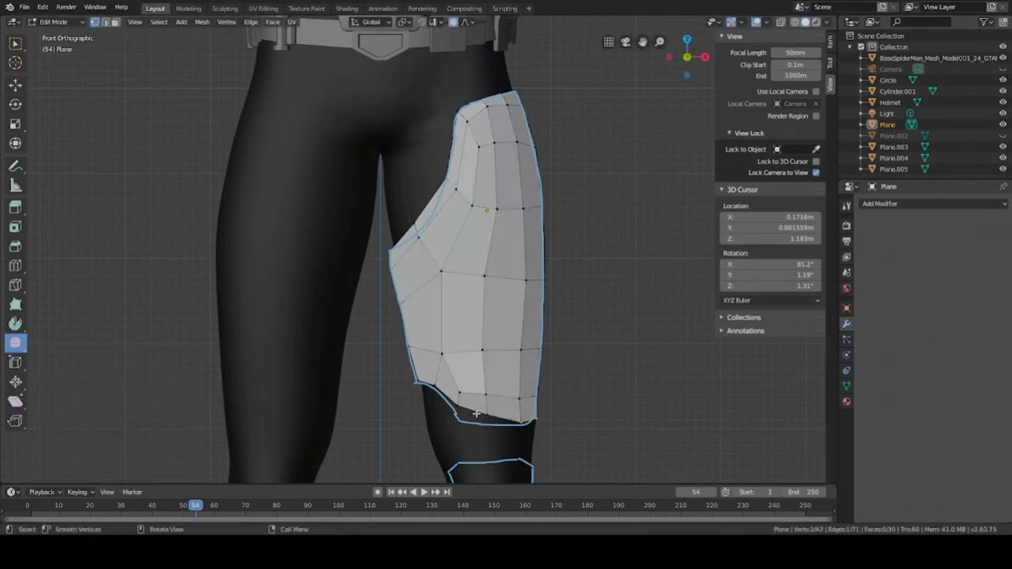
key(r)
click(526, 401)
key(g)
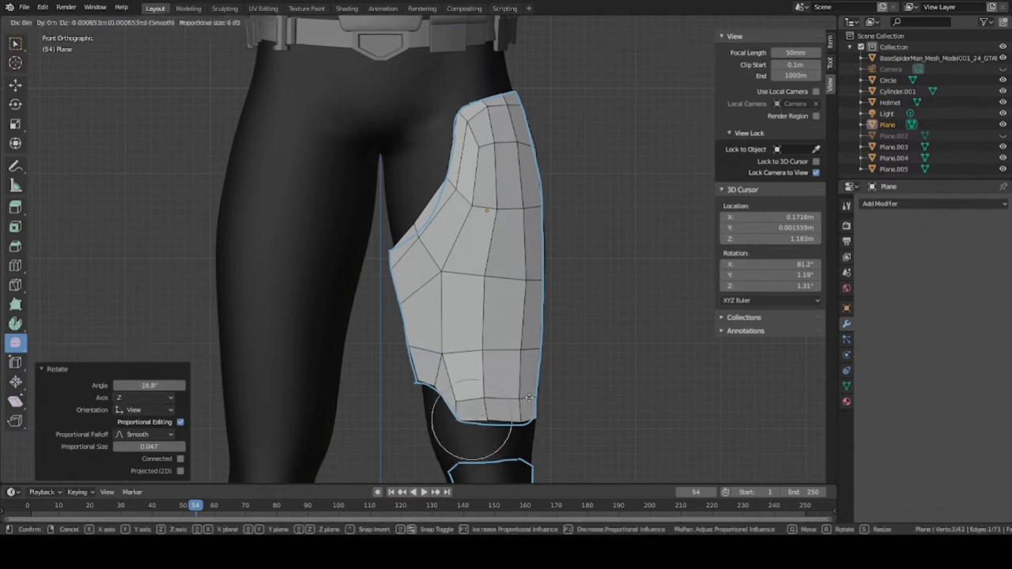
click(539, 403)
key(r)
click(537, 409)
Step: Reposition the vertices along the slanted cut beside the bottom inner corner to follow the outline
key(1)
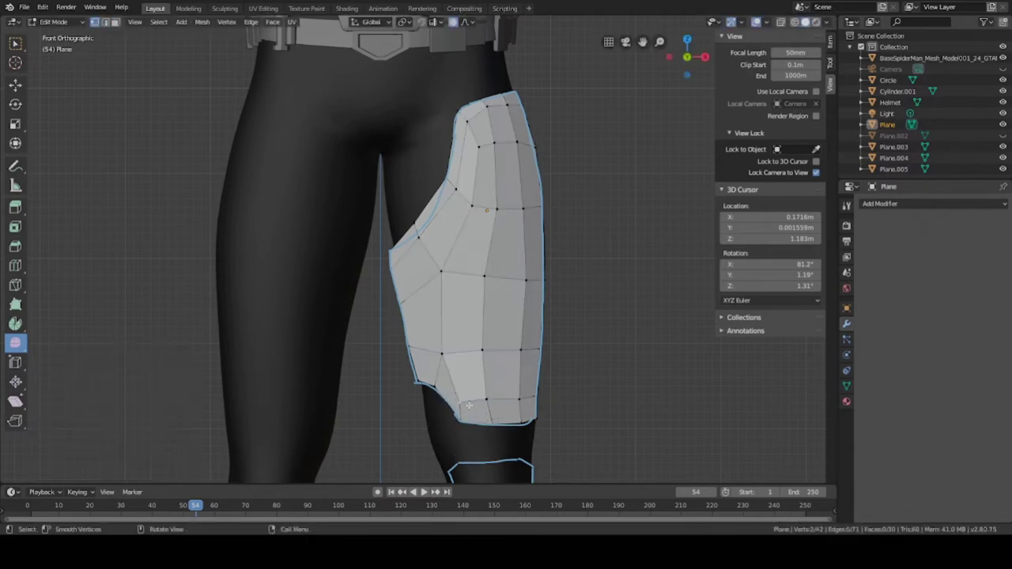
key(g)
click(453, 398)
shift+click(441, 393)
key(g)
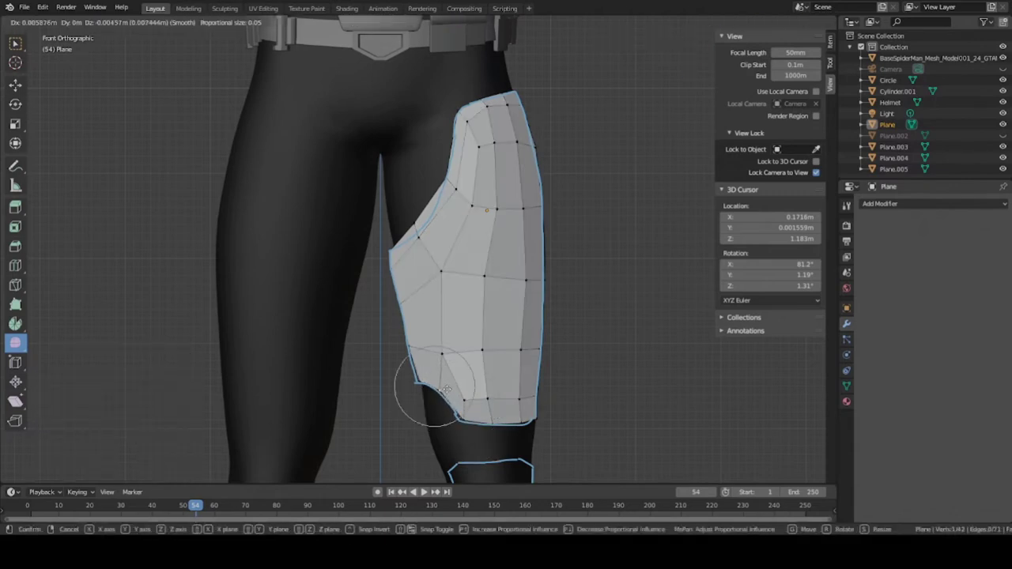
click(445, 389)
Step: Fine-tune the lower inner corner vertex and the inner rim vertex above it on the outline
key(g)
click(414, 381)
click(405, 349)
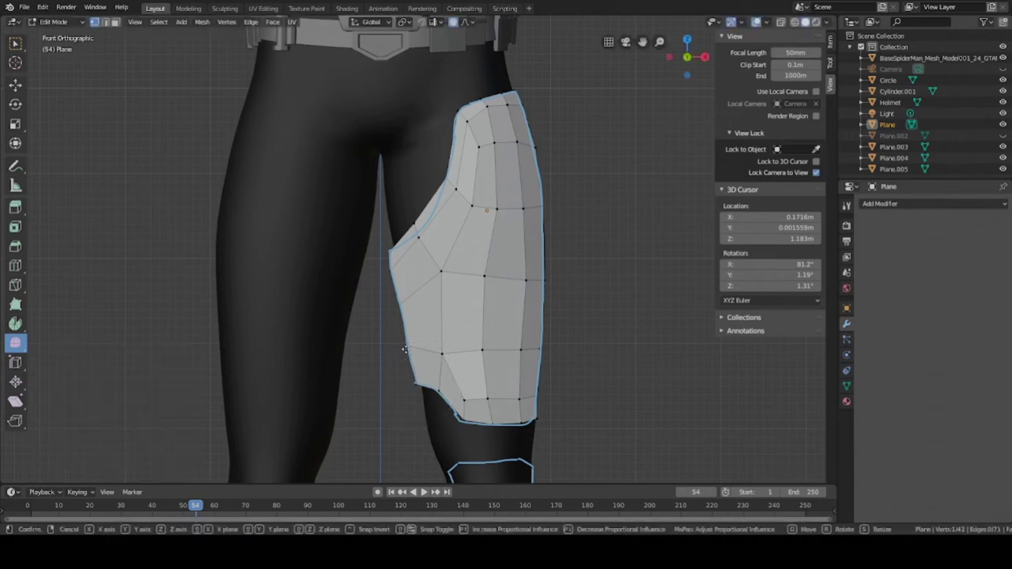
key(g)
click(407, 351)
Step: Nudge the two vertices at the plate's protruding inner corner onto the outline
scroll(414, 275, up, 1)
click(386, 269)
key(g)
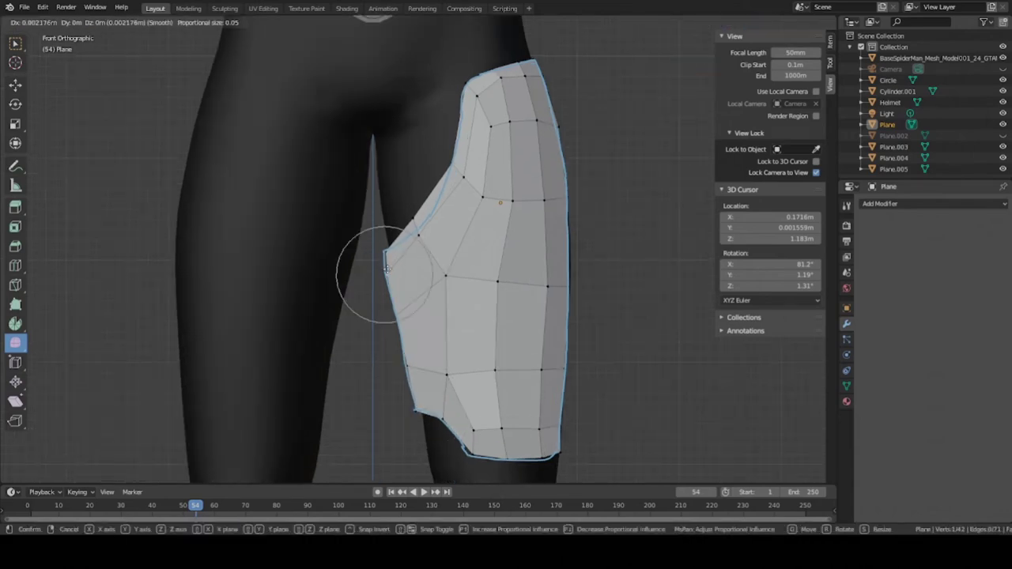
click(386, 269)
key(g)
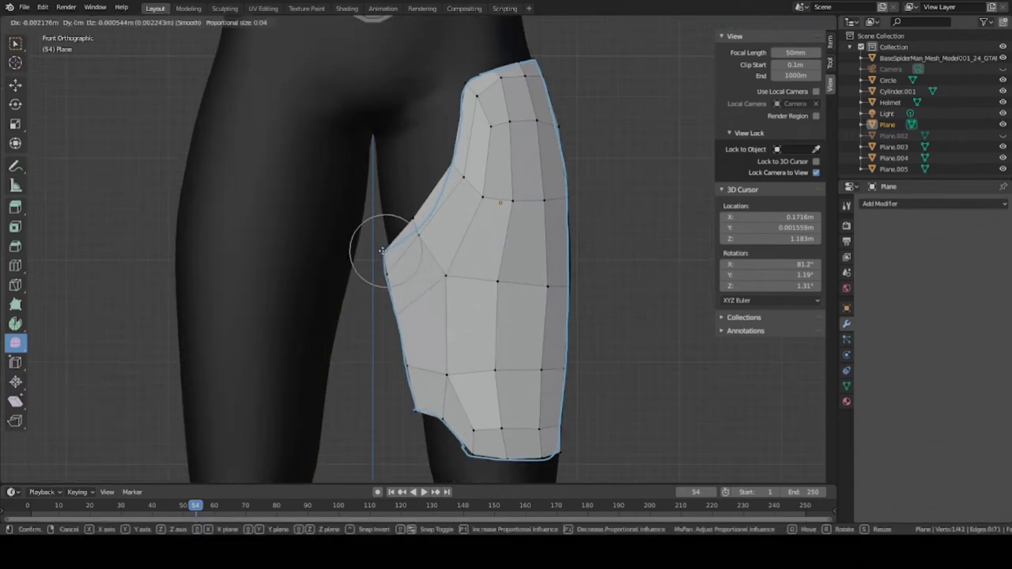
click(382, 251)
Step: Move the edge above the protruding inner corner in to the concave outline and nudge the interior vertex below it
click(398, 238)
scroll(419, 230, up, 2)
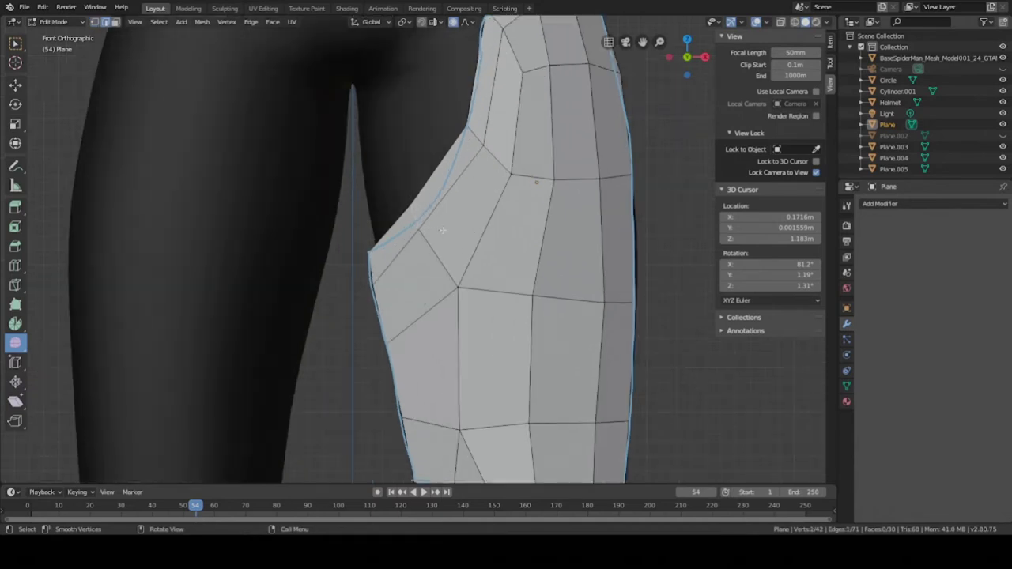
key(g)
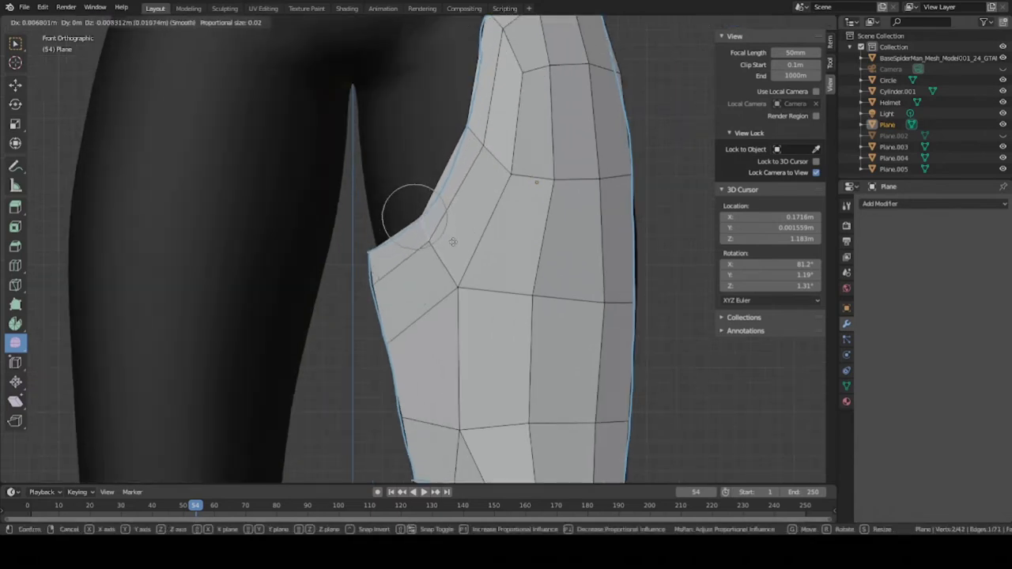
click(453, 242)
key(1)
click(458, 289)
key(g)
click(456, 291)
Step: Move the remaining edges of the concave inner rim onto the outline and save the file
key(2)
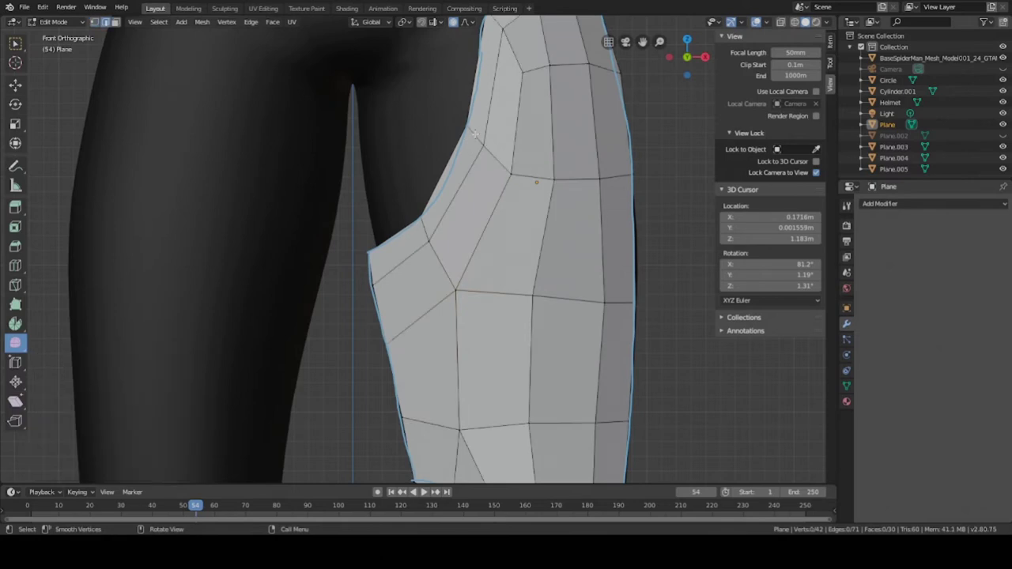
scroll(474, 133, down, 2)
key(g)
click(481, 162)
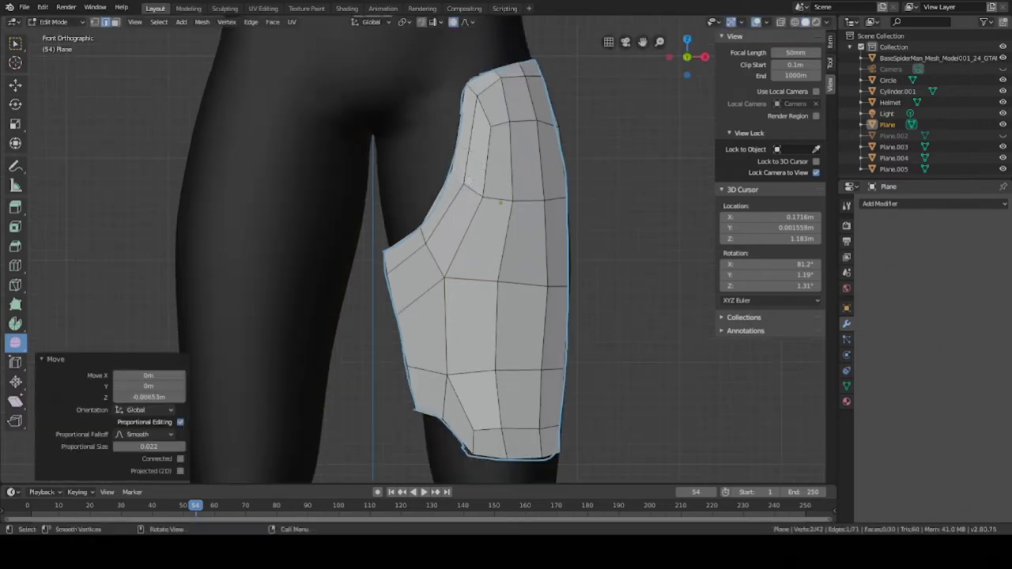
key(g)
click(419, 235)
key(ctrl+s)
scroll(448, 237, down, 3)
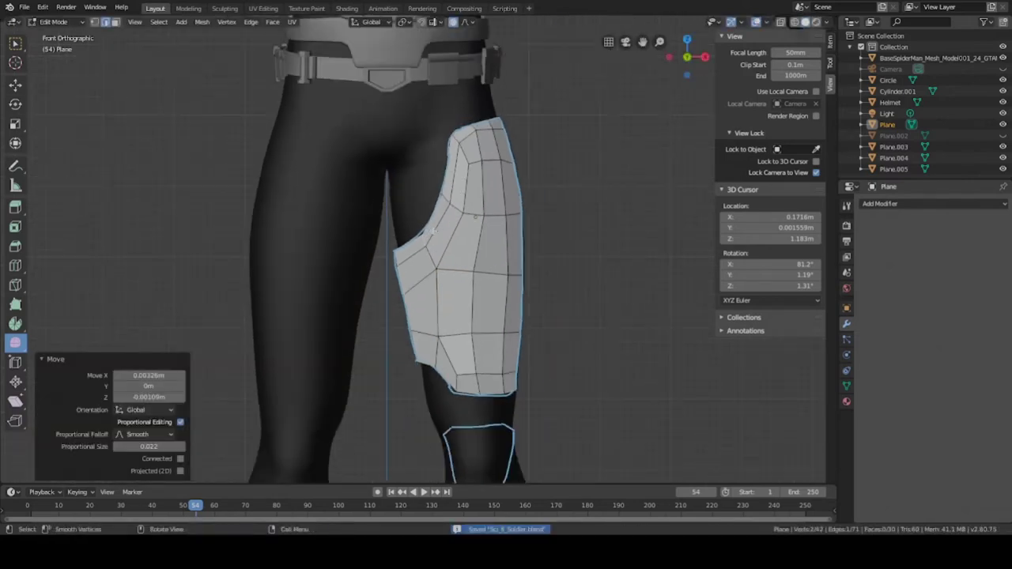
Step: Nudge the interior vertex near the thigh plate's lower inner corner
key(Tab)
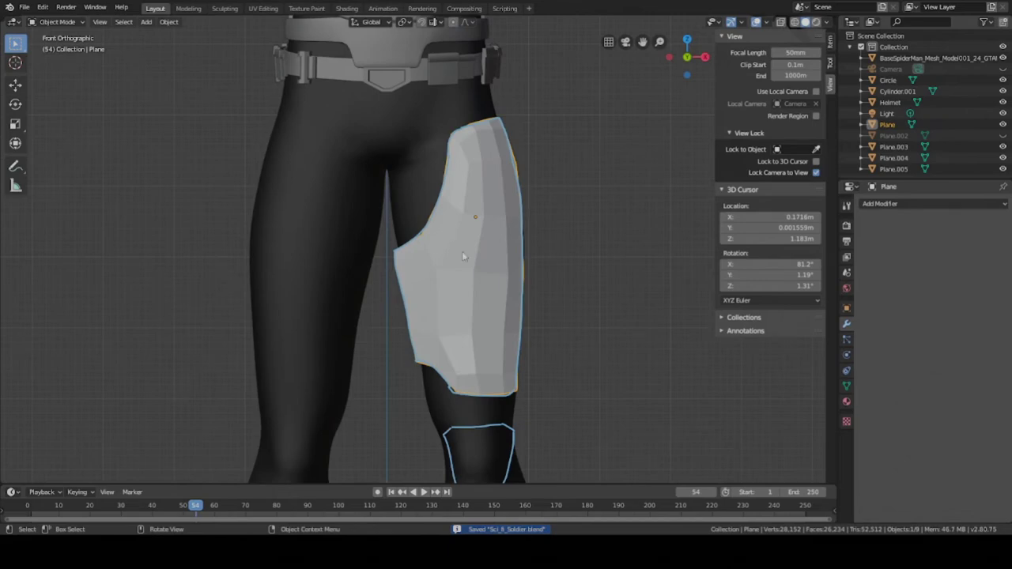
key(Tab)
scroll(458, 265, up, 1)
click(448, 338)
key(g)
click(448, 343)
key(Tab)
Step: Apply smooth shading to the thigh plate object
scroll(459, 316, down, 4)
middle_drag(478, 291, 453, 260)
right_click(453, 258)
mouse_move(453, 259)
click(516, 268)
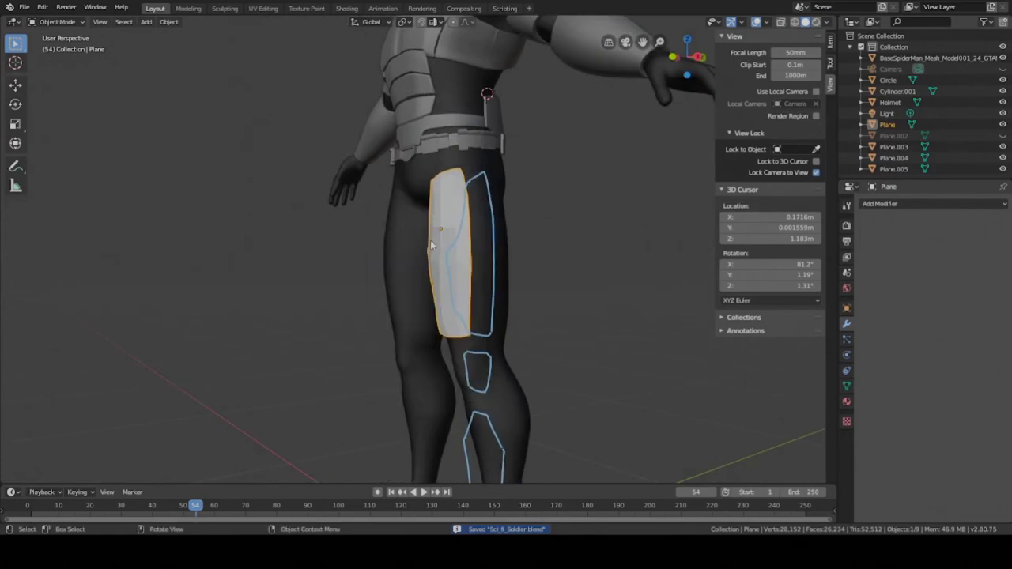
scroll(417, 242, up, 5)
middle_drag(202, 136, 542, 224)
right_click(472, 217)
click(466, 191)
scroll(398, 195, down, 4)
scroll(534, 237, up, 3)
Step: Move the two faces at the plate's lower outer corner about 0.007 m along Y toward the leg with proportional editing
key(Tab)
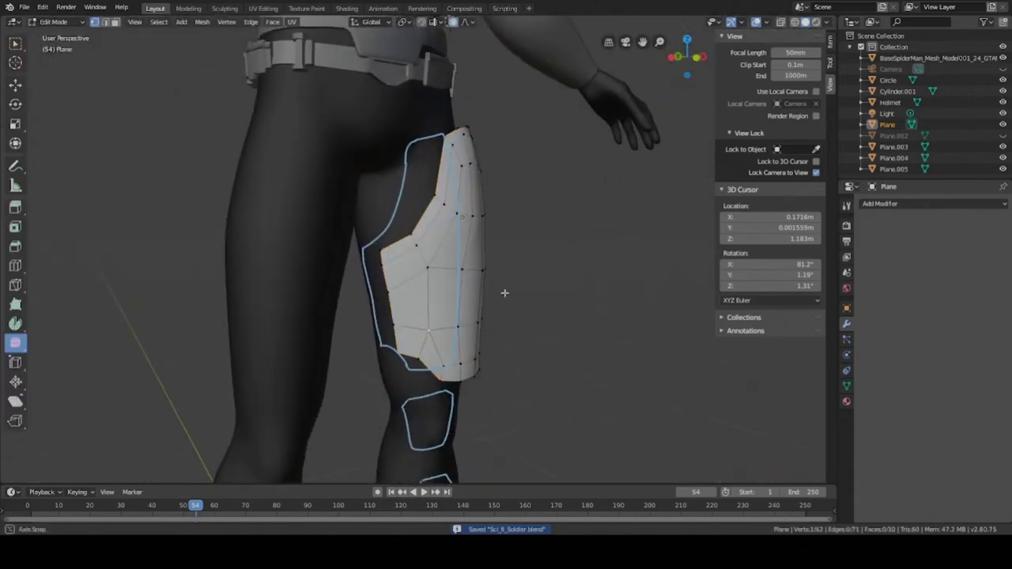
middle_drag(504, 292, 447, 230)
scroll(448, 230, up, 3)
key(3)
middle_drag(498, 257, 486, 285)
key(g)
key(y)
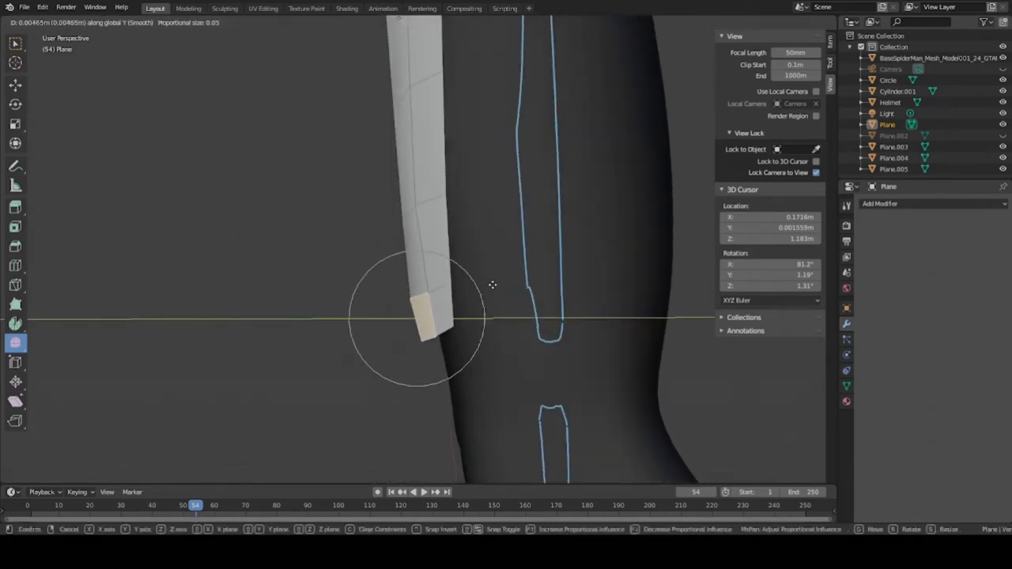
click(496, 285)
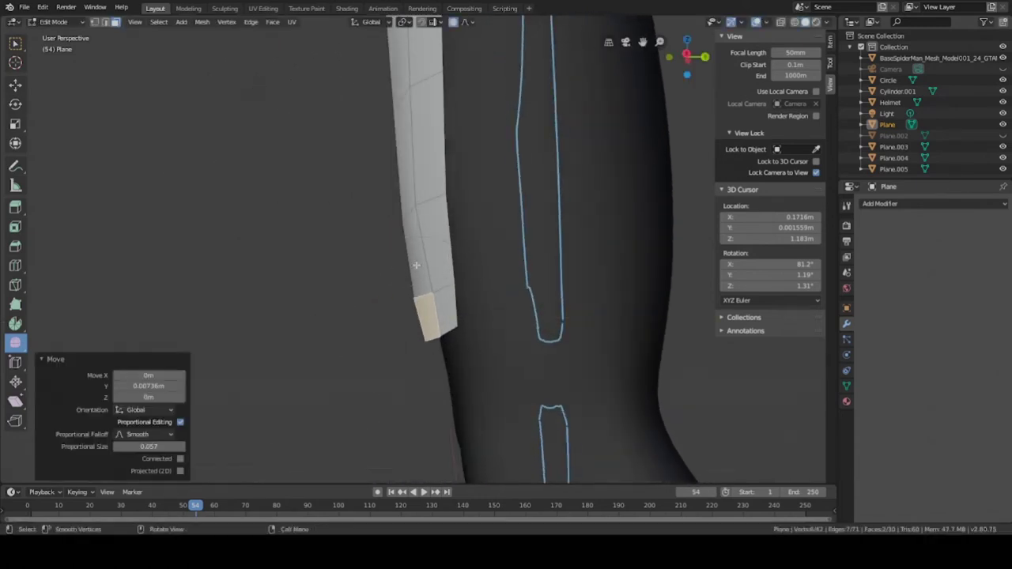
Step: Rotate the selection at the plate's lower end about Z and shift it about 0.002 m along X
mouse_move(496, 286)
middle_down()
mouse_move(583, 271)
mouse_move(301, 265)
mouse_move(397, 292)
mouse_move(370, 267)
mouse_move(429, 280)
mouse_move(427, 228)
mouse_move(466, 240)
mouse_move(447, 219)
mouse_move(443, 226)
mouse_move(447, 190)
mouse_move(424, 256)
mouse_move(526, 246)
mouse_move(518, 252)
mouse_move(493, 233)
mouse_move(503, 219)
mouse_move(493, 214)
middle_up()
key(z)
key(Escape)
scroll(519, 256, down, 5)
key(r)
key(z)
click(497, 252)
key(g)
key(x)
click(491, 229)
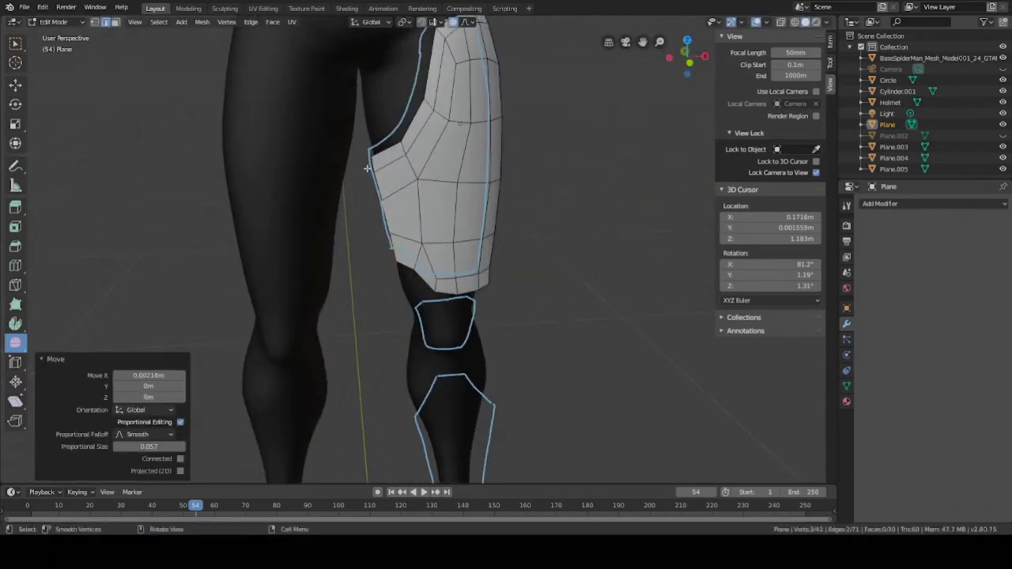
Step: Refine the plate's inner rim edges by moving them along X, rotating them and scaling them along X
middle_drag(367, 167, 448, 202)
key(g)
key(x)
click(452, 173)
key(r)
click(472, 196)
key(r)
key(x)
right_click(506, 216)
key(s)
key(x)
click(446, 204)
Step: Rotate the selected part of the plate about Z, move it along Y toward the leg, and save the file
key(Tab)
scroll(364, 199, up, 3)
key(Tab)
key(r)
key(z)
click(552, 203)
key(g)
key(y)
click(533, 195)
key(Tab)
scroll(441, 190, down, 4)
key(ctrl+s)
Step: Select the face loop on the plate's outer side, move it along Y, rotate it about Z and shift it along X
scroll(423, 202, up, 3)
key(Tab)
key(a)
key(a)
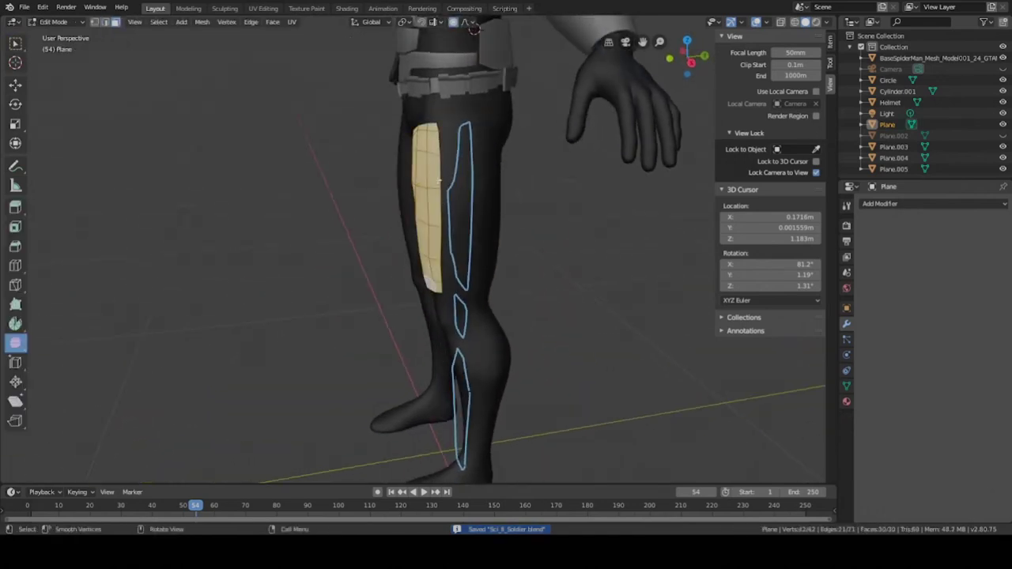
alt+click(439, 175)
middle_drag(502, 182, 474, 177)
key(g)
key(y)
click(503, 215)
key(r)
key(z)
click(509, 237)
key(g)
key(x)
click(498, 201)
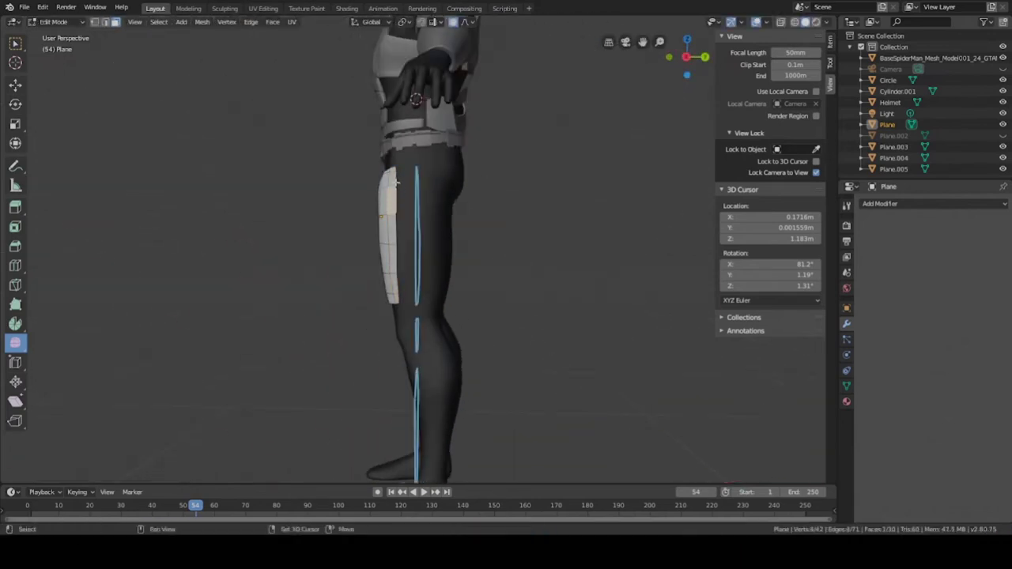
Step: Save the file, then move the three upper outer faces about 0.025 m along Y around the thigh and rotate them to follow the leg
key(ctrl+s)
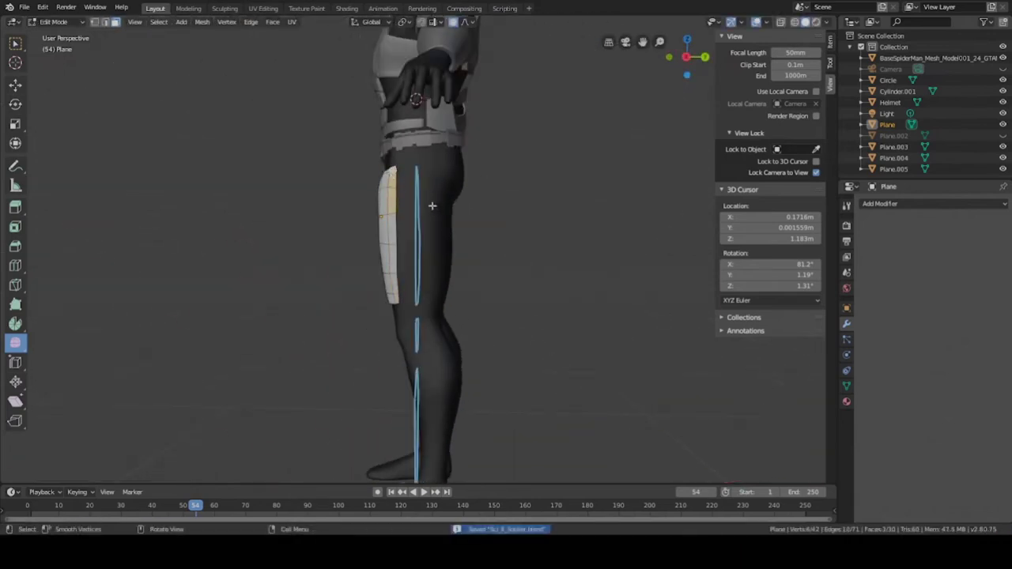
middle_drag(424, 197, 430, 210)
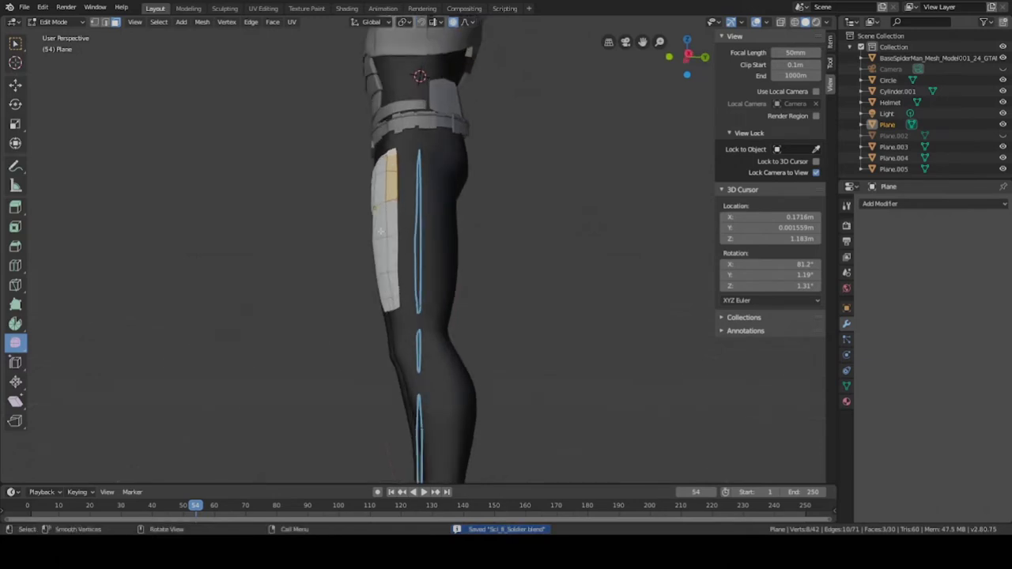
middle_drag(381, 231, 389, 222)
key(g)
click(462, 214)
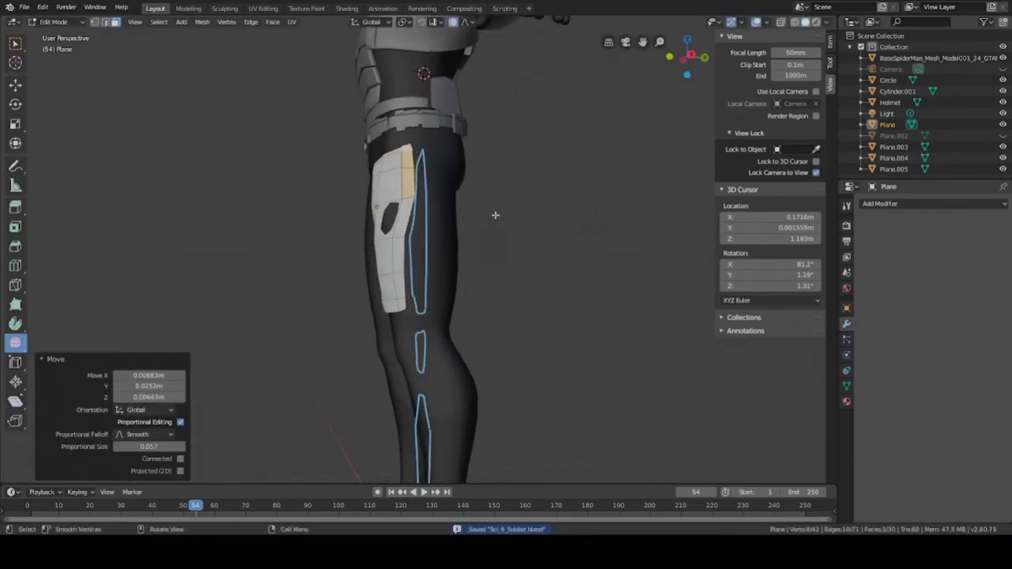
key(r)
click(486, 224)
key(g)
click(481, 228)
Step: Move the plate's outer rim edge about 0.006 m outward along X and save the file
middle_drag(481, 228, 438, 254)
key(g)
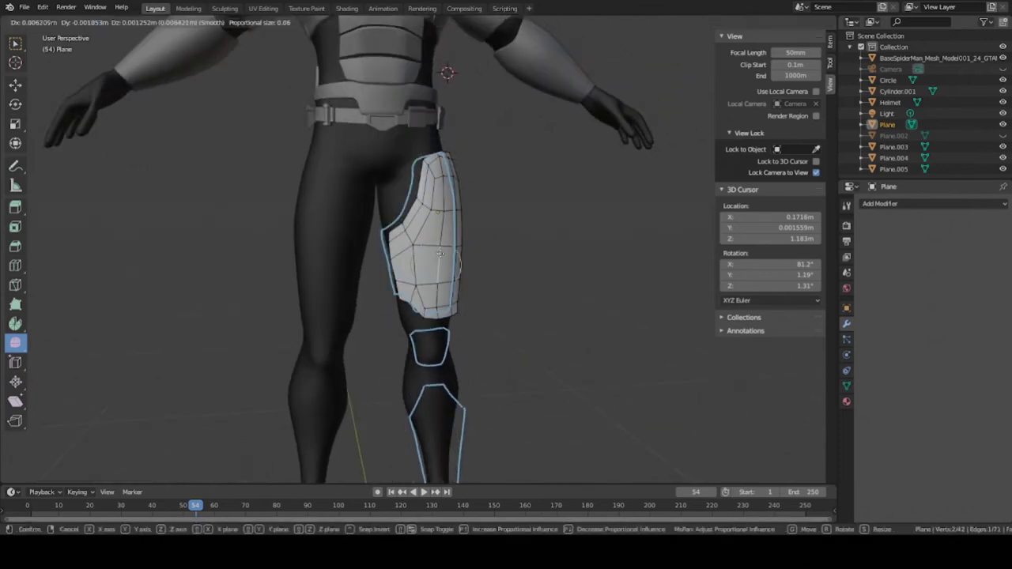
click(439, 254)
key(ctrl+s)
middle_drag(506, 223, 430, 342)
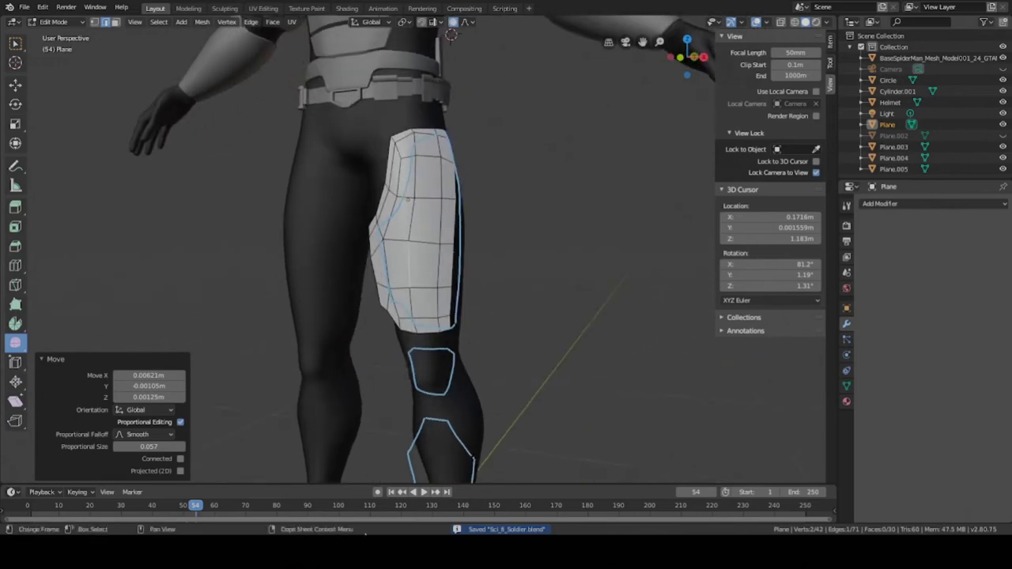
Step: Duplicate a face from the thigh plate's lower end into the knee outline and separate it into its own object
key(Tab)
key(KP_1)
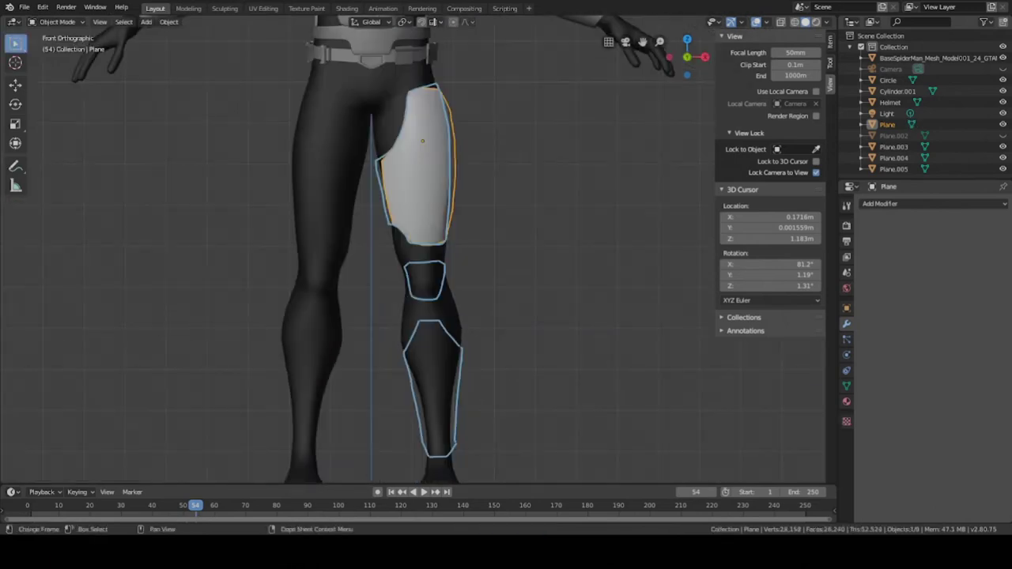
scroll(403, 322, up, 4)
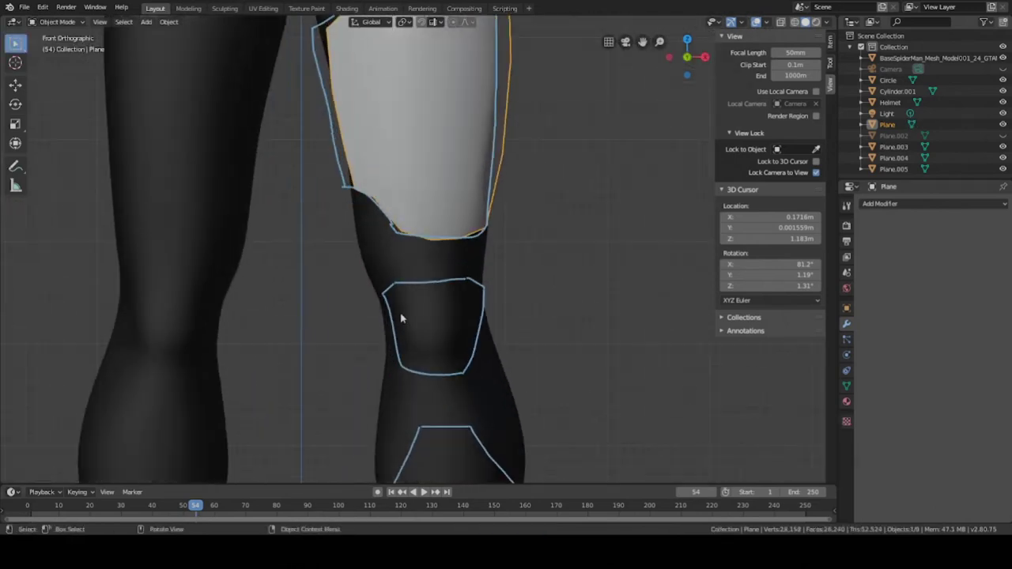
key(Tab)
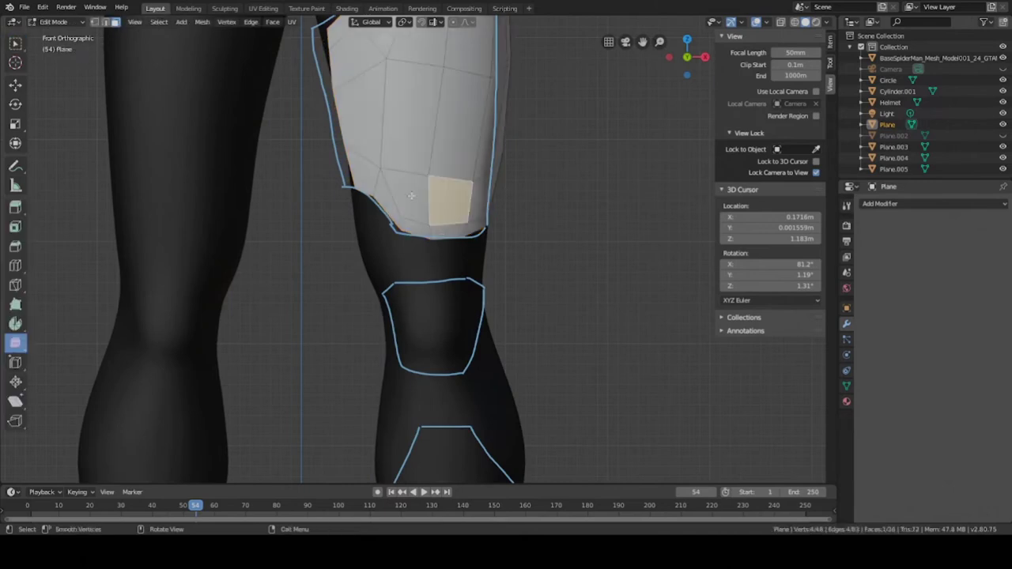
click(413, 196)
scroll(403, 272, up, 4)
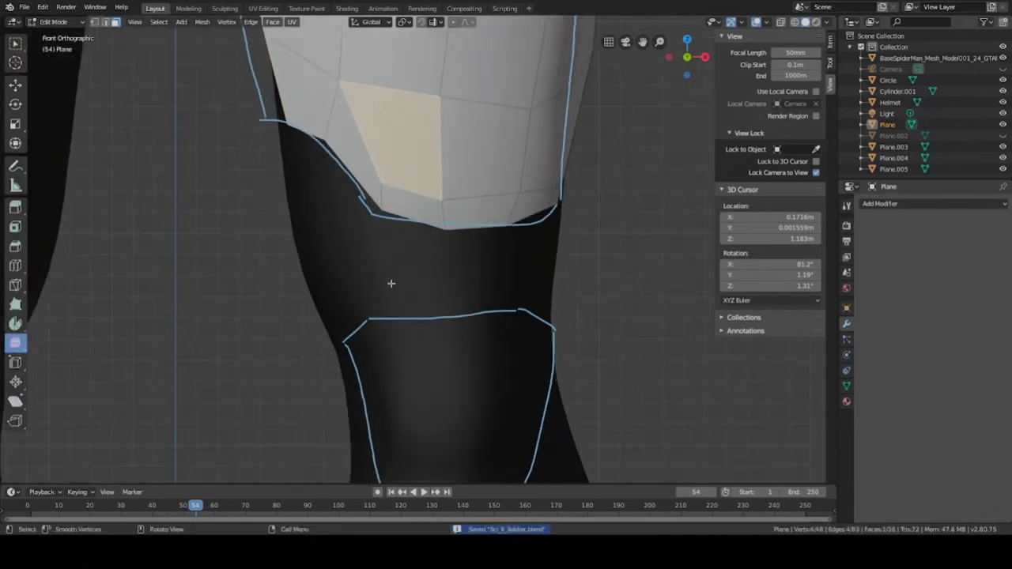
scroll(448, 220, down, 3)
shift+middle_drag(451, 247, 447, 208)
key(shift+d)
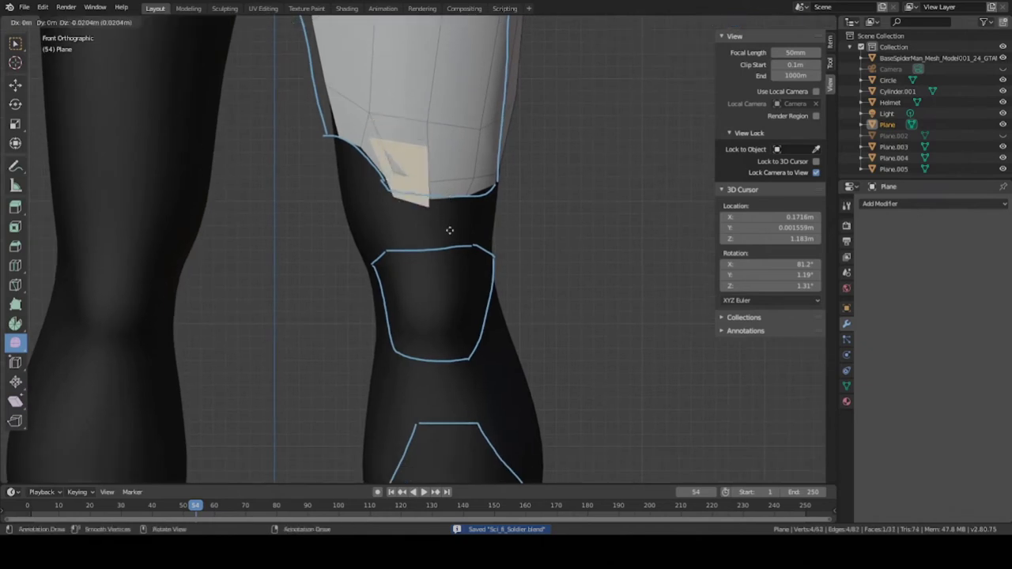
click(461, 330)
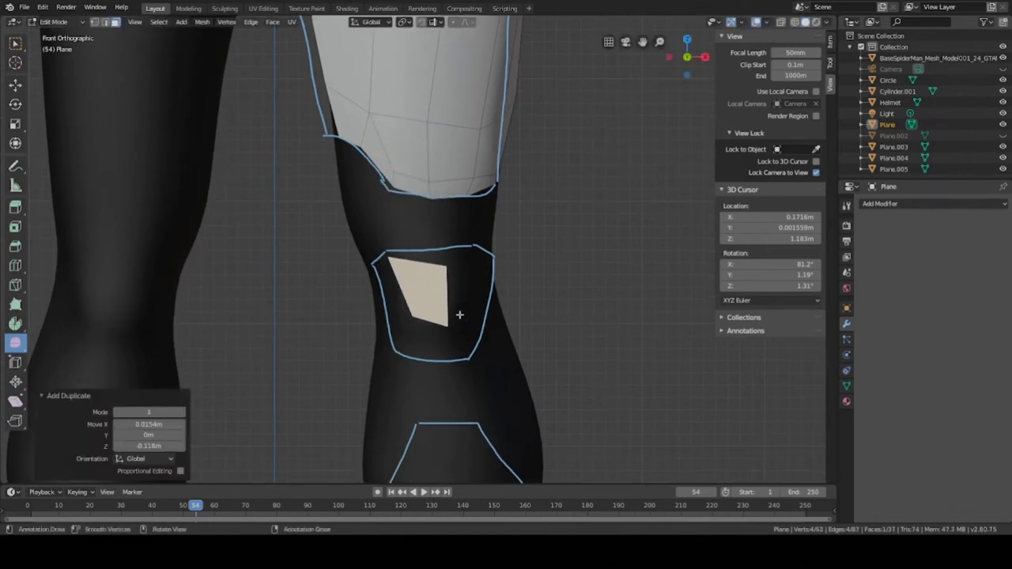
key(p)
click(453, 313)
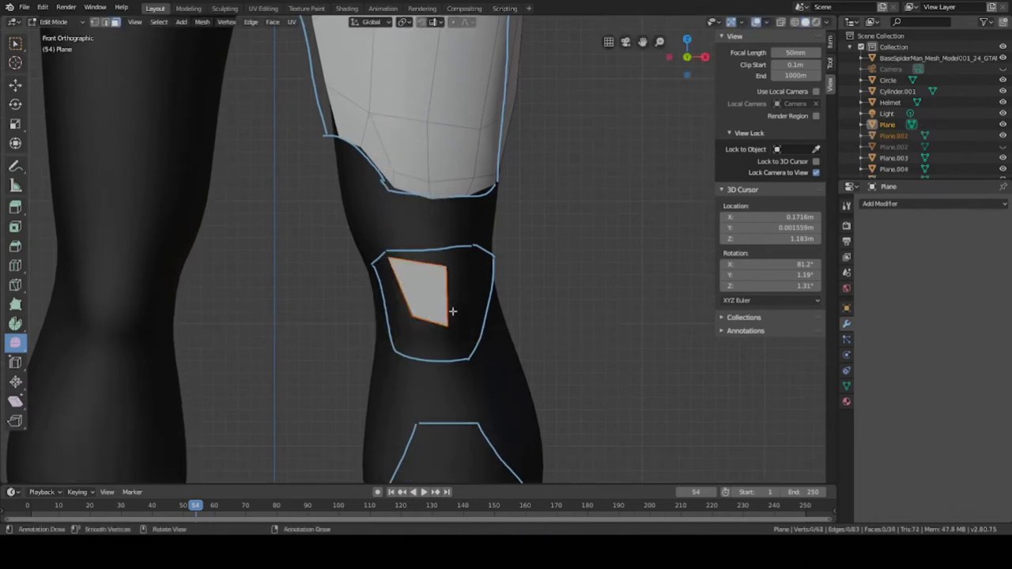
Step: Open the separated knee face for editing and move its upper and lower inner corners onto the knee outline
key(Tab)
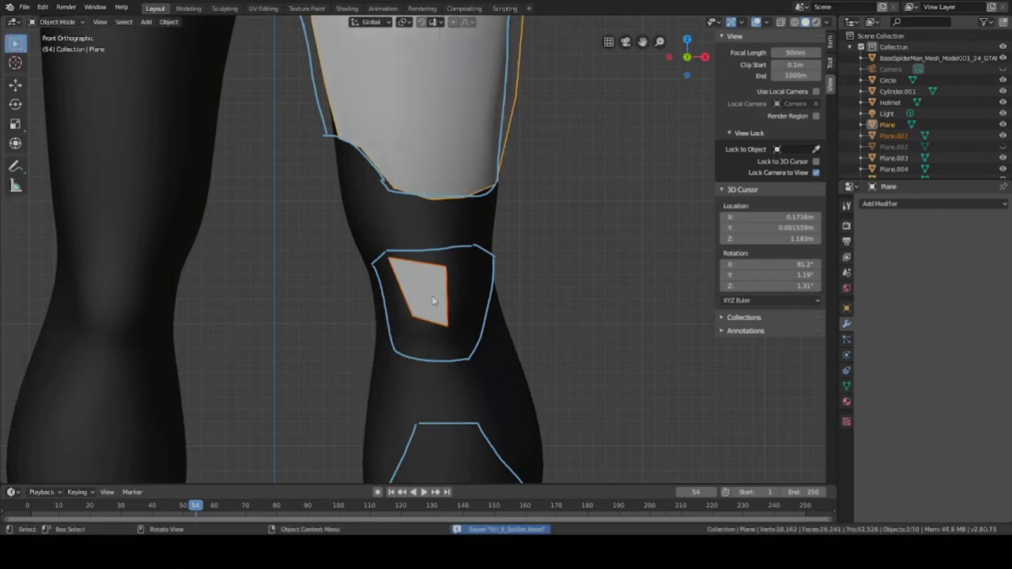
click(60, 23)
click(60, 30)
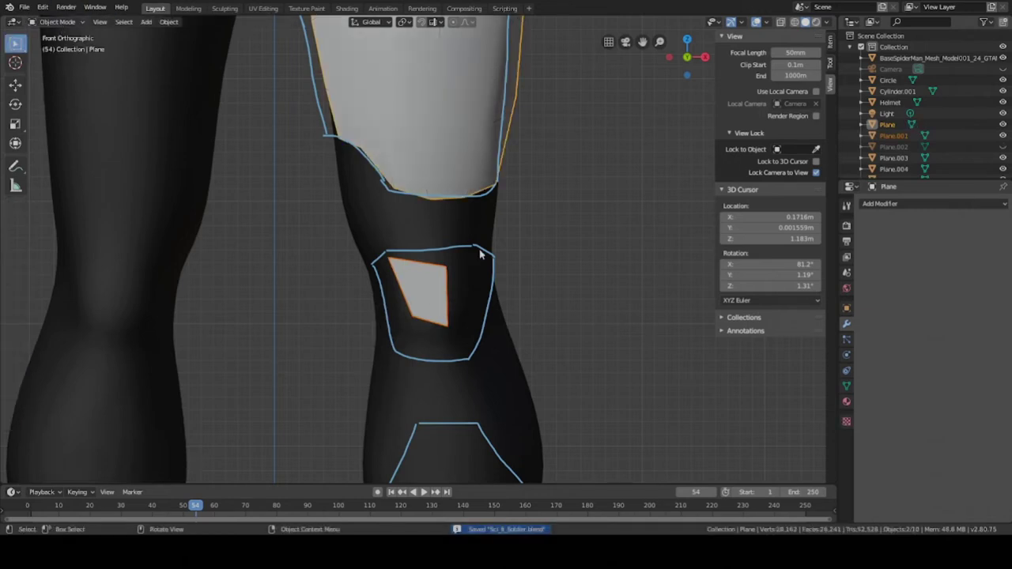
click(423, 295)
key(Tab)
key(g)
click(388, 252)
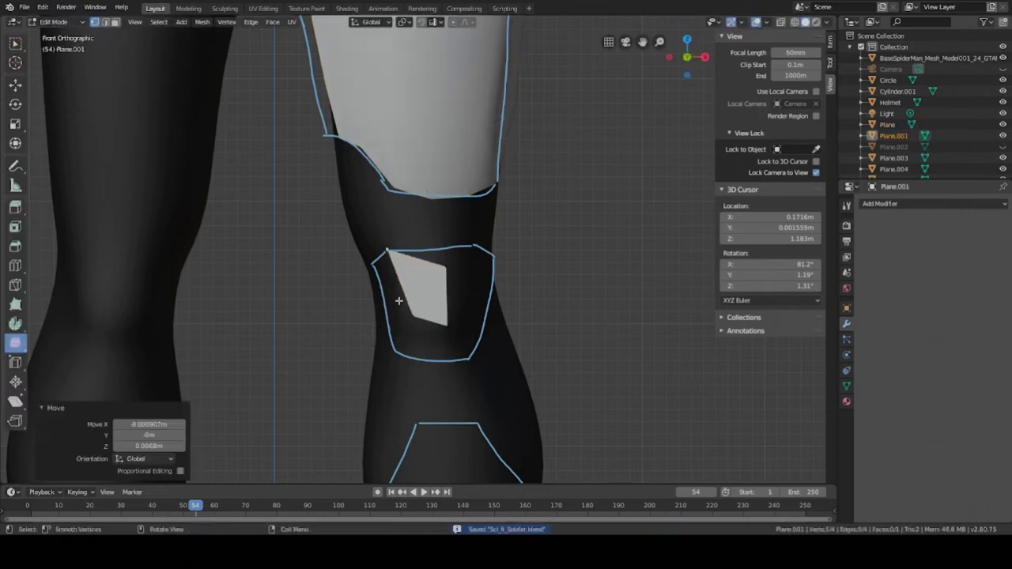
click(417, 307)
key(g)
click(404, 348)
Step: Move the knee face's lower and upper outer corners onto the corresponding corners of the outline
click(453, 335)
key(g)
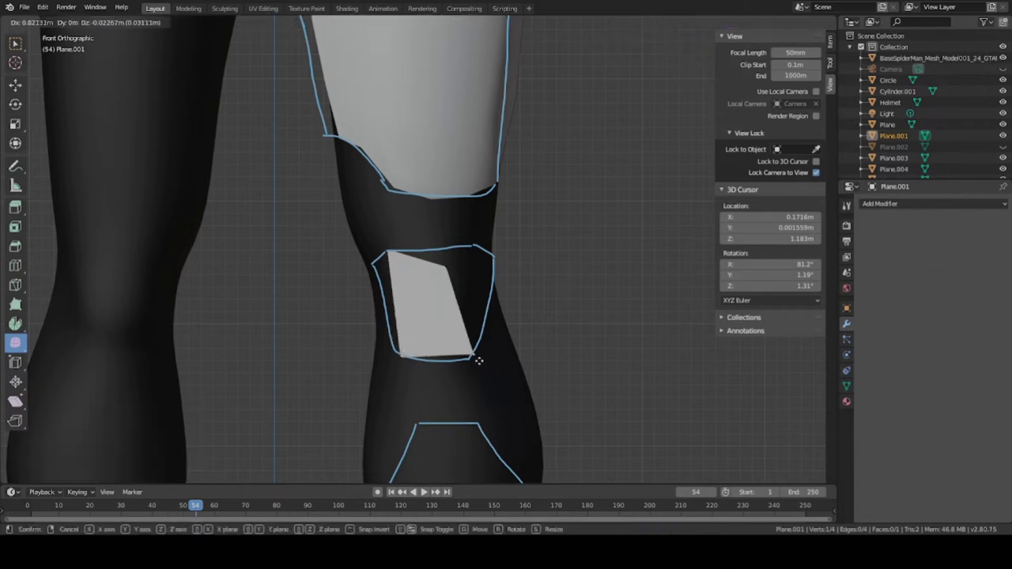
click(473, 363)
click(451, 276)
key(g)
drag(482, 253, 479, 267)
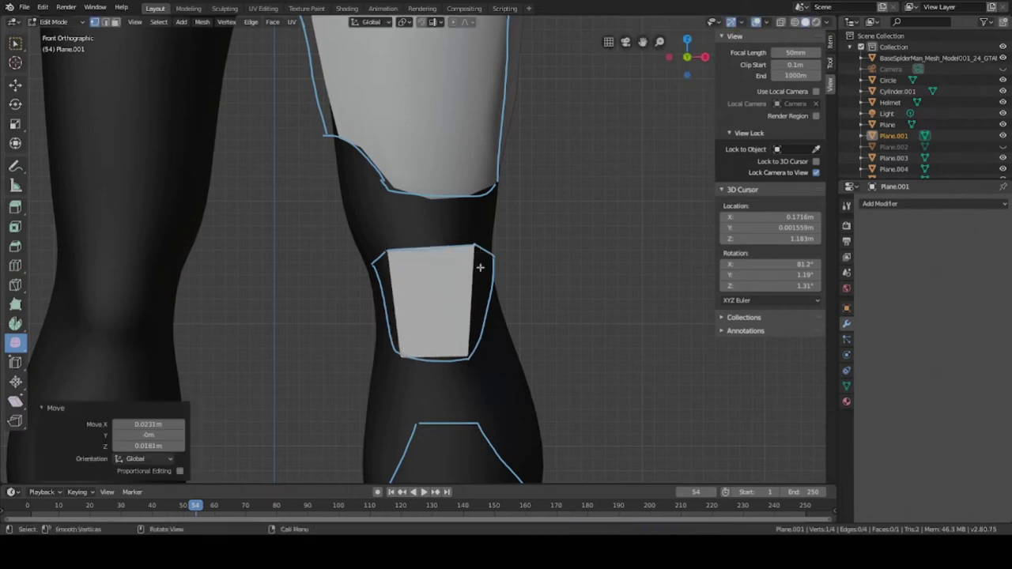
Step: Flatten the whole knee face along the global Y axis by scaling it to 0
scroll(477, 292, down, 1)
mouse_move(470, 296)
middle_down()
mouse_move(480, 280)
mouse_move(400, 283)
mouse_move(438, 288)
mouse_move(457, 269)
mouse_move(473, 286)
mouse_move(465, 293)
middle_up()
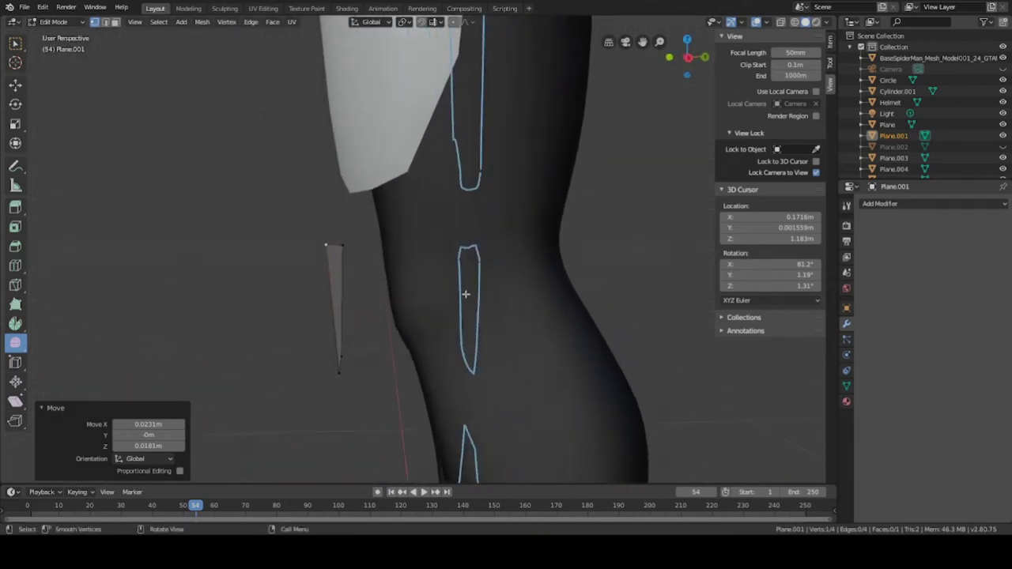
key(a)
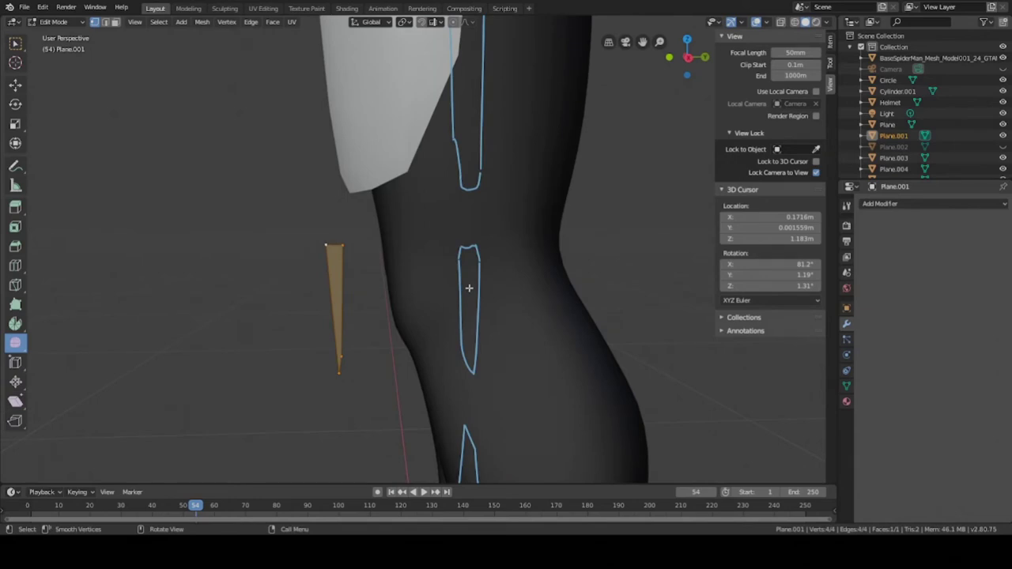
key(s)
key(y)
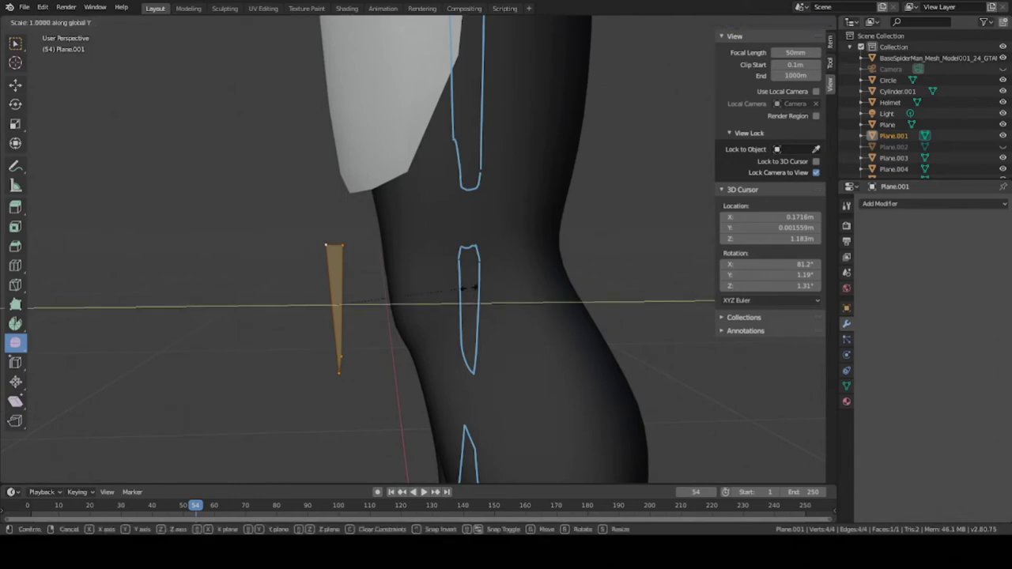
key(Return)
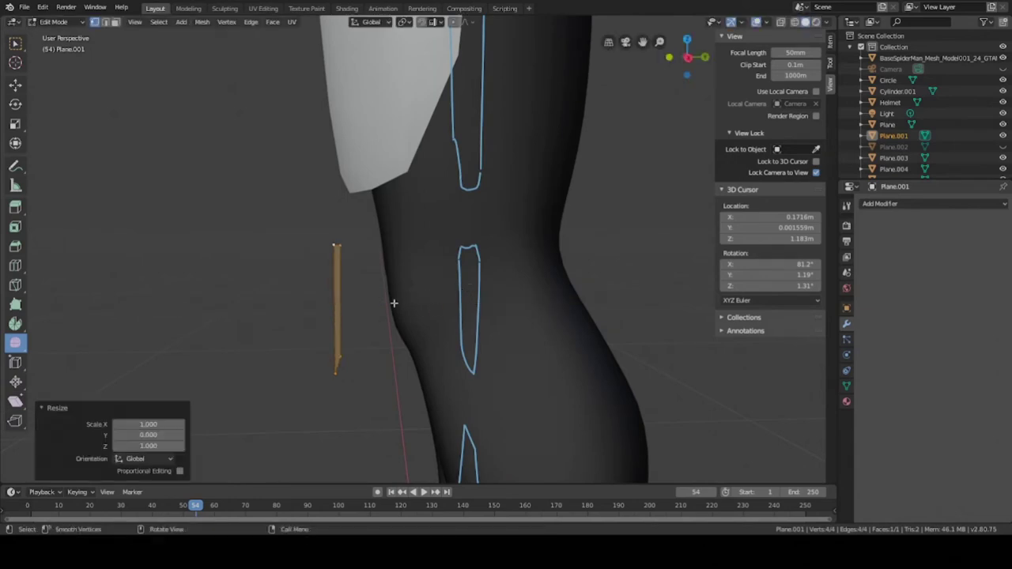
Step: Move the flattened knee face about 0.017 m along Y toward the knee
mouse_move(393, 303)
middle_down()
mouse_move(463, 298)
mouse_move(393, 298)
middle_up()
key(KP_3)
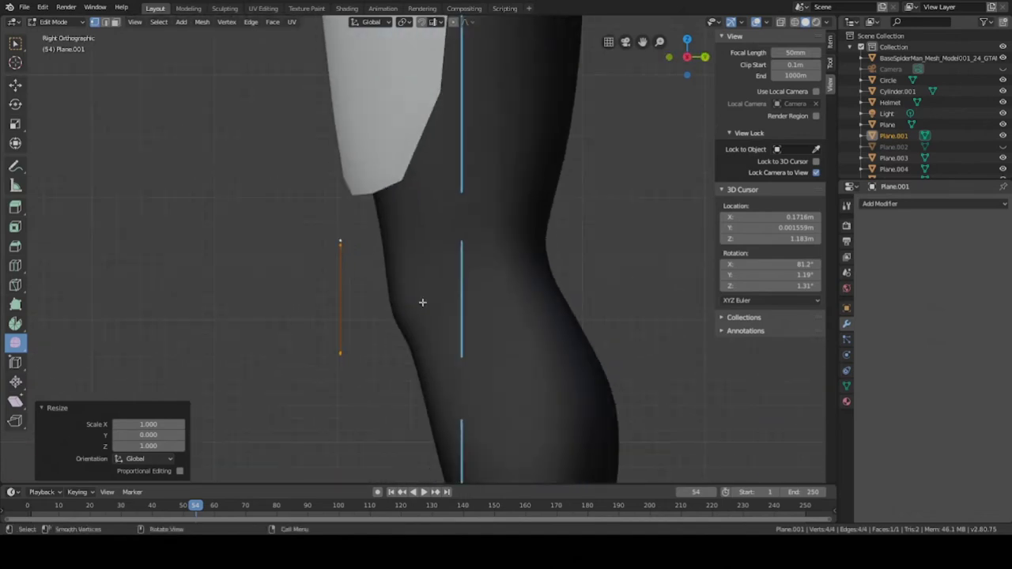
key(g)
key(y)
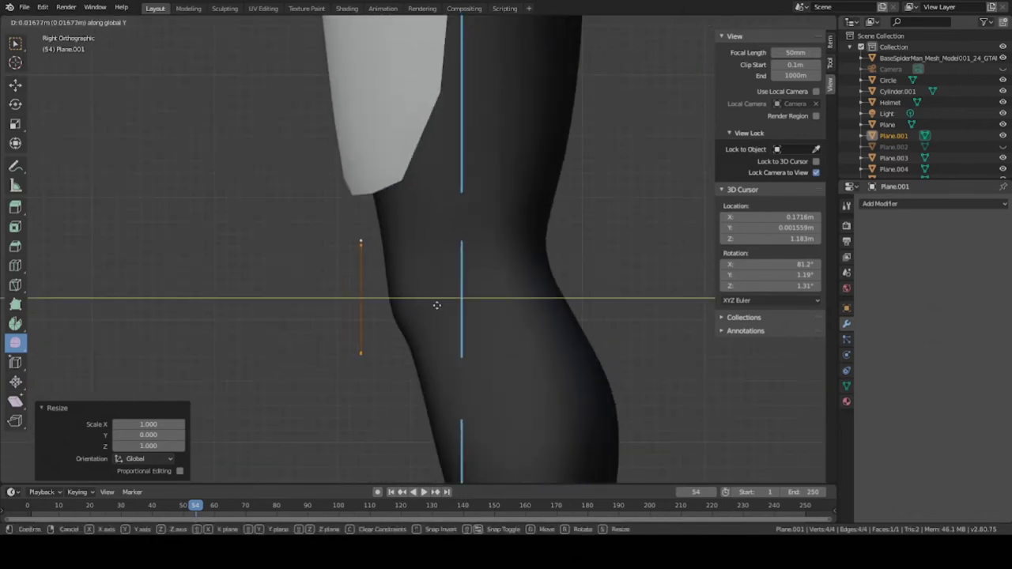
click(437, 306)
Step: Move the knee face's bottom edge along Y toward the leg to tilt the plate
key(KP_1)
click(472, 351)
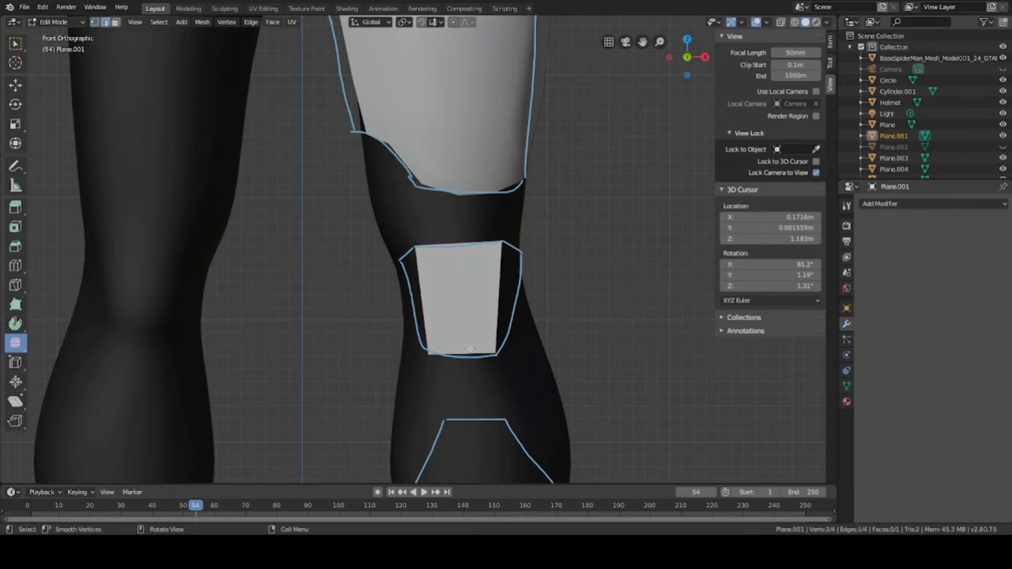
key(KP_3)
middle_drag(370, 363, 390, 368)
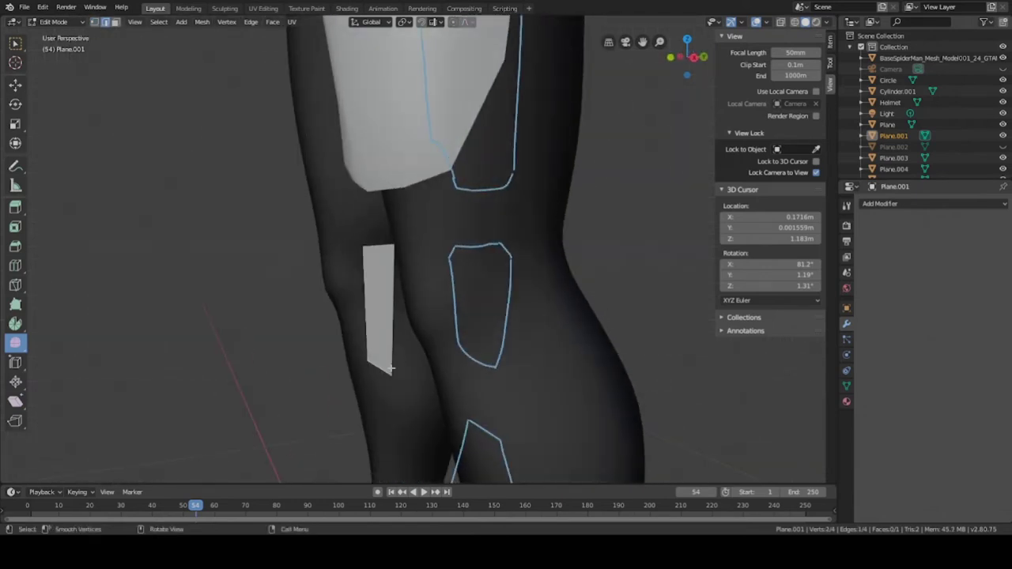
key(KP_3)
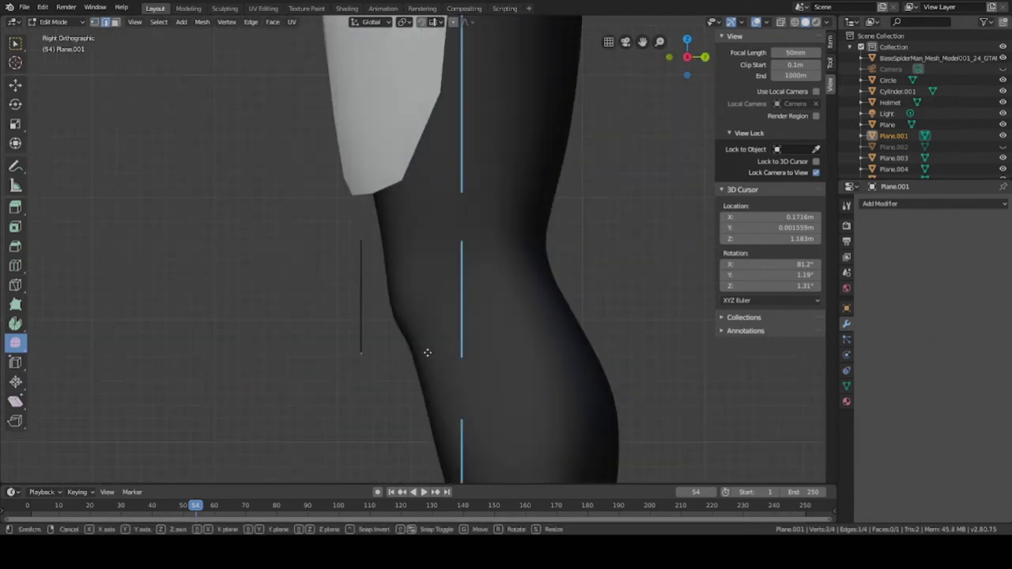
key(g)
key(y)
click(434, 347)
mouse_move(434, 347)
middle_down()
mouse_move(427, 333)
mouse_move(463, 276)
mouse_move(422, 346)
mouse_move(463, 323)
middle_up()
click(441, 329)
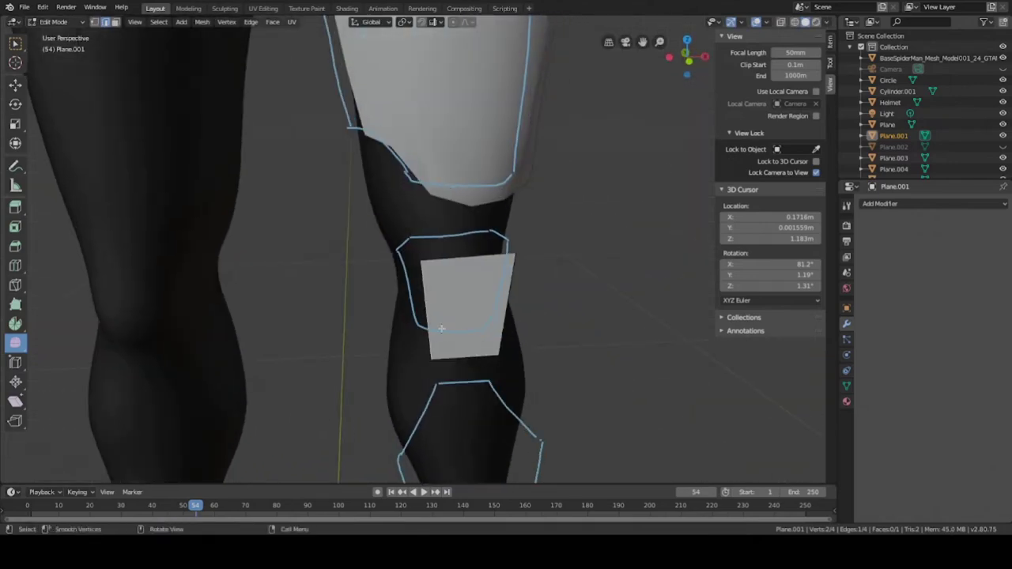
Step: Select the knee face's inner side edge in front view and save the file
key(KP_1)
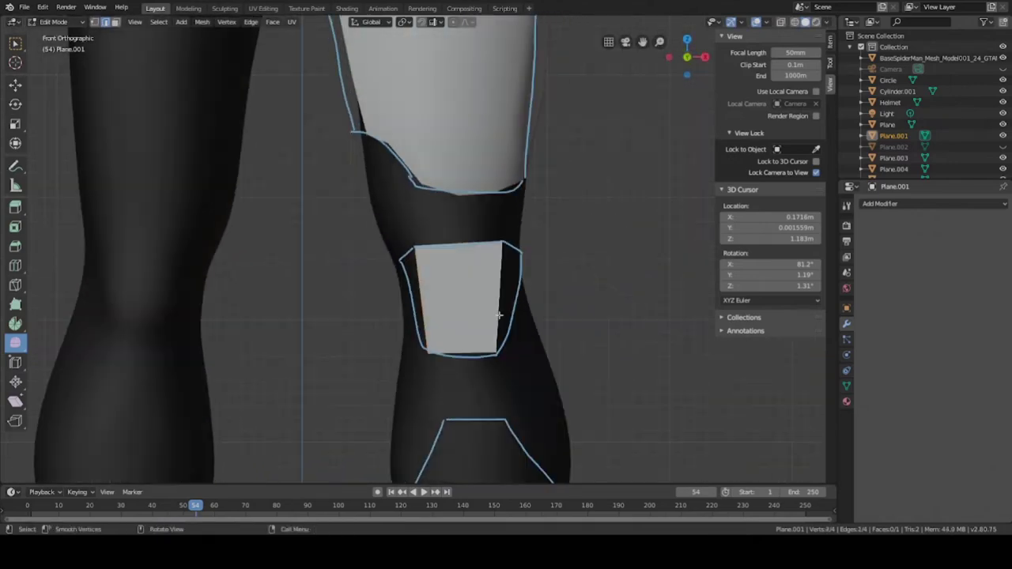
scroll(417, 287, up, 2)
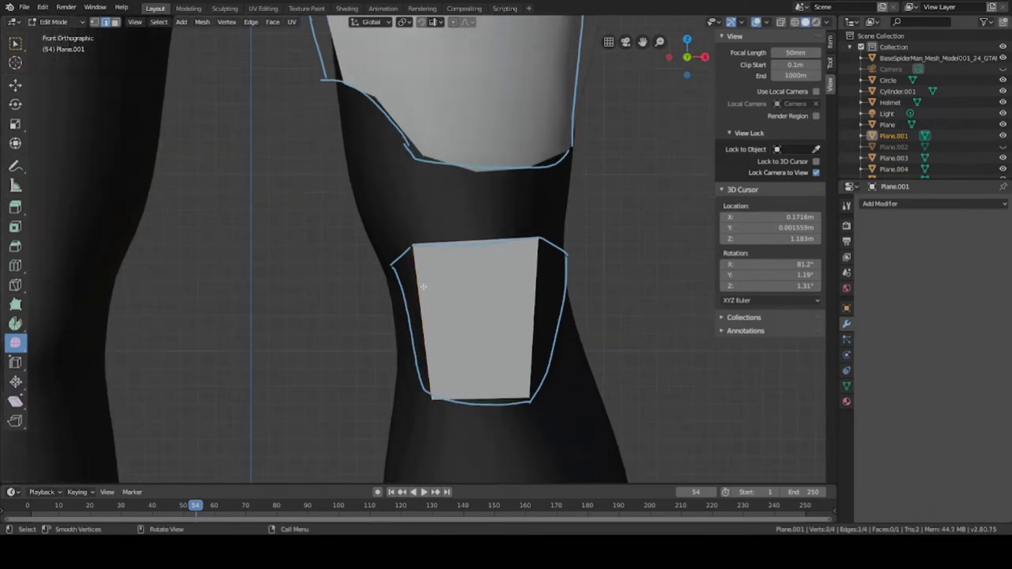
key(ctrl+s)
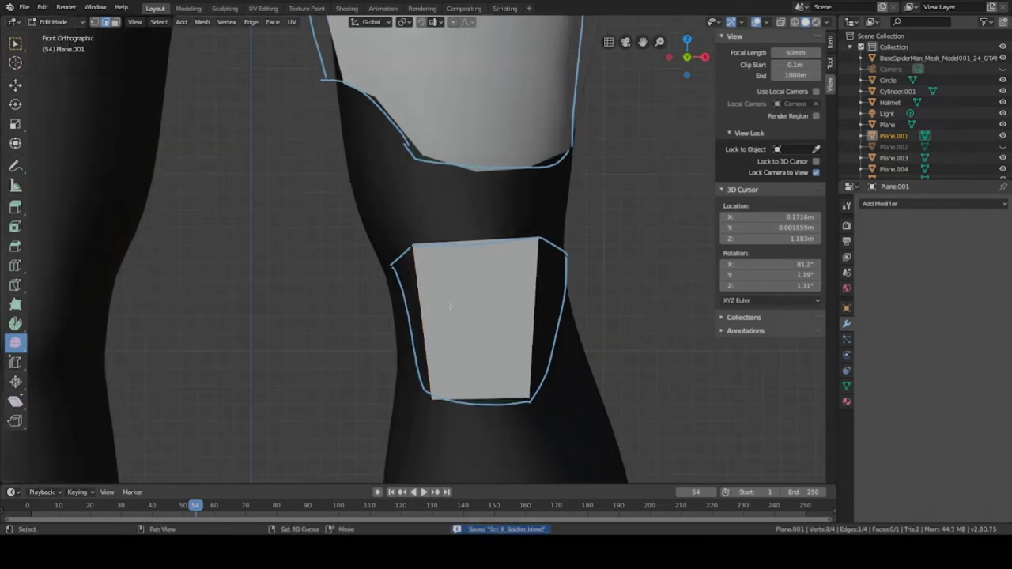
key(shift+e)
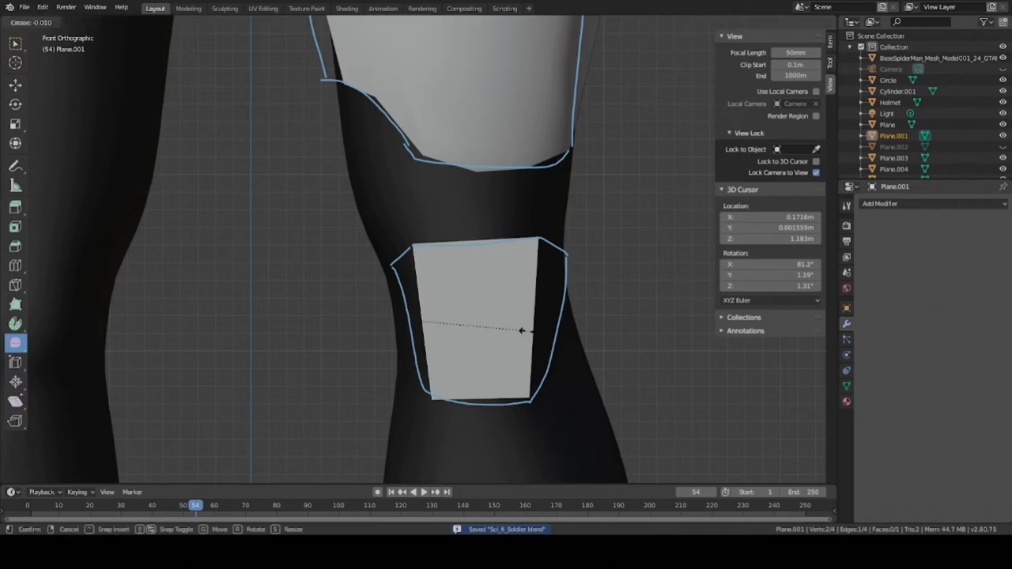
click(487, 322)
key(g)
click(480, 326)
key(ctrl+z)
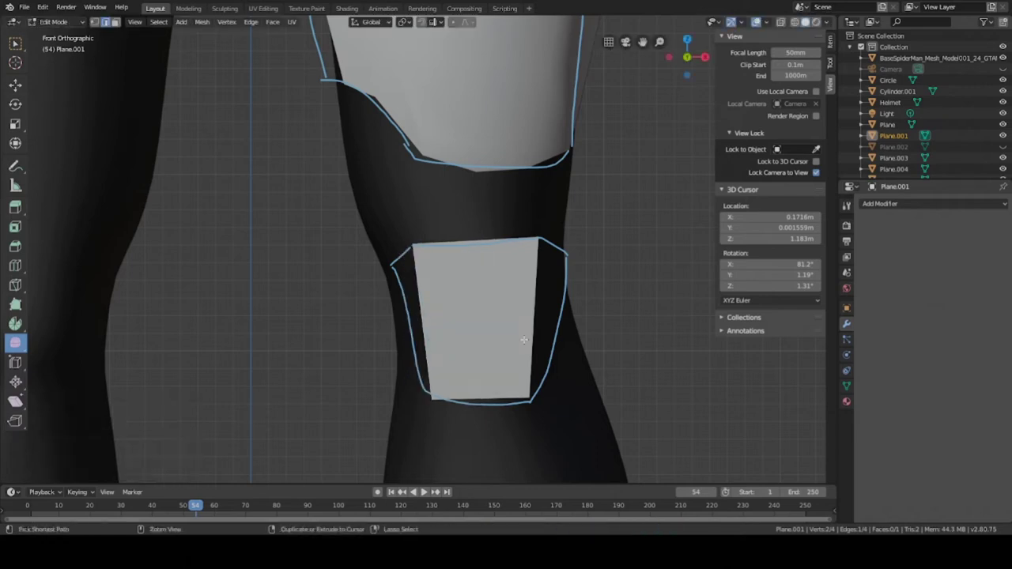
Step: Extrude the knee face's inner side edge along X, scale it to 0.726 and move it onto the outline
key(e)
key(x)
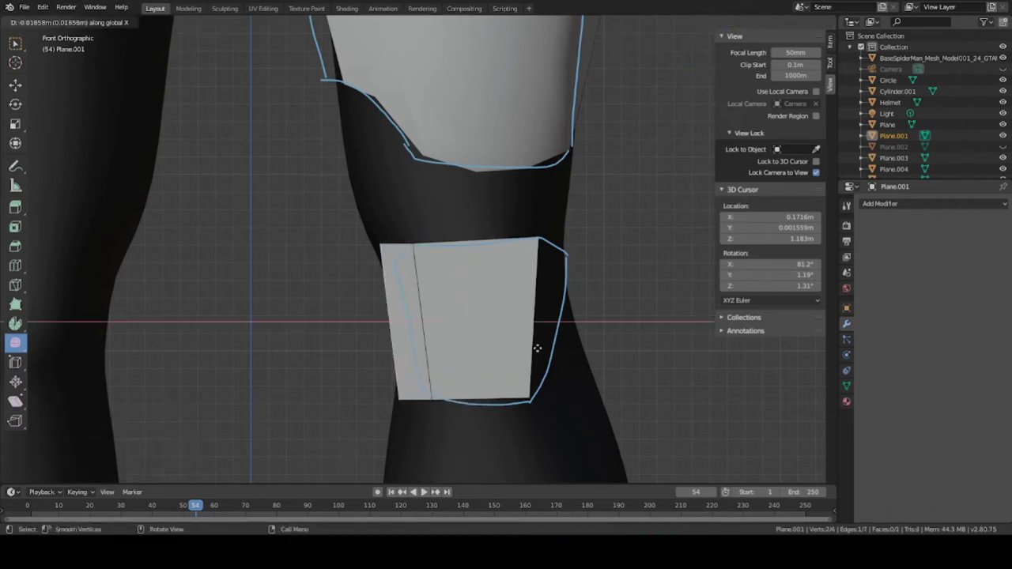
click(535, 346)
key(s)
click(540, 353)
key(g)
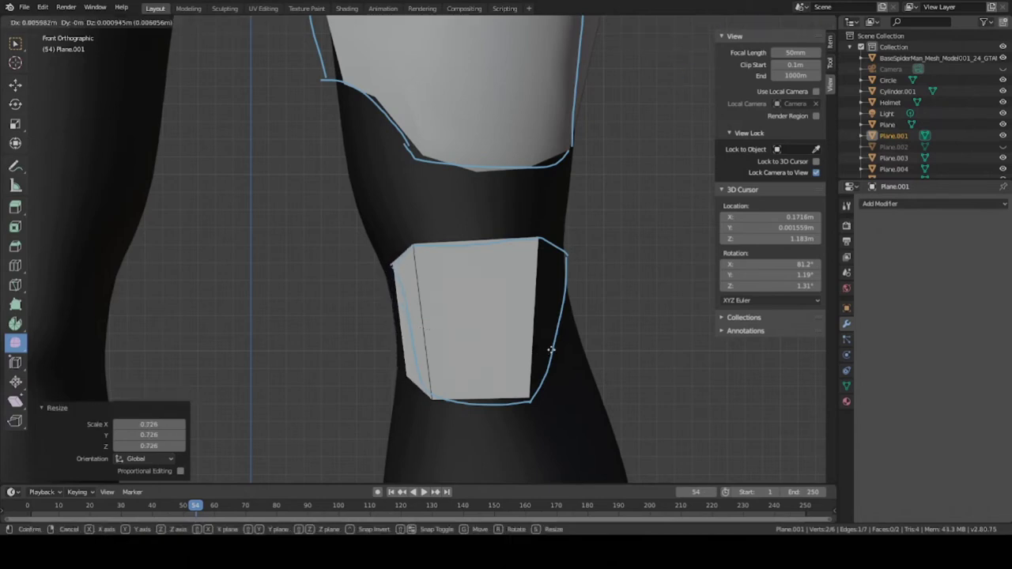
click(553, 351)
Step: Extrude the knee face's outer side edge 0.0148 m along X, shift it 0.00126 m further and scale it to the outline's upper corner
key(e)
key(x)
click(585, 337)
key(s)
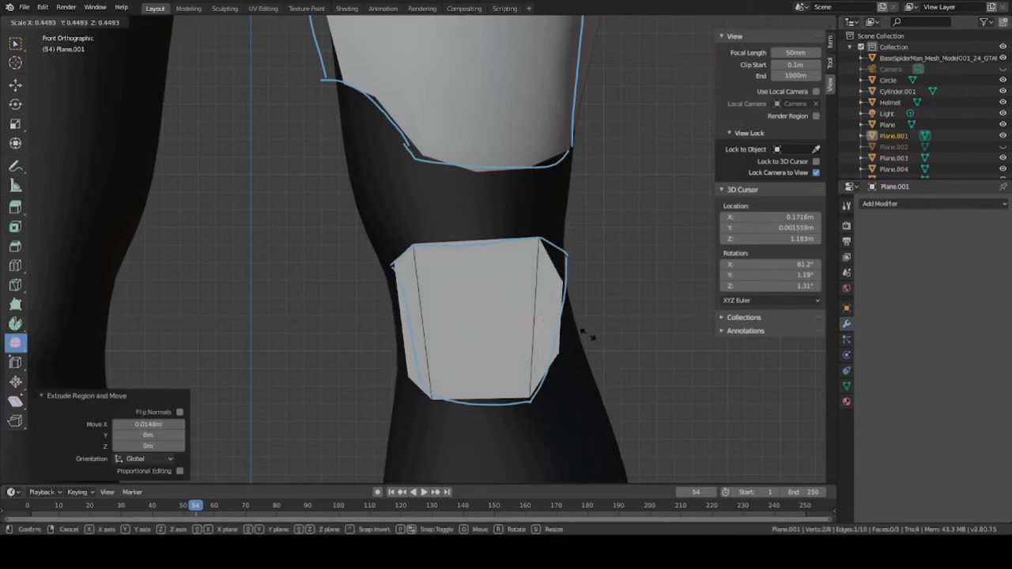
click(600, 353)
key(g)
key(x)
click(603, 355)
key(s)
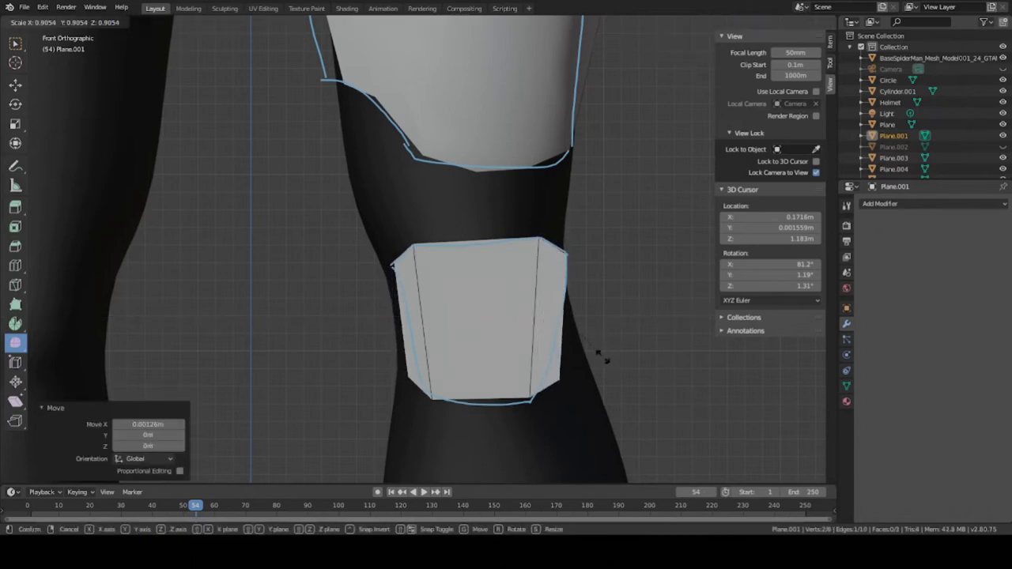
click(598, 354)
Step: Move the knee plate's two outermost side edges back toward the leg along Y by about 0.012 m plus 0.0037 m, and save the file
click(391, 302)
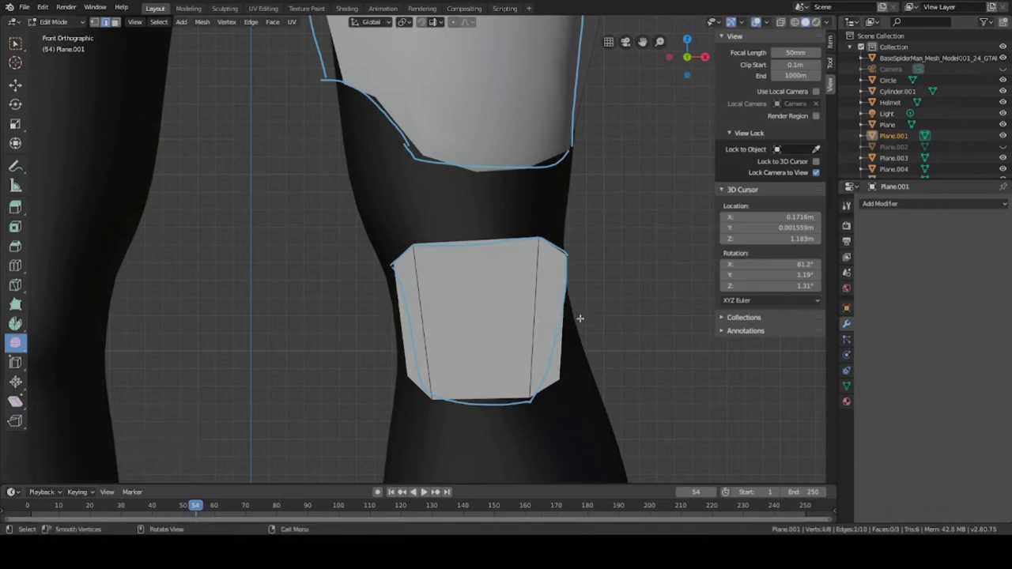
middle_drag(580, 319, 473, 321)
key(g)
key(y)
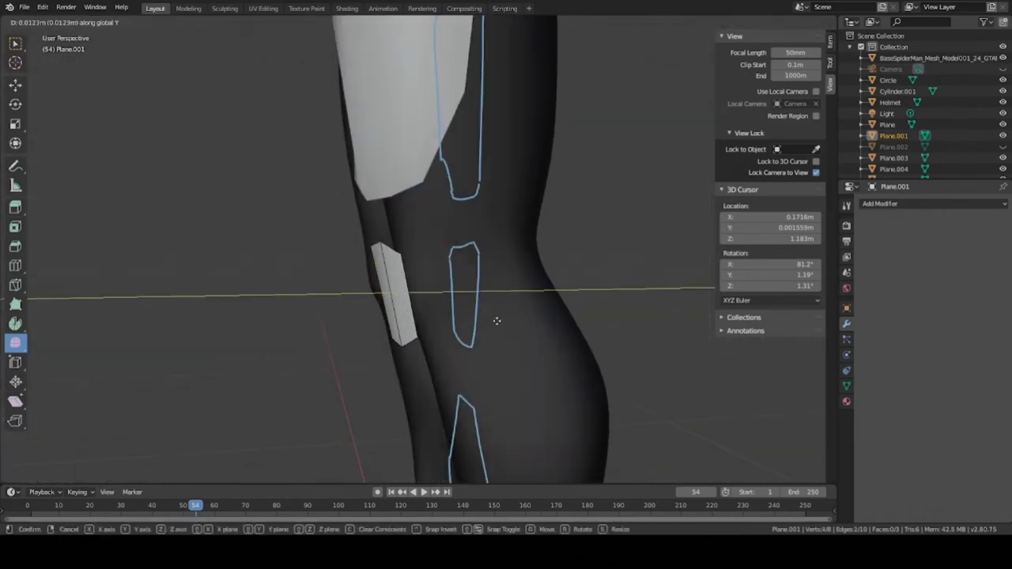
click(497, 321)
middle_drag(359, 313, 536, 279)
key(g)
key(y)
click(432, 318)
scroll(537, 278, down, 3)
middle_drag(402, 286, 443, 305)
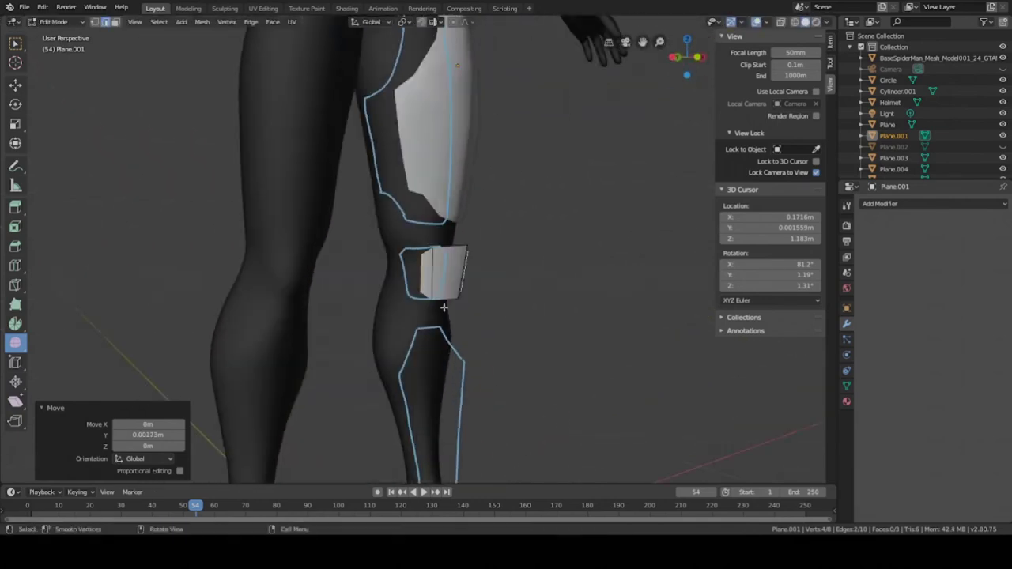
key(ctrl+s)
Step: Add two evenly spaced horizontal loop cuts across the knee plate and save the file
middle_drag(474, 364, 463, 313)
scroll(475, 346, up, 3)
scroll(463, 312, down, 1)
key(Tab)
key(Tab)
scroll(463, 317, up, 2)
key(ctrl+r)
scroll(474, 323, up, 2)
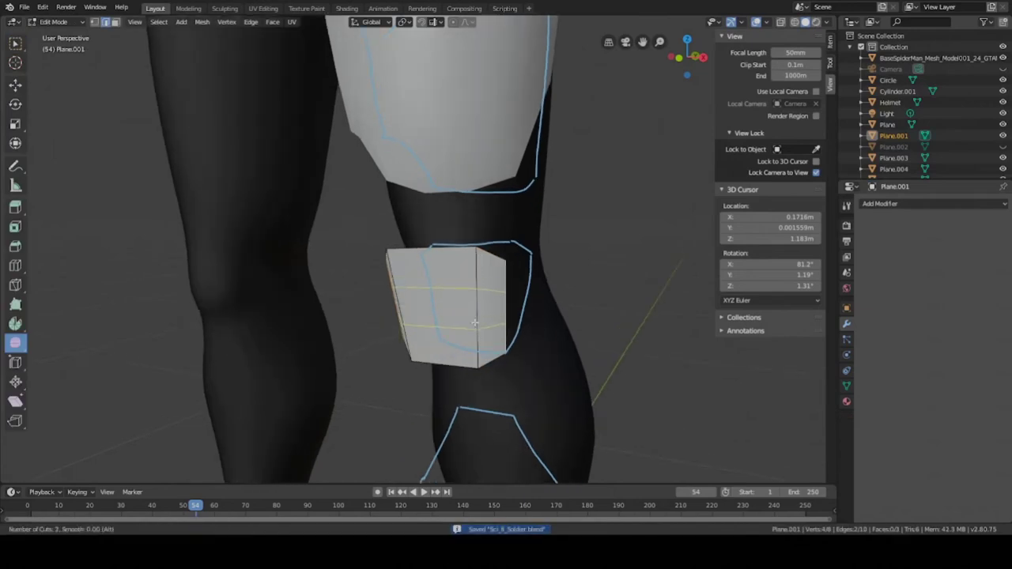
click(475, 322)
right_click(475, 322)
middle_drag(474, 323, 489, 342)
mouse_move(435, 323)
middle_down()
mouse_move(463, 324)
mouse_move(444, 322)
middle_up()
scroll(475, 324, up, 2)
key(ctrl+s)
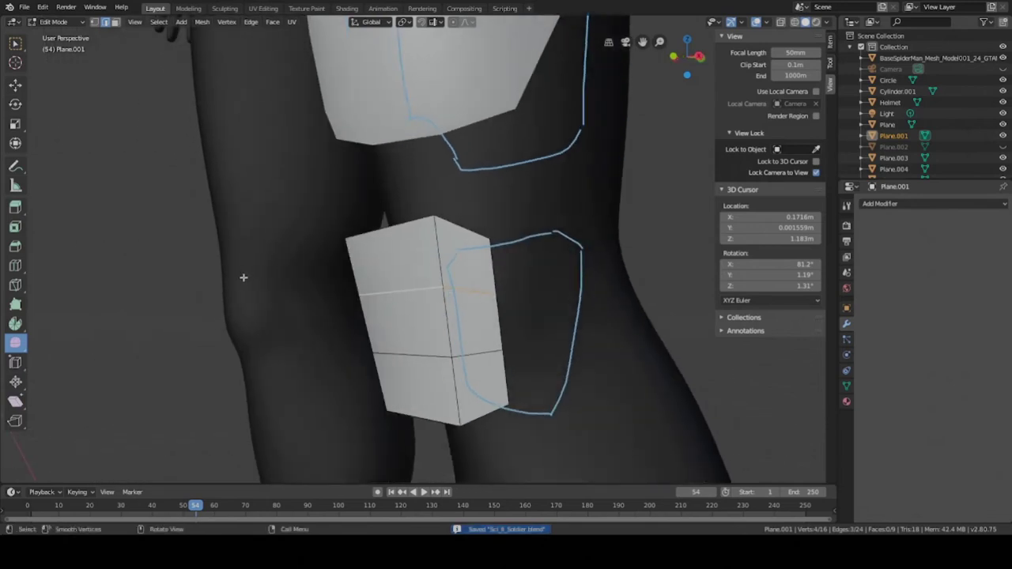
Step: Slide the knee plate's upper loop cut toward the top edge with a factor of 0.379 and save the file
key(a)
key(alt+a)
alt+click(422, 290)
middle_drag(387, 277, 443, 280)
key(g)
key(g)
click(475, 295)
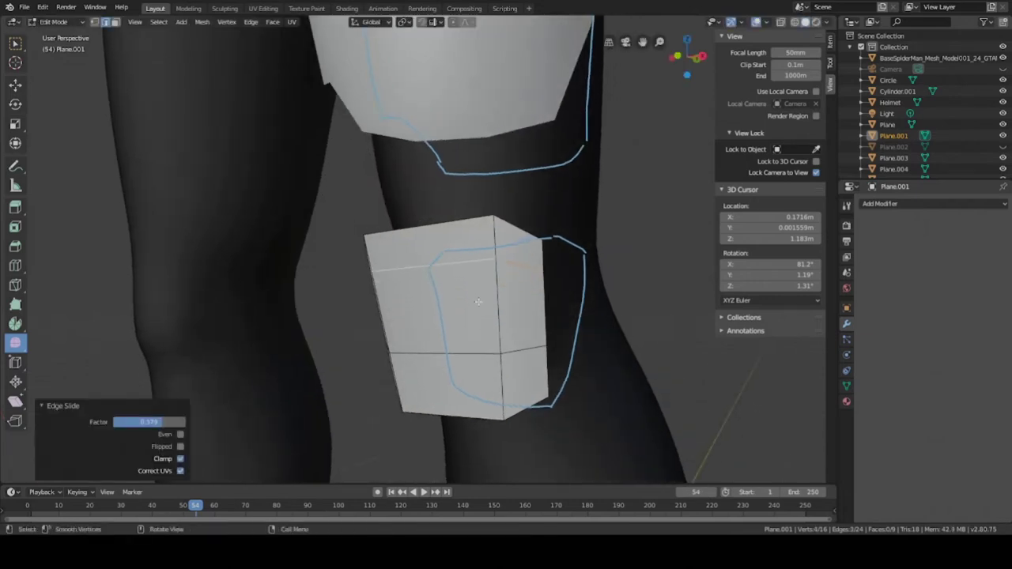
key(ctrl+s)
key(g)
key(g)
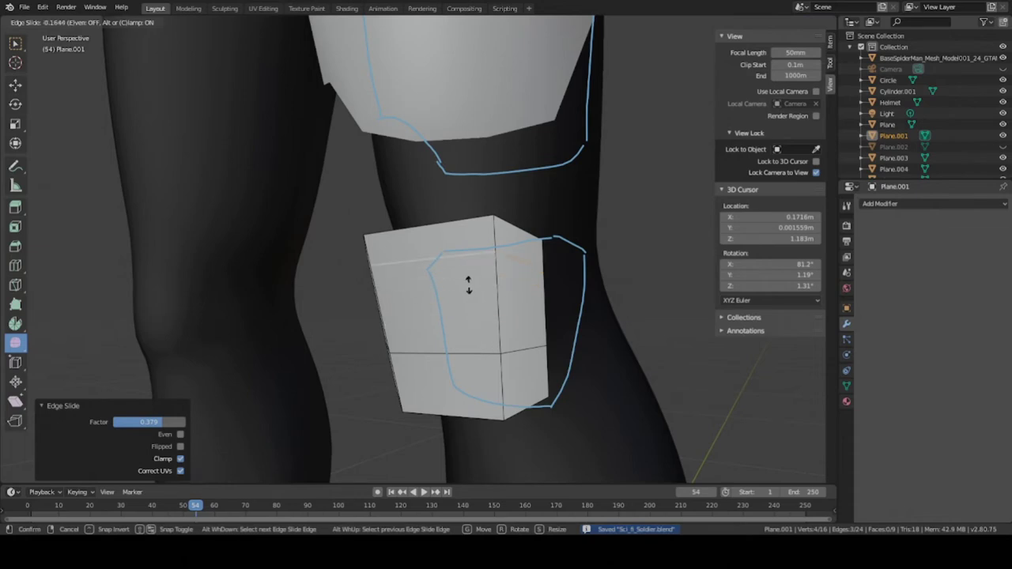
click(467, 284)
Step: Slide the knee plate's lower loop cut toward the bottom edge by a factor of about 0.44
alt+click(450, 351)
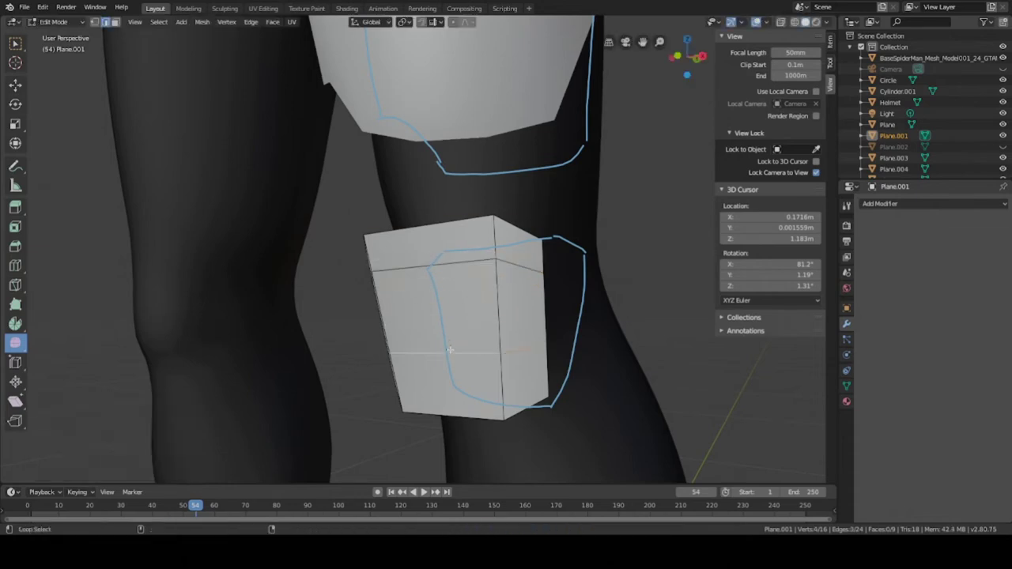
key(g)
key(g)
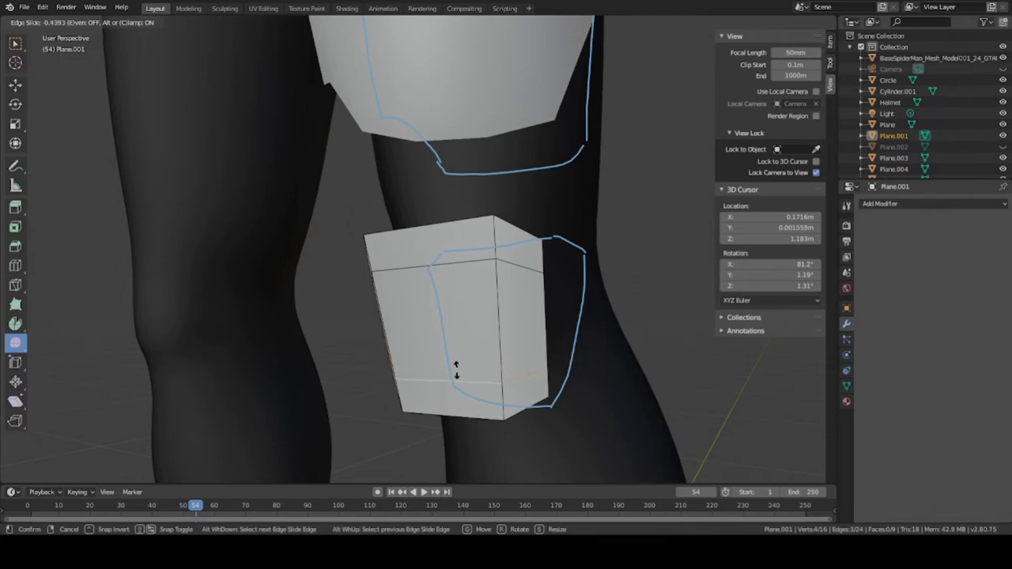
click(455, 370)
Step: Pull the knee plate's central face outward along Y, away from the leg, saving the file first
middle_drag(456, 370, 460, 311)
click(414, 340)
key(ctrl+s)
key(g)
key(y)
click(369, 329)
Step: Examine the knee plate's overall shape and its fit on the leg, with and without the editing overlay
key(Tab)
scroll(370, 333, down, 4)
key(Tab)
scroll(403, 337, up, 3)
scroll(403, 336, down, 5)
key(Tab)
scroll(448, 340, up, 3)
key(Tab)
key(Tab)
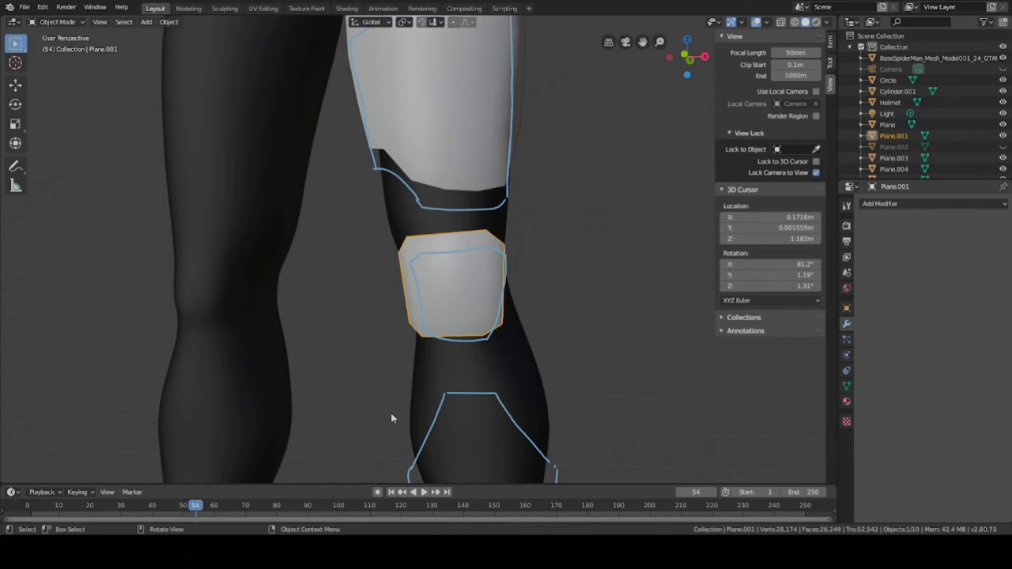
Step: Duplicate the knee plate's central face and place the copy at the shin outline's top, about 0.0186 m along X and -0.124 m along Z
shift+middle_drag(372, 361, 420, 261)
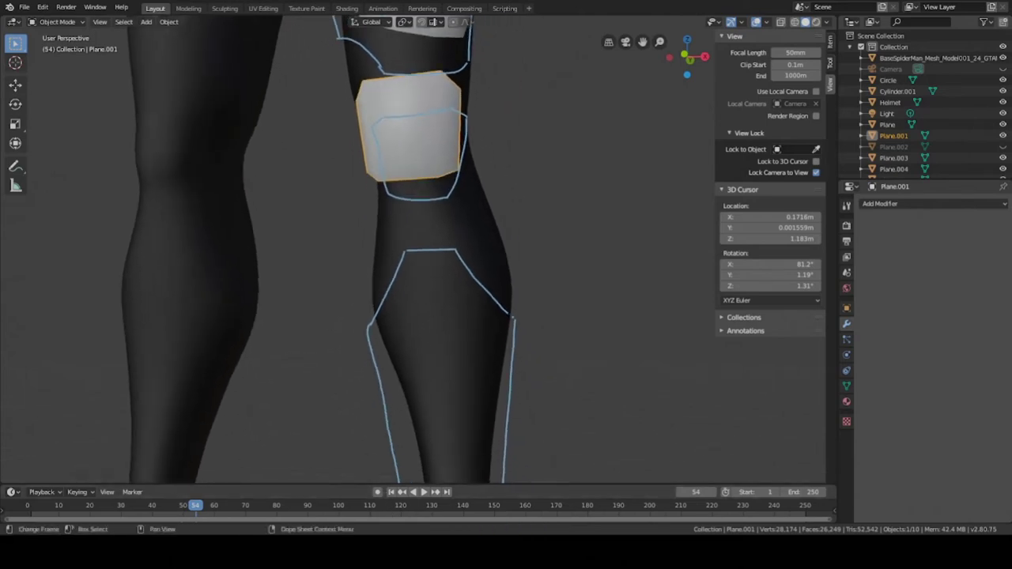
key(KP_1)
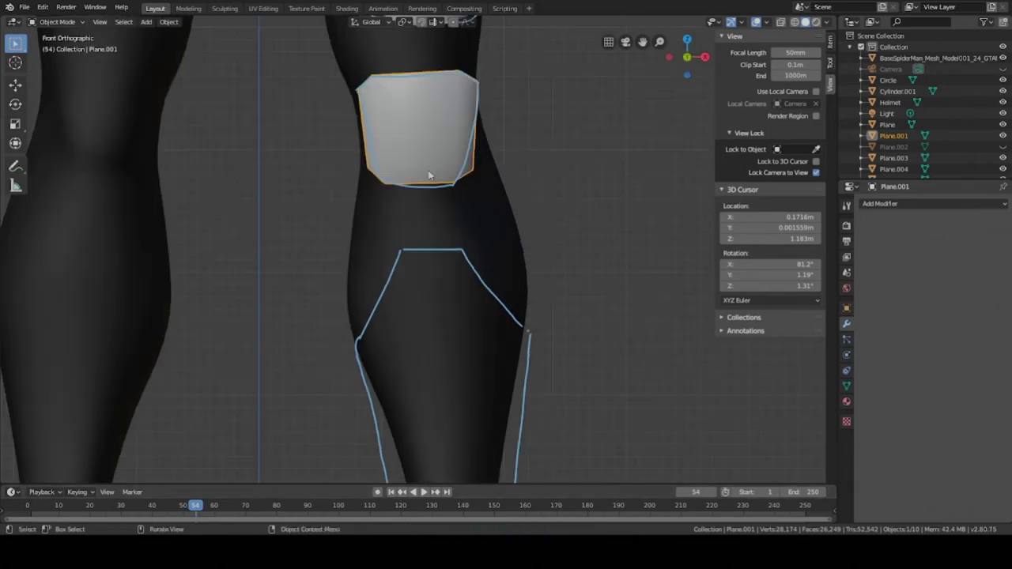
key(Tab)
scroll(417, 141, down, 4)
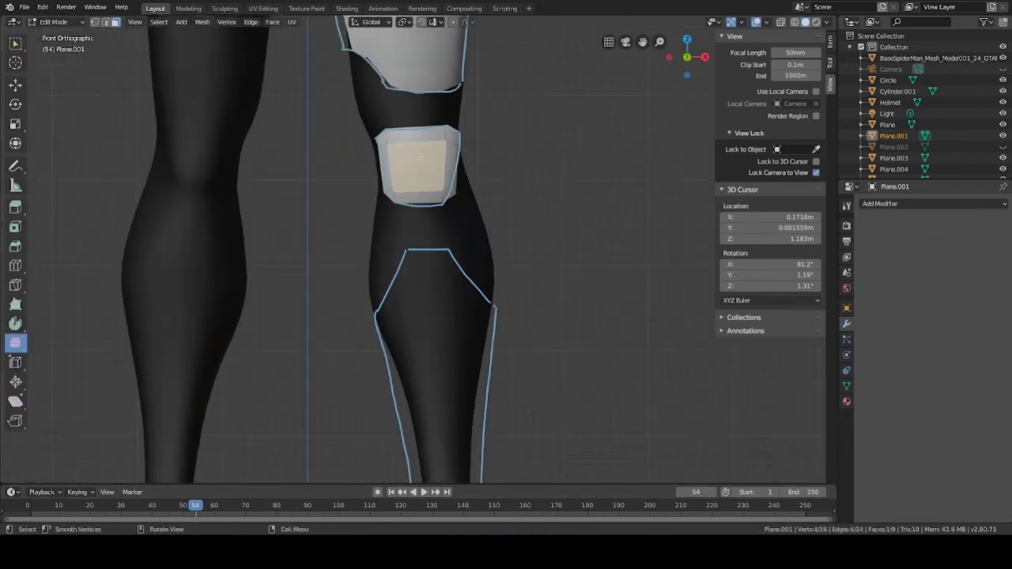
key(ctrl+s)
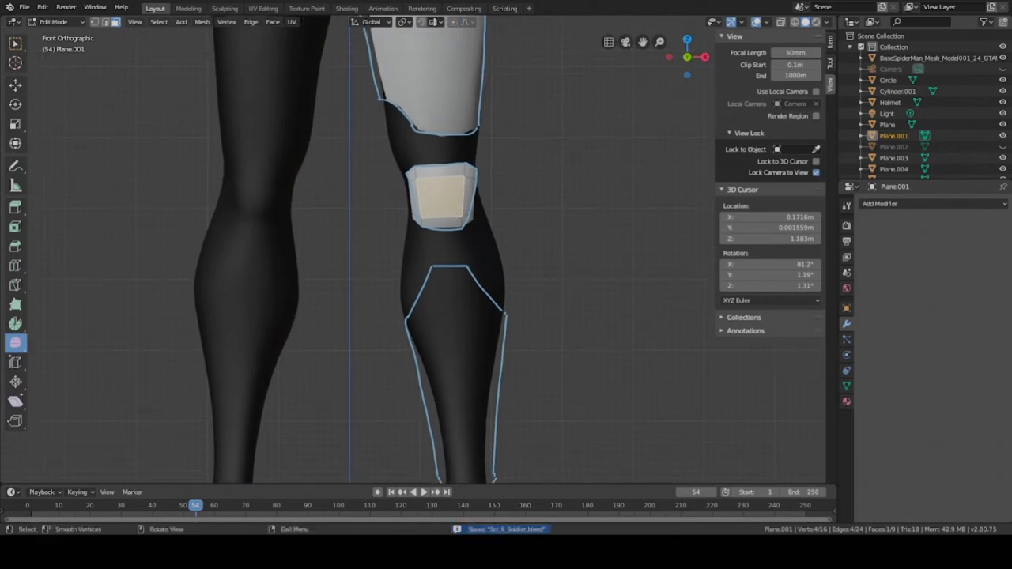
key(g)
right_click(461, 220)
scroll(466, 203, up, 3)
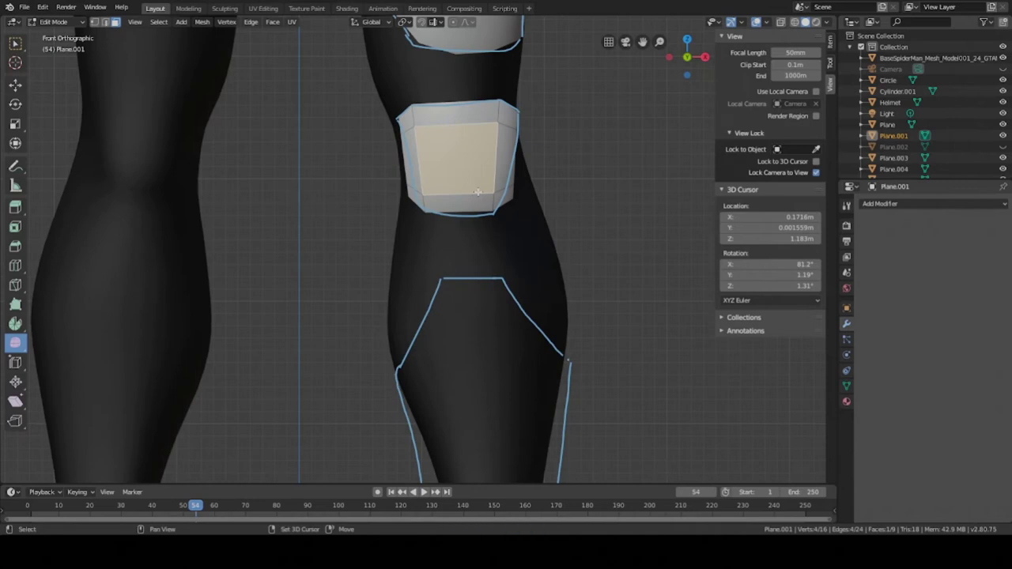
key(g)
click(504, 340)
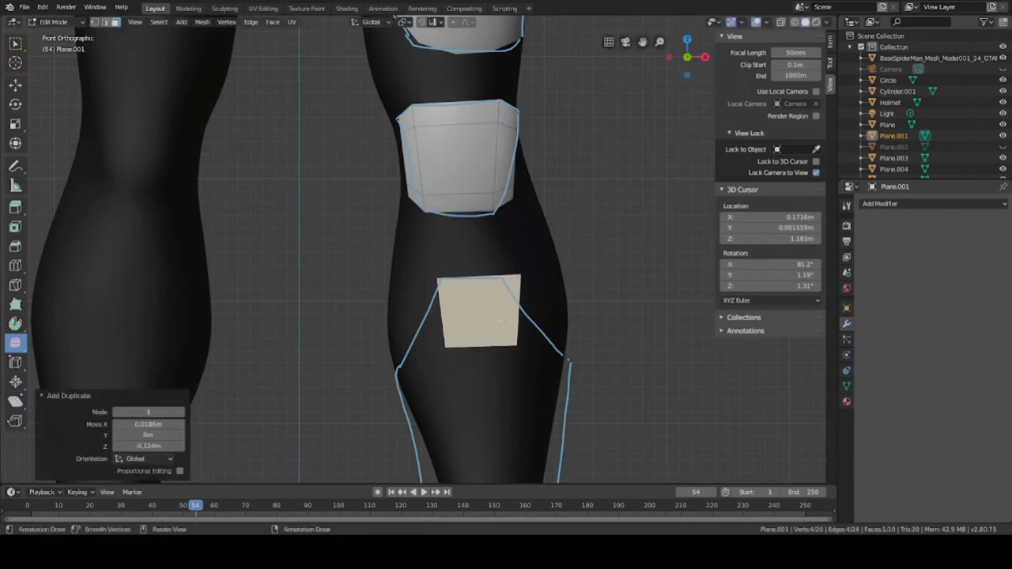
Step: Separate the duplicated shin face into its own object, select that object and save the file
key(p)
click(498, 320)
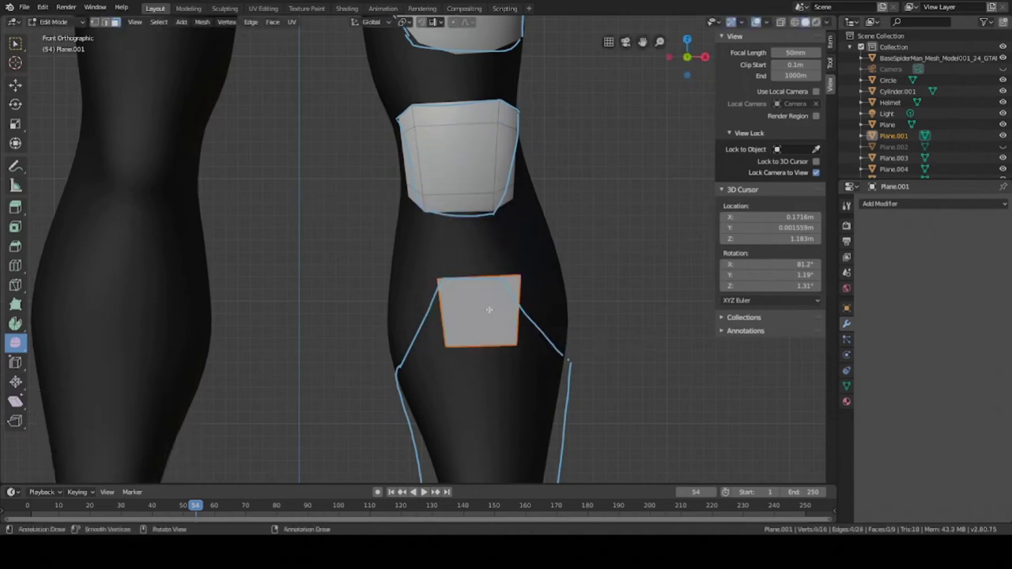
key(Tab)
click(480, 303)
key(ctrl+s)
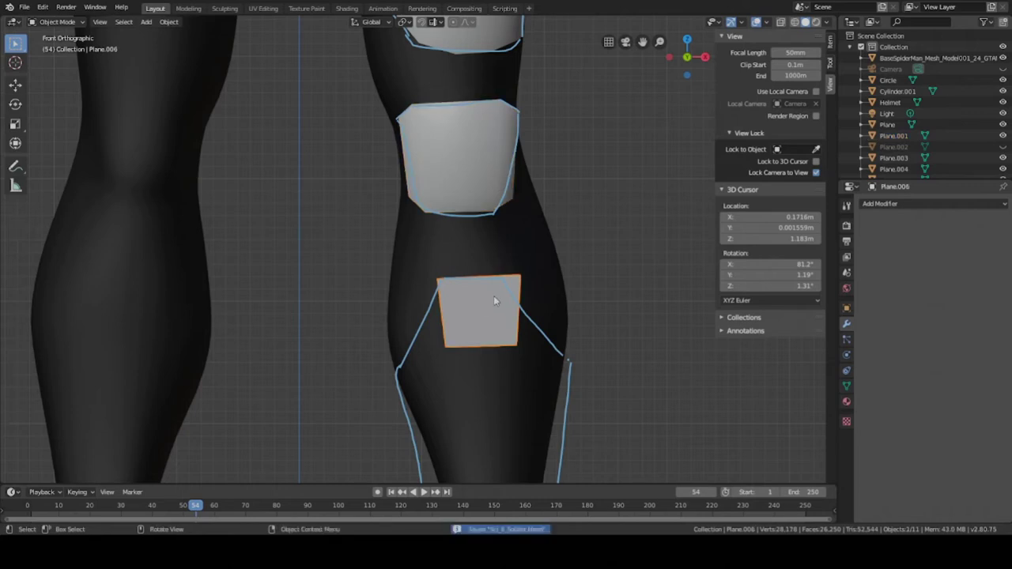
Step: Move the shin face's two upper corners onto the top corners of the shin outline
key(Tab)
key(1)
click(525, 274)
key(g)
click(511, 276)
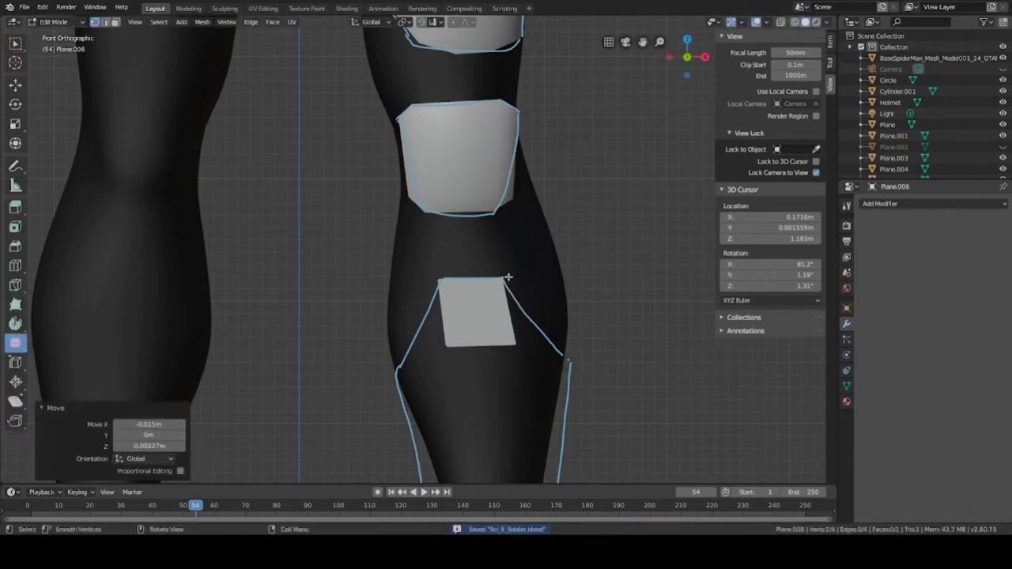
click(449, 277)
key(g)
click(452, 278)
Step: Move the shin face's two lower corners out to the widest corners of the shin outline
click(447, 345)
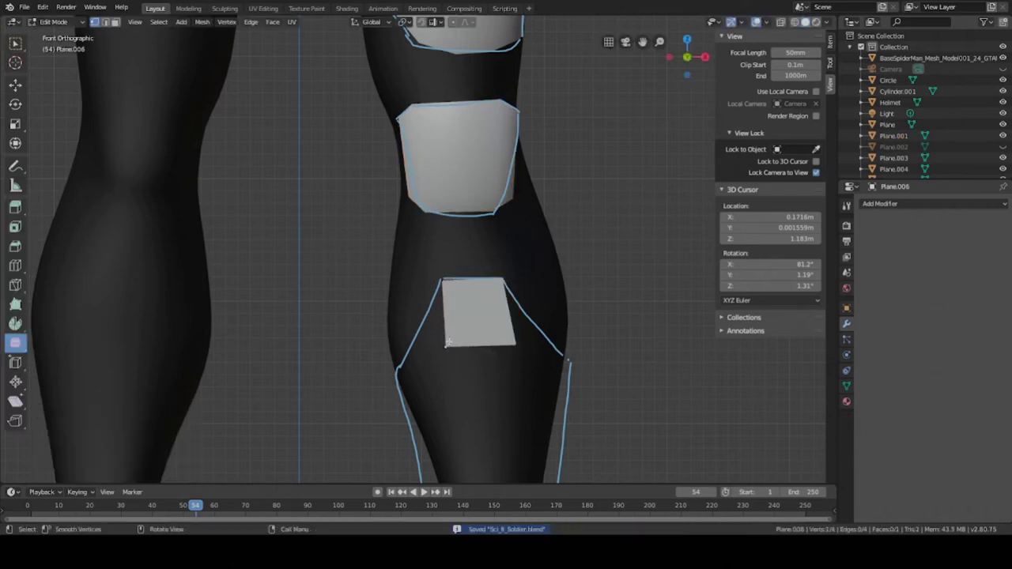
key(g)
click(400, 366)
click(515, 346)
key(g)
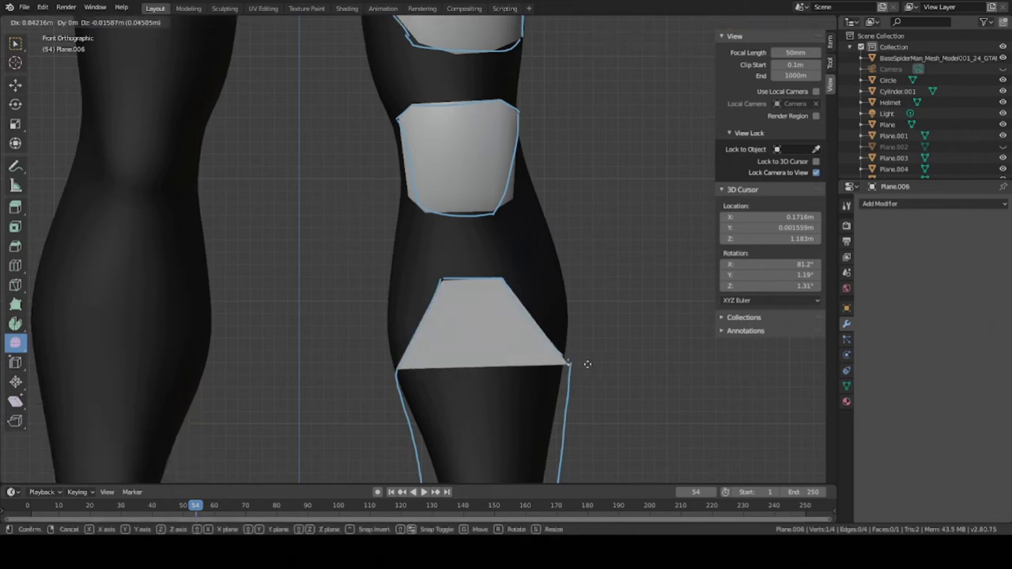
click(574, 358)
Step: Flatten the whole shin face along the global Y axis by scaling it to 0
middle_drag(574, 358, 435, 319)
key(a)
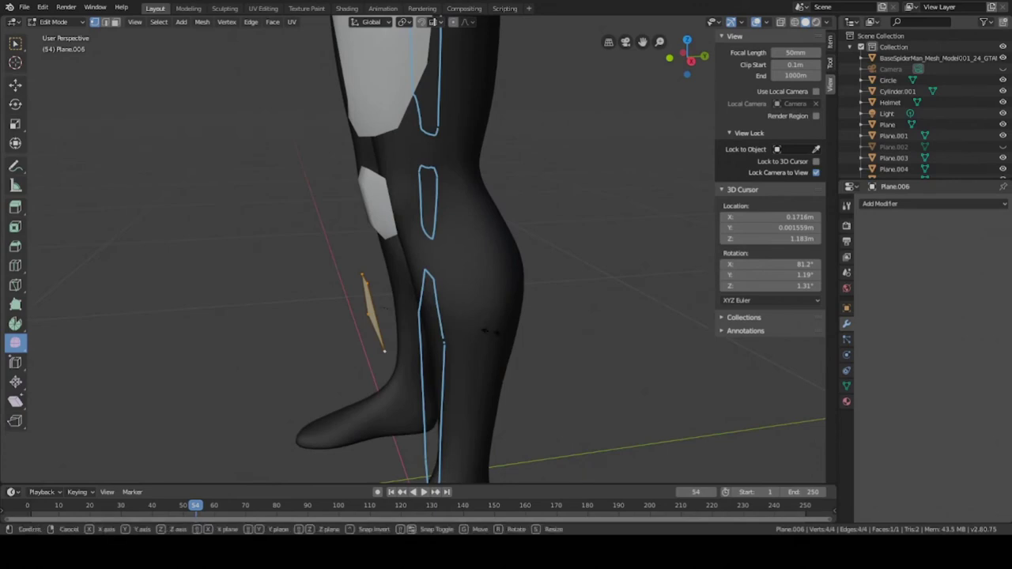
text(sy)
text(0)
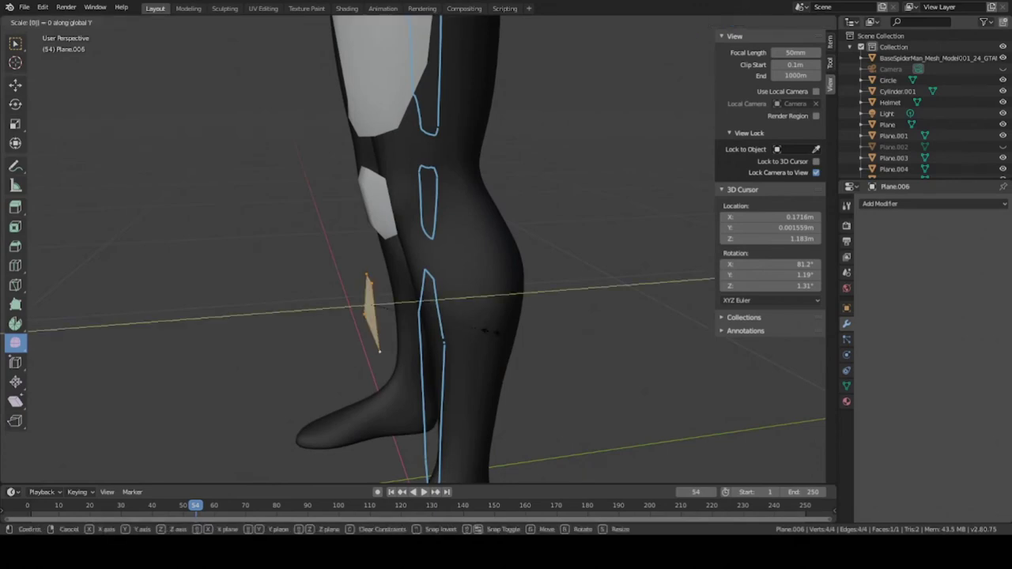
key(Return)
Step: Move the flattened shin face about 0.0345 m along Y toward the leg and tilt it about 11.8° around X
middle_drag(485, 331, 430, 277)
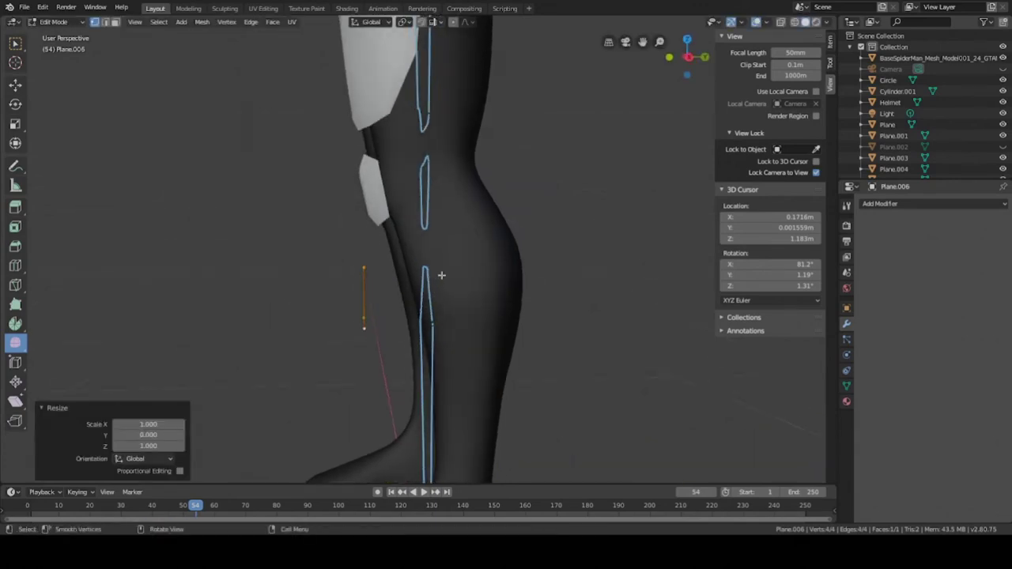
key(KP_3)
key(g)
key(y)
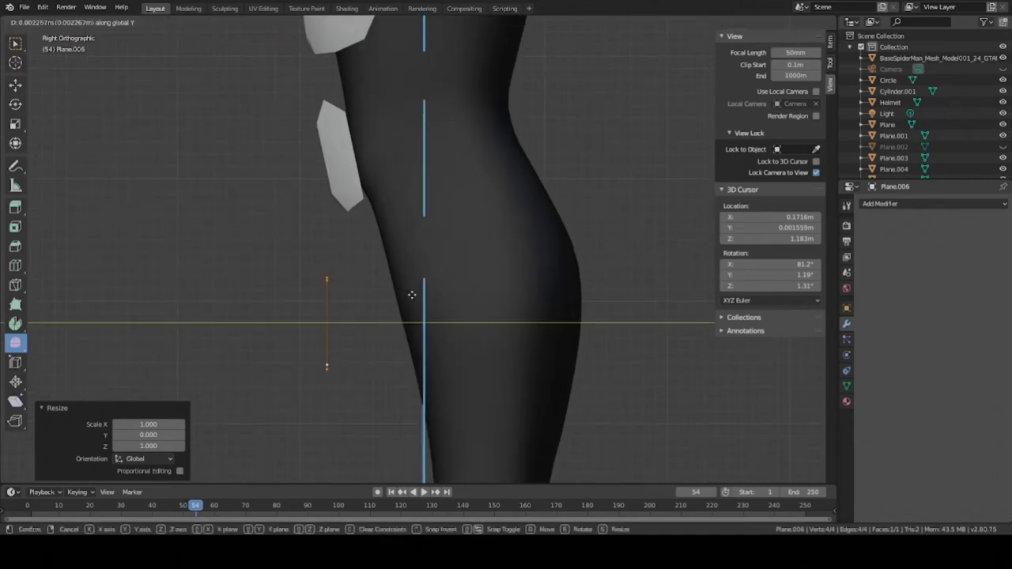
click(458, 304)
key(r)
key(x)
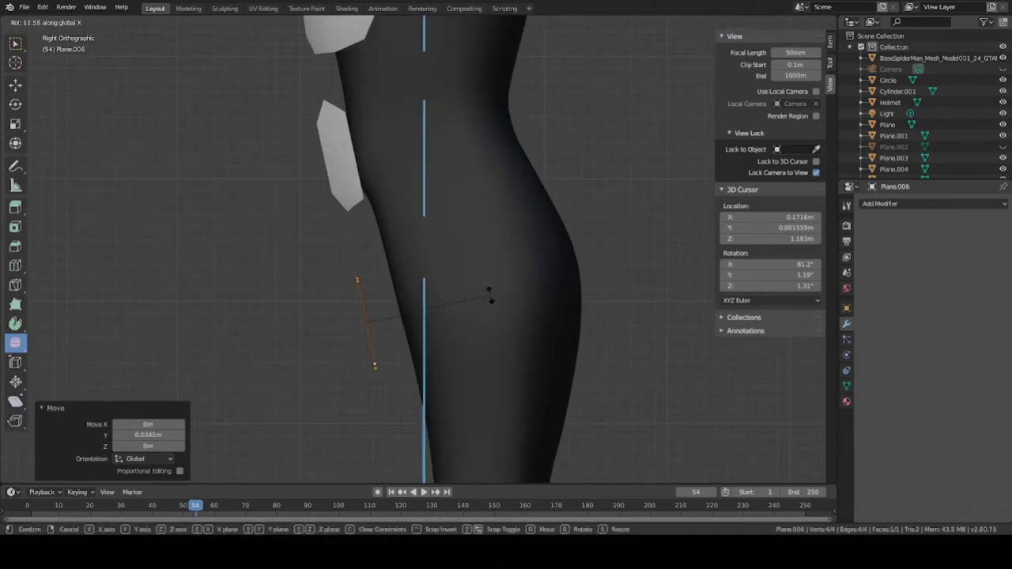
click(490, 297)
Step: Select the bottom edge of the shin face in the front view and save the file
scroll(366, 106, down, 5)
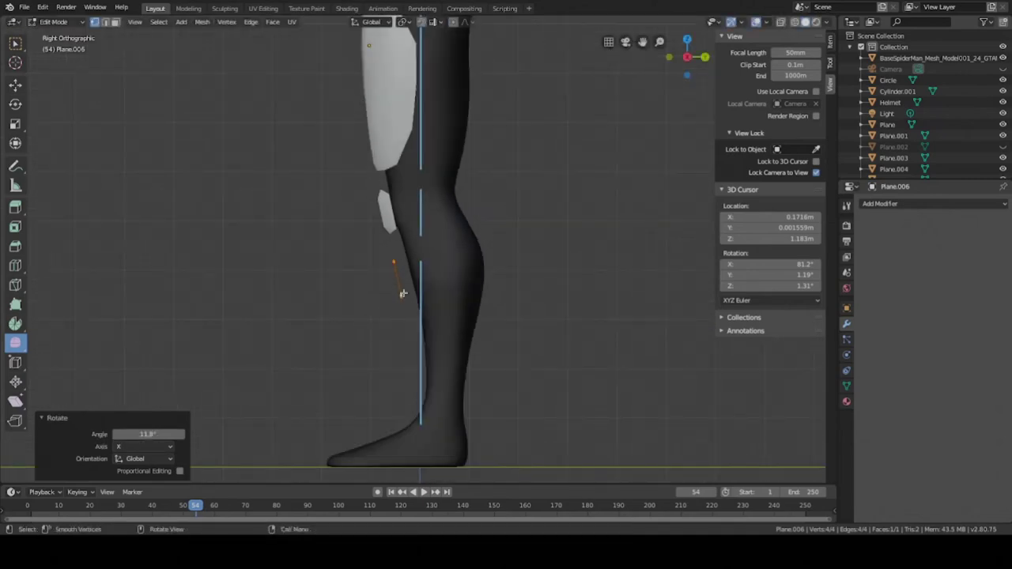
scroll(386, 234, up, 3)
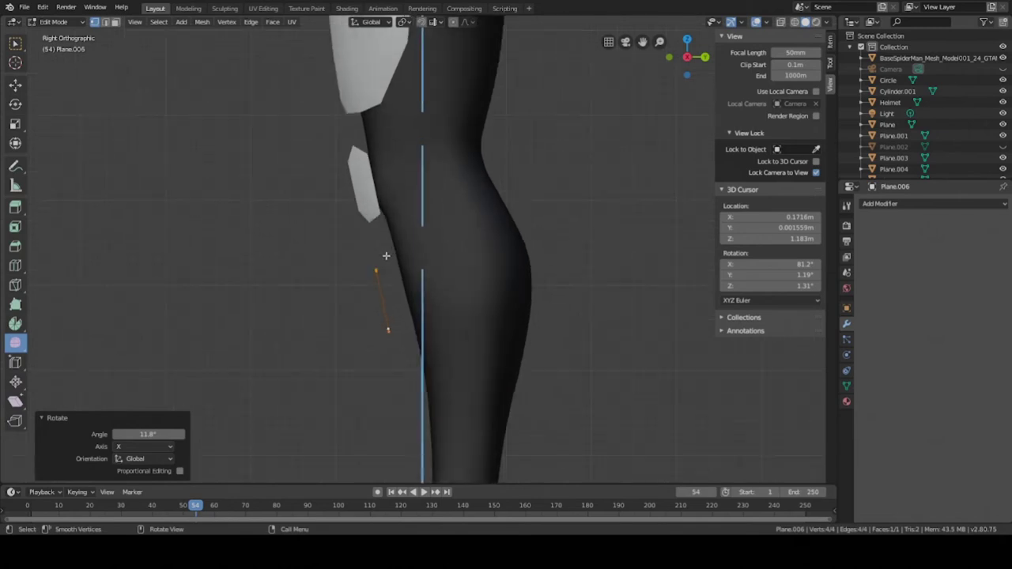
scroll(407, 253, down, 4)
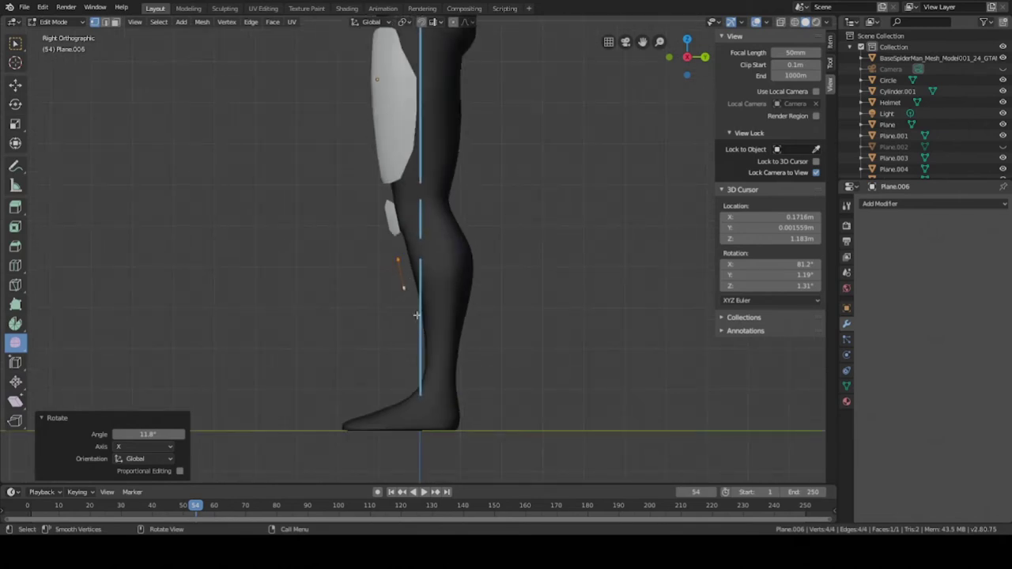
key(KP_1)
scroll(406, 283, up, 2)
key(2)
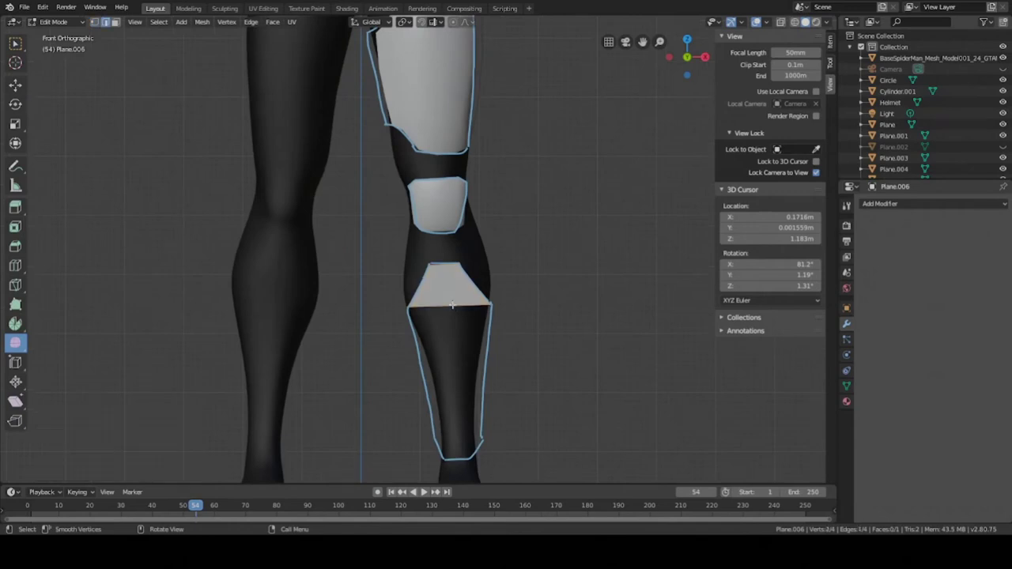
scroll(448, 314, down, 2)
key(ctrl+s)
scroll(449, 308, up, 4)
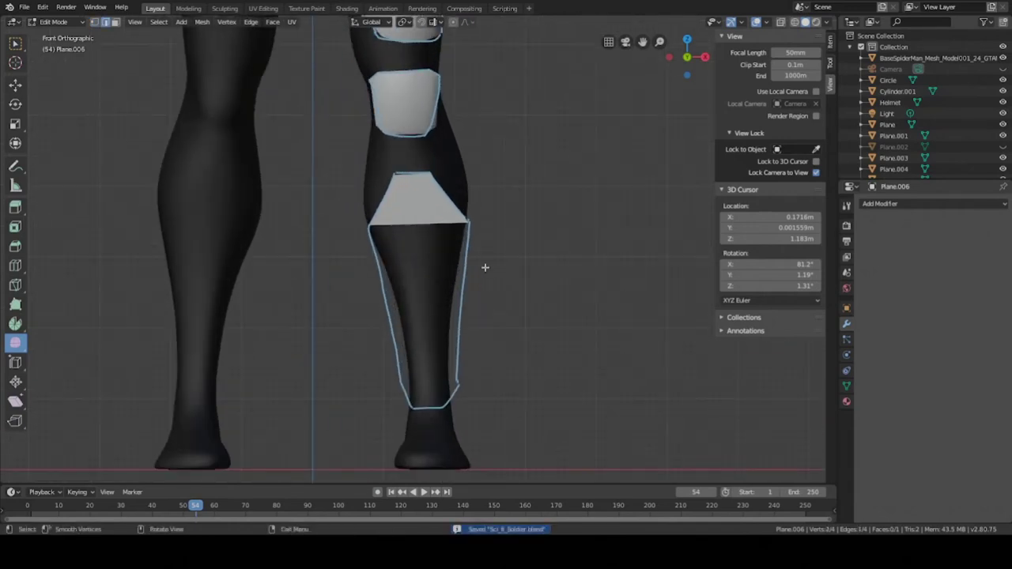
scroll(485, 267, up, 3)
scroll(462, 235, down, 2)
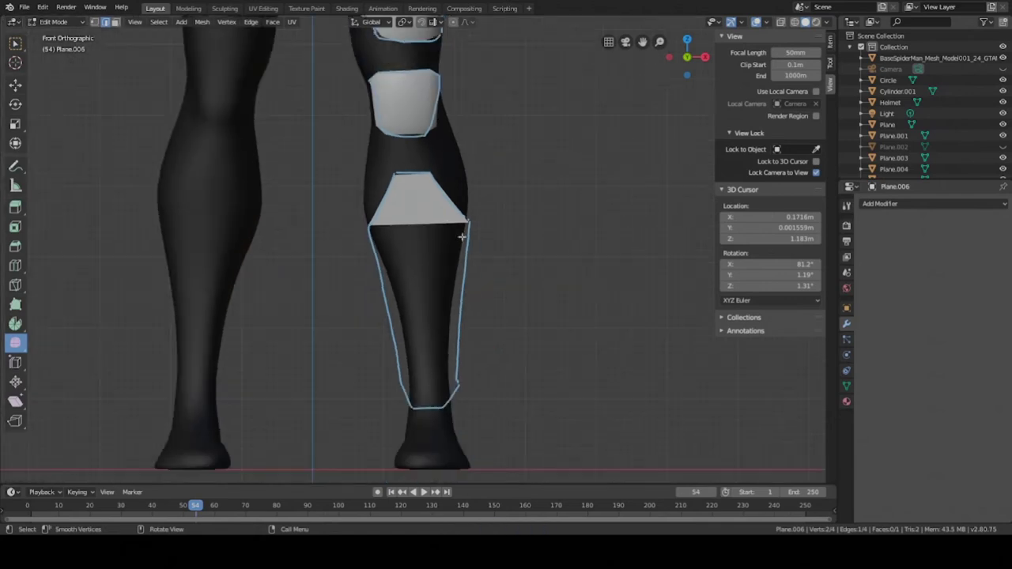
Step: Extrude the bottom edge down the shin outline, scale it to about 0.455 and shift it to centre it within the outline
key(e)
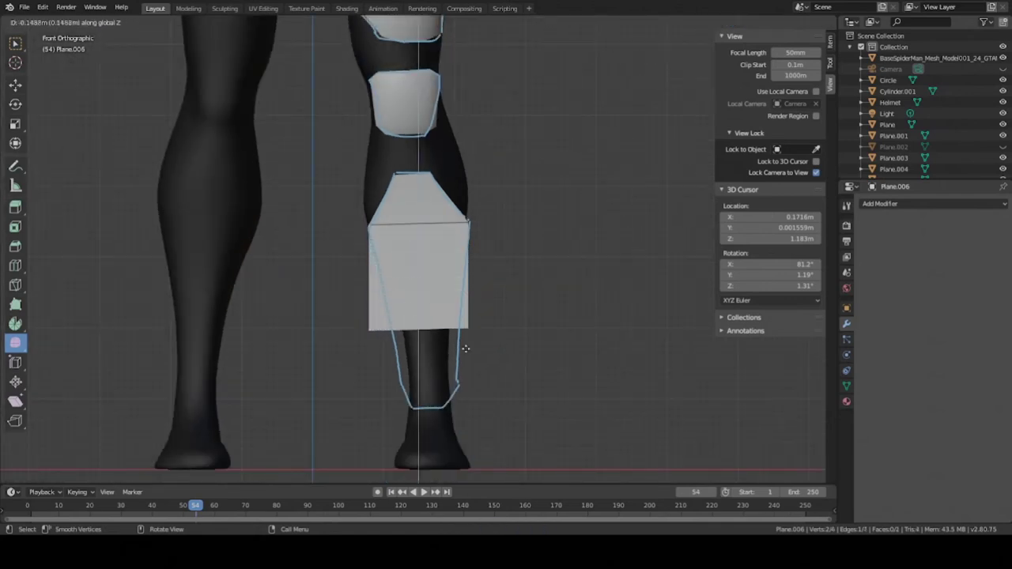
click(470, 399)
key(s)
click(480, 362)
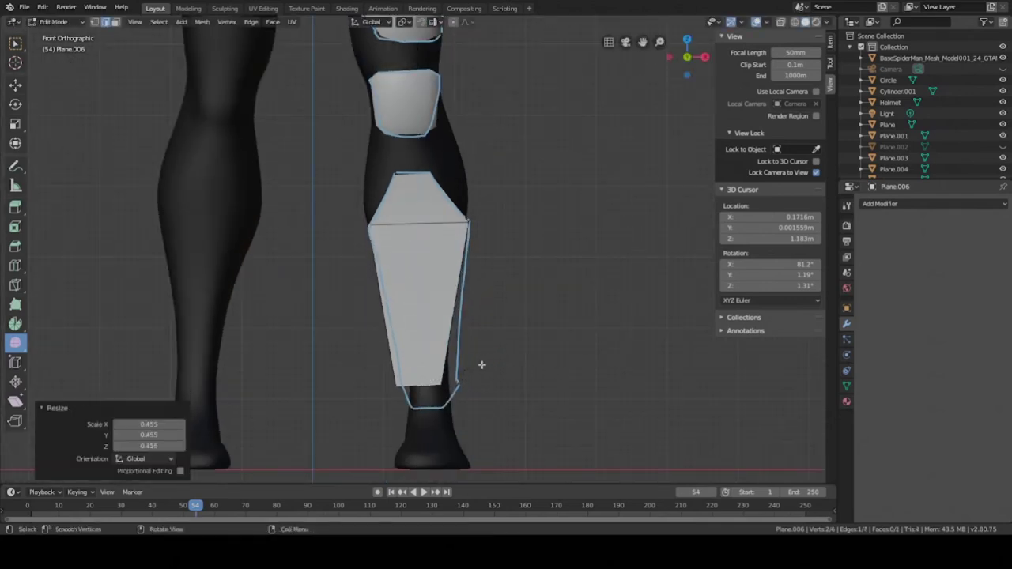
key(g)
click(488, 366)
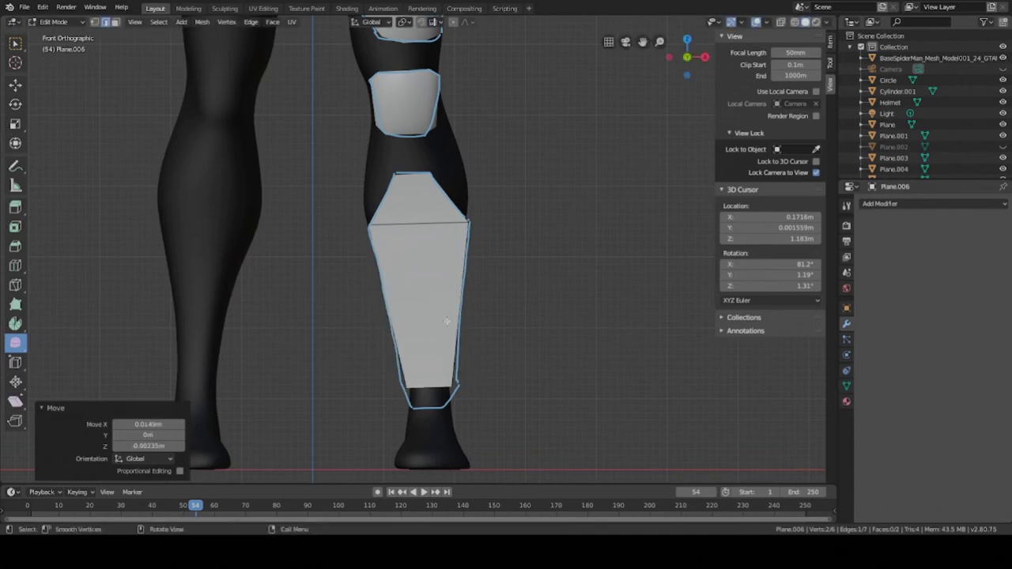
Step: Reposition and widen the extruded edge so its ends meet the lower bend corners of the shin outline
key(g)
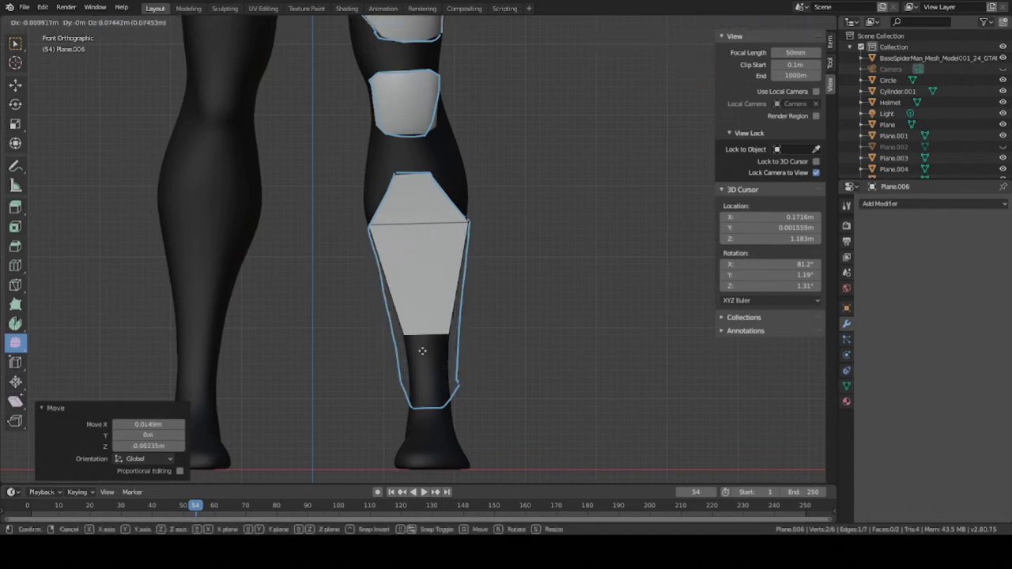
click(425, 403)
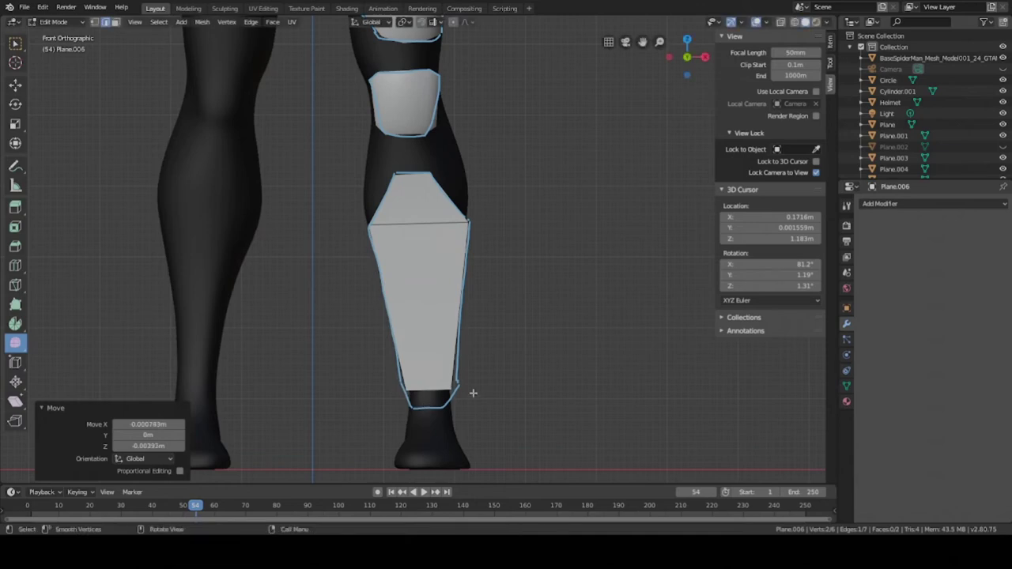
key(s)
click(483, 394)
key(g)
right_click(483, 390)
Step: Extrude the lower edge to the bottom of the outline, scale it to about 0.498 and nudge it up about 0.0039 m
key(e)
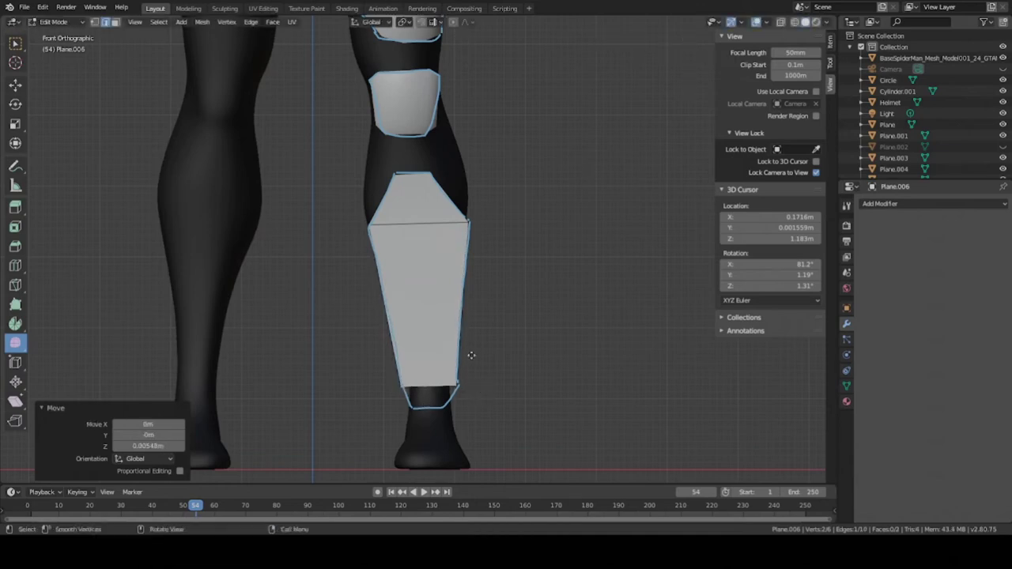
click(470, 368)
key(s)
click(473, 388)
key(g)
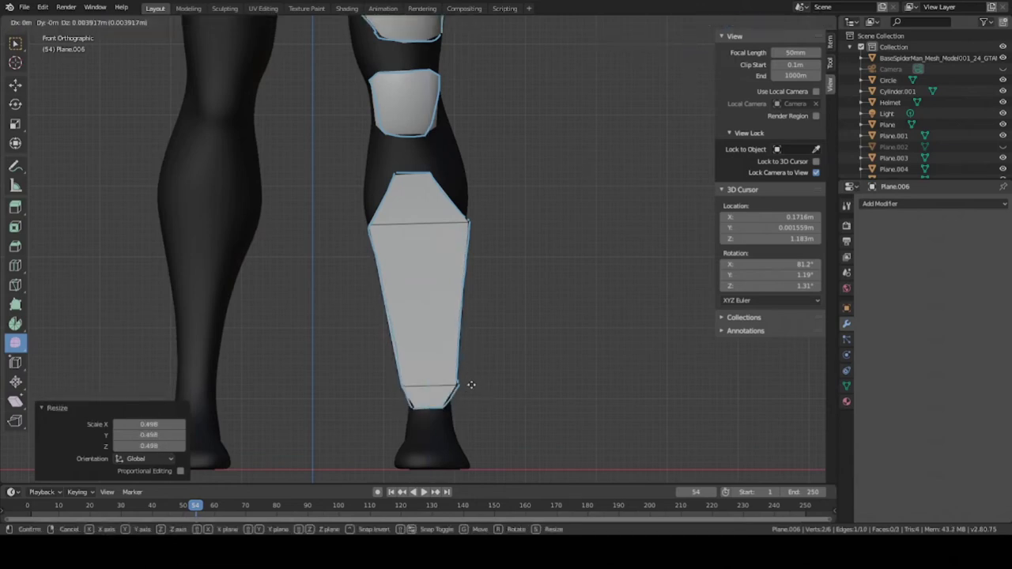
click(472, 386)
Step: Rotate the bottom face of the shin plate about 6.18° around X and move it along Y toward the ankle
middle_drag(472, 387, 350, 365)
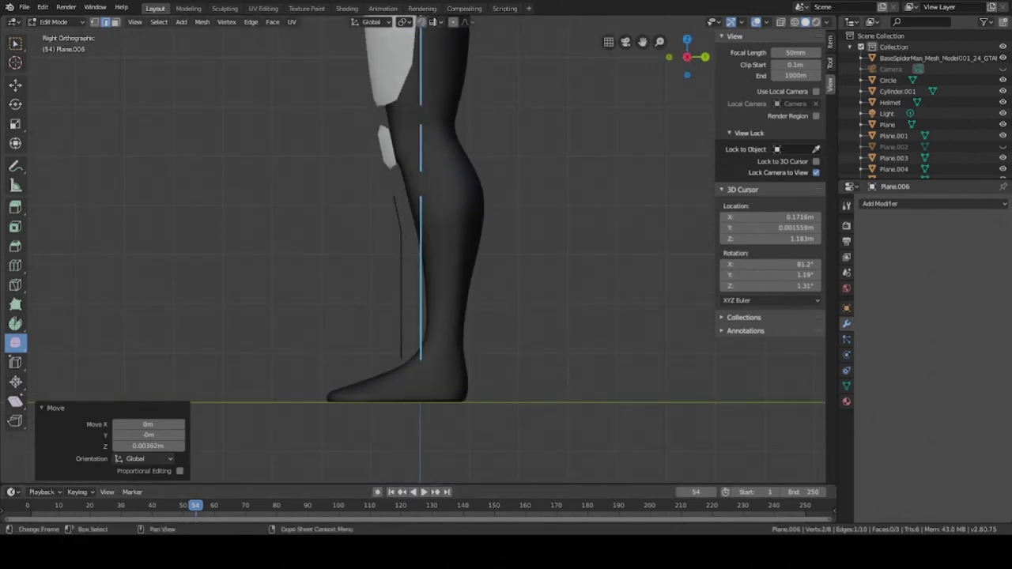
middle_drag(361, 321, 503, 319)
key(3)
click(424, 355)
middle_drag(459, 348, 420, 340)
key(r)
key(x)
click(474, 354)
key(g)
key(y)
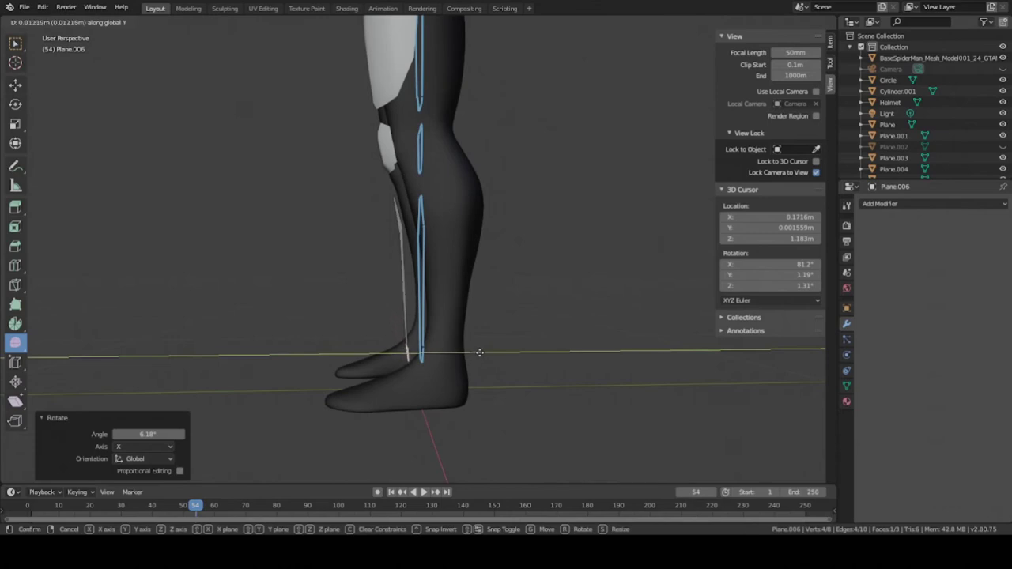
click(483, 352)
Step: Move the shin plate's widest horizontal edge about 0.009 m along Y toward the leg and save the file
middle_drag(486, 351, 493, 419)
key(g)
key(y)
click(362, 289)
key(ctrl+s)
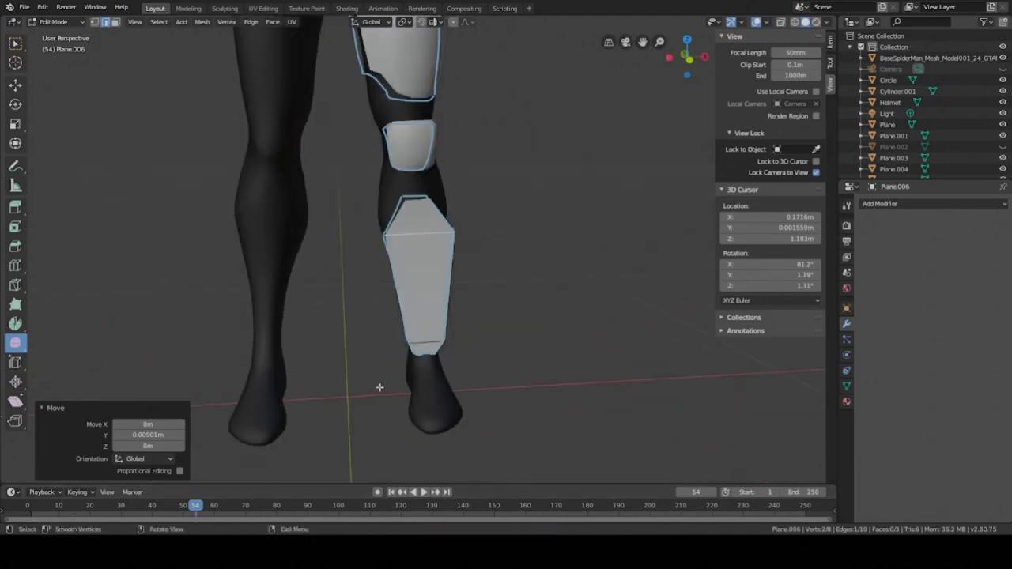
Step: Add two evenly spaced vertical loop cuts down the full length of the shin plate
scroll(382, 372, up, 4)
scroll(429, 250, down, 2)
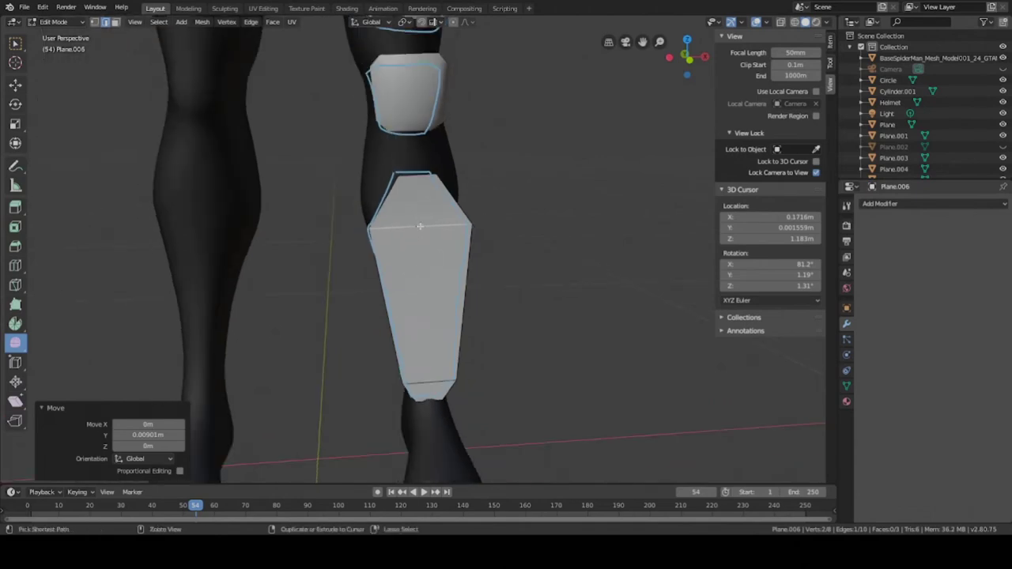
key(ctrl+r)
scroll(420, 227, up, 1)
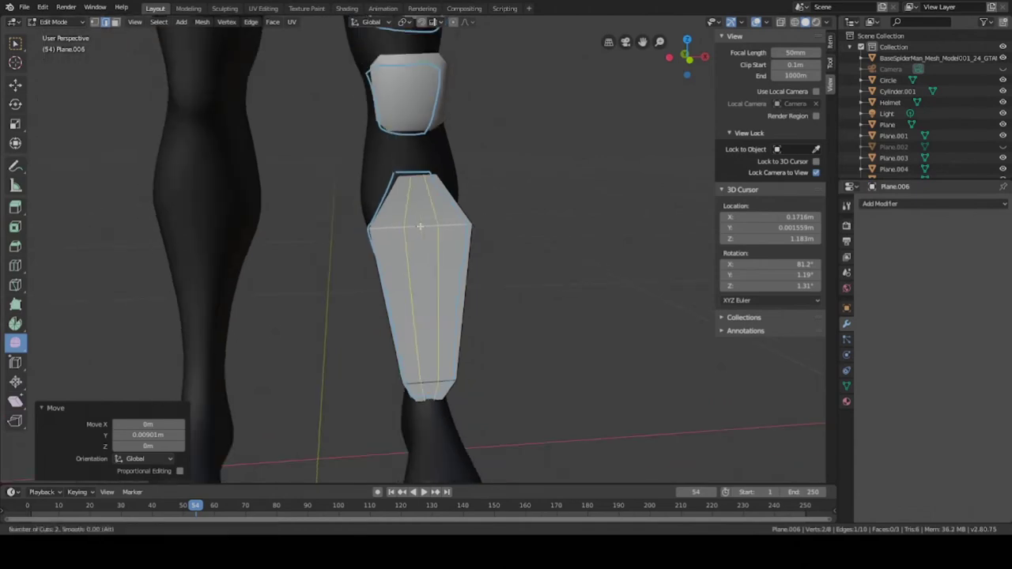
click(420, 227)
right_click(420, 227)
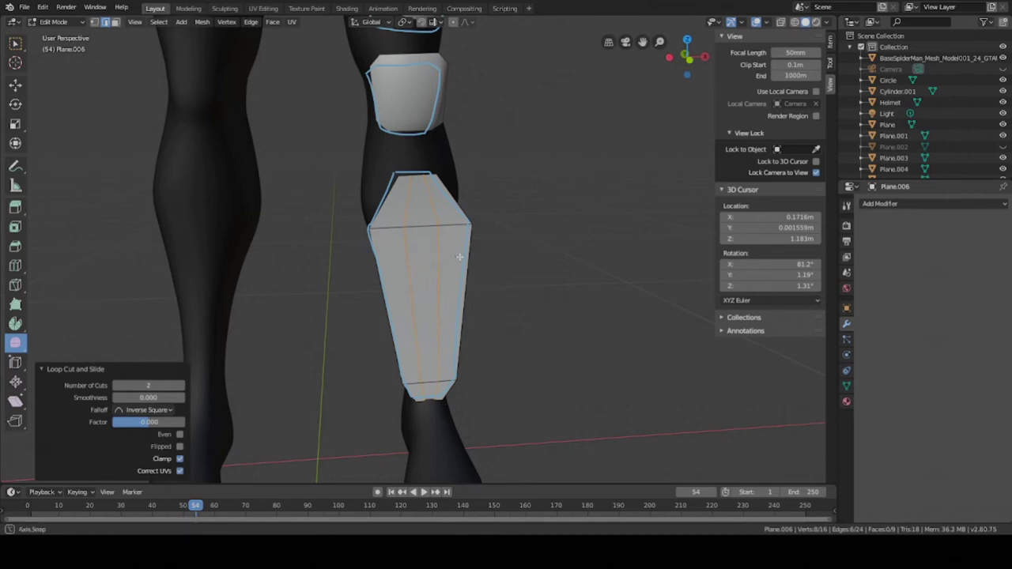
Step: Slide both vertical edge loops outward toward the side edges of the shin plate to widen its middle strip
scroll(459, 261, up, 3)
key(a)
key(alt+a)
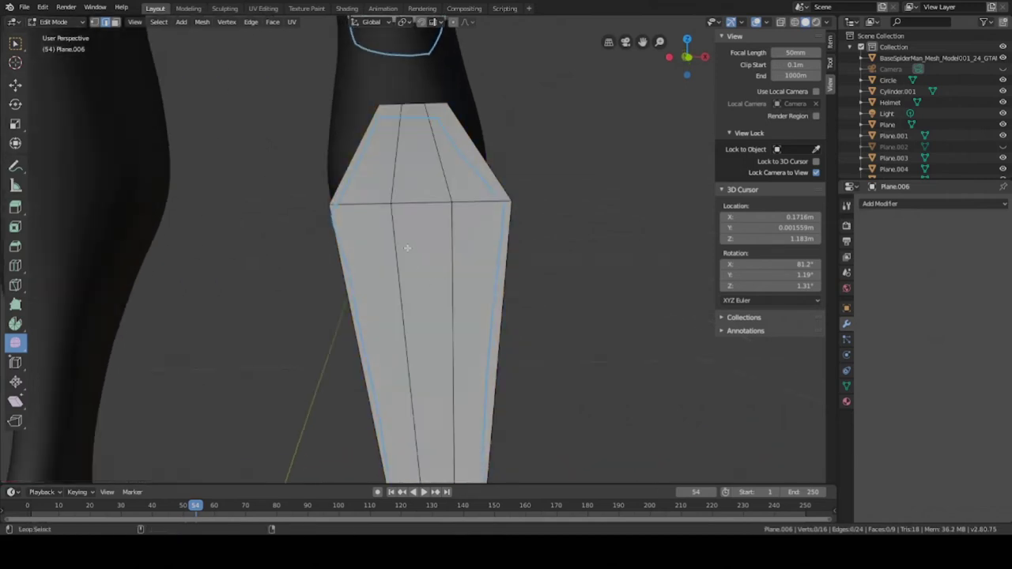
scroll(441, 271, down, 2)
key(g)
key(g)
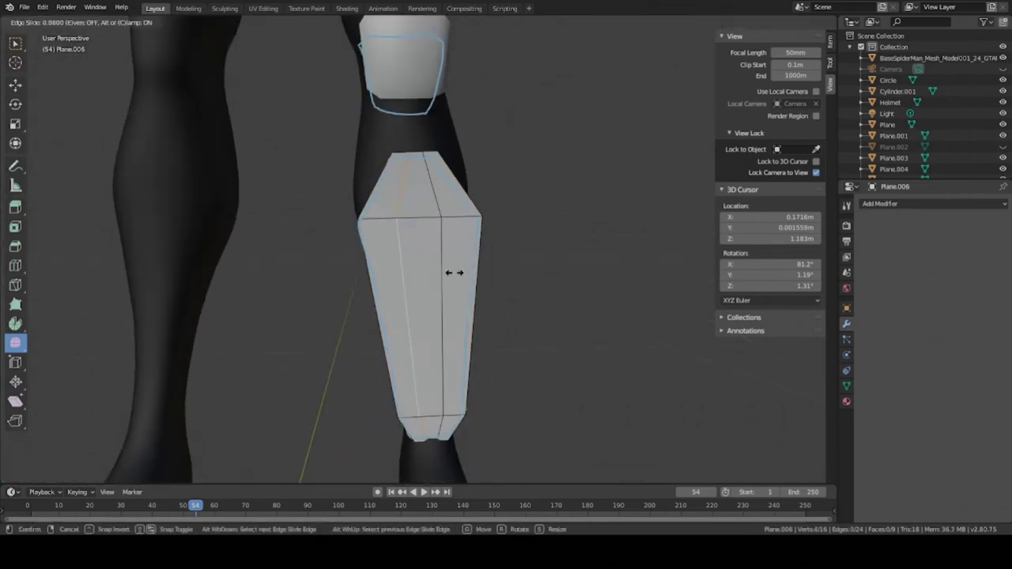
click(440, 271)
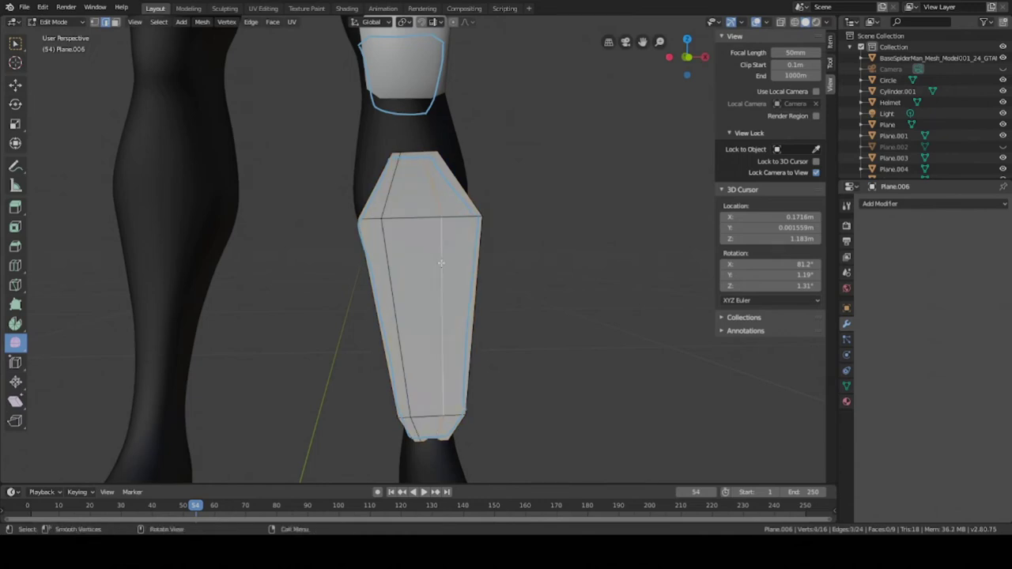
key(g)
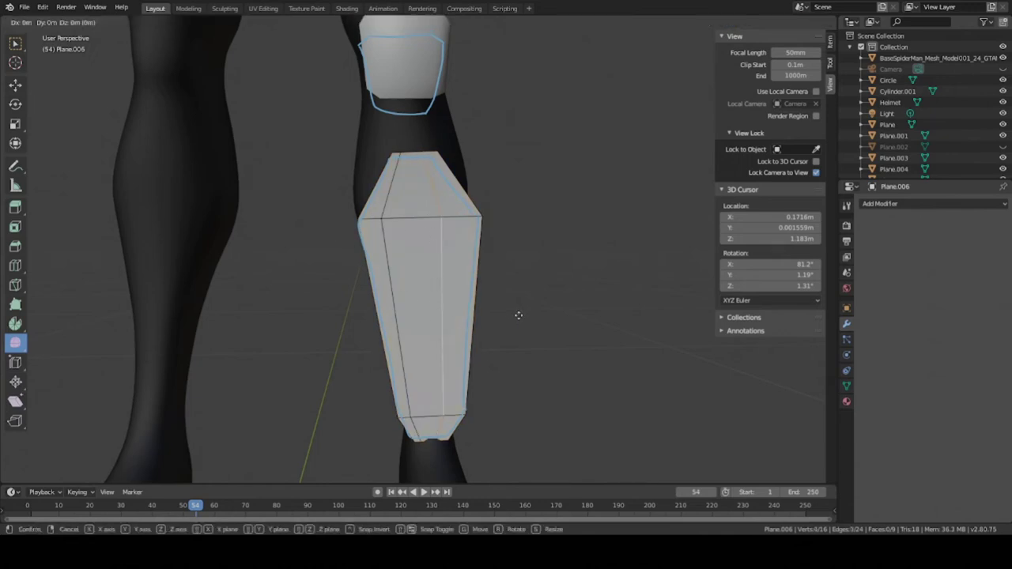
key(g)
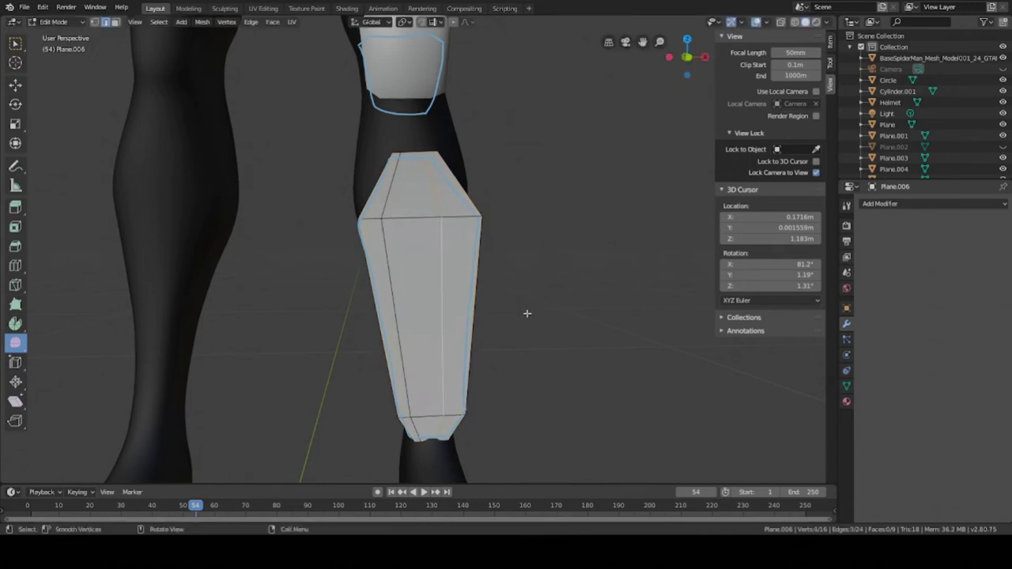
click(540, 315)
Step: Select the three middle faces of the shin plate and move them forward along Y, away from the leg
click(417, 268)
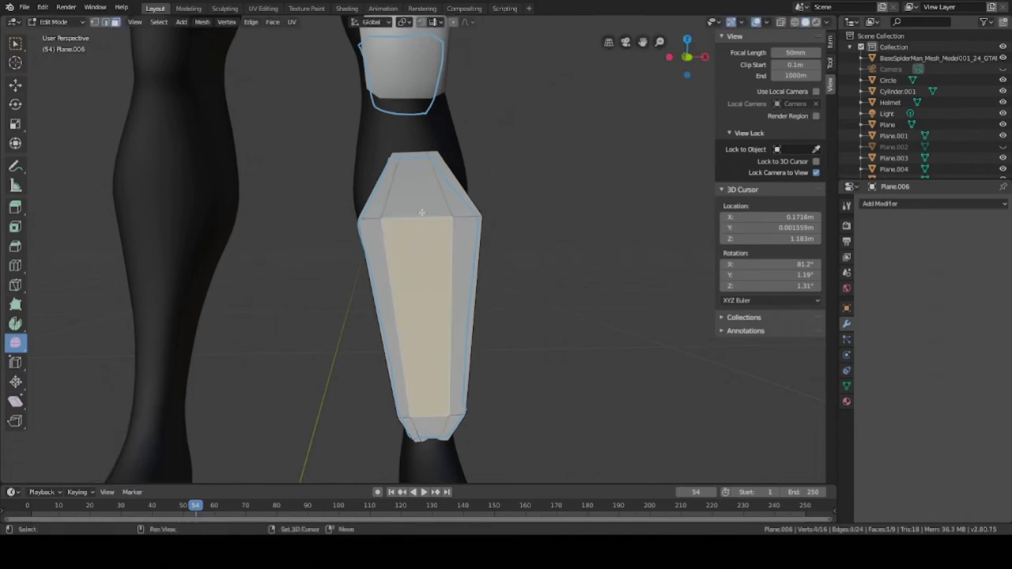
shift+click(421, 212)
shift+click(424, 423)
middle_drag(425, 423, 466, 340)
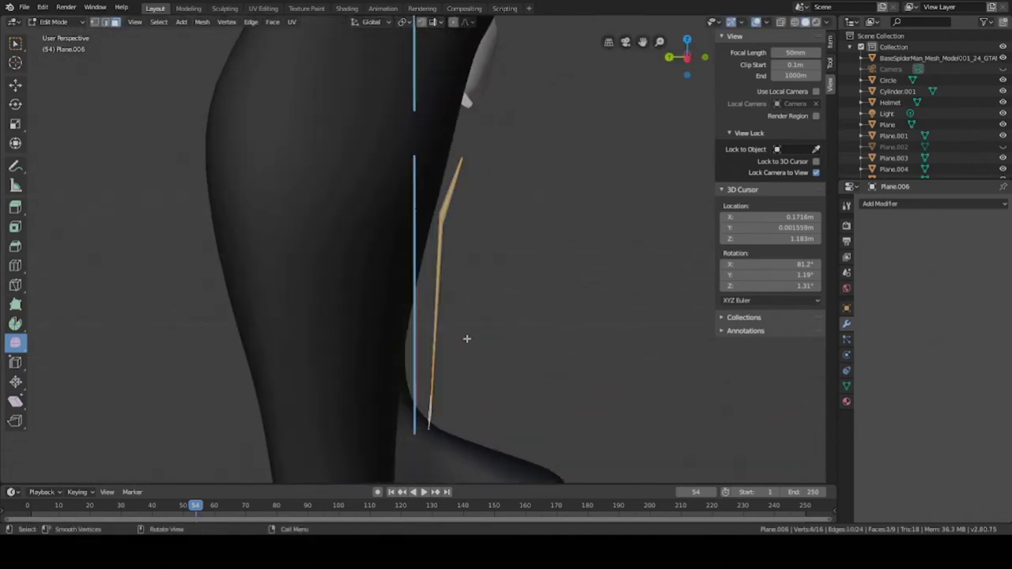
key(g)
key(y)
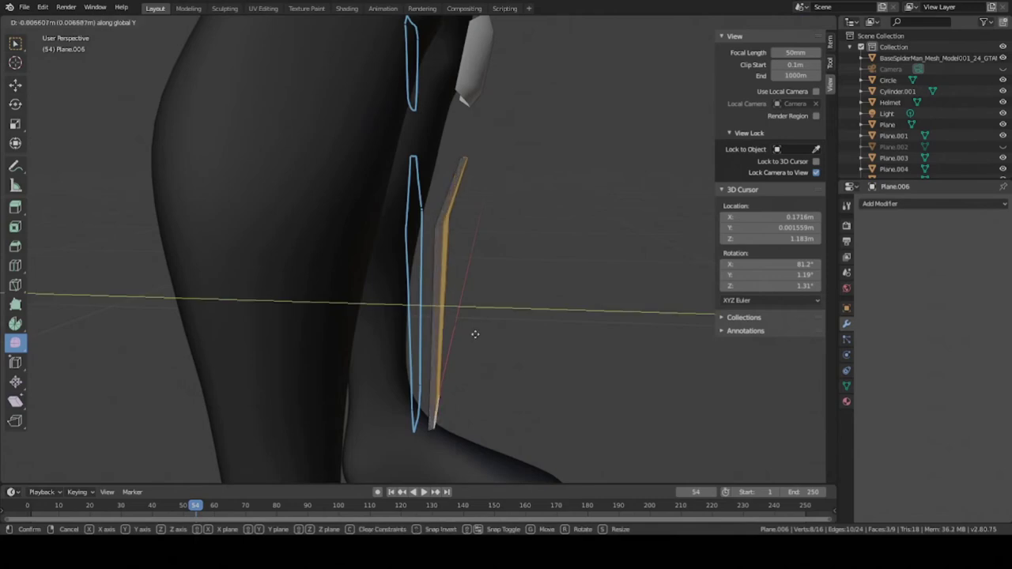
click(481, 334)
middle_drag(481, 335, 384, 334)
key(Tab)
scroll(429, 319, down, 3)
key(Tab)
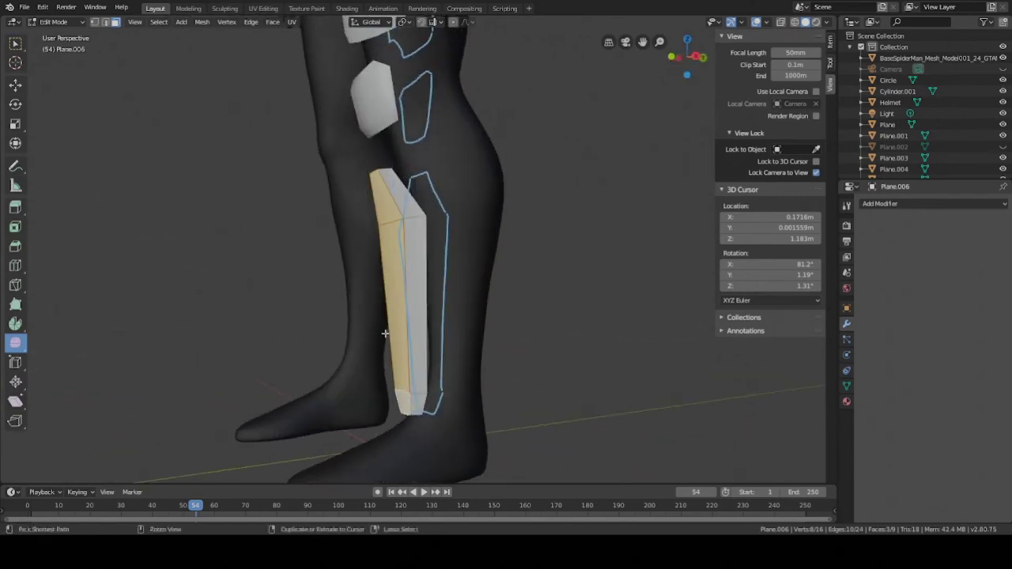
Step: Add a horizontal loop cut across the long part of the shin plate and move it about 0.016 m along Y toward the leg
key(ctrl+r)
click(393, 339)
click(395, 346)
middle_drag(396, 346, 457, 306)
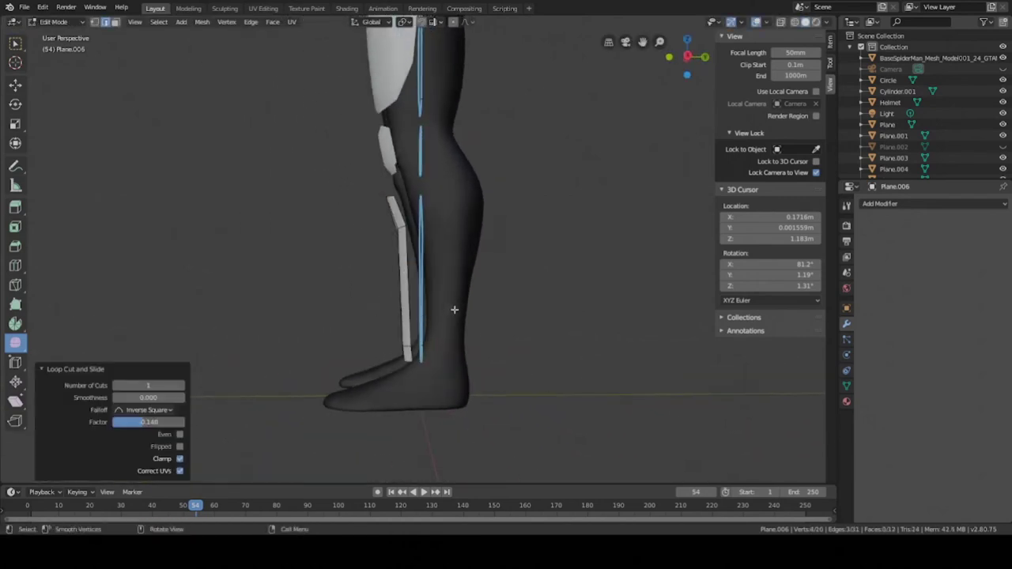
key(g)
key(y)
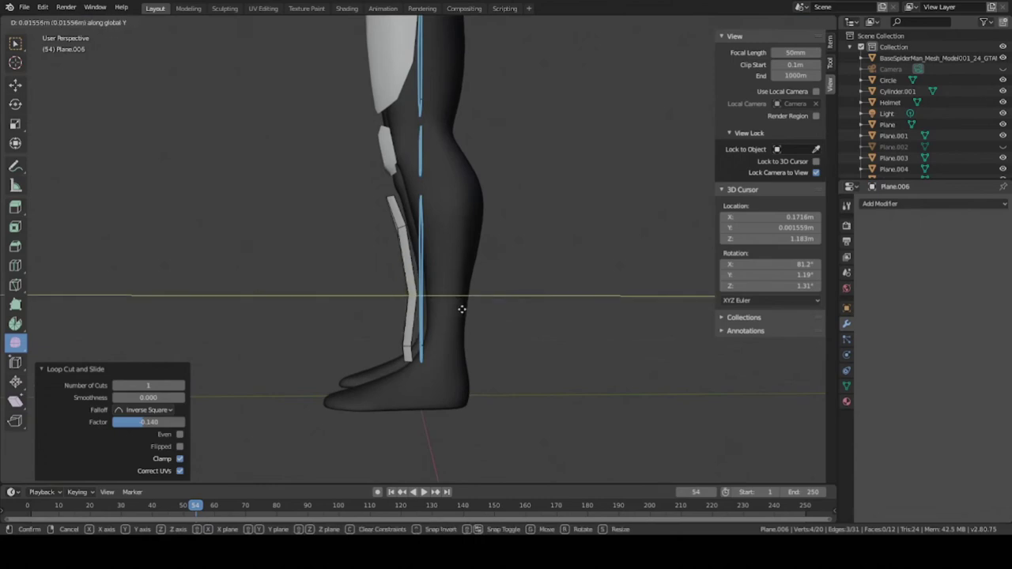
click(462, 309)
middle_drag(464, 309, 507, 316)
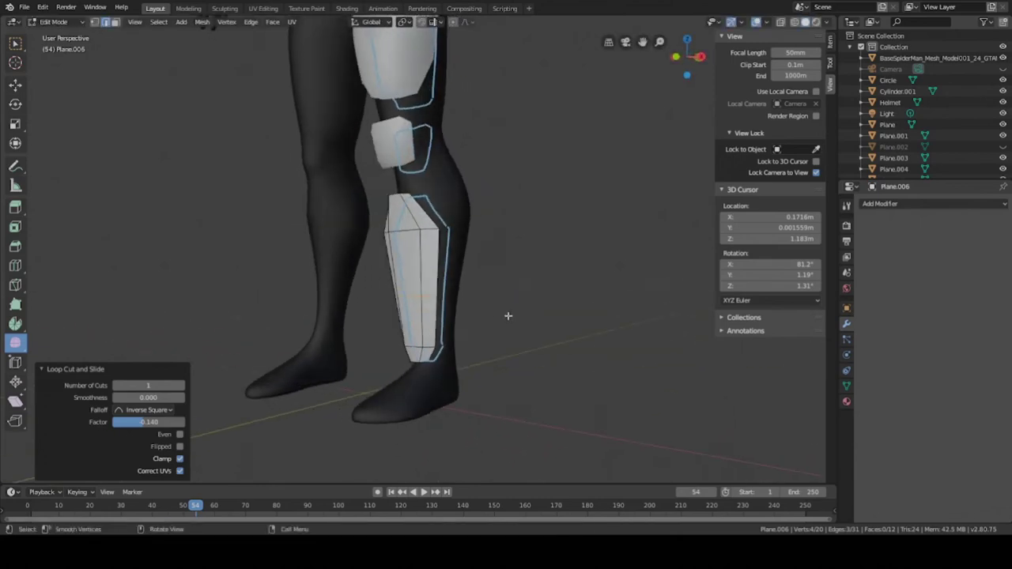
key(alt+a)
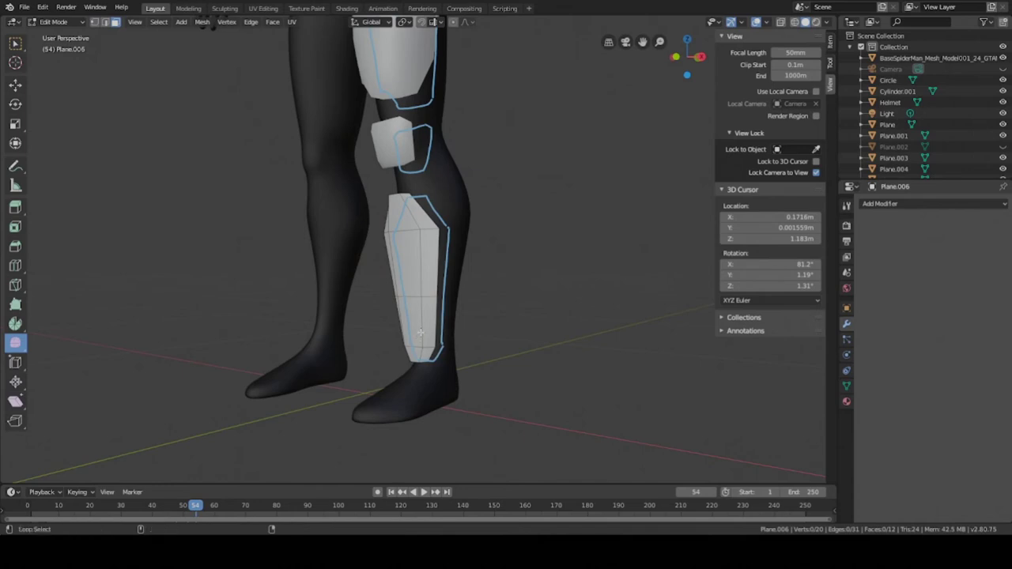
Step: Move the lower faces of the shin plate about 0.02 m along Y toward the leg, and shift them along Z
middle_drag(421, 351, 489, 337)
key(g)
key(y)
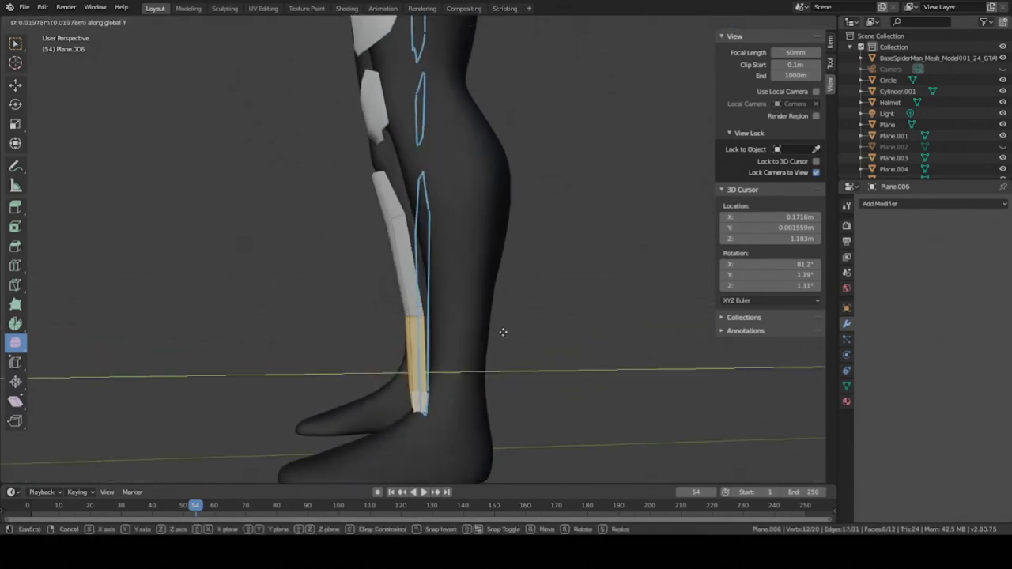
click(497, 334)
key(g)
key(z)
click(495, 323)
Step: Select the horizontal edge loop across the long part of the shin plate and dissolve its edges
middle_drag(490, 324, 441, 331)
key(2)
key(a)
key(alt+a)
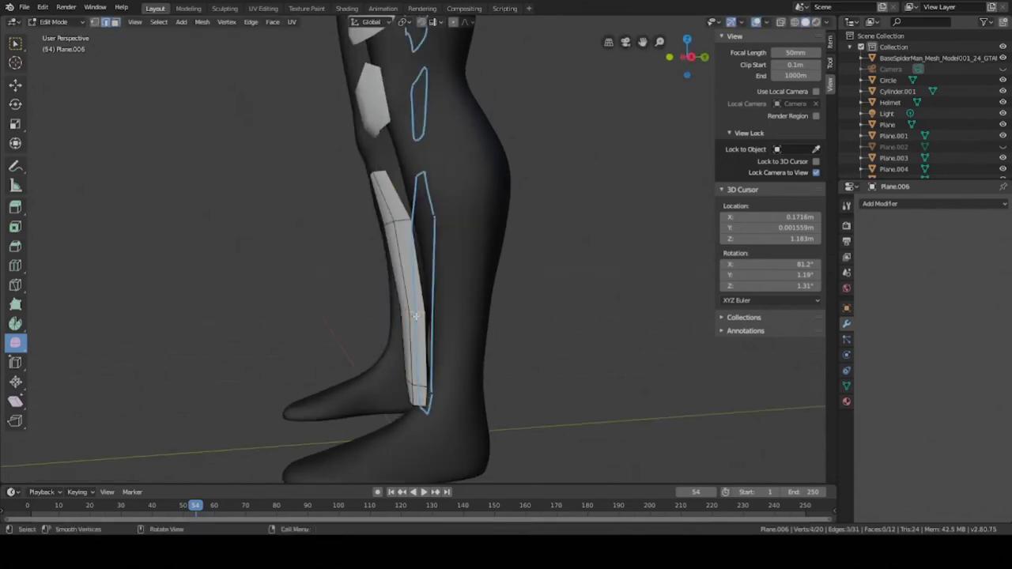
right_click(415, 316)
click(387, 453)
key(a)
middle_drag(421, 298, 452, 312)
key(alt+a)
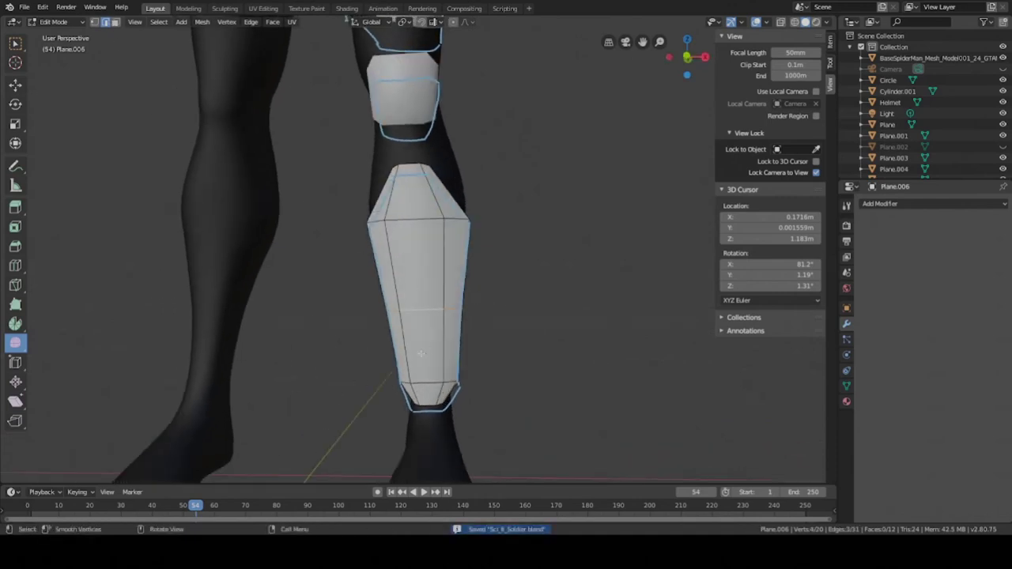
middle_drag(421, 353, 373, 343)
right_click(373, 345)
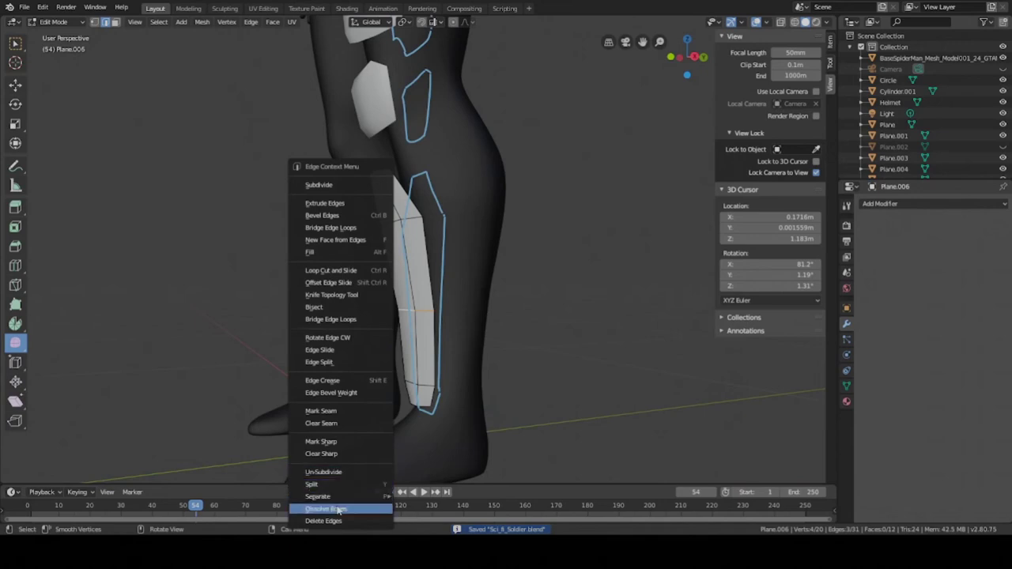
click(338, 510)
Step: Examine how the shin plate sits against the lower leg from the side, the inside and the front
middle_drag(443, 348, 541, 354)
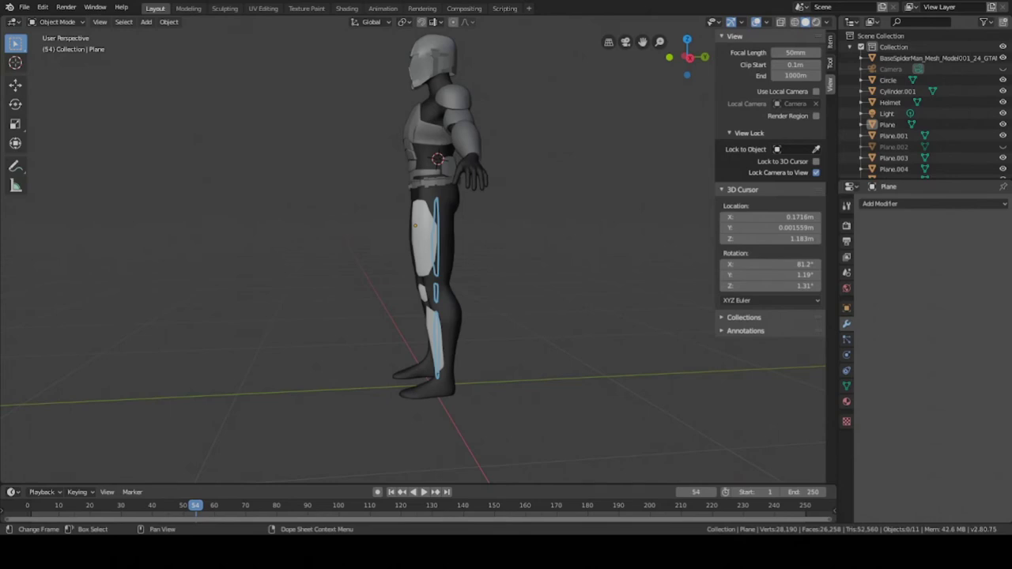
scroll(384, 422, up, 5)
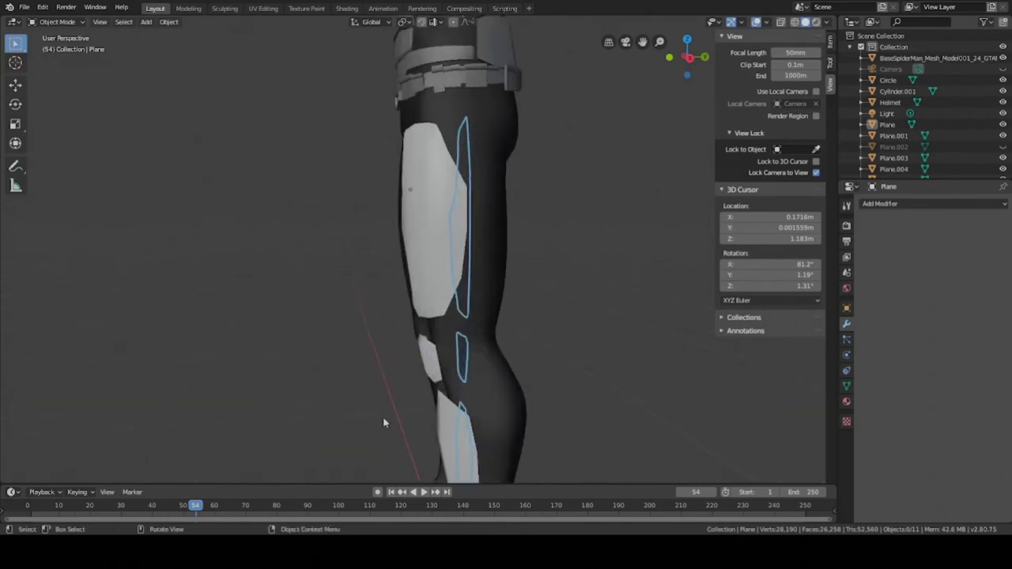
middle_drag(385, 423, 405, 316)
click(440, 356)
scroll(440, 351, down, 4)
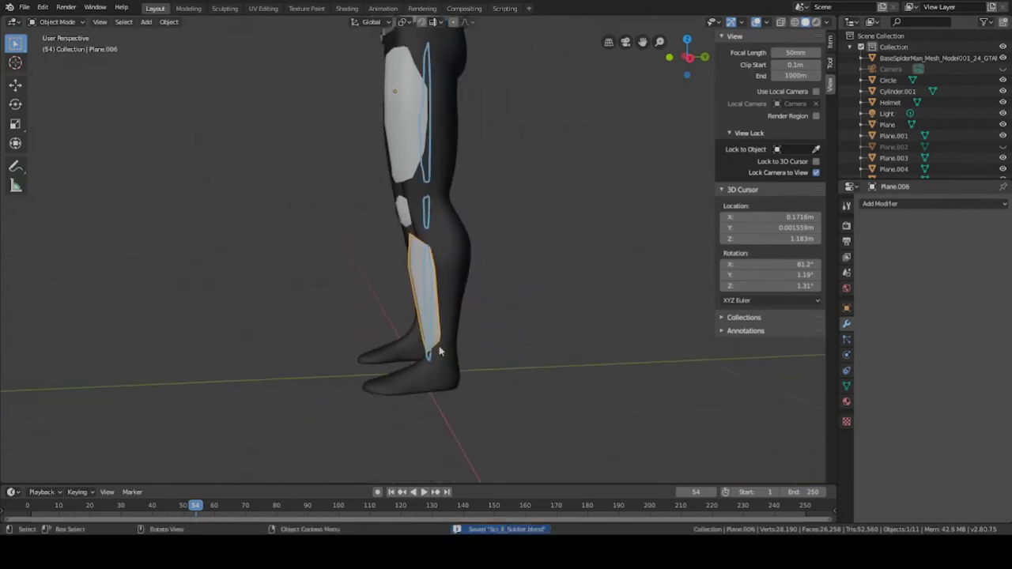
shift+scroll(422, 265, up, 3)
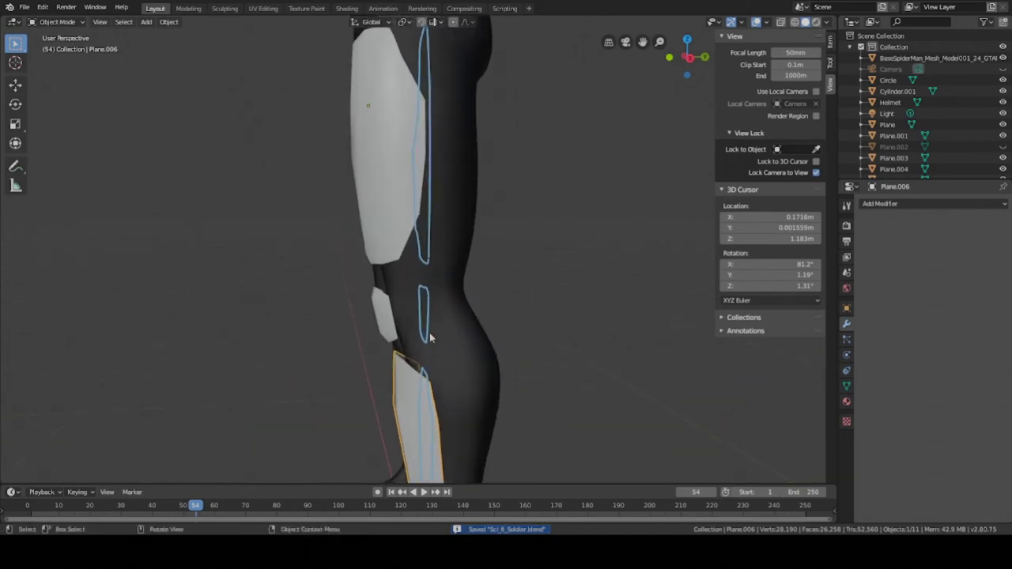
scroll(429, 332, up, 3)
scroll(432, 332, down, 3)
scroll(430, 342, up, 4)
scroll(422, 348, down, 2)
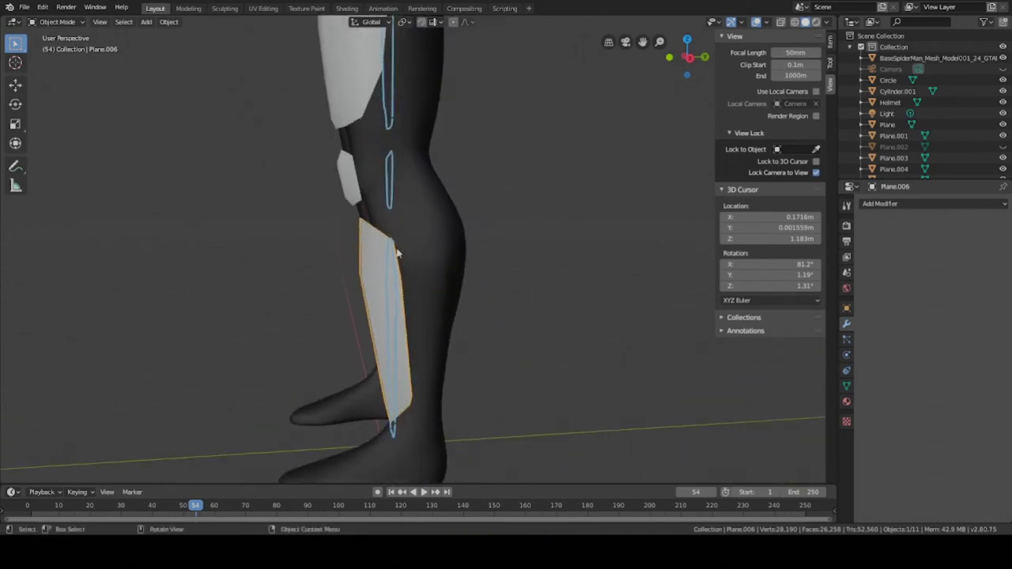
key(Tab)
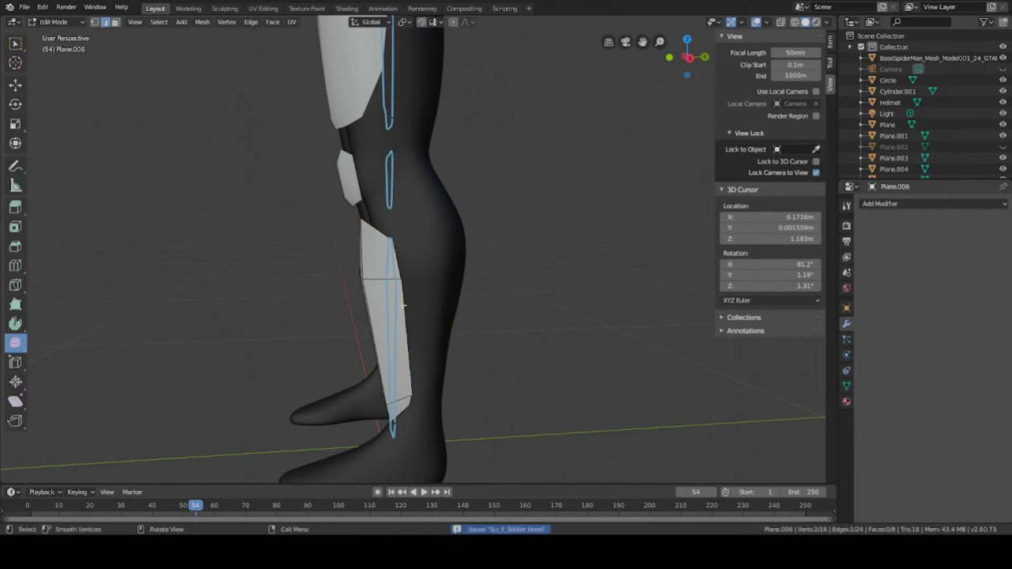
middle_drag(406, 311, 585, 307)
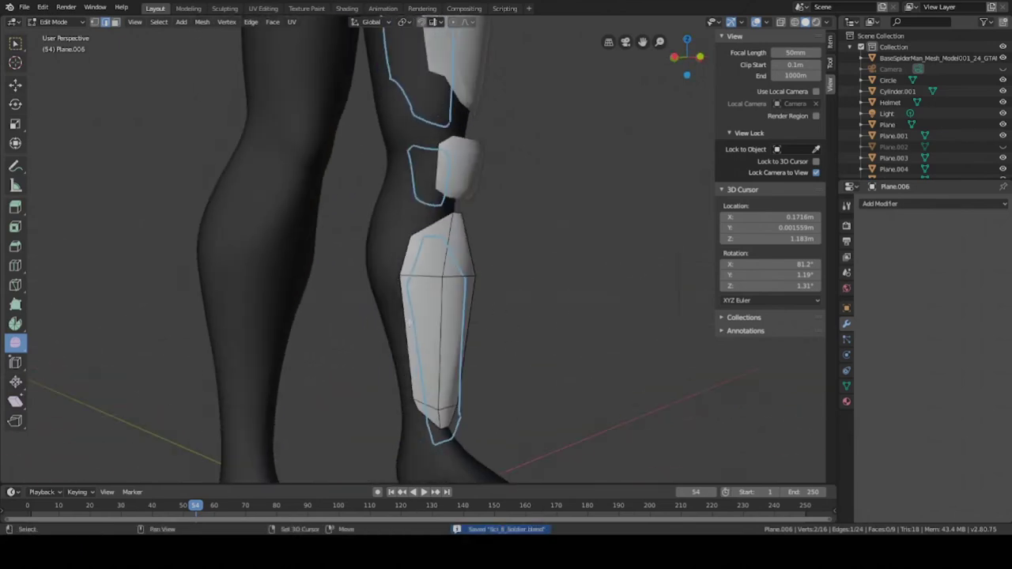
middle_drag(408, 314, 432, 294)
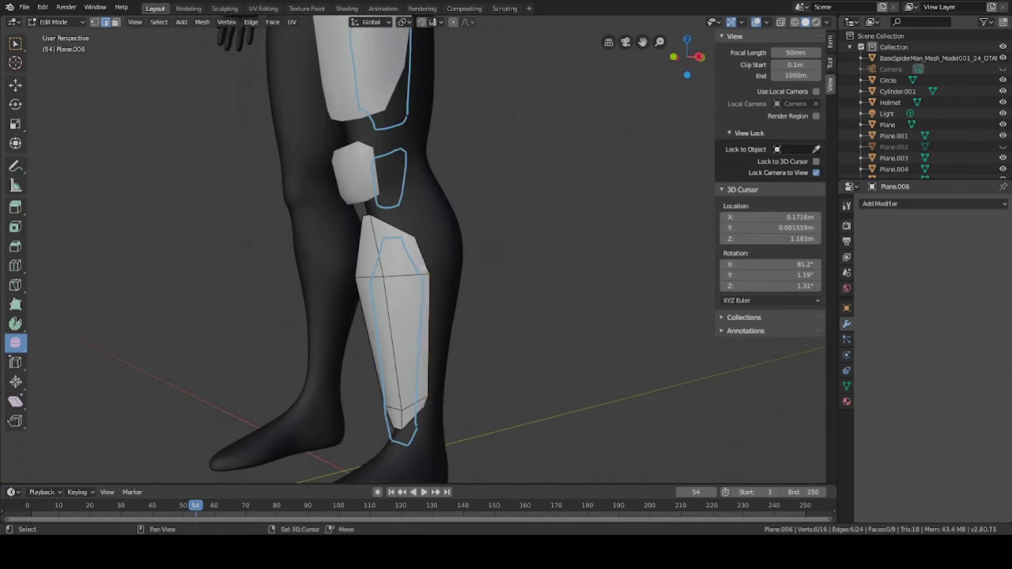
Step: Extrude the side edges of the shin plate backward along Y around the calf and scale the new edges along X
middle_drag(427, 264, 442, 298)
key(e)
key(y)
click(474, 344)
key(s)
key(x)
click(589, 332)
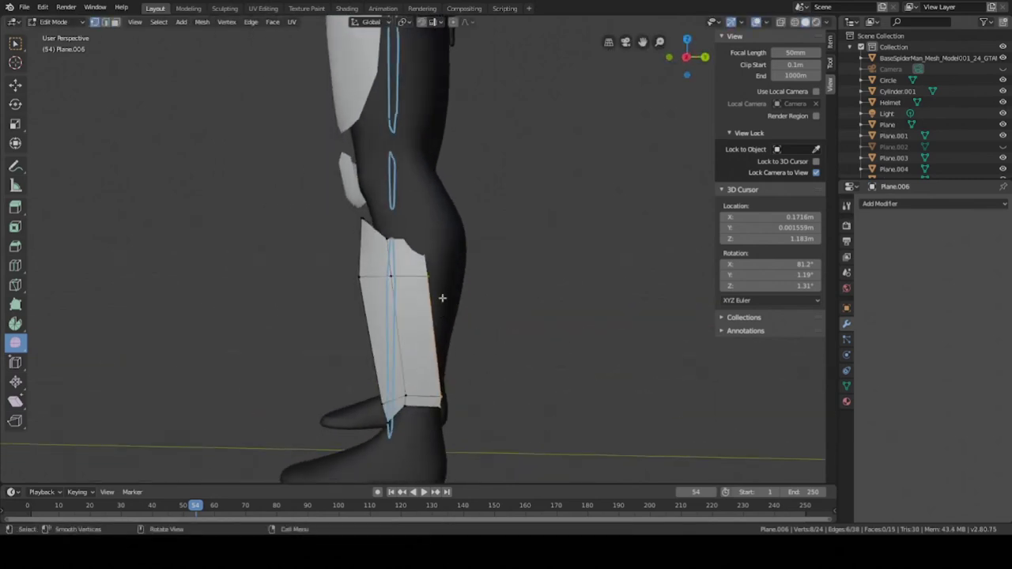
Step: Move the top rear corner of the shin plate's side wing along X and rotate it to follow the calf
click(426, 259)
key(g)
middle_drag(425, 259, 418, 299)
key(x)
click(466, 269)
key(2)
key(r)
click(509, 289)
Step: Move the lower rear edge of the side wing along Y and rotate it by 8.24°
key(1)
key(2)
click(451, 403)
middle_drag(453, 401, 346, 276)
key(g)
key(y)
click(452, 369)
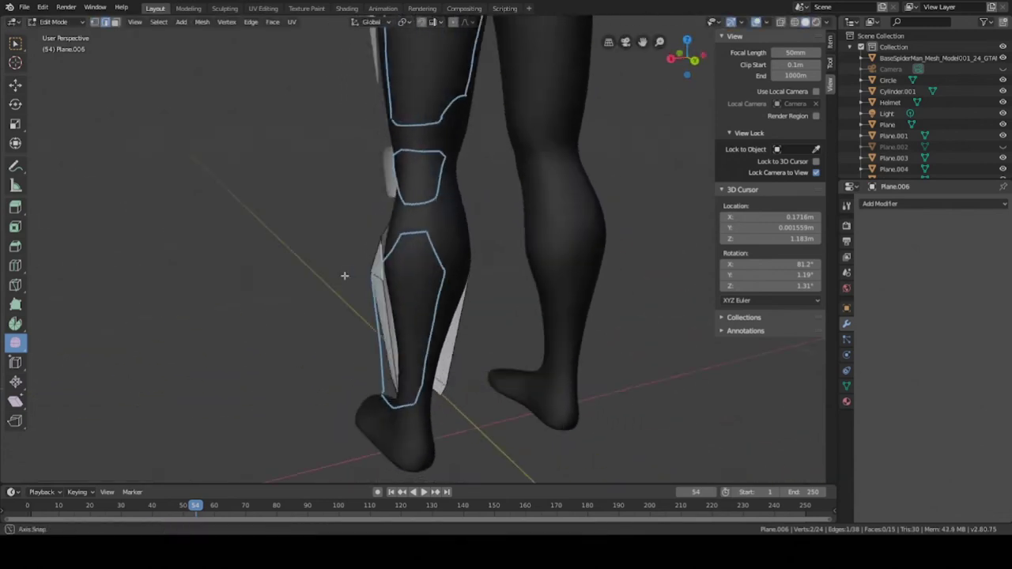
key(r)
click(472, 287)
Step: Examine the extruded side wings from behind and beside the calf, and save the file
middle_drag(472, 286, 430, 316)
scroll(410, 322, up, 3)
scroll(409, 321, down, 3)
scroll(372, 295, up, 3)
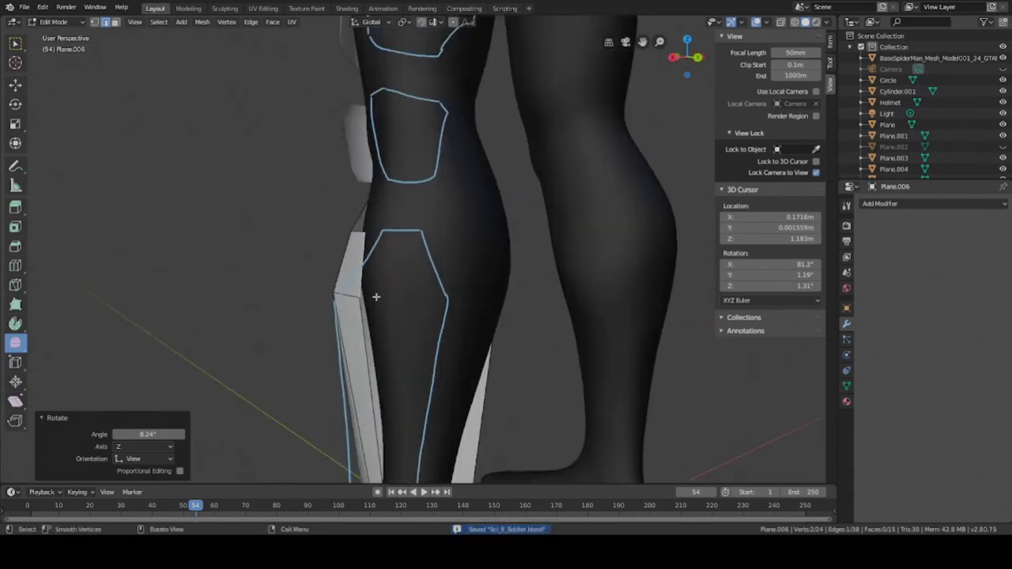
middle_drag(375, 296, 459, 294)
middle_drag(557, 302, 365, 288)
mouse_move(432, 278)
middle_down()
mouse_move(481, 303)
mouse_move(440, 268)
middle_up()
scroll(428, 273, down, 3)
scroll(469, 321, up, 3)
middle_drag(469, 322, 463, 312)
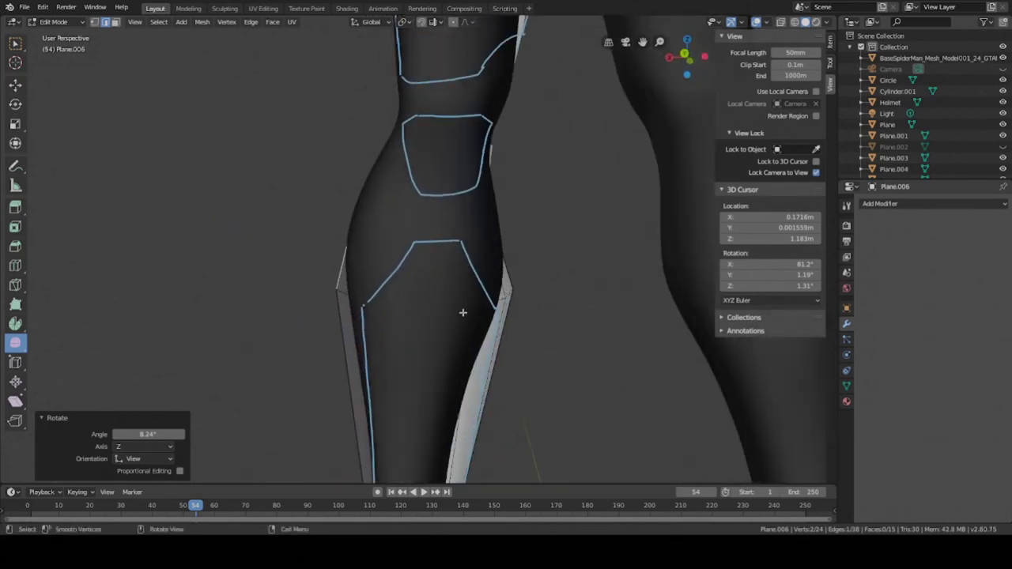
middle_drag(324, 278, 399, 479)
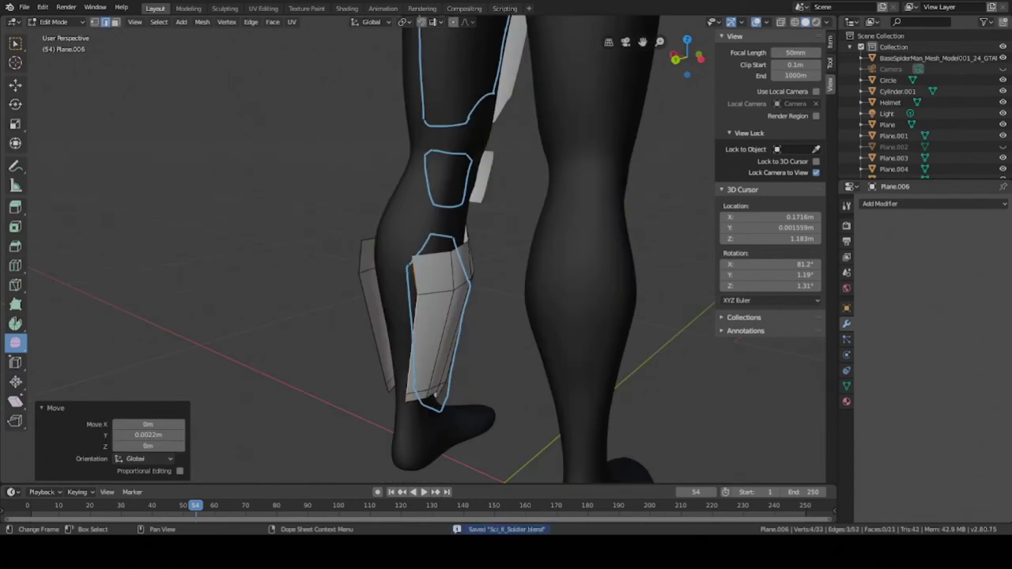
scroll(364, 357, up, 4)
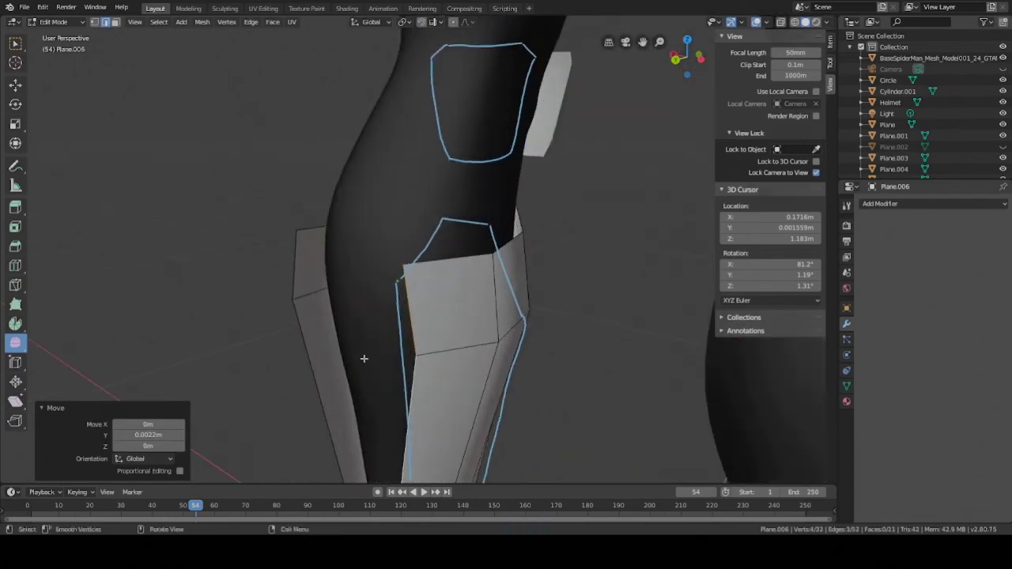
scroll(339, 364, down, 4)
middle_drag(339, 364, 436, 350)
scroll(394, 290, up, 4)
scroll(394, 290, down, 3)
middle_drag(394, 290, 481, 310)
scroll(501, 314, up, 2)
scroll(451, 304, down, 4)
key(ctrl+s)
scroll(466, 310, up, 4)
Step: Fill the open gap between the two side wings at the back of the calf with faces down to the ankle
click(392, 274)
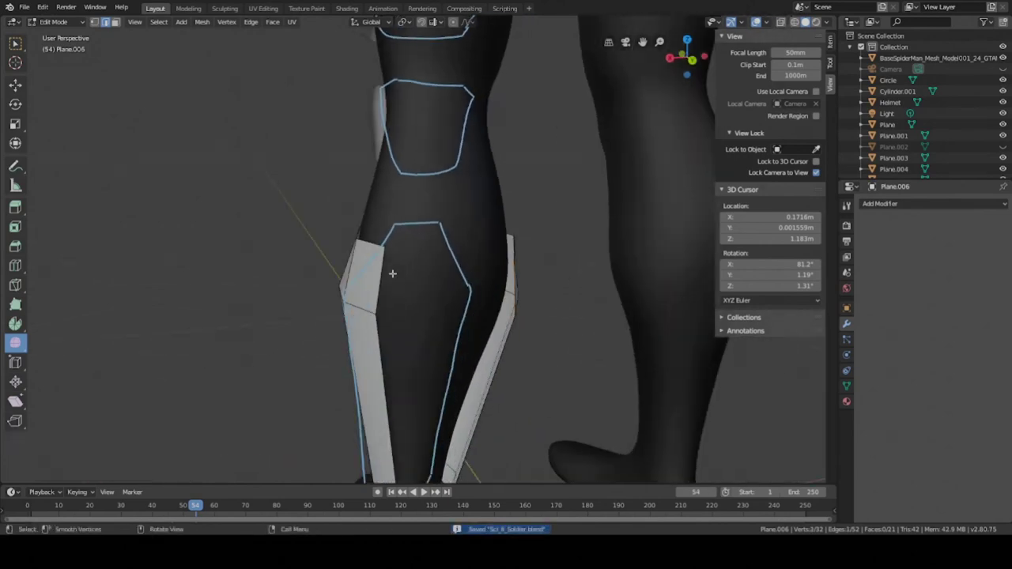
middle_drag(392, 274, 463, 287)
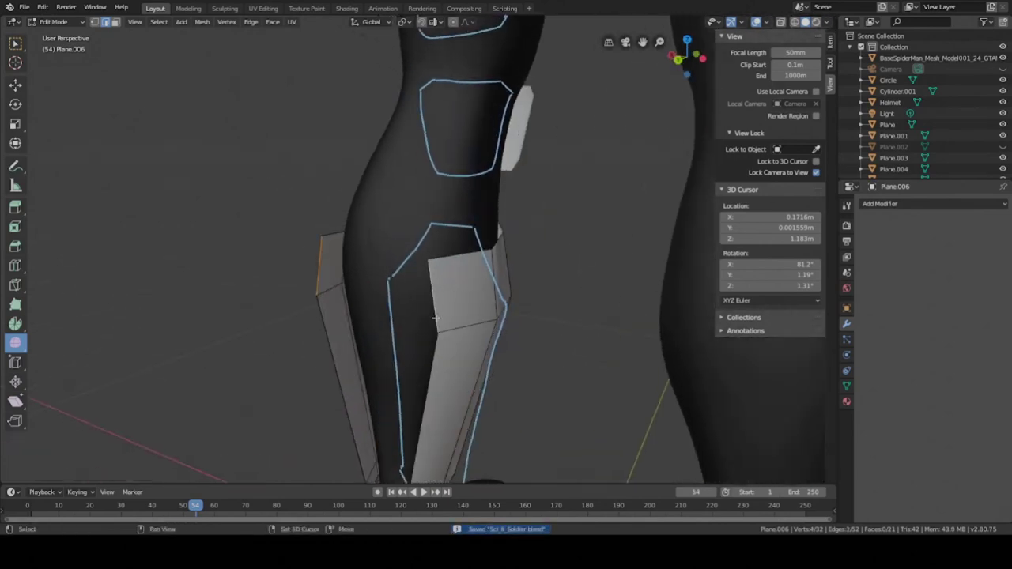
key(f)
click(326, 328)
shift+click(429, 363)
key(f)
key(ctrl+z)
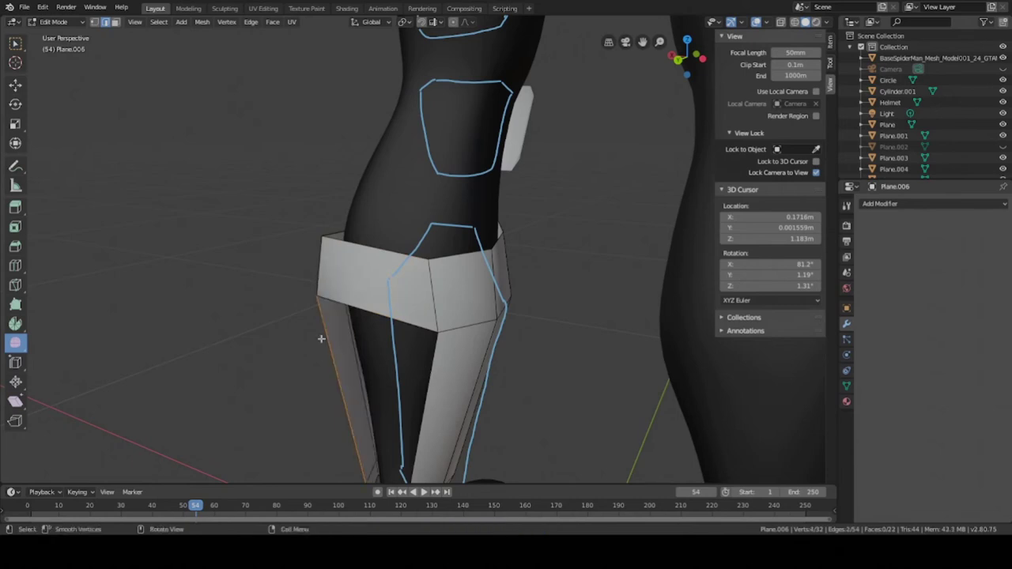
shift+click(433, 360)
shift+middle_drag(433, 359, 412, 351)
key(f)
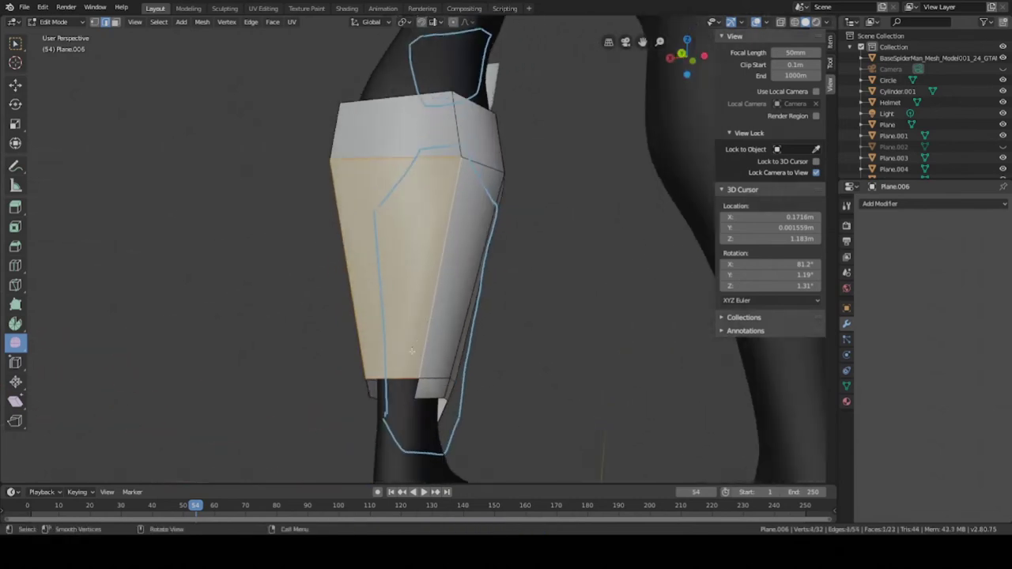
click(366, 387)
middle_drag(366, 387, 424, 276)
click(404, 389)
Step: Add a centered vertical loop cut through the shin guard's back faces and move it about 0.015 m backward along Y
key(ctrl+r)
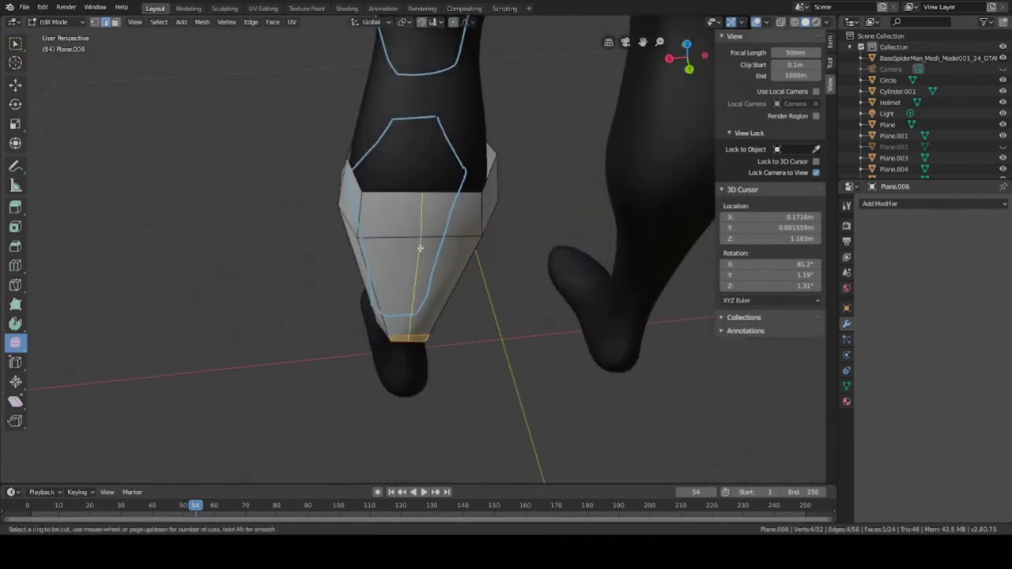
click(420, 249)
right_click(420, 248)
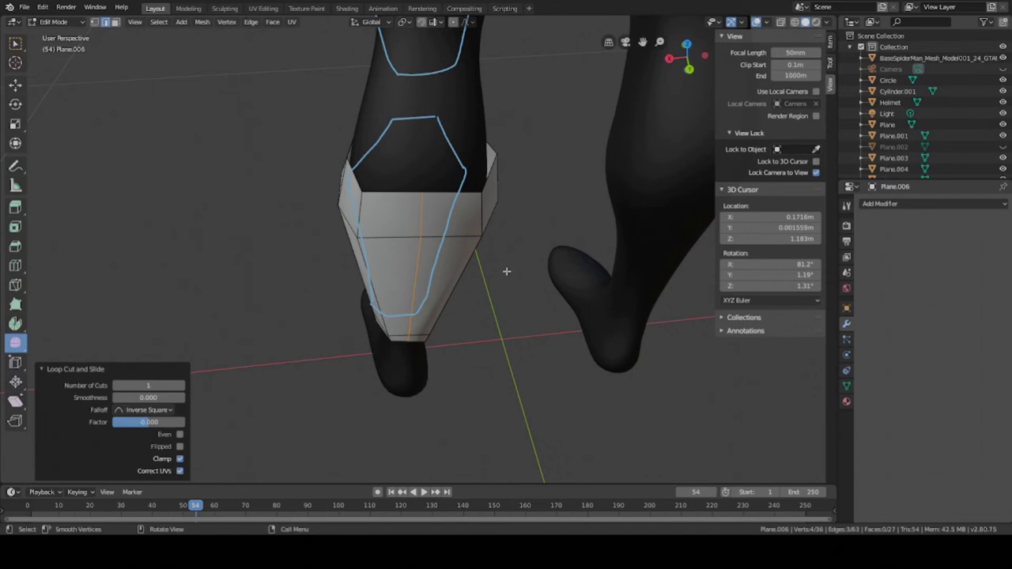
middle_drag(506, 271, 442, 296)
key(g)
key(y)
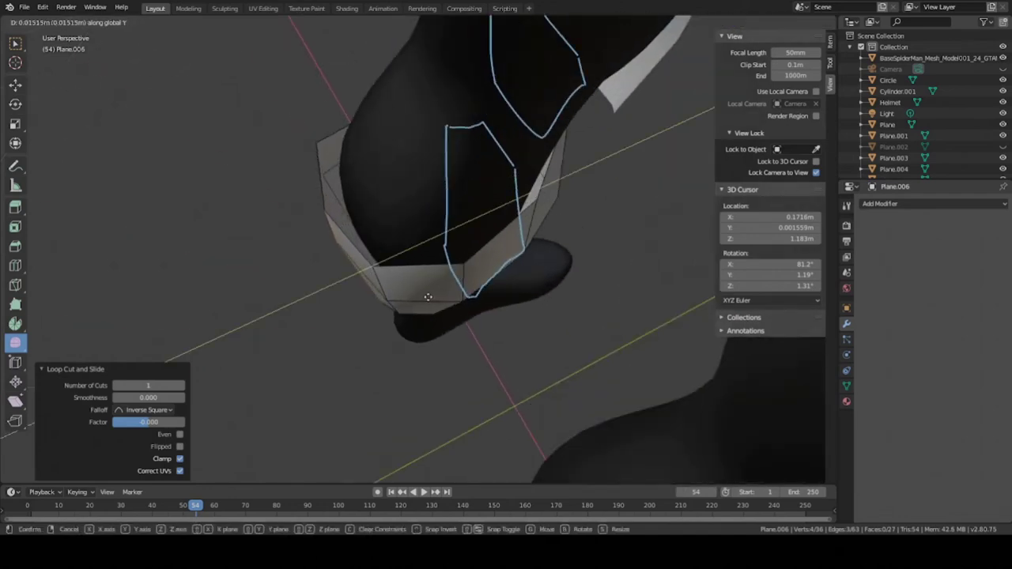
click(427, 295)
Step: Select the two vertical face strips at the back of the shin guard and scale them to 0.943
middle_drag(422, 293, 372, 265)
scroll(517, 271, up, 4)
scroll(517, 271, down, 4)
key(3)
key(a)
key(alt+a)
key(a)
key(alt+a)
alt+click(397, 225)
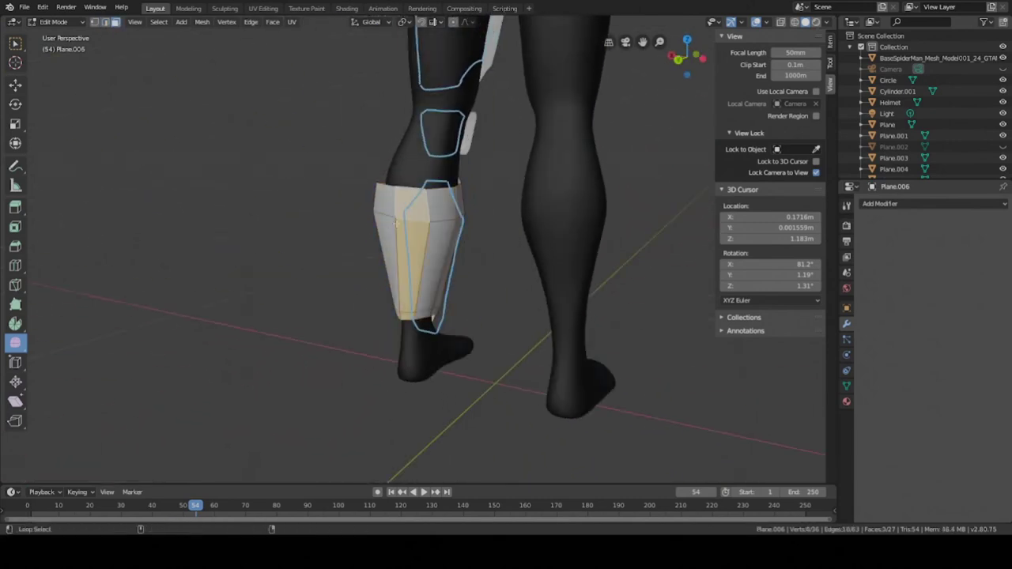
key(s)
click(531, 283)
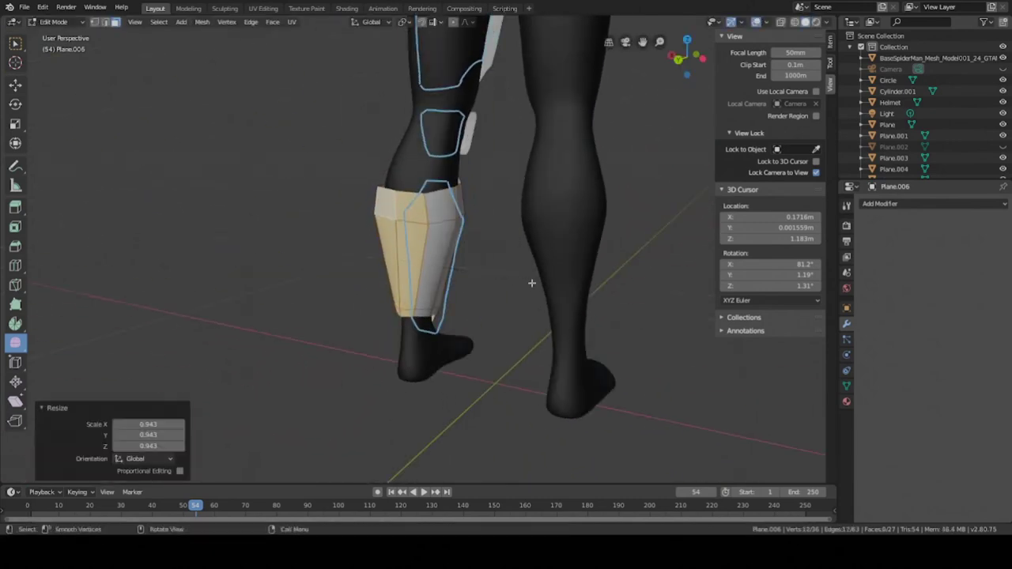
Step: Scale the selected back faces of the shin guard along X and save the file
middle_drag(531, 282, 488, 330)
key(s)
key(x)
click(525, 348)
key(ctrl+s)
Step: Select the two upper side faces of the shin guard and scale them to 1.042 along X
scroll(456, 350, up, 2)
click(342, 331)
shift+click(444, 340)
key(s)
key(x)
click(496, 329)
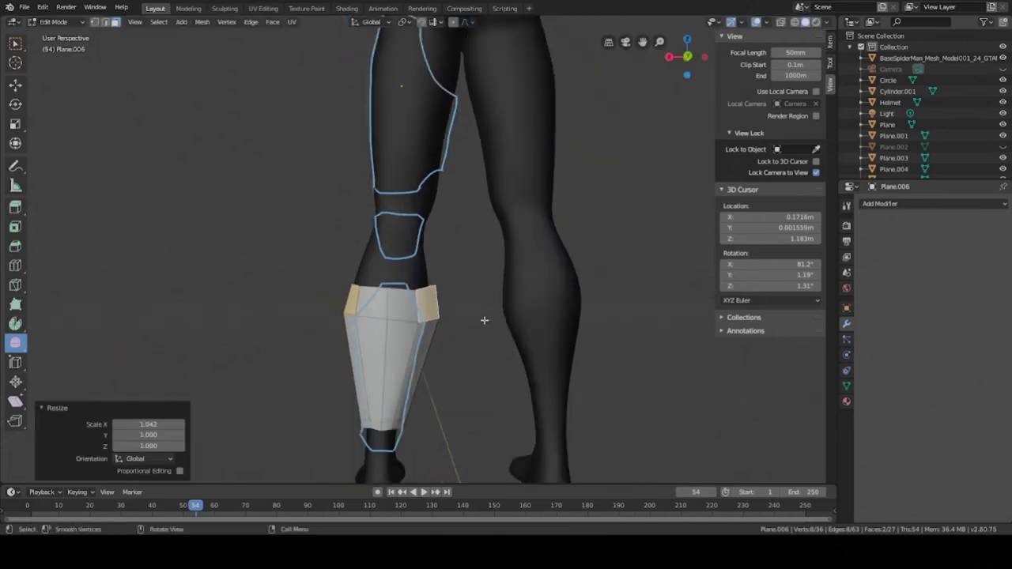
Step: Reposition a vertex on the shin guard's upper rim from the side view to follow the calf
scroll(474, 321, down, 4)
scroll(475, 317, up, 3)
middle_drag(475, 313, 604, 331)
key(1)
click(434, 288)
key(g)
click(455, 308)
scroll(468, 305, down, 2)
key(g)
click(462, 332)
key(Tab)
key(Tab)
scroll(553, 344, up, 3)
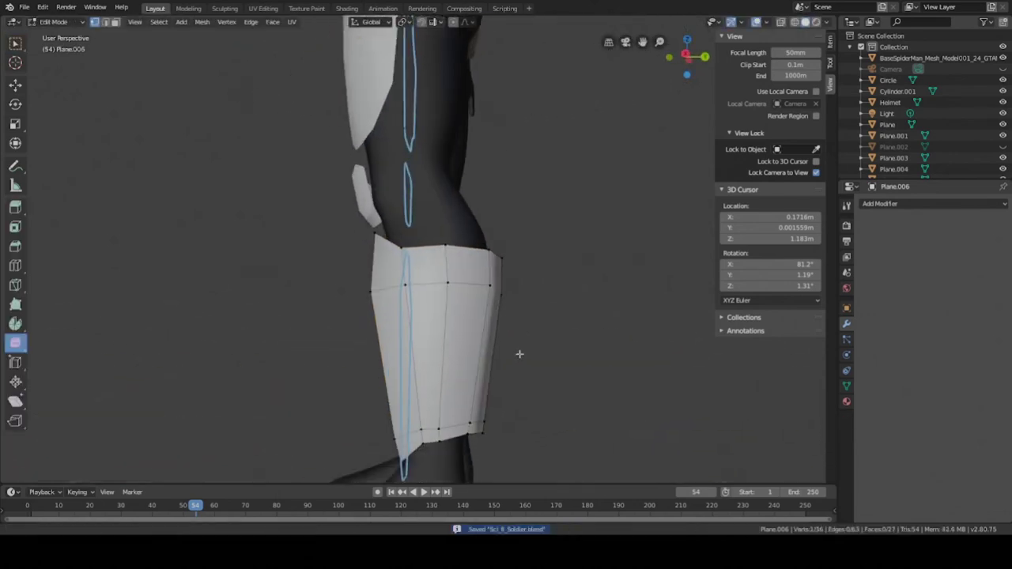
Step: Examine the thigh, knee and shin pieces together around the leg
middle_drag(519, 355, 436, 417)
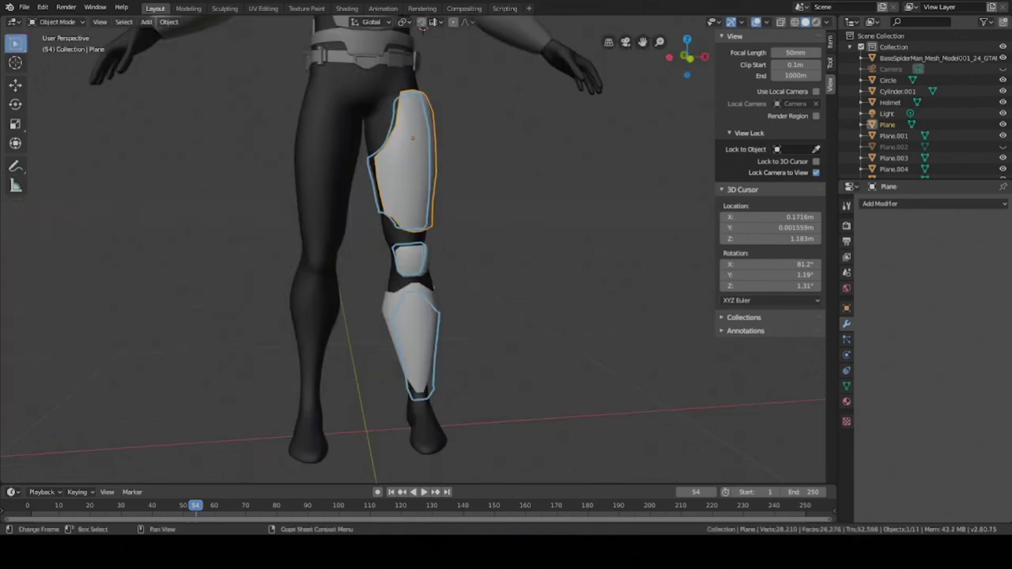
scroll(451, 338, up, 5)
middle_drag(338, 350, 468, 303)
middle_drag(372, 328, 350, 313)
scroll(423, 323, down, 2)
scroll(424, 314, down, 2)
scroll(350, 313, up, 3)
middle_drag(413, 313, 388, 290)
scroll(442, 276, up, 2)
Step: Open the shin guard for mesh editing, examine its rims from the side and back, and save the file
click(497, 269)
key(Tab)
middle_drag(497, 269, 453, 306)
key(ctrl+s)
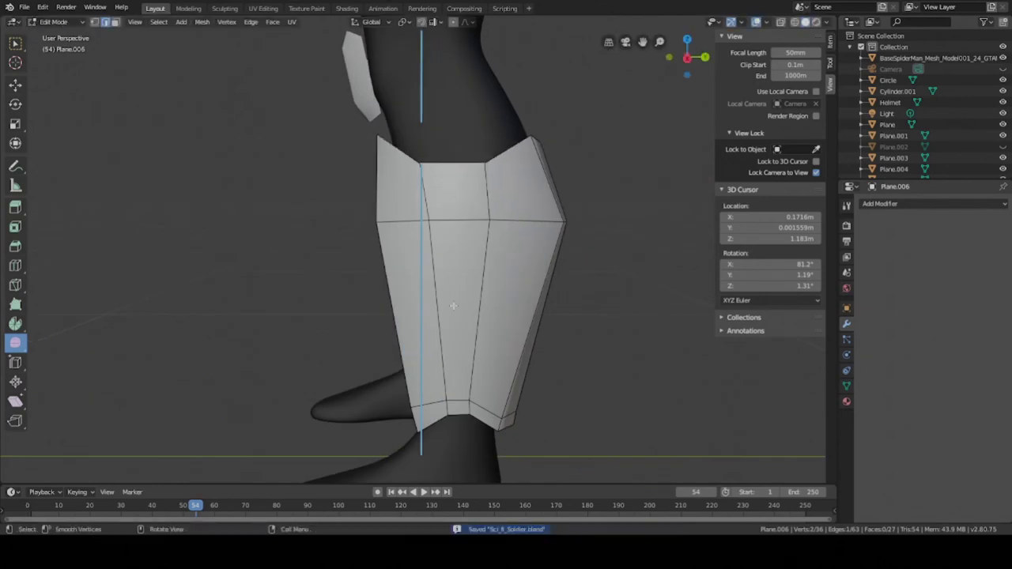
scroll(474, 229, down, 1)
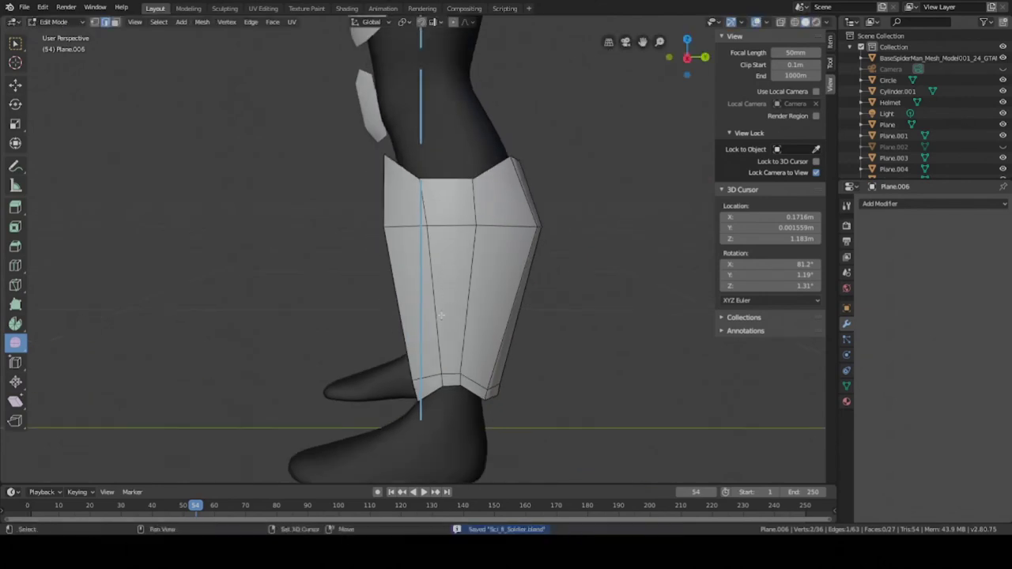
shift+middle_drag(445, 304, 447, 205)
scroll(452, 253, up, 2)
key(3)
click(469, 366)
shift+middle_drag(468, 357, 383, 277)
key(ctrl+s)
scroll(383, 276, up, 3)
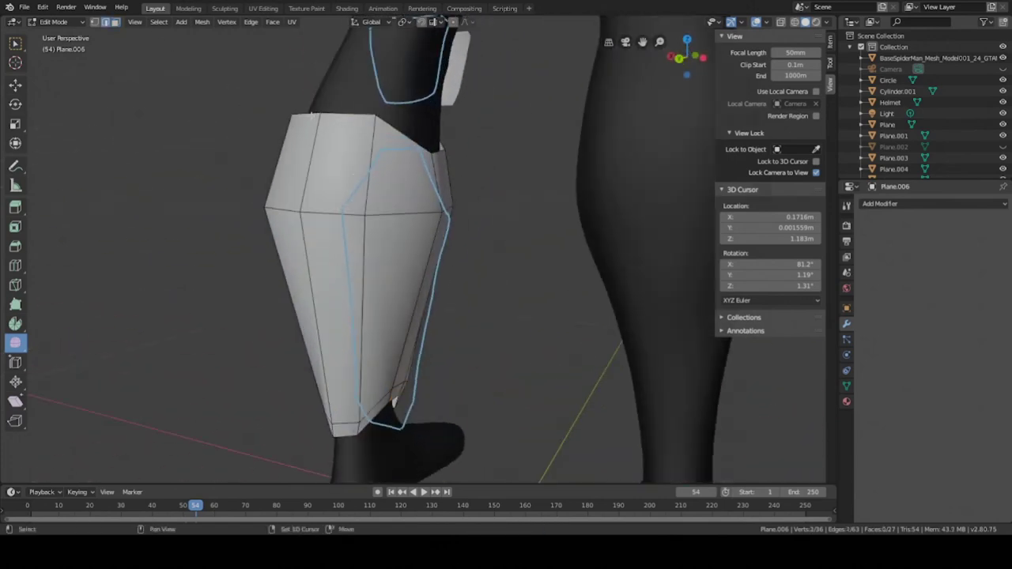
middle_drag(311, 116, 482, 136)
key(g)
right_click(535, 143)
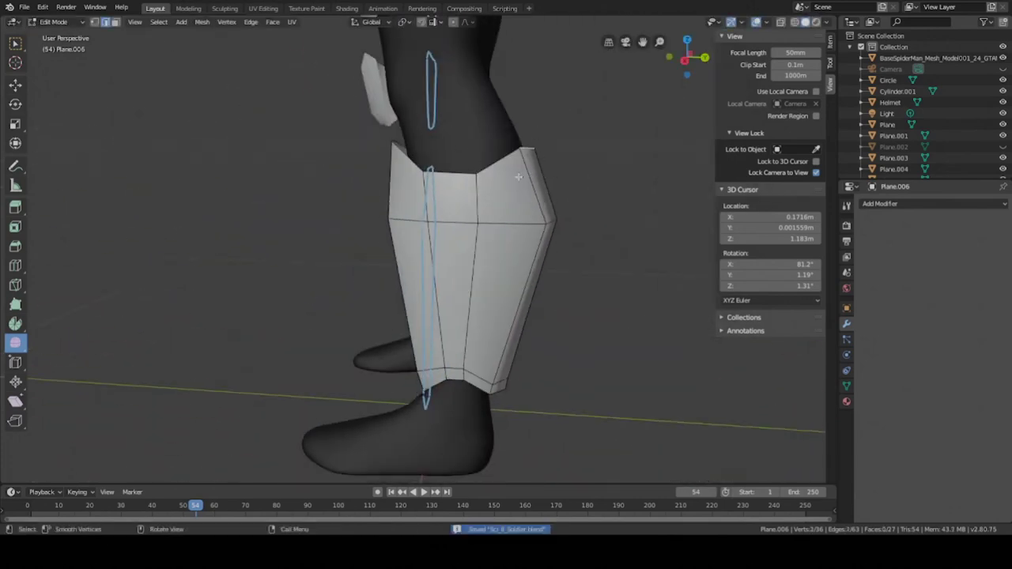
Step: Leave mesh editing and view the whole leg armor from the front
middle_drag(518, 177, 496, 236)
scroll(545, 174, down, 4)
key(Tab)
key(KP_1)
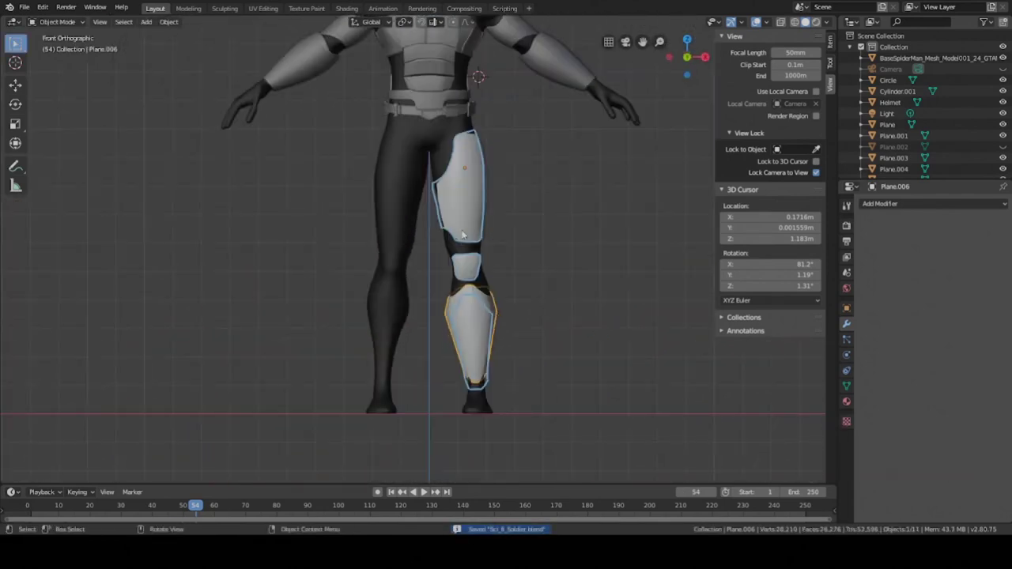
Step: Make the thigh plate the active object, viewing the leg armor from the front, and save the file
scroll(464, 217, up, 3)
scroll(475, 214, down, 2)
click(479, 204)
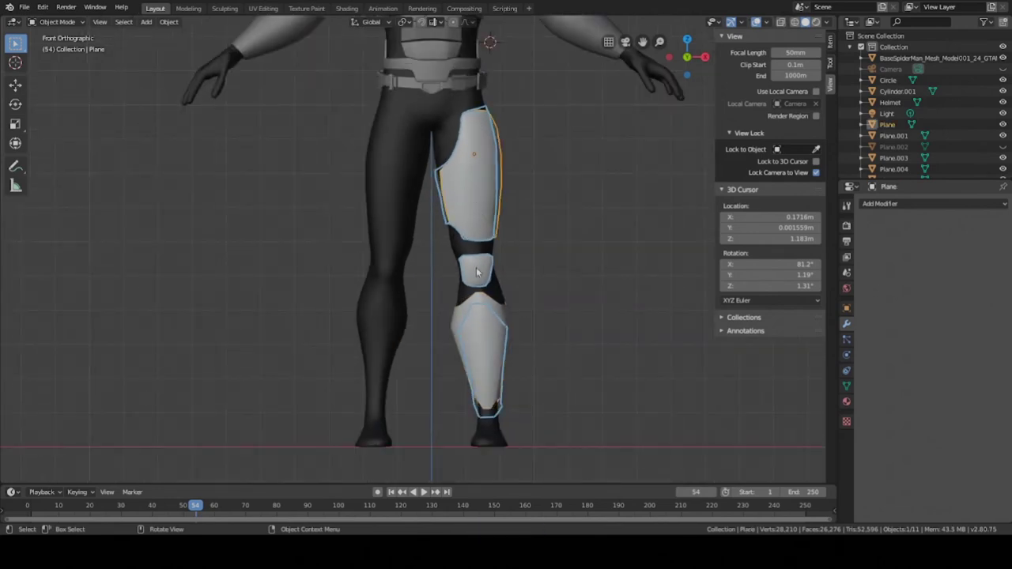
shift+middle_drag(491, 256, 447, 265)
key(ctrl+s)
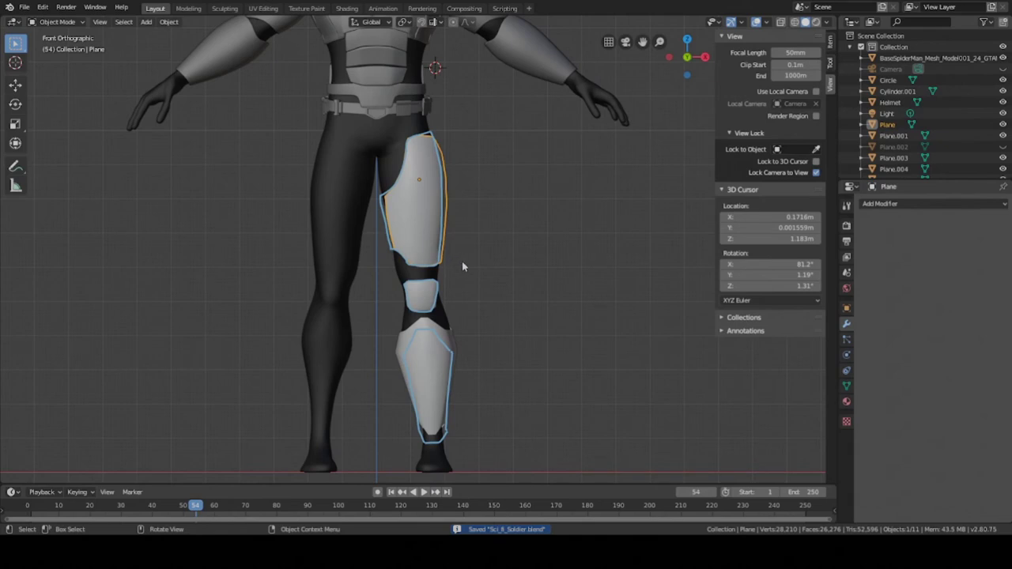
click(422, 302)
click(426, 242)
key(ctrl+s)
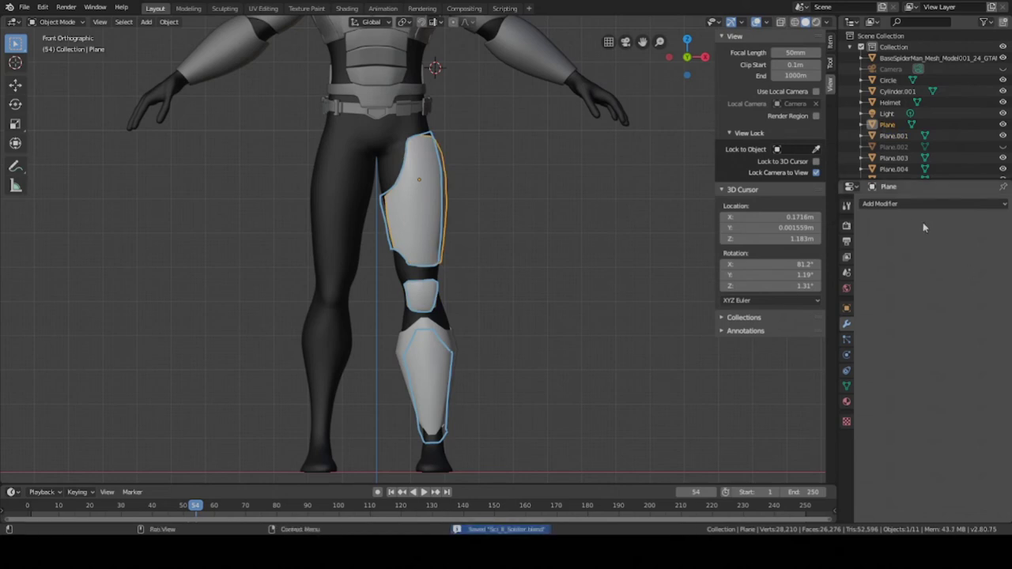
Step: Add a Subdivision Surface modifier and a Solidify modifier to the thigh plate
click(906, 205)
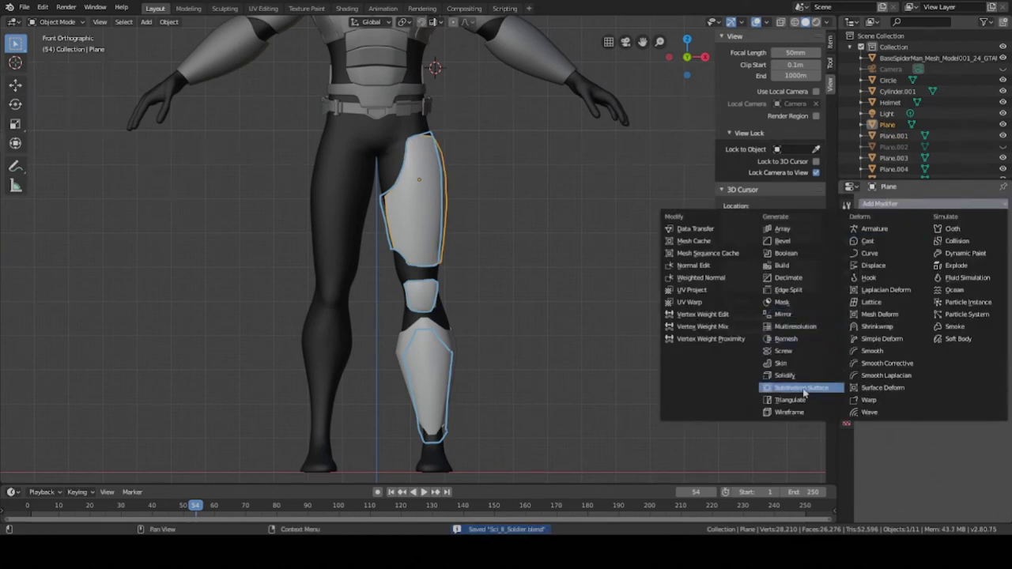
click(801, 388)
scroll(598, 289, up, 3)
middle_drag(598, 289, 670, 278)
click(893, 203)
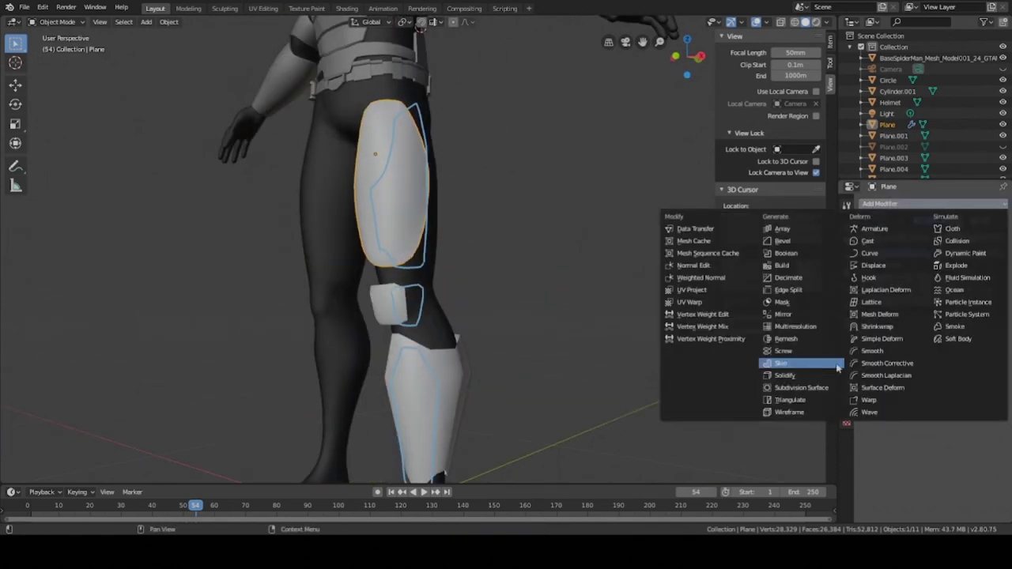
click(794, 376)
middle_drag(670, 332, 514, 362)
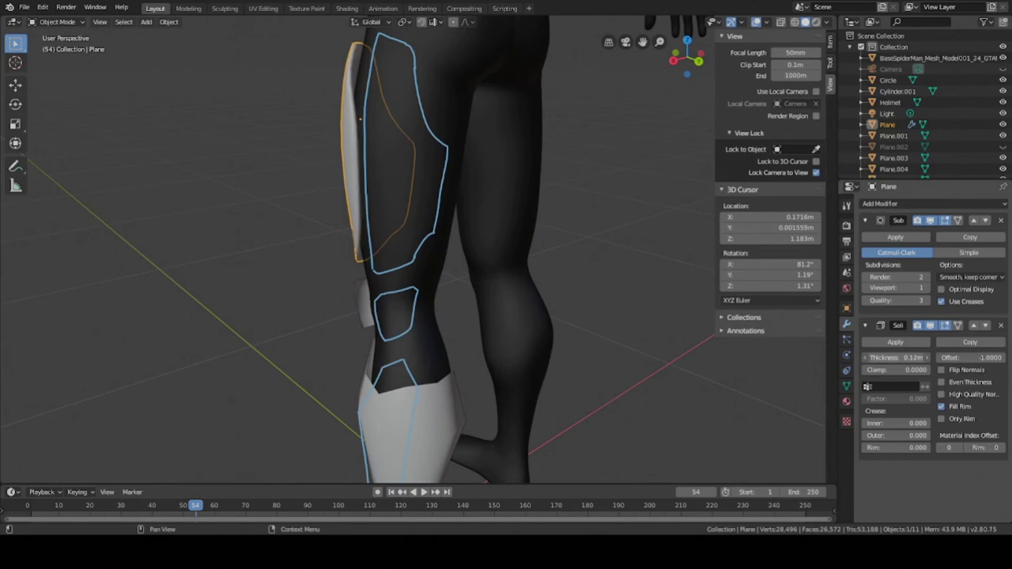
middle_drag(585, 341, 398, 312)
Step: Add a Subdivision Surface modifier and a Solidify modifier to the knee plate
click(370, 317)
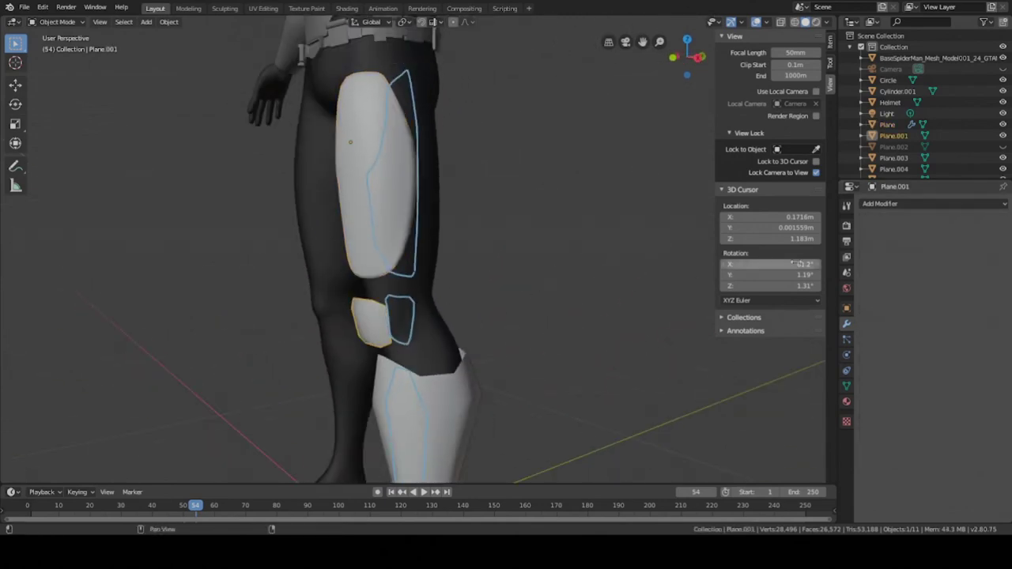
click(907, 204)
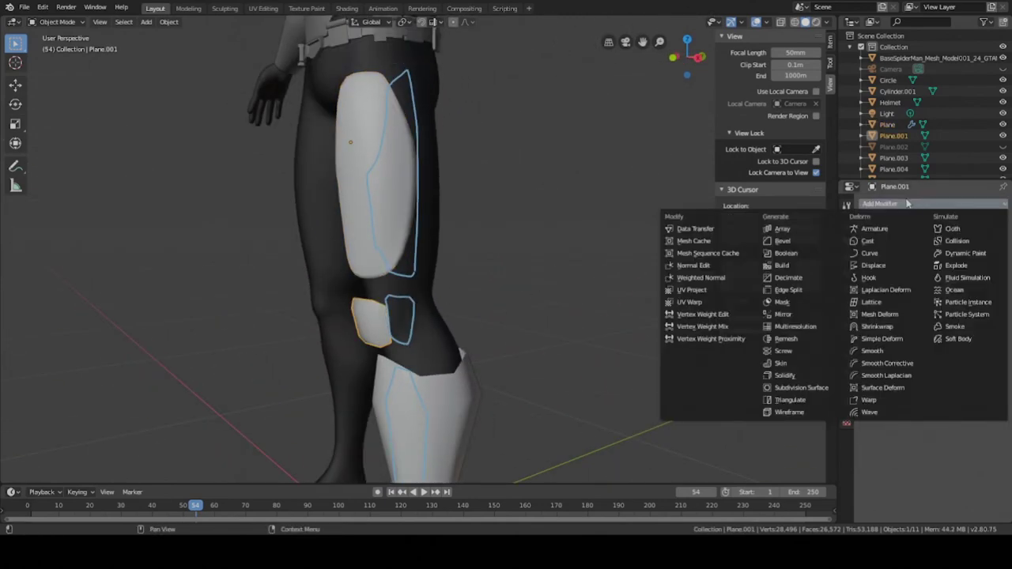
click(802, 388)
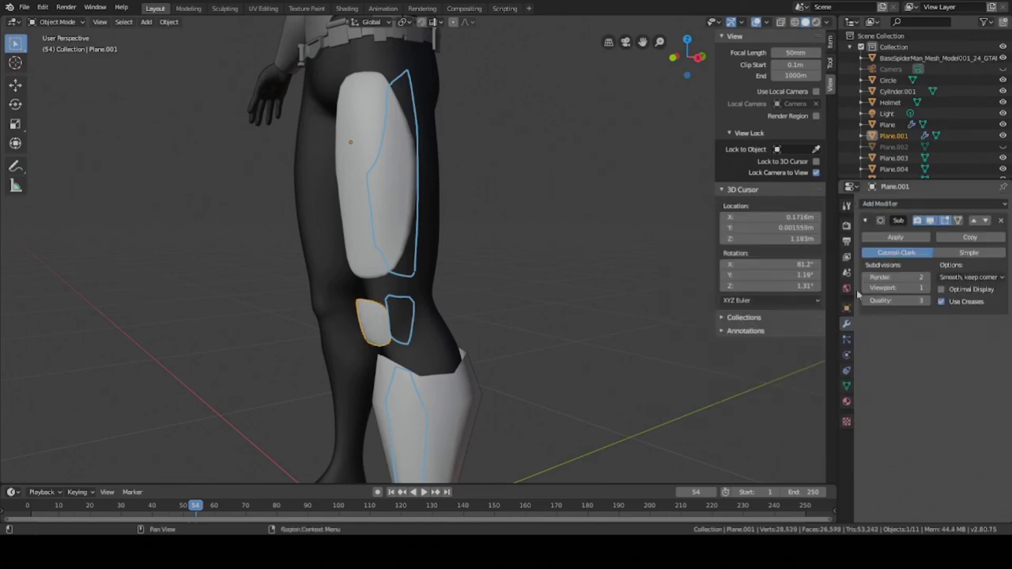
click(949, 204)
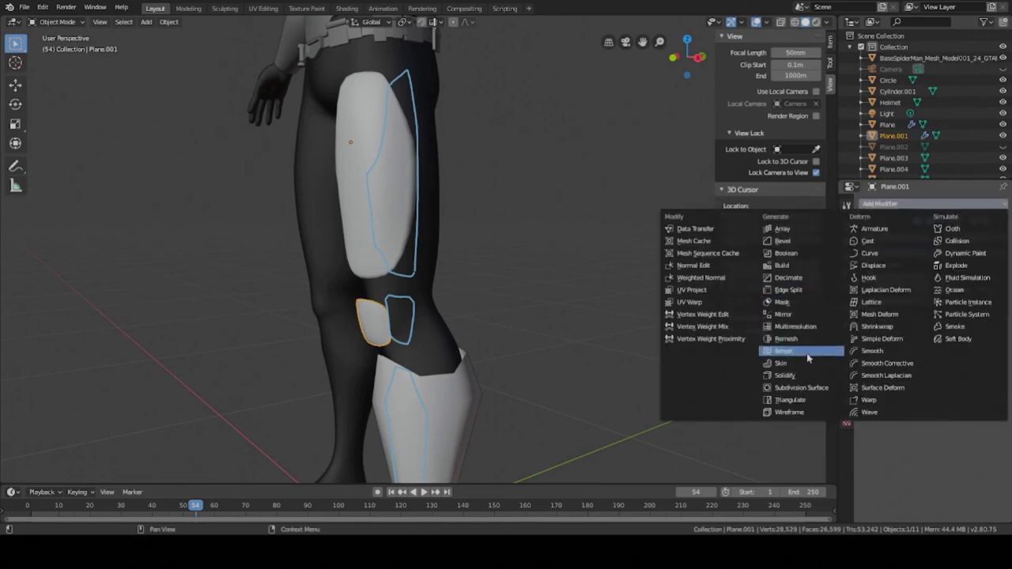
click(811, 377)
middle_drag(552, 284, 484, 305)
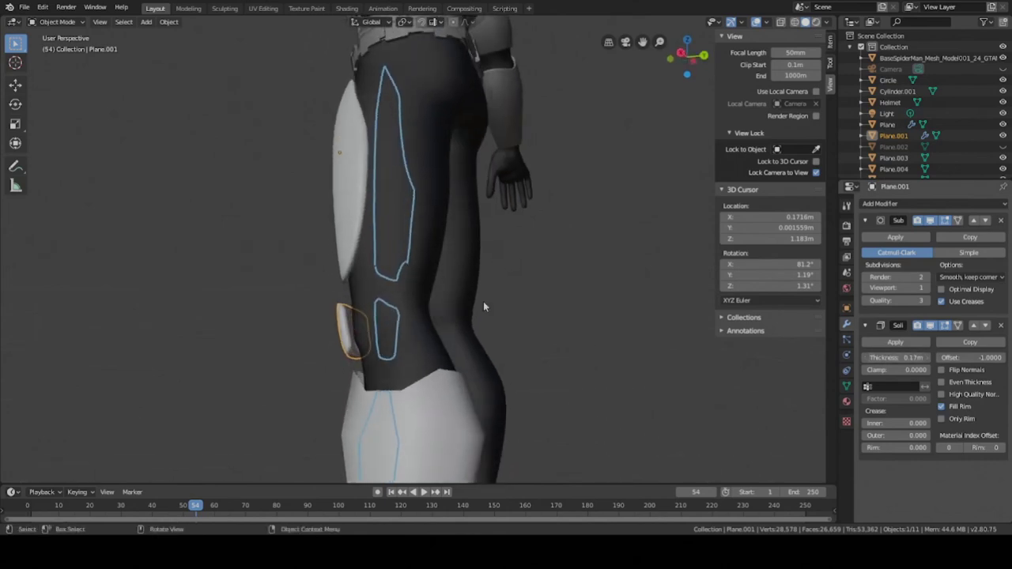
Step: Nudge the knee plate, shift the thigh plate about 0.0017 m along Y to fit the leg, and save the file
middle_drag(587, 302, 386, 177)
key(g)
click(371, 287)
scroll(329, 265, up, 4)
click(386, 177)
scroll(490, 237, up, 3)
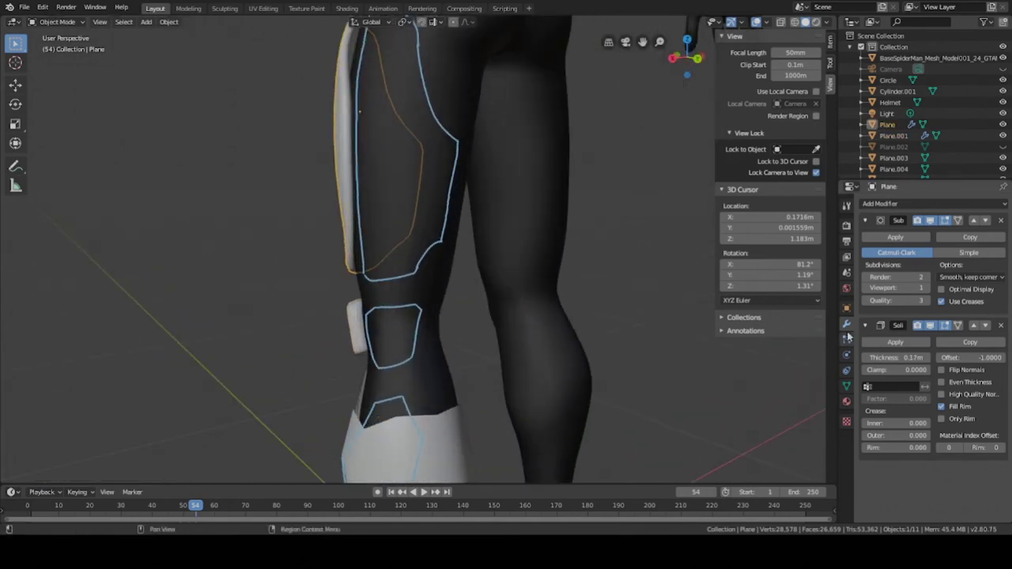
key(g)
key(y)
click(546, 231)
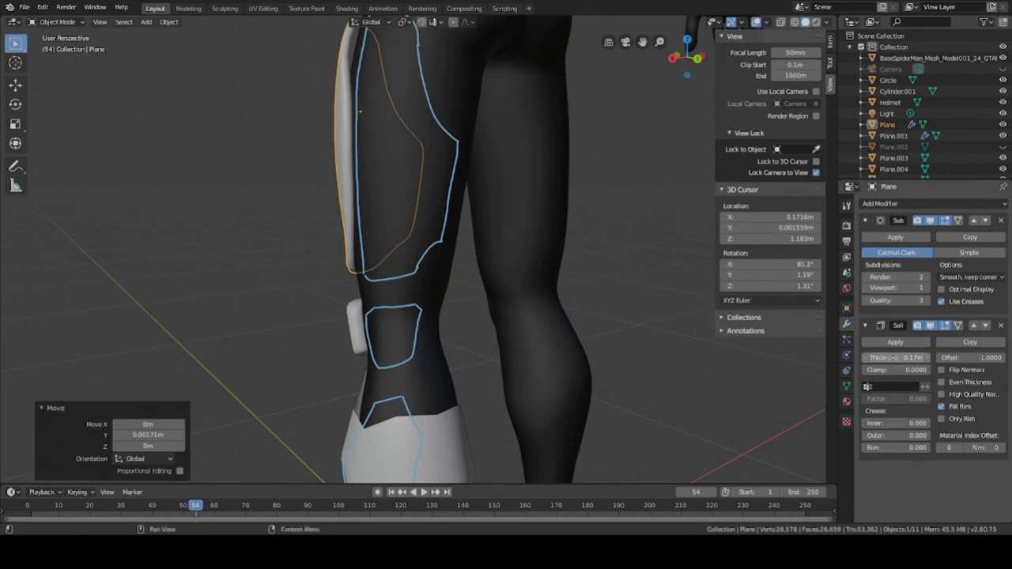
middle_drag(442, 150, 445, 188)
scroll(445, 183, down, 3)
key(ctrl+s)
Step: Add a Subdivision Surface modifier and a Solidify modifier to the shin guard
scroll(448, 261, up, 3)
click(449, 285)
scroll(535, 253, up, 3)
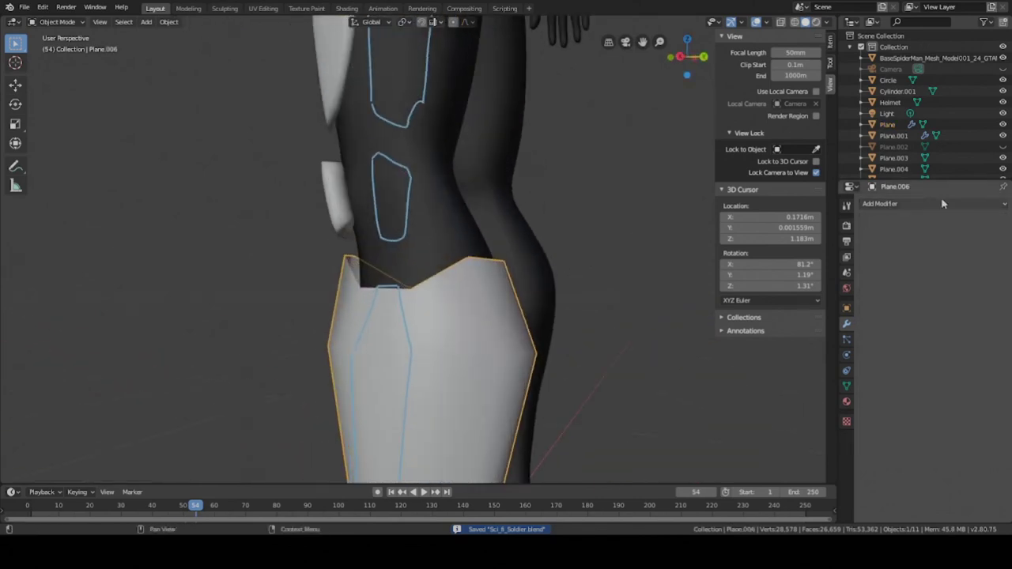
click(885, 203)
click(805, 388)
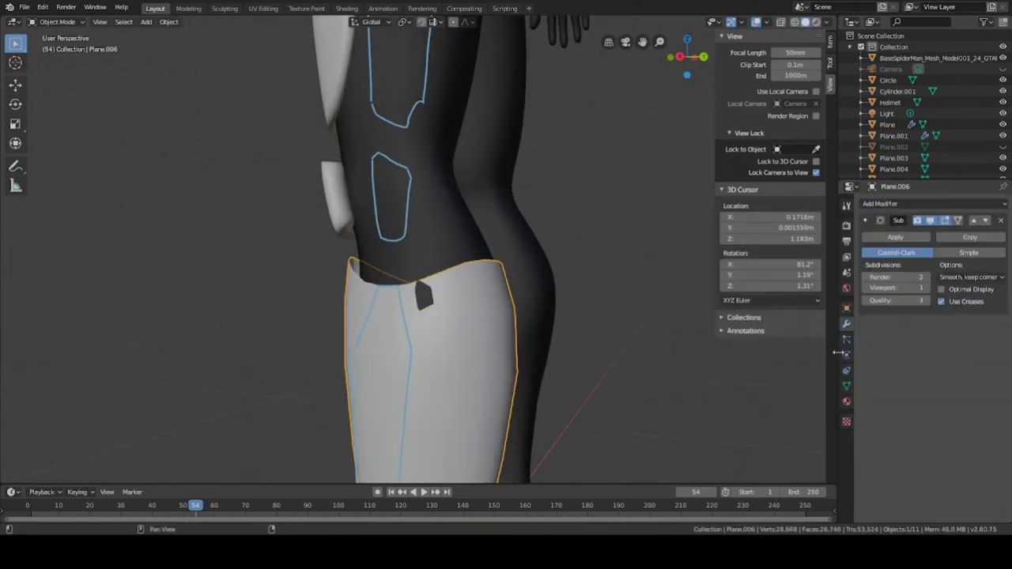
click(894, 204)
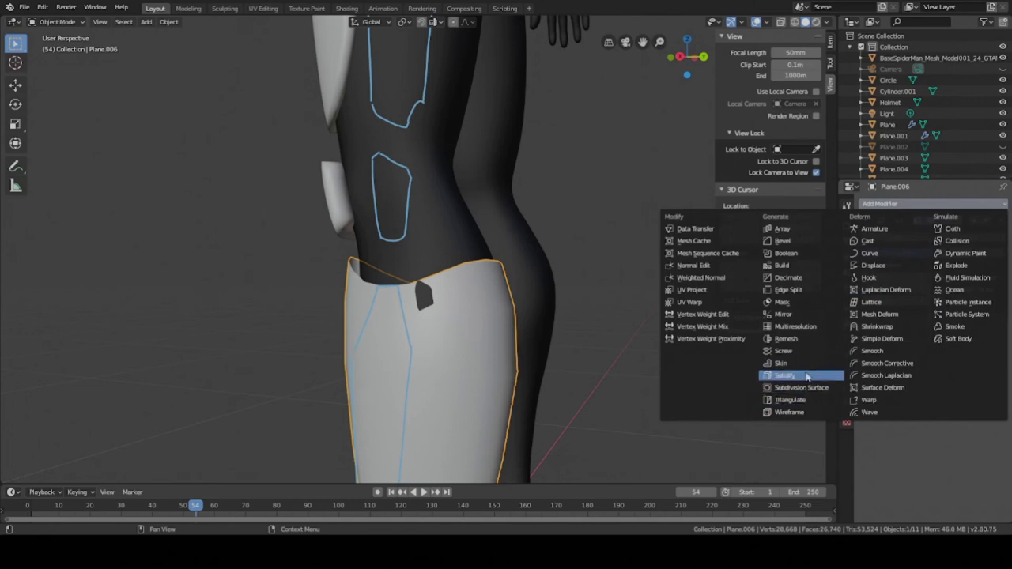
click(806, 377)
Step: Examine the smoothed shin guard around the lower leg and open it for mesh editing
scroll(508, 289, down, 4)
middle_drag(507, 289, 591, 287)
scroll(550, 338, up, 4)
scroll(550, 338, down, 1)
shift+middle_drag(550, 338, 467, 235)
scroll(515, 255, up, 3)
scroll(515, 257, down, 4)
key(Tab)
scroll(467, 235, up, 1)
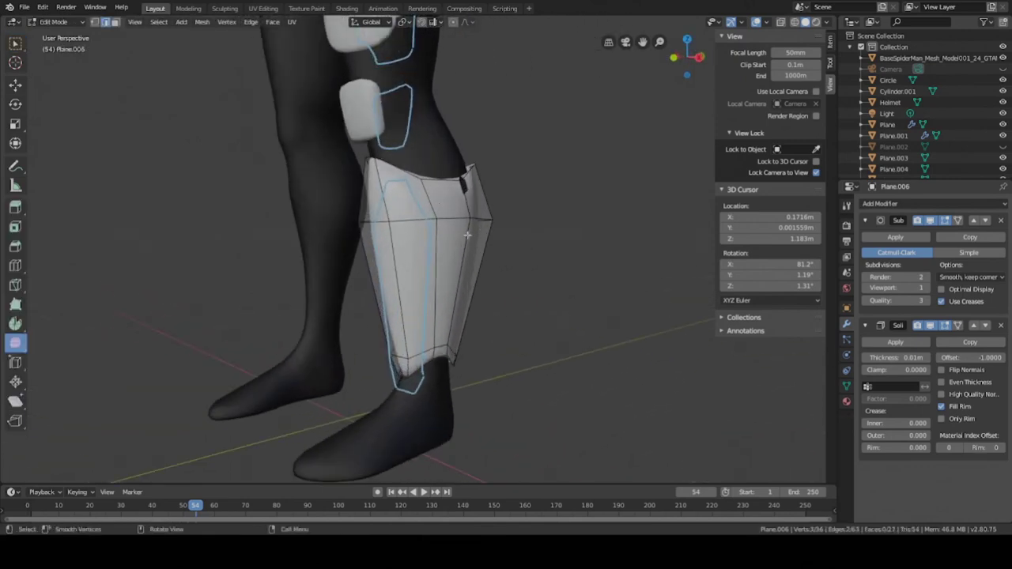
Step: Scale the selected edges on the shin guard's upper rim along X, and move rim geometry along Y to fit the calf
middle_drag(437, 178, 577, 209)
middle_drag(416, 180, 444, 198)
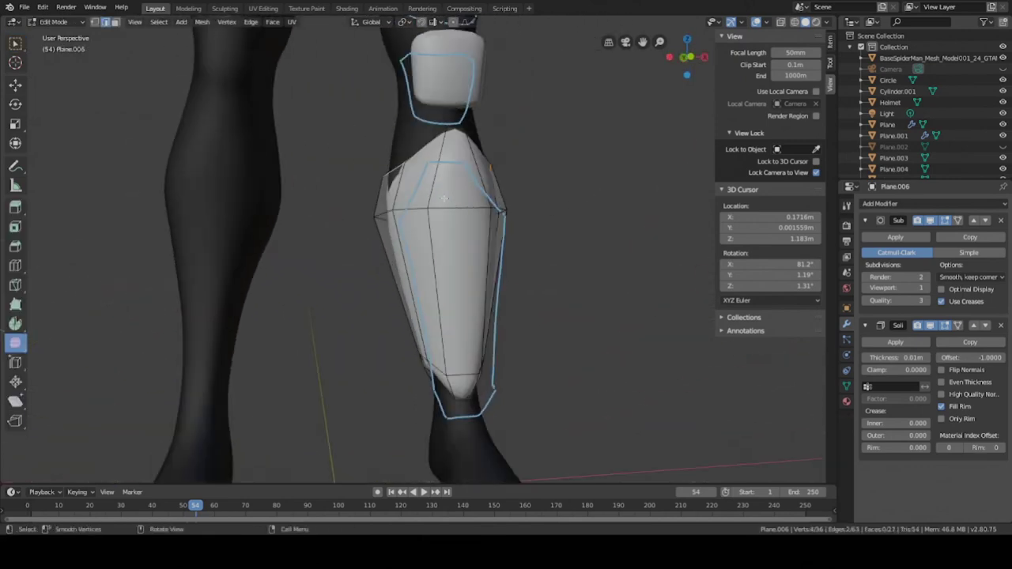
key(s)
key(x)
click(605, 214)
middle_drag(605, 214, 543, 217)
mouse_move(396, 142)
middle_down()
mouse_move(449, 169)
mouse_move(397, 162)
middle_up()
key(g)
key(y)
click(538, 187)
Step: Leave mesh editing, check the smoothed shin guard from the side, and save the file
key(Tab)
middle_drag(545, 188, 354, 221)
key(Tab)
key(Tab)
scroll(354, 222, down, 4)
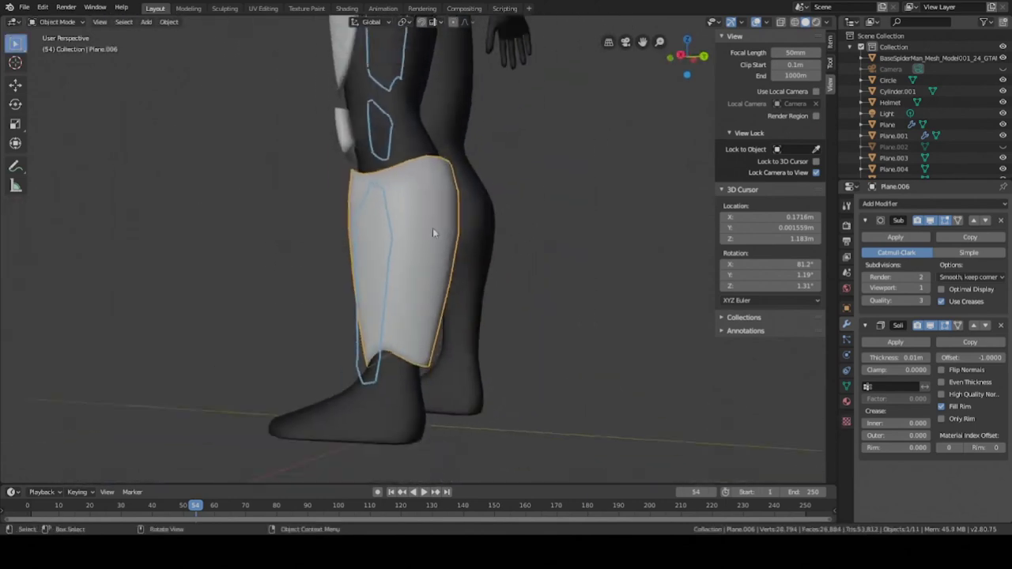
middle_drag(432, 228, 519, 244)
key(ctrl+s)
Step: Add a horizontal edge loop just below the shin guard's upper rim to sharpen it
key(Tab)
scroll(518, 244, up, 5)
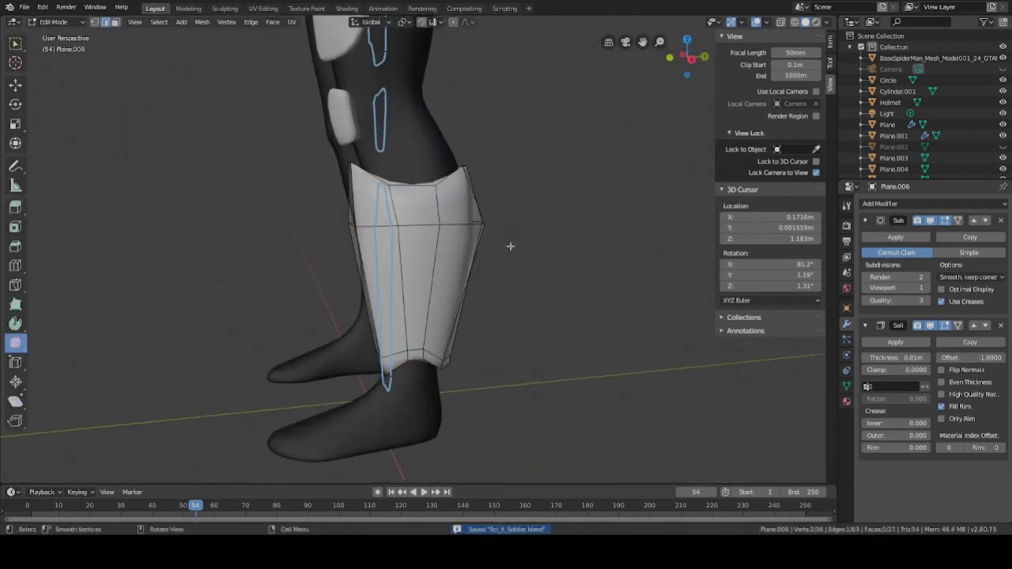
scroll(511, 242, down, 1)
middle_drag(447, 248, 424, 274)
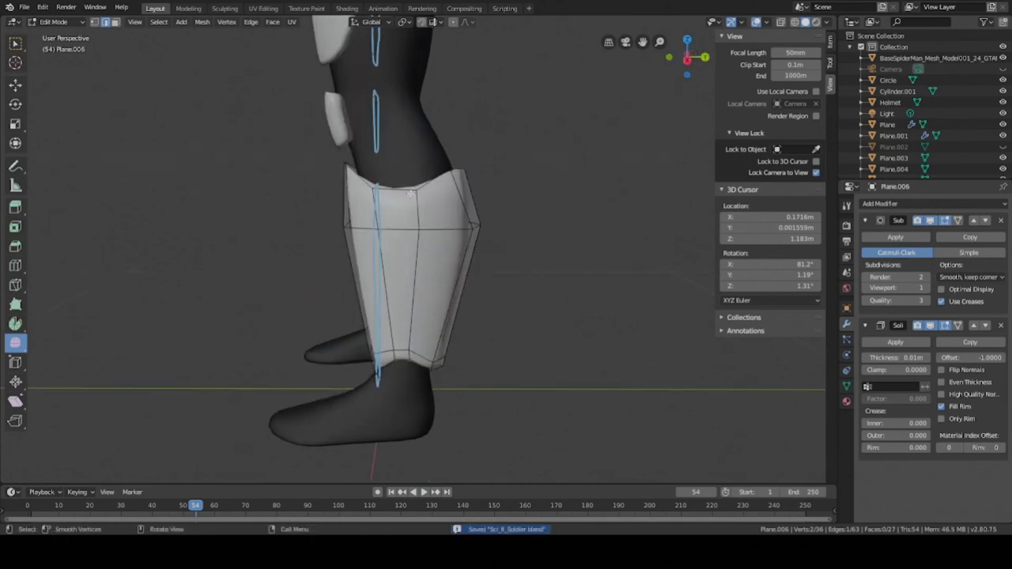
scroll(408, 188, up, 2)
drag(426, 192, 419, 156)
key(Tab)
scroll(417, 194, down, 3)
middle_drag(418, 194, 511, 190)
scroll(438, 221, up, 3)
Step: Add vertical edge loops along the sides of the shin guard with Loop Cut
key(Tab)
middle_drag(440, 223, 402, 159)
click(391, 154)
key(ctrl+r)
click(416, 155)
click(441, 156)
key(Tab)
scroll(443, 261, down, 3)
Step: Add a horizontal edge loop near the shin guard's lower rim at a factor of about -0.38, and save the file
key(Tab)
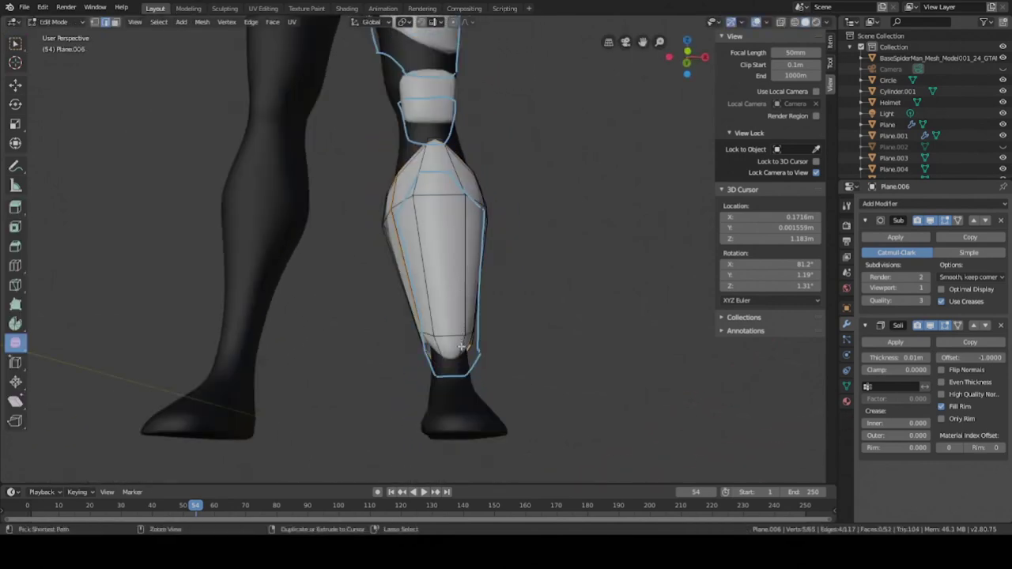
drag(463, 346, 462, 343)
middle_drag(463, 343, 464, 290)
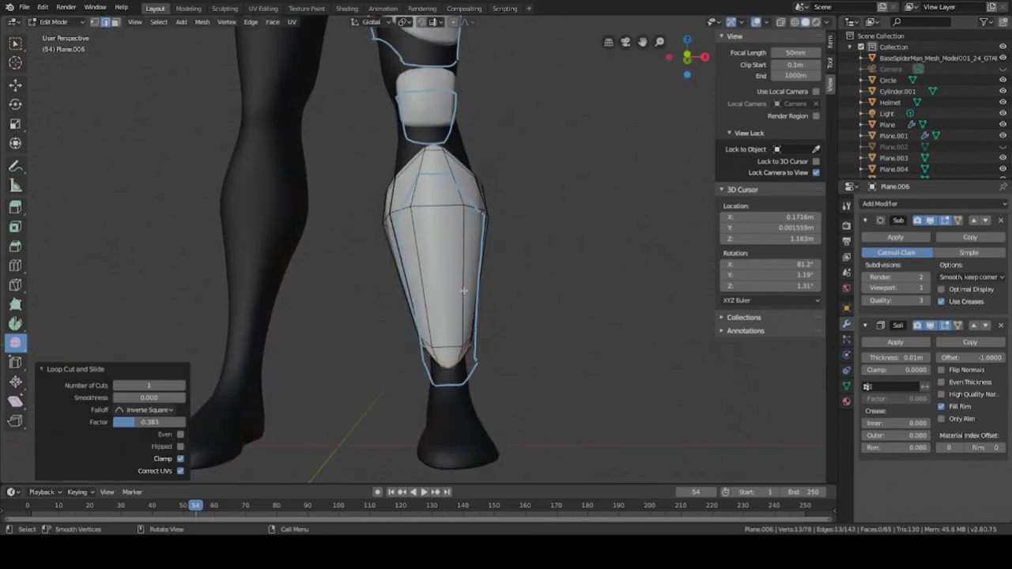
middle_drag(430, 205, 451, 200)
scroll(451, 200, down, 1)
scroll(450, 200, up, 3)
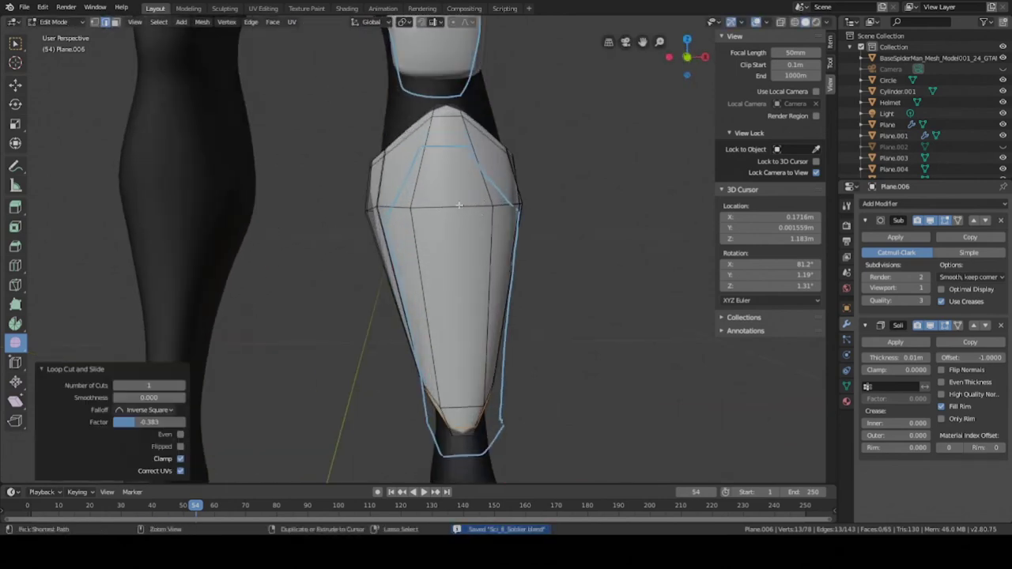
Step: Add two vertical edge loops on the shin guard's front panel, each slid close to one of its side edges
mouse_move(459, 205)
mouse_down()
mouse_move(444, 205)
mouse_move(463, 208)
mouse_up()
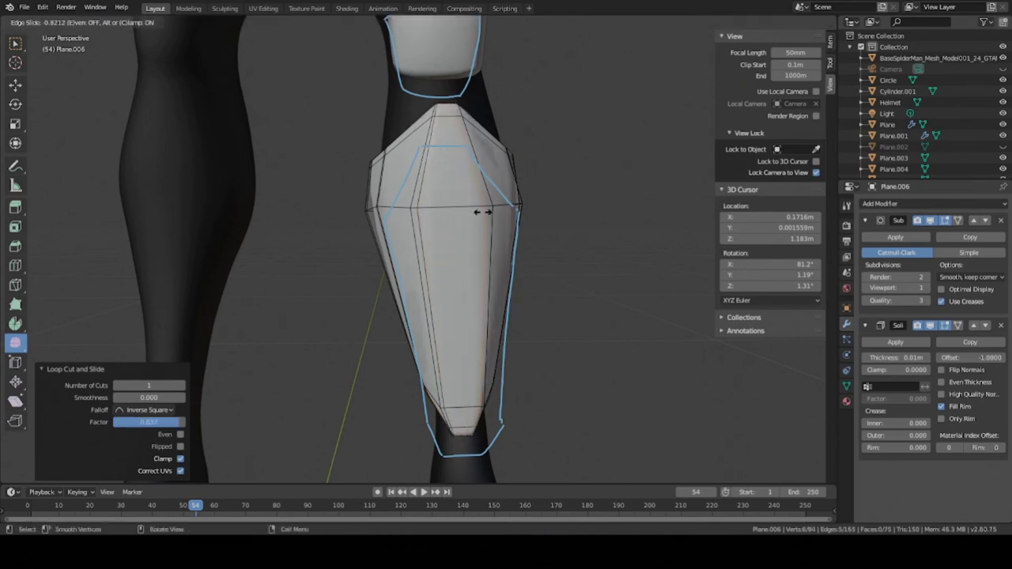
click(482, 212)
key(Tab)
scroll(494, 236, down, 3)
scroll(494, 235, up, 1)
middle_drag(493, 236, 406, 169)
middle_drag(446, 344, 484, 182)
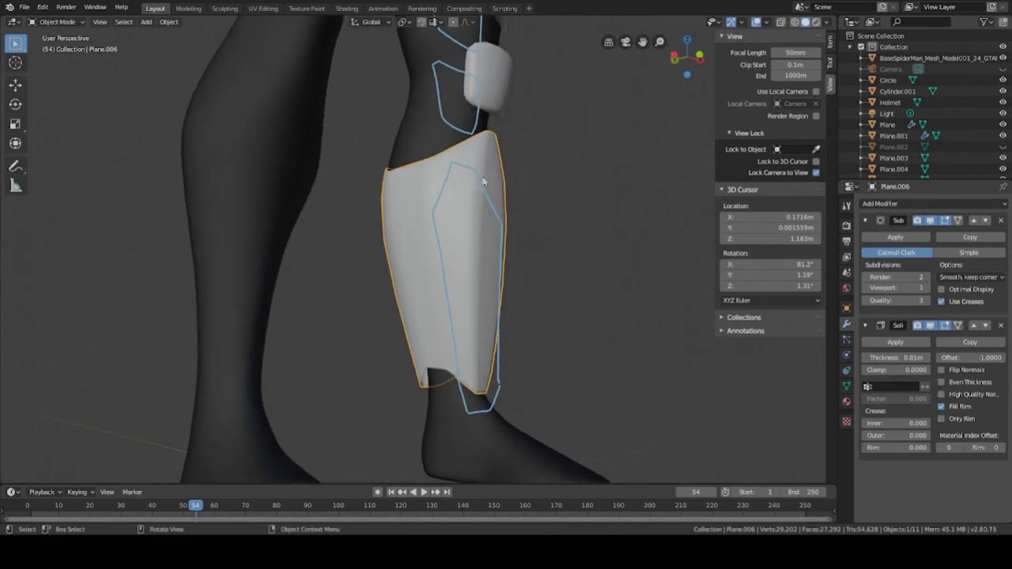
scroll(402, 278, down, 4)
middle_drag(402, 278, 370, 255)
Step: Add vertical edge loops to the back and outer side of the shin guard, sliding them close to the existing edges
key(Tab)
scroll(442, 234, up, 4)
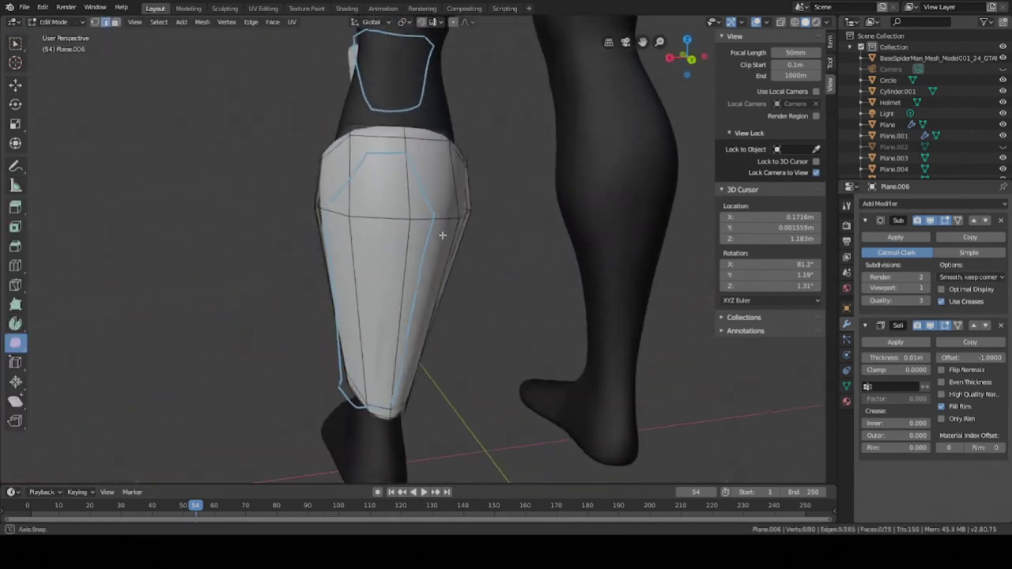
middle_drag(442, 235, 464, 246)
alt+click(428, 181)
key(alt+a)
click(358, 188)
key(Tab)
key(Tab)
alt+click(405, 223)
key(g)
key(g)
click(463, 246)
key(Tab)
scroll(408, 224, down, 4)
Step: Add a horizontal edge loop close to the shin guard's widest band to sharpen the crease
key(Tab)
scroll(464, 248, up, 4)
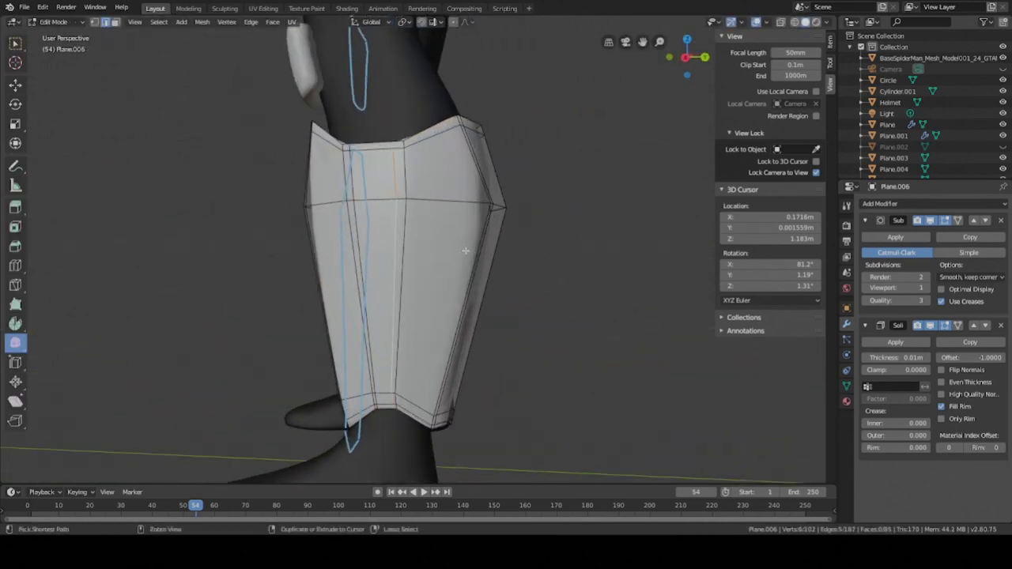
key(ctrl+r)
click(466, 248)
click(484, 174)
key(Tab)
scroll(498, 209, down, 3)
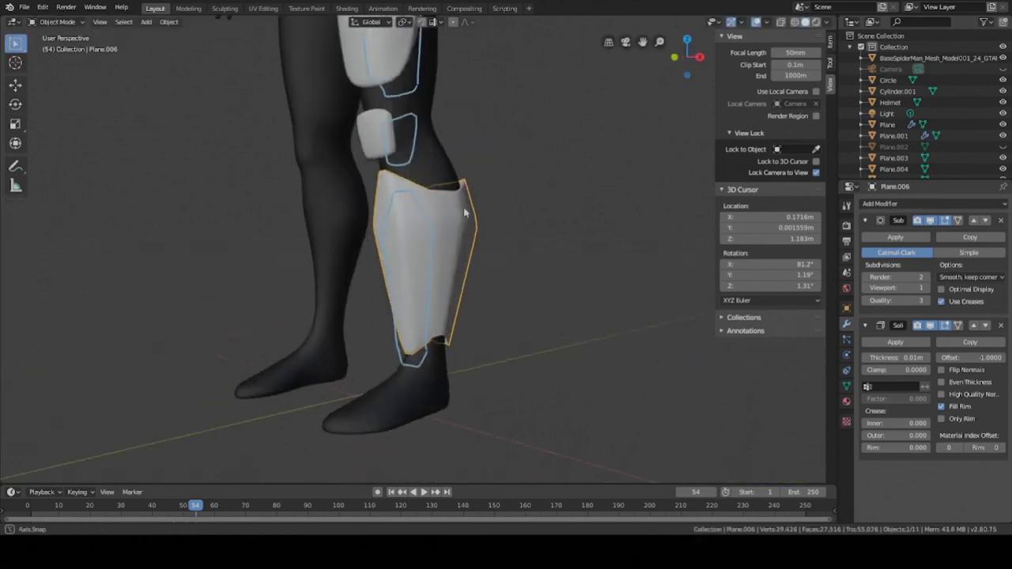
Step: Add a horizontal edge loop around the middle of the shin guard's lower section and scale it to about 0.89 along Y
middle_drag(498, 210, 526, 234)
scroll(431, 228, down, 4)
scroll(403, 238, up, 3)
middle_drag(393, 244, 480, 245)
scroll(480, 245, down, 3)
scroll(479, 237, up, 5)
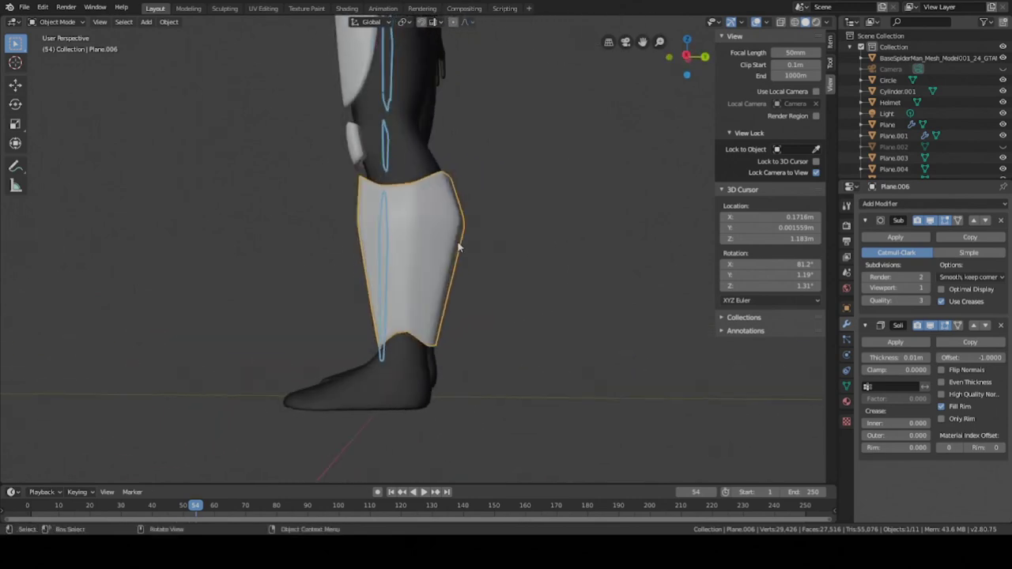
key(Tab)
key(ctrl+r)
click(450, 281)
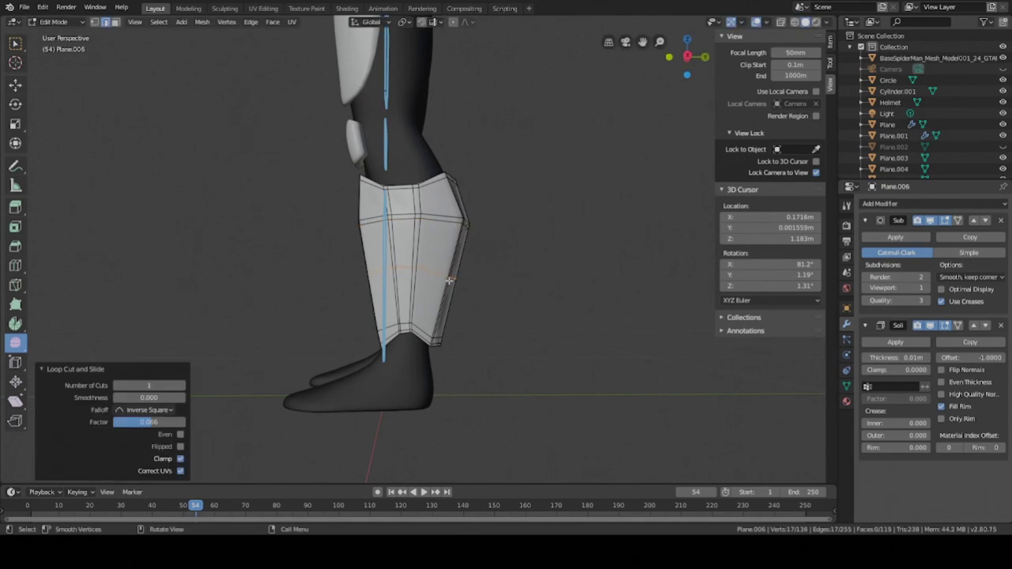
key(s)
key(y)
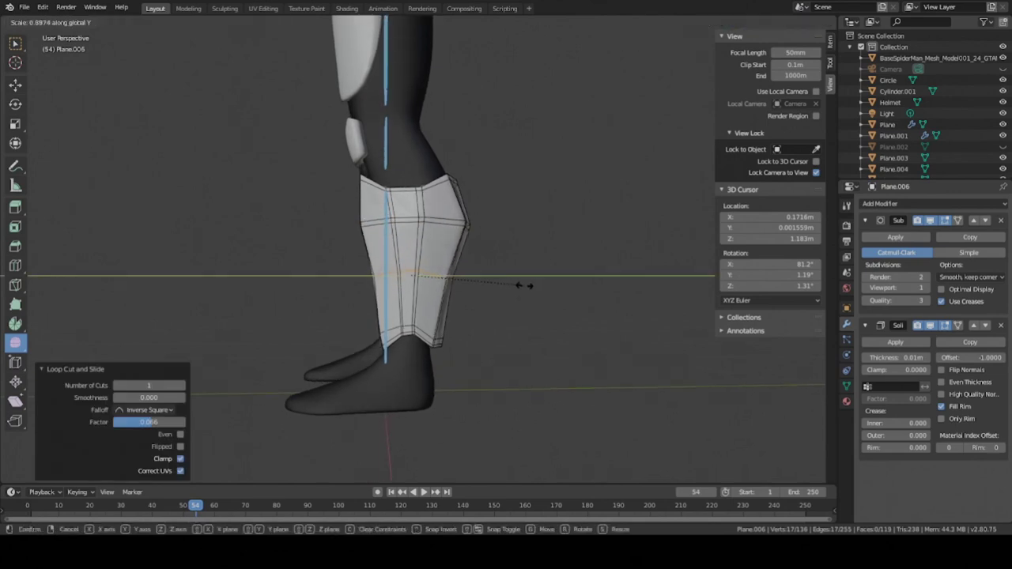
click(523, 284)
Step: Narrow the new middle edge loop slightly more along Y and shift it along Y to follow the calf
middle_drag(445, 272, 411, 267)
scroll(445, 272, up, 3)
scroll(483, 279, down, 1)
key(s)
key(y)
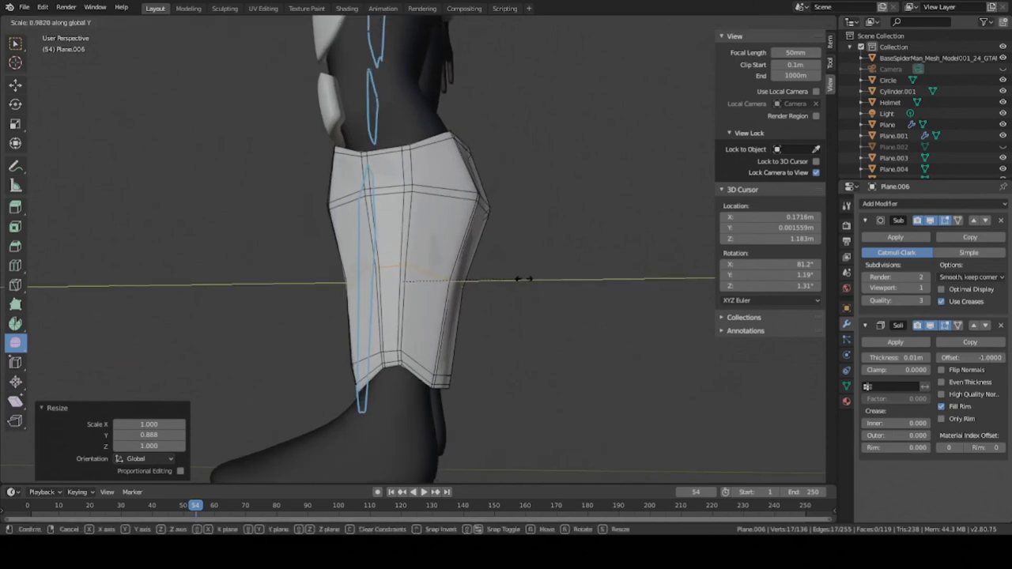
click(523, 279)
key(g)
key(y)
click(518, 282)
key(Tab)
scroll(514, 286, down, 5)
Step: Dissolve the extra vertical edge loop on the outer side of the shin guard
middle_drag(512, 284, 435, 233)
scroll(398, 269, up, 4)
scroll(435, 278, down, 3)
scroll(498, 242, up, 2)
key(Tab)
scroll(370, 244, up, 5)
key(alt+a)
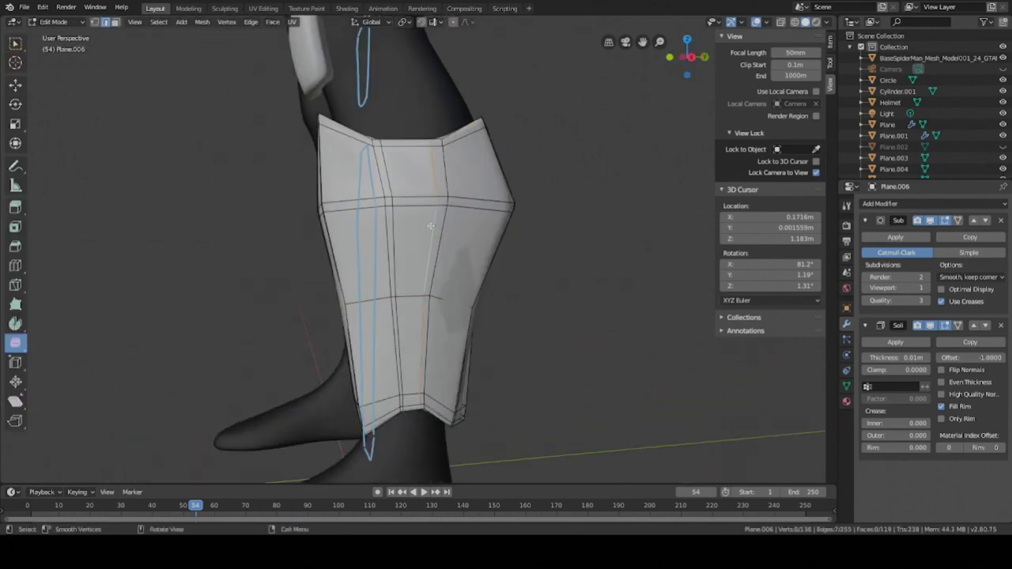
right_click(418, 257)
click(399, 356)
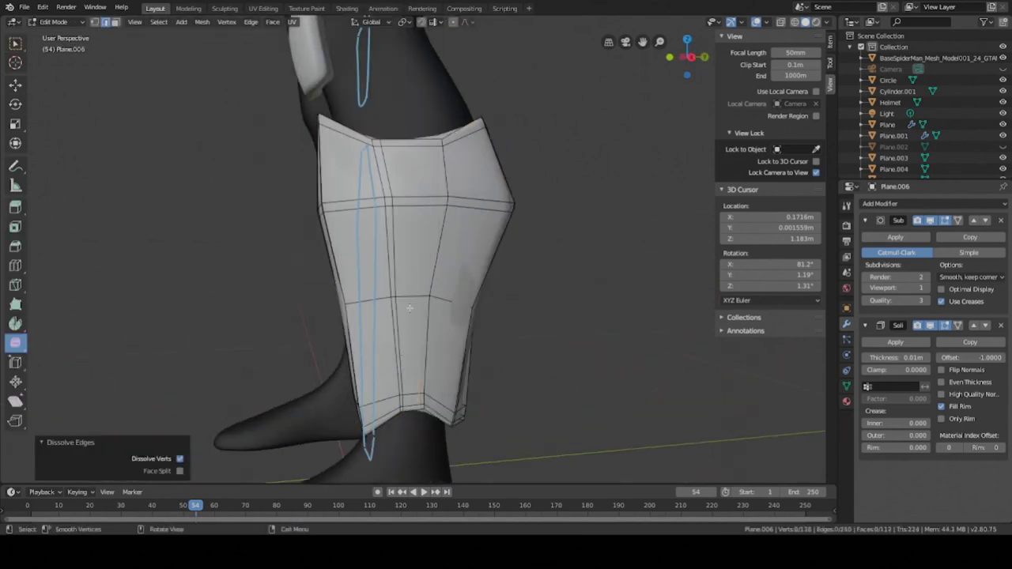
Step: Finish editing the shin guard's mesh, return to Object Mode and save the file
key(Tab)
mouse_move(407, 297)
middle_down()
mouse_move(347, 282)
mouse_move(487, 290)
mouse_move(489, 277)
mouse_move(417, 265)
mouse_move(406, 299)
middle_up()
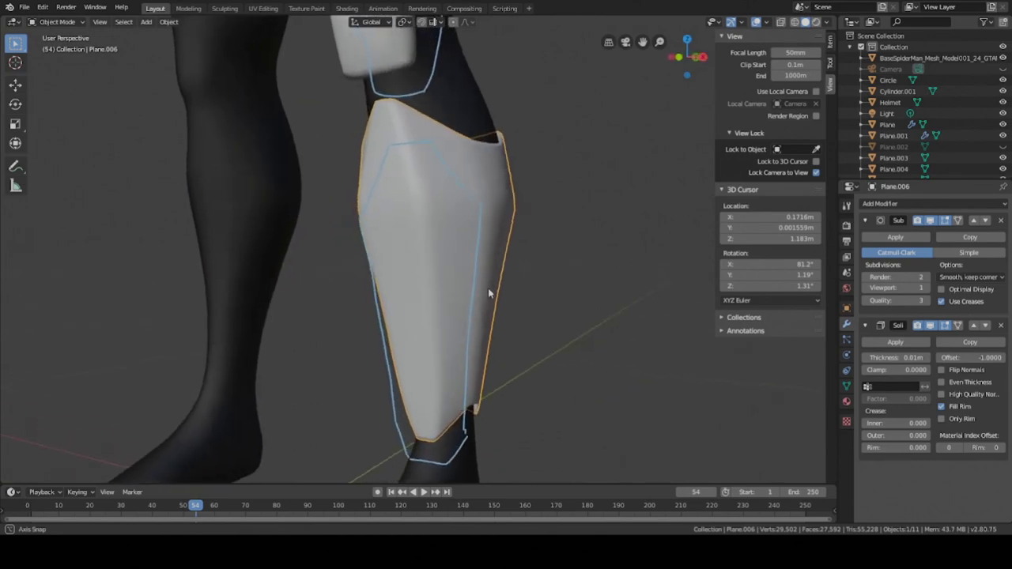
scroll(489, 276, down, 4)
key(ctrl+s)
scroll(490, 277, down, 2)
scroll(411, 300, up, 4)
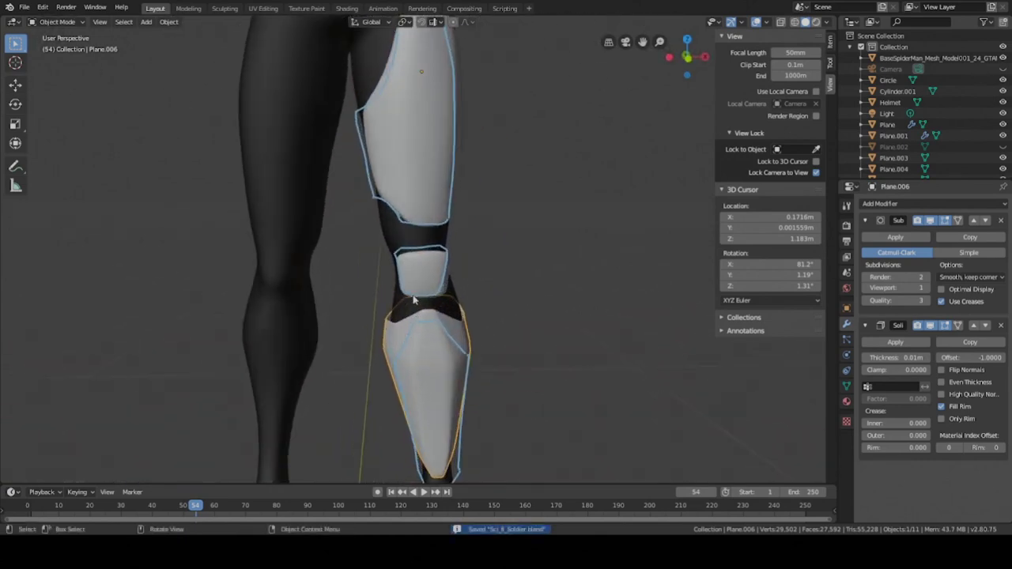
Step: Add a supporting edge loop close to the border of the thigh plate and return to Object Mode
click(424, 204)
key(Tab)
scroll(421, 181, down, 1)
shift+middle_drag(415, 170, 423, 273)
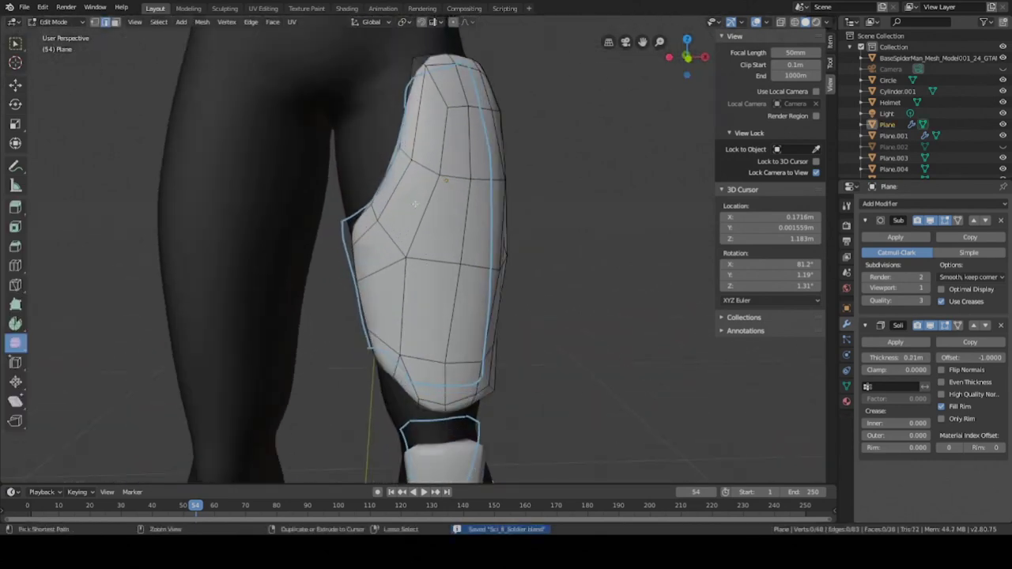
click(403, 156)
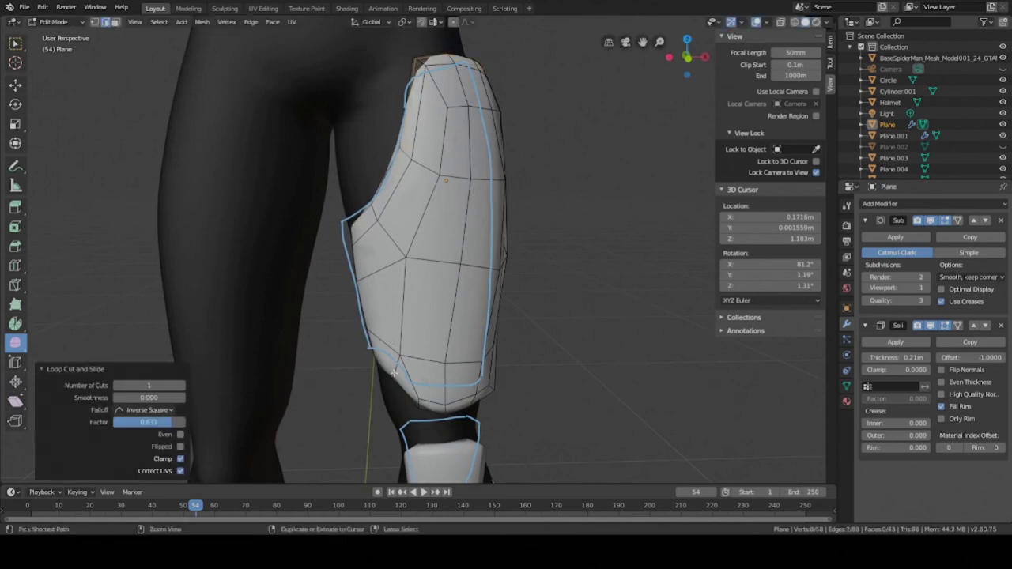
key(Tab)
mouse_move(395, 301)
middle_down()
mouse_move(337, 306)
mouse_move(408, 298)
middle_up()
Step: Cut supporting edge loops into the knee pad near its borders to tighten the rounded corners
click(335, 318)
key(Tab)
key(ctrl+r)
click(339, 308)
click(349, 308)
click(449, 276)
click(444, 276)
key(Tab)
scroll(442, 275, down, 3)
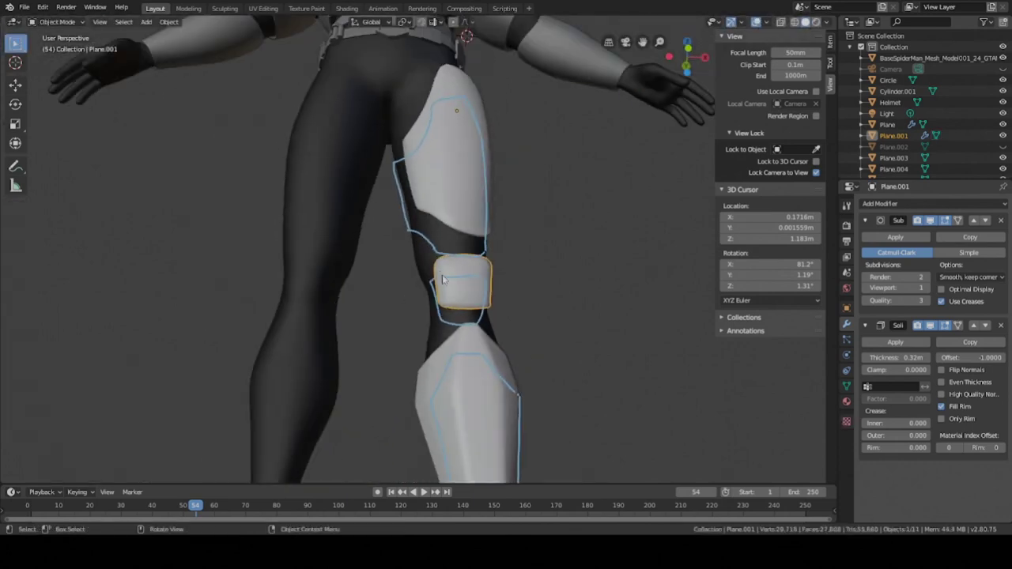
Step: Add further horizontal edge loops near the knee pad's upper and lower borders and slide the upper one into place
key(Tab)
click(448, 296)
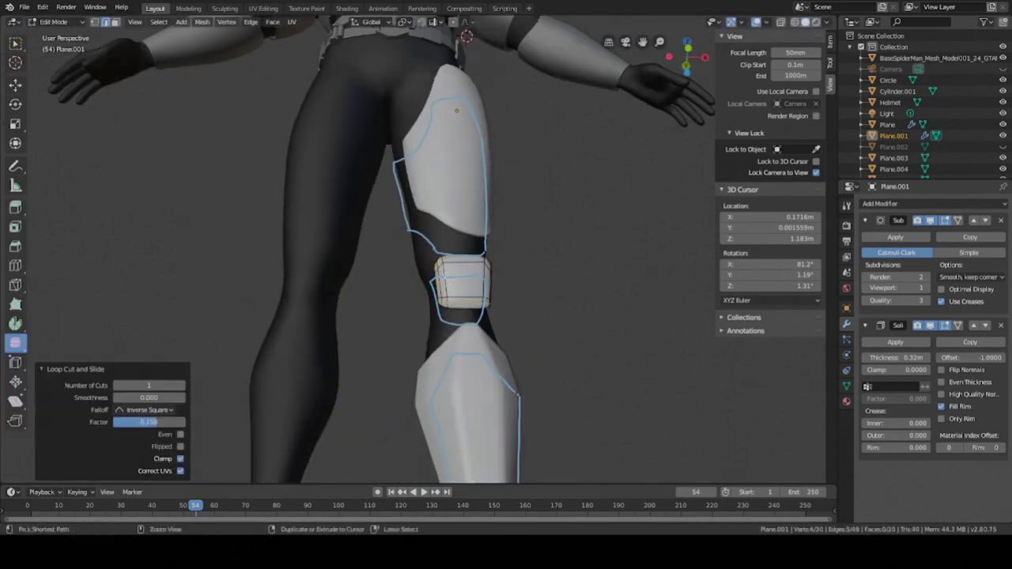
click(448, 284)
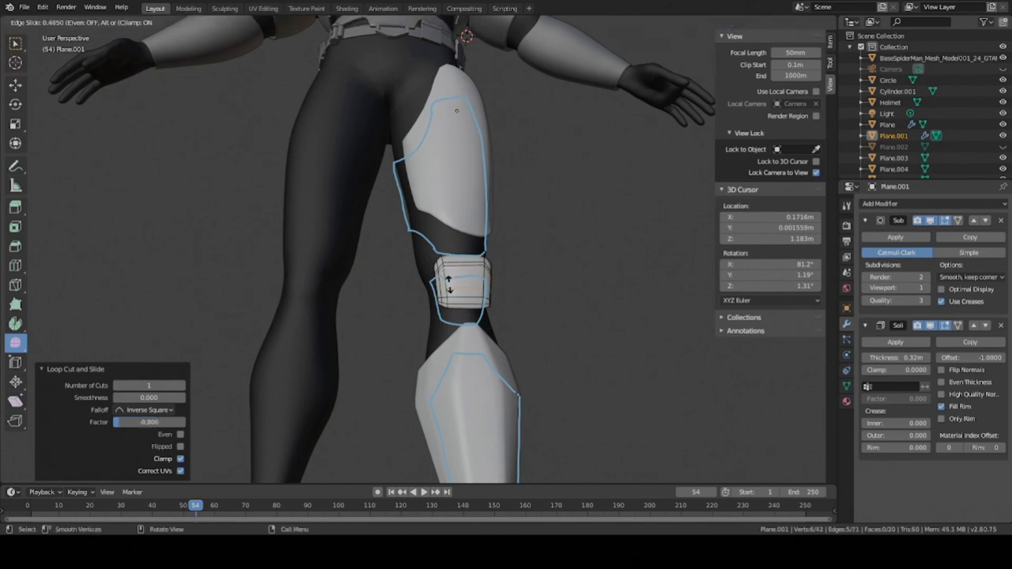
click(450, 290)
key(Tab)
scroll(463, 287, up, 3)
middle_drag(463, 287, 400, 238)
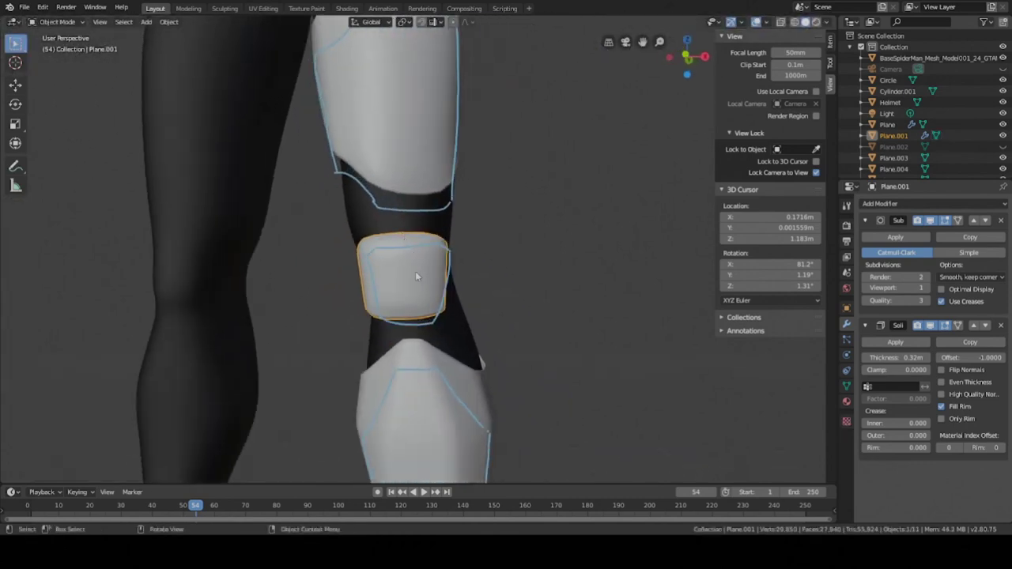
Step: Slide the knee pad's selected edge loop along the surface, then deselect the pad and save the file
scroll(401, 263, down, 2)
scroll(423, 277, up, 5)
middle_drag(417, 275, 474, 286)
key(Tab)
key(g)
key(g)
click(575, 320)
key(Tab)
scroll(576, 320, down, 3)
click(506, 295)
scroll(413, 272, down, 4)
key(ctrl+s)
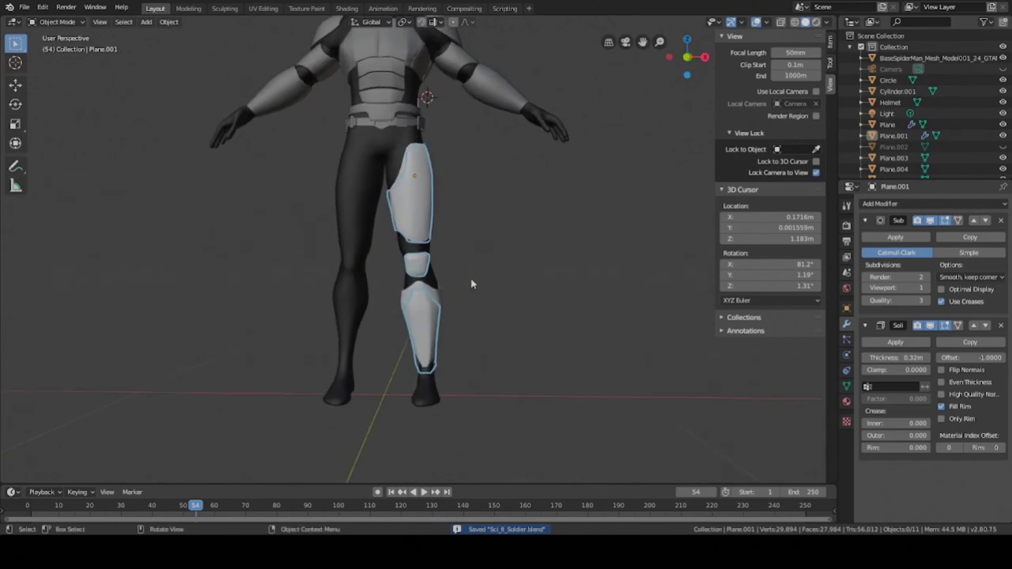
Step: Clear the blue annotation outlines around the leg armor in front view and save the file
key(KP_1)
key(alt+a)
scroll(481, 303, up, 2)
key(ctrl+s)
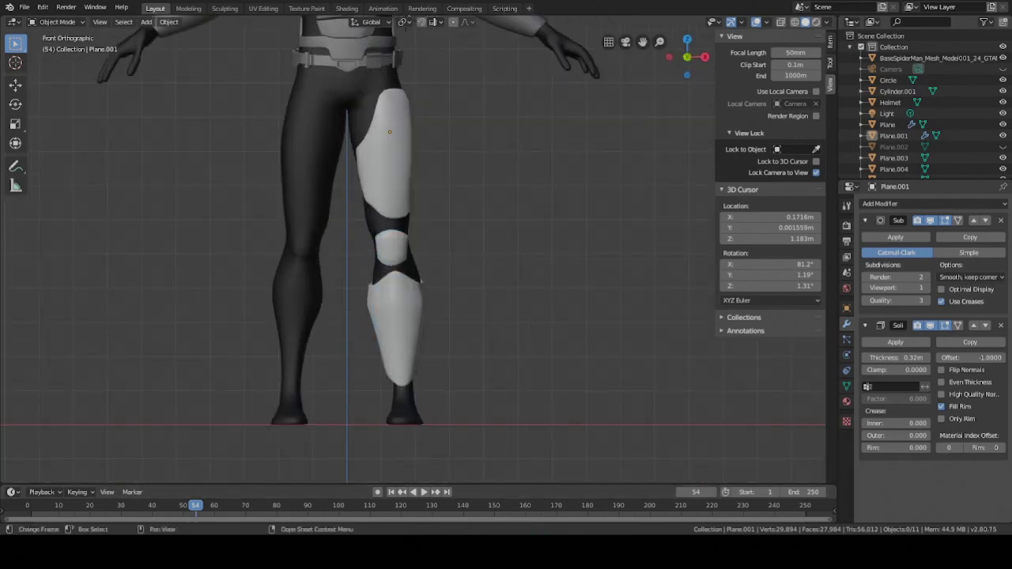
Step: Apply the Subdivision and Solidify modifiers on the shin guard
middle_drag(412, 379, 371, 335)
scroll(377, 323, up, 3)
click(401, 369)
shift+middle_drag(400, 368, 449, 279)
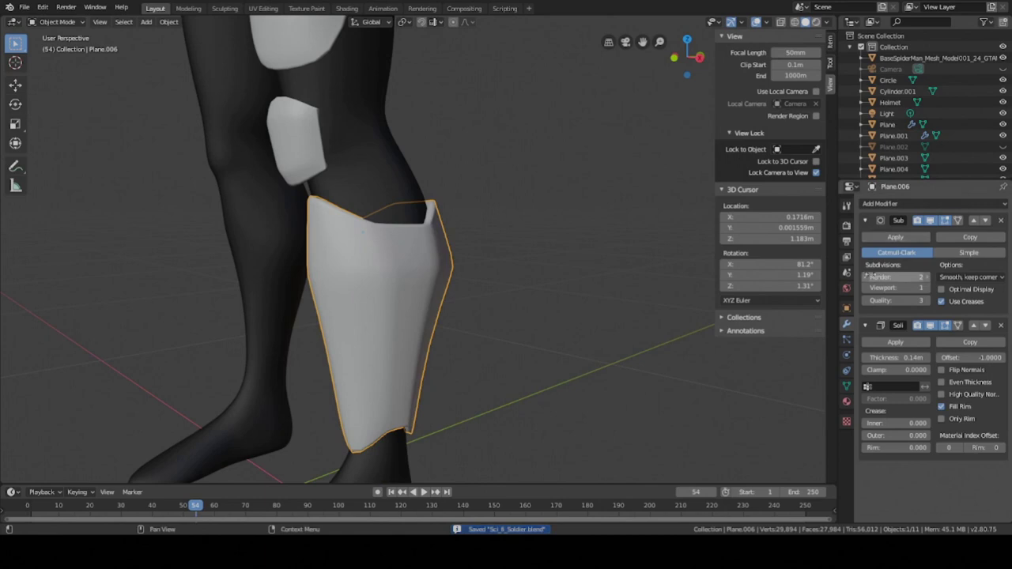
click(895, 237)
click(884, 239)
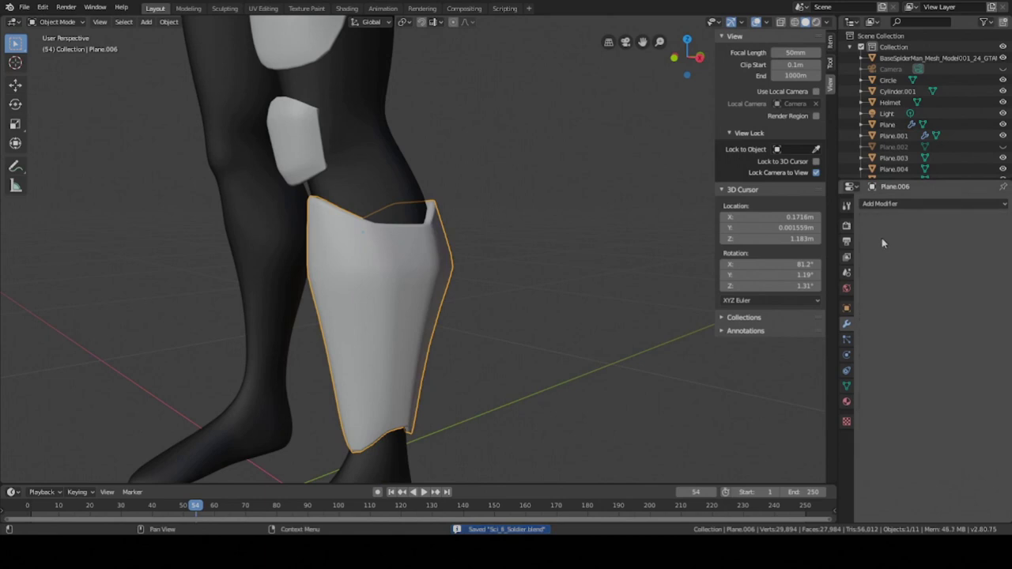
Step: Apply the Subdivision and Solidify modifiers on the knee pad
click(267, 152)
click(304, 145)
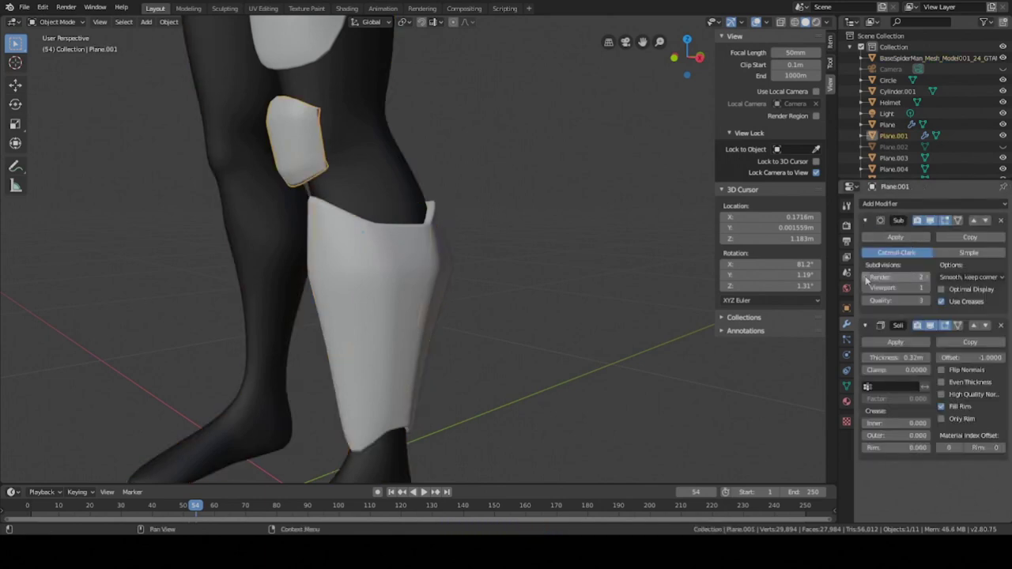
click(879, 239)
click(879, 239)
Step: Apply the Subdivision and Solidify modifiers on the thigh plate and save the file
shift+middle_drag(428, 98, 450, 218)
click(343, 136)
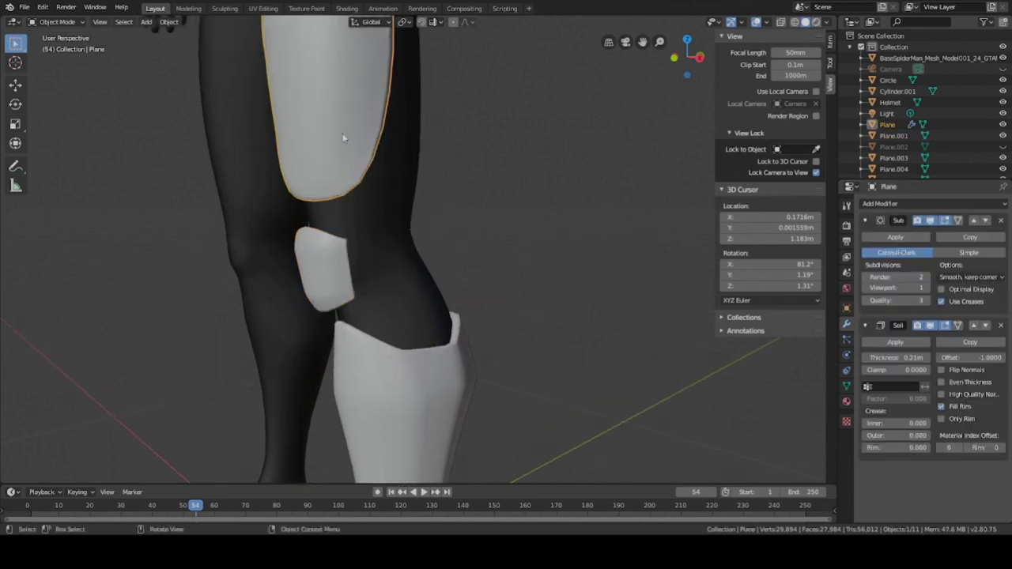
scroll(409, 162, down, 5)
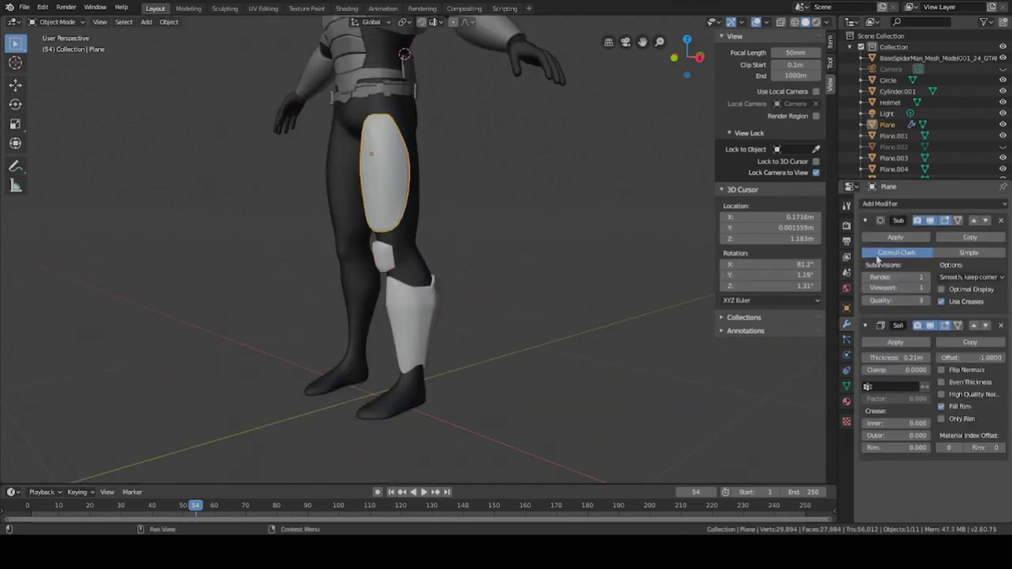
click(885, 238)
click(886, 238)
scroll(407, 192, down, 3)
scroll(406, 192, up, 4)
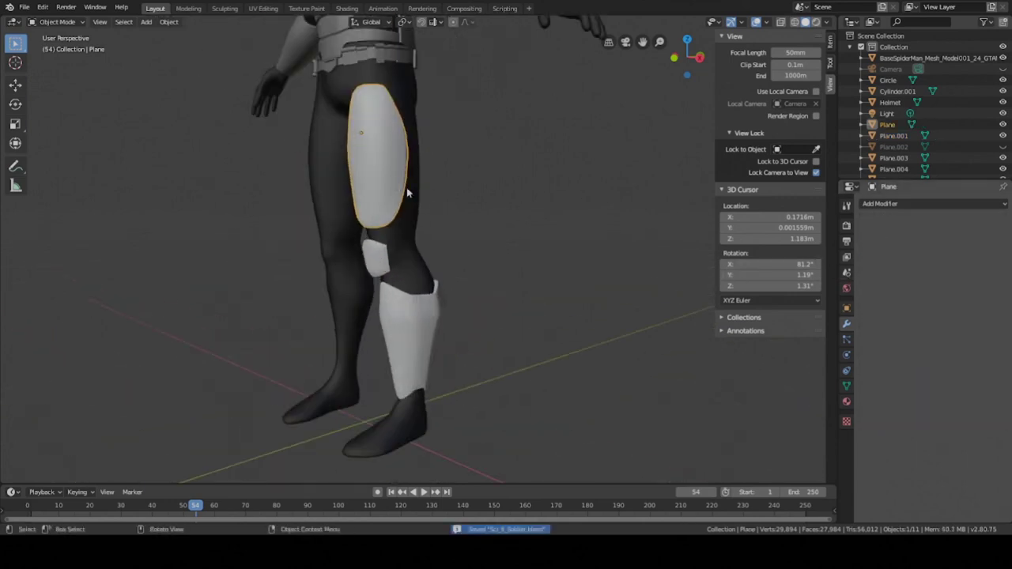
middle_drag(406, 192, 478, 191)
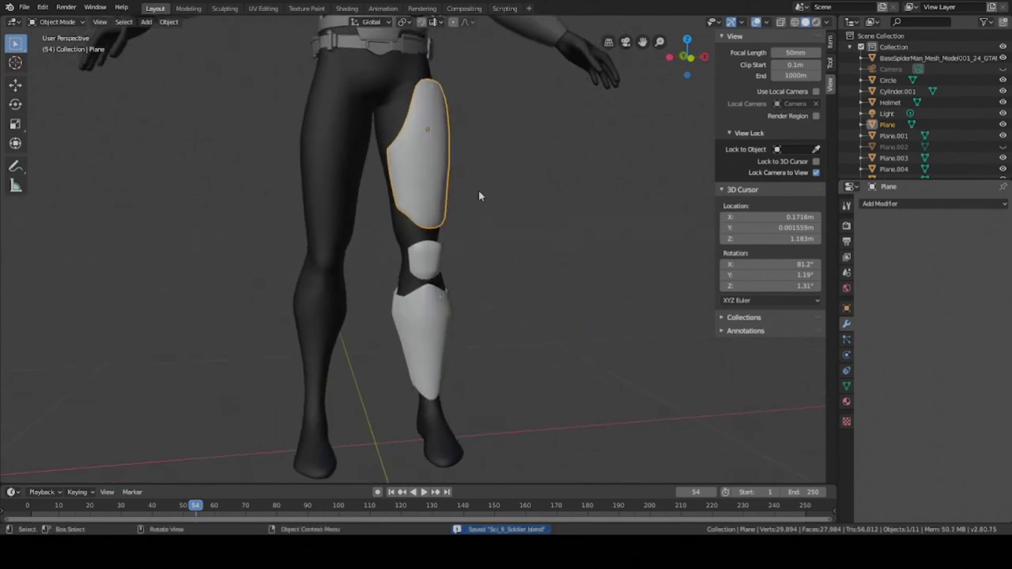